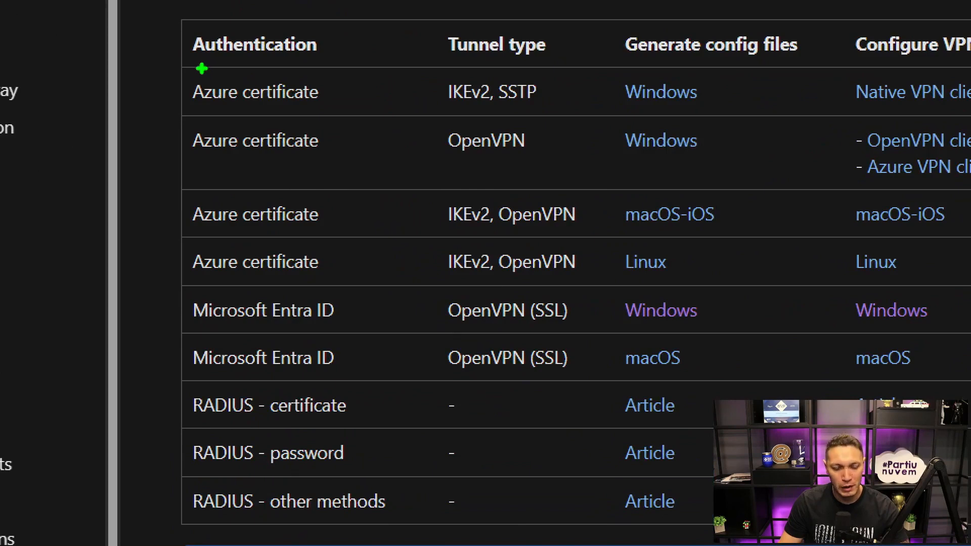
drag(175, 72, 297, 185)
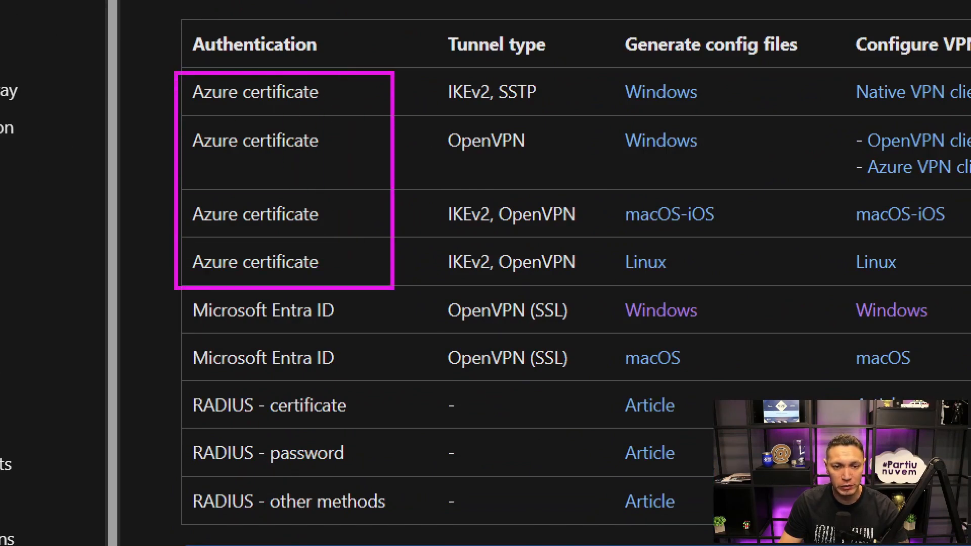
drag(589, 273, 588, 274)
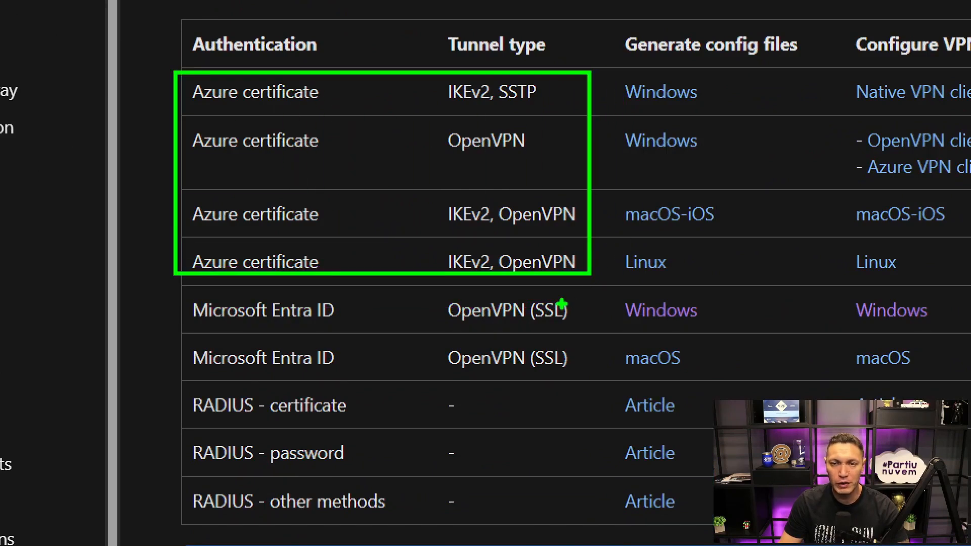
drag(173, 293, 591, 378)
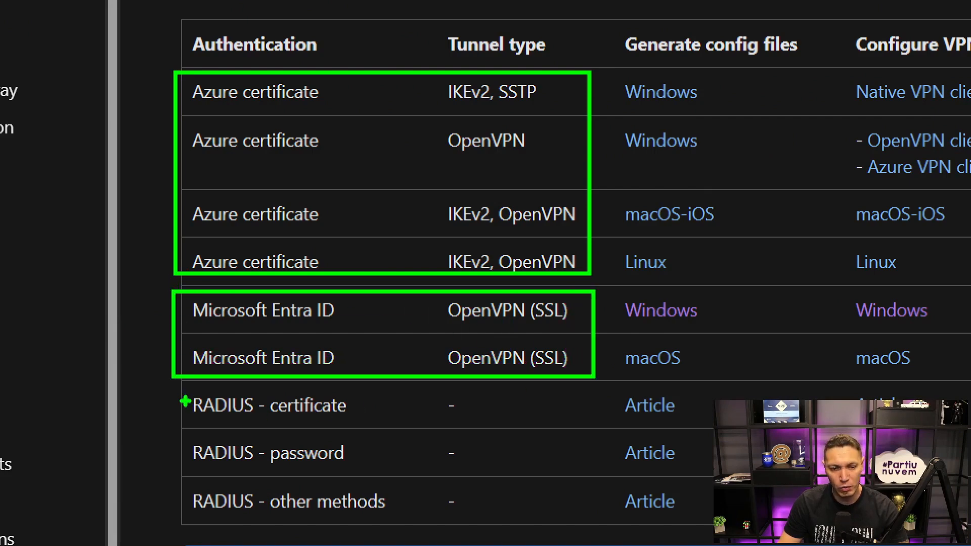
mouse_move(172, 385)
mouse_down()
mouse_move(381, 490)
mouse_move(593, 522)
mouse_up()
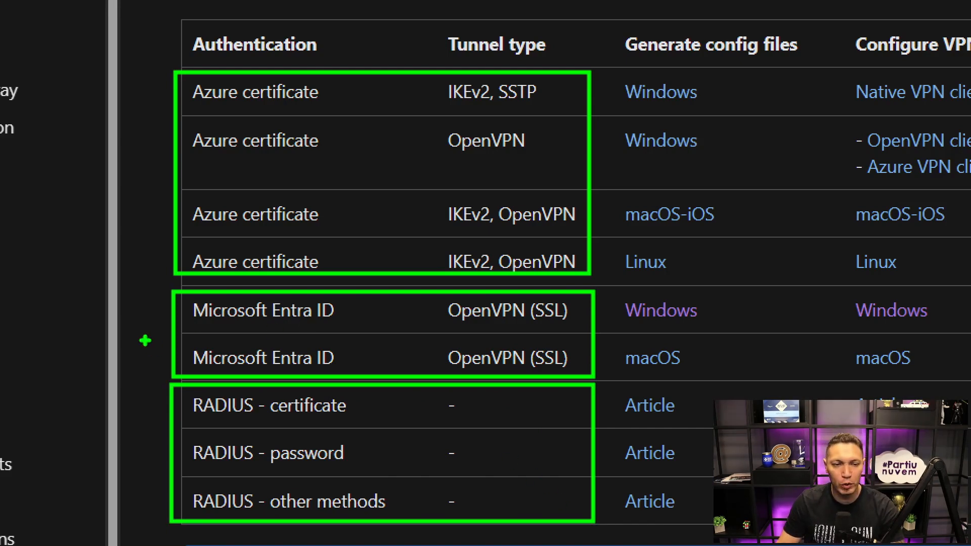
drag(137, 334, 167, 335)
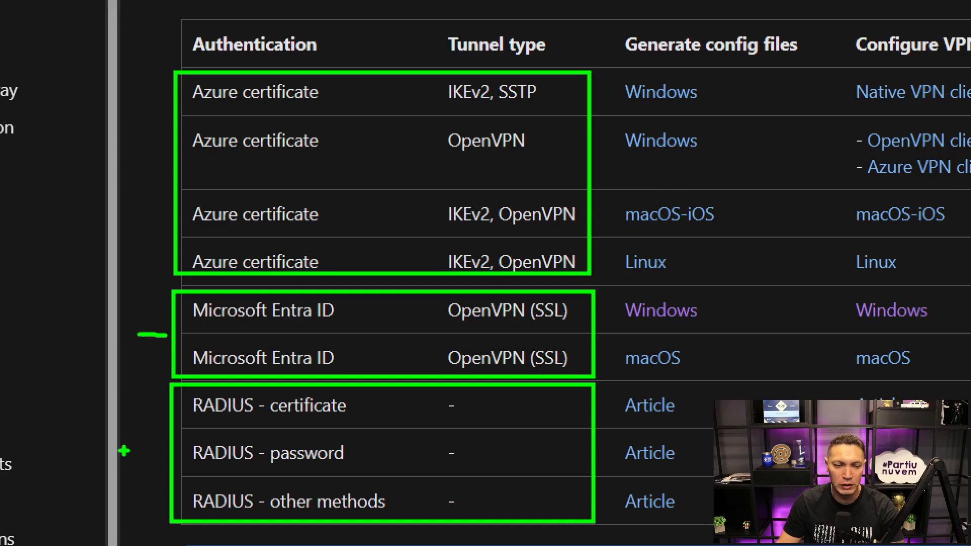
drag(122, 451, 161, 451)
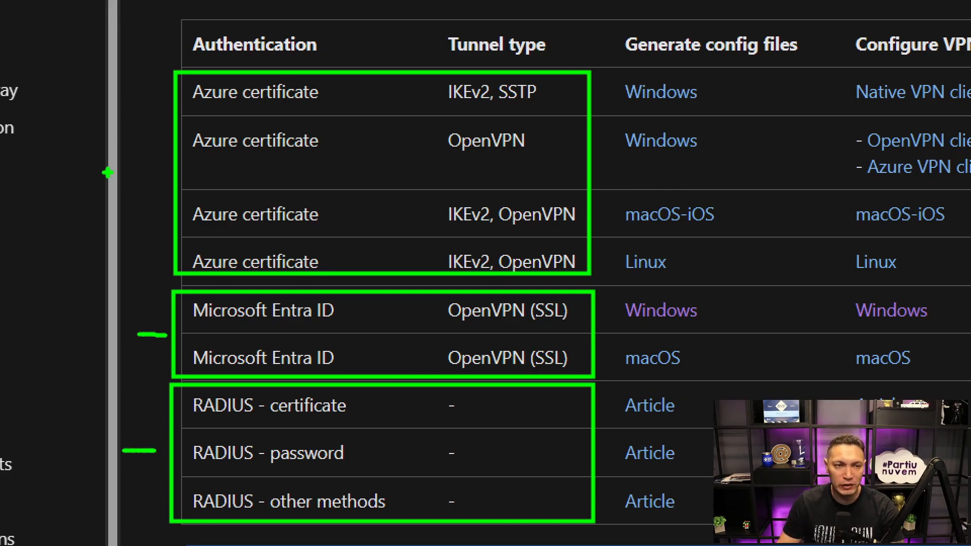
mouse_move(106, 172)
mouse_down()
mouse_move(165, 167)
mouse_move(135, 184)
mouse_up()
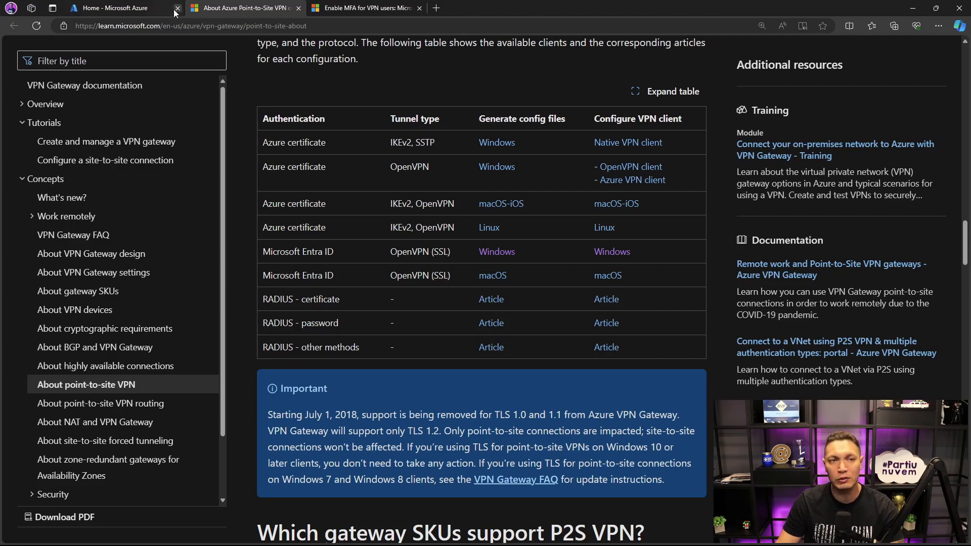
- Switch to the Azure portal and start a new resource group named rg-live
click(155, 8)
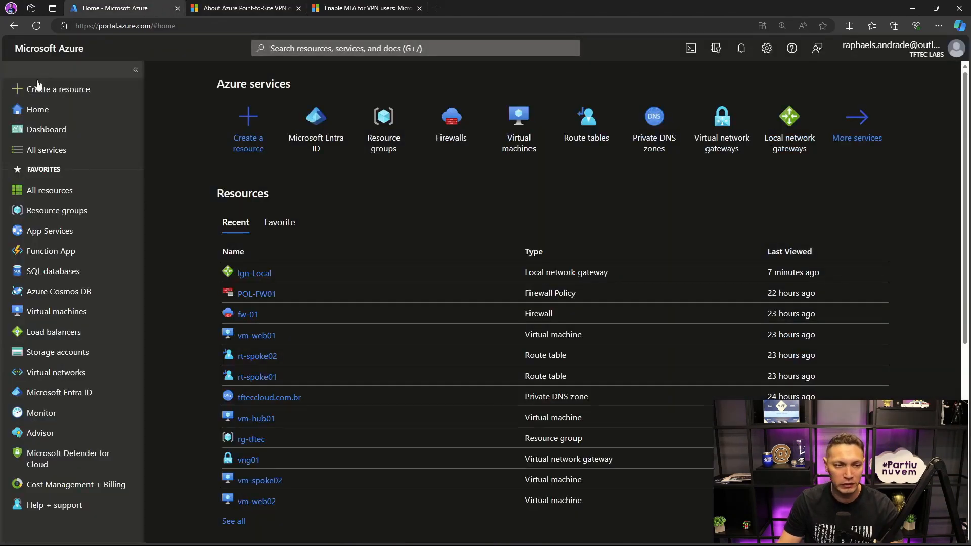
click(76, 210)
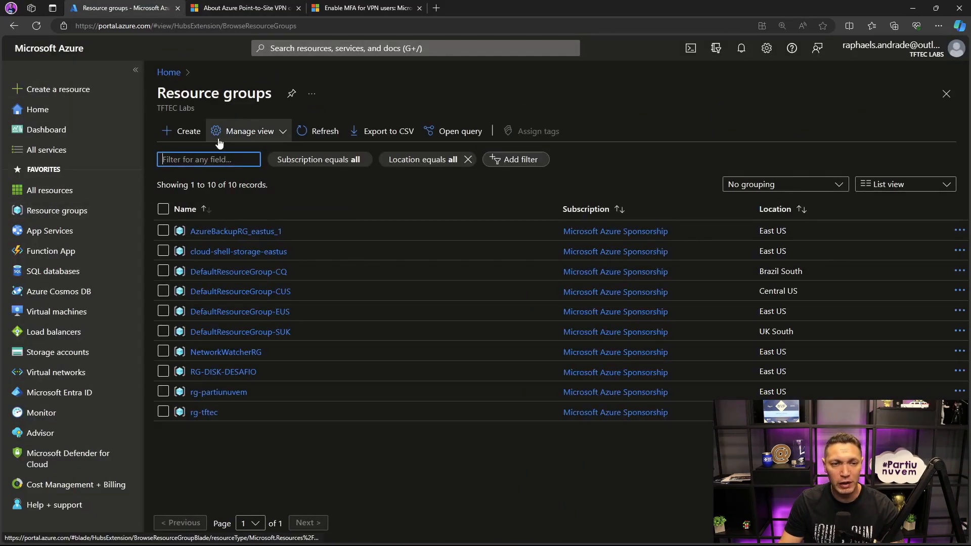
click(195, 133)
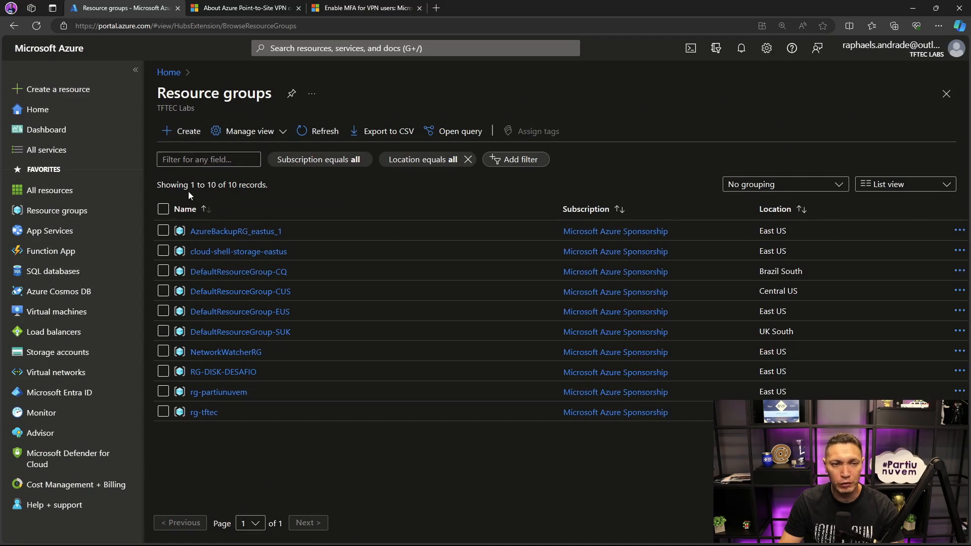
click(388, 257)
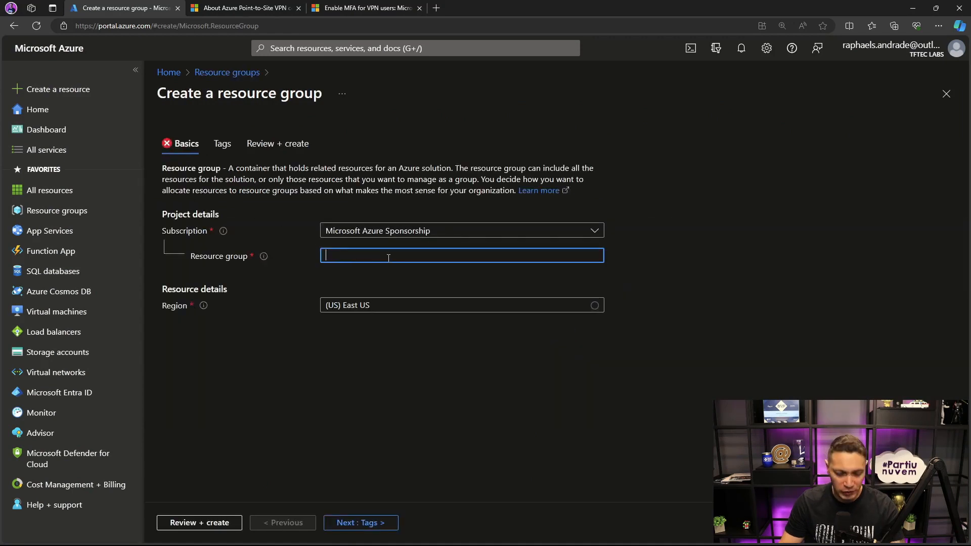
text(rg-live)
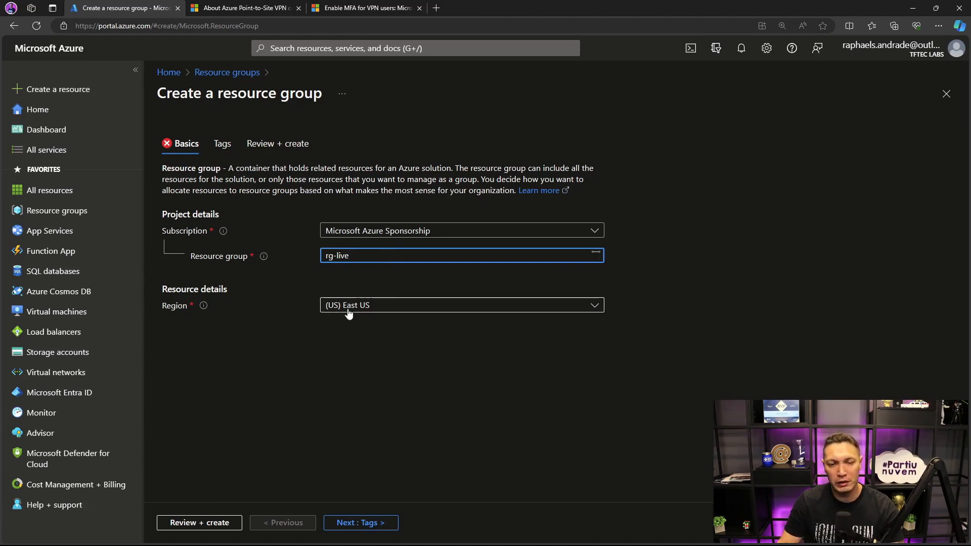
- Add the tag ENV with the value Live-VPN to the new resource group and create it
click(345, 524)
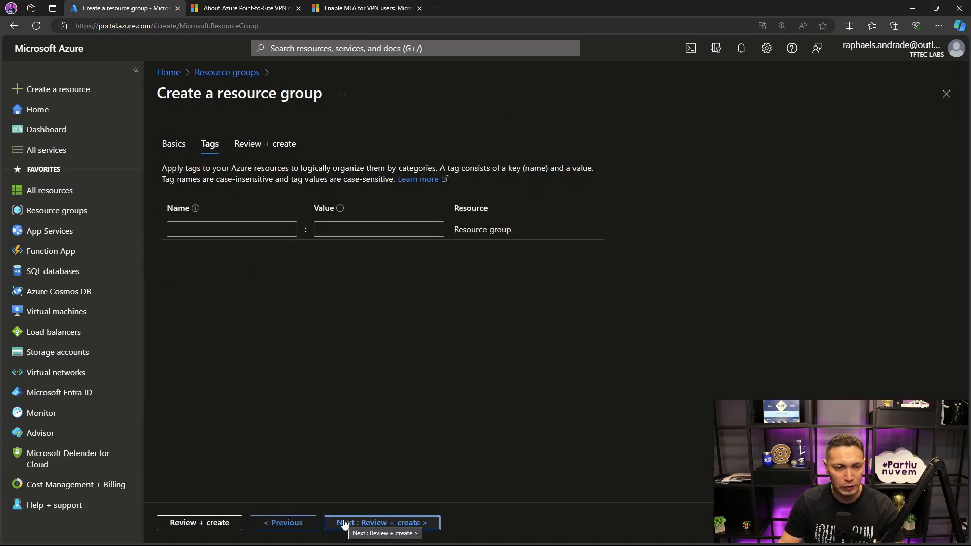
click(242, 230)
text(en)
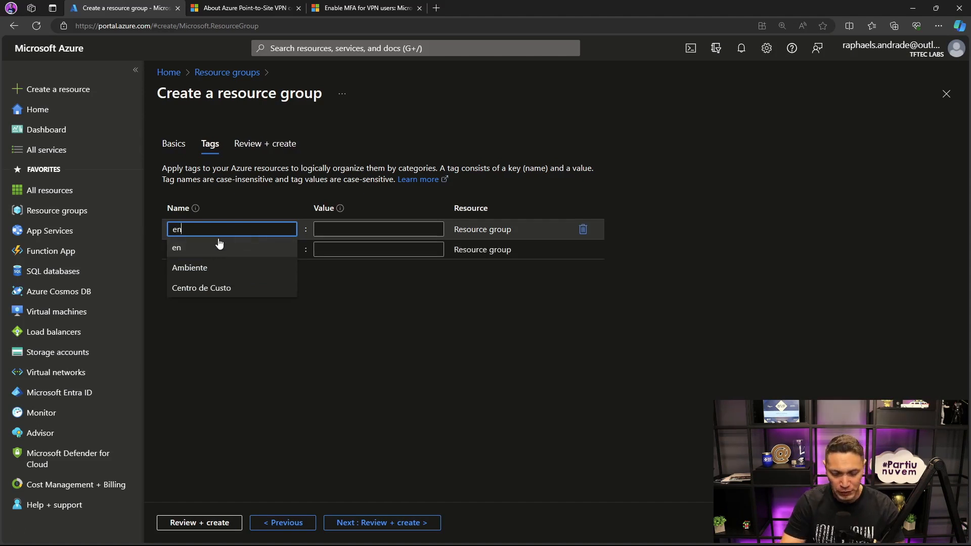
key(BackSpace)
key(BackSpace)
text(ENV)
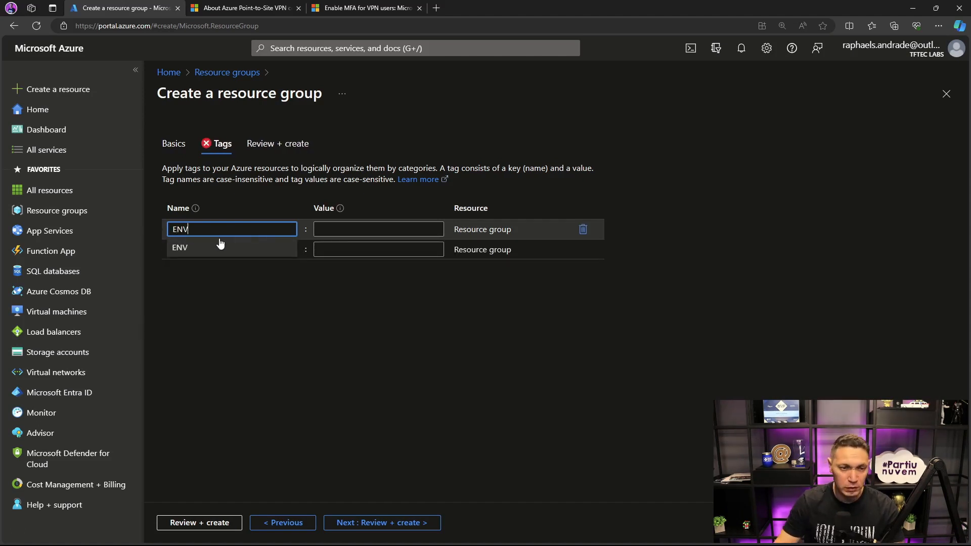
click(319, 228)
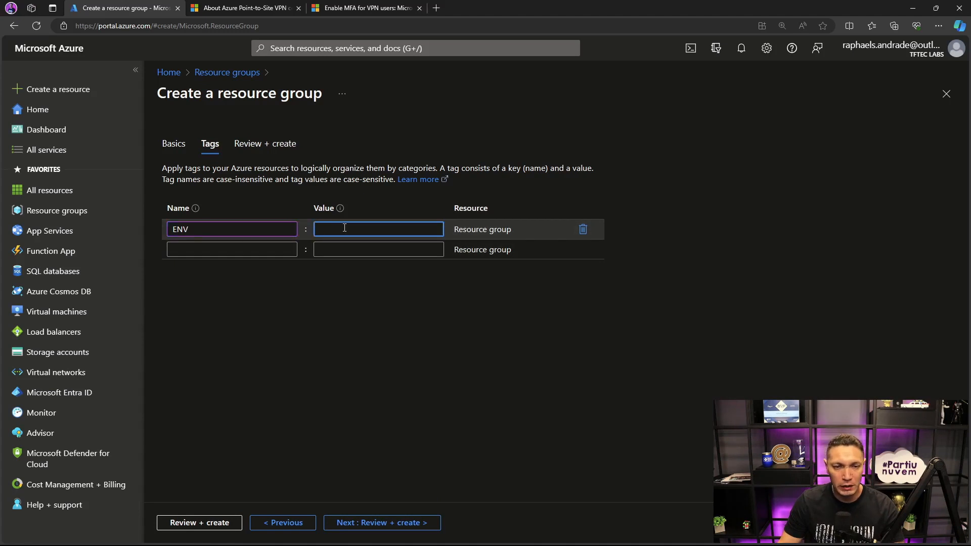
text(LI)
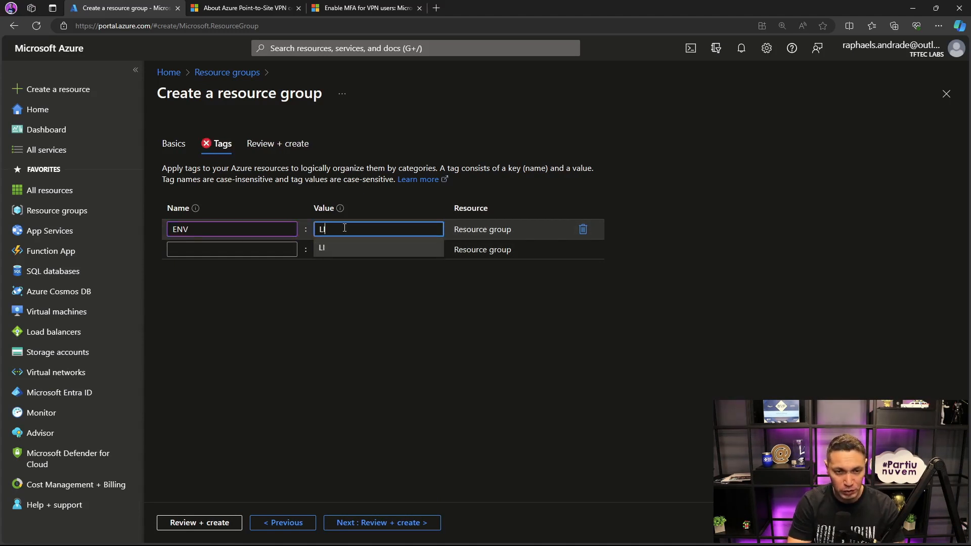
text(ive-VPN)
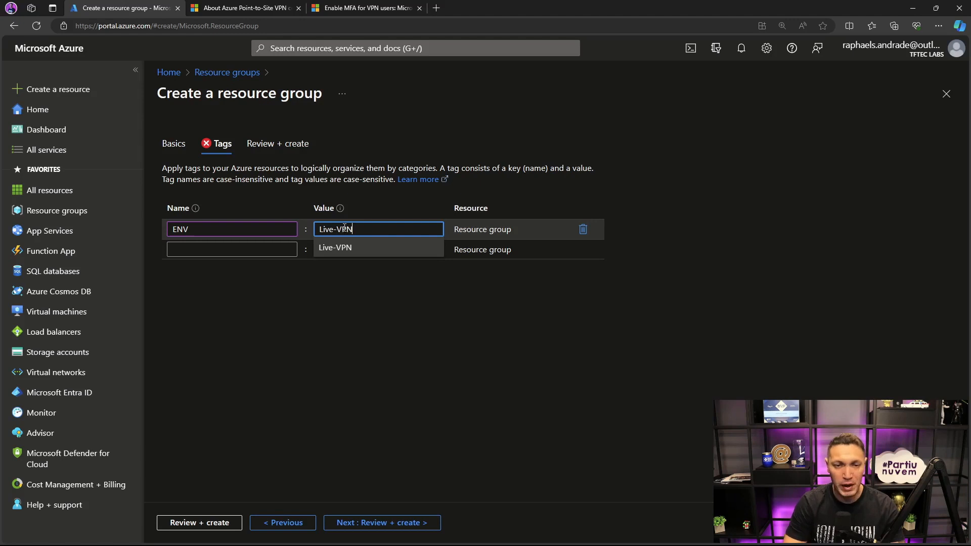
click(358, 314)
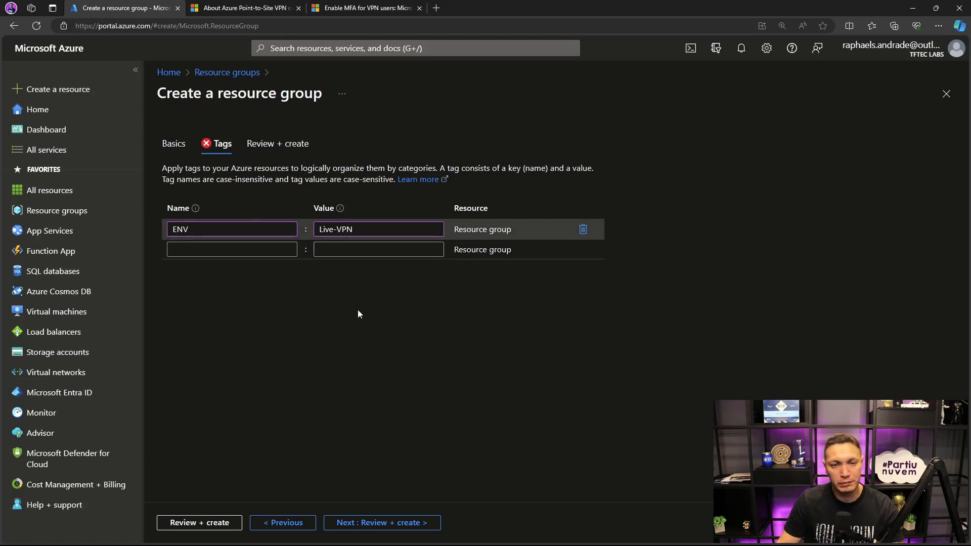
click(372, 522)
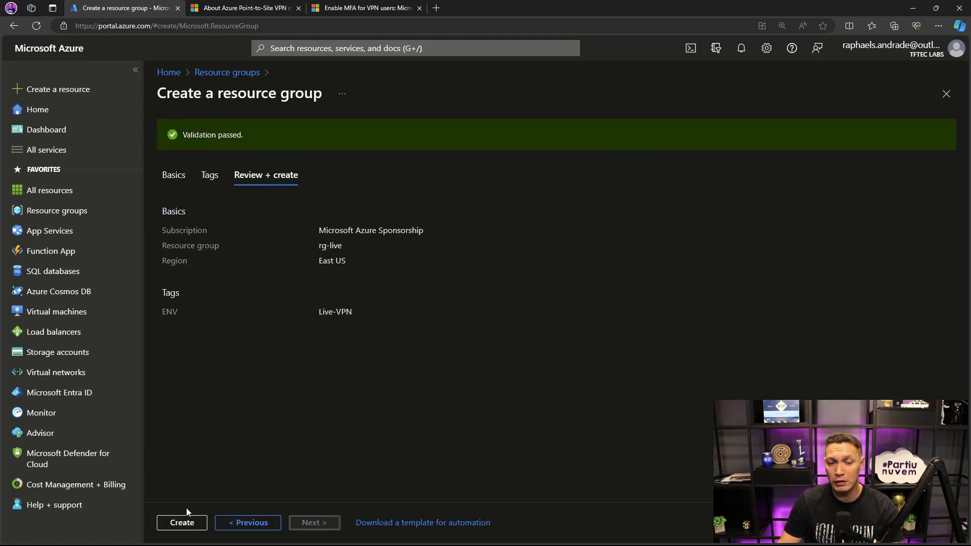
click(183, 521)
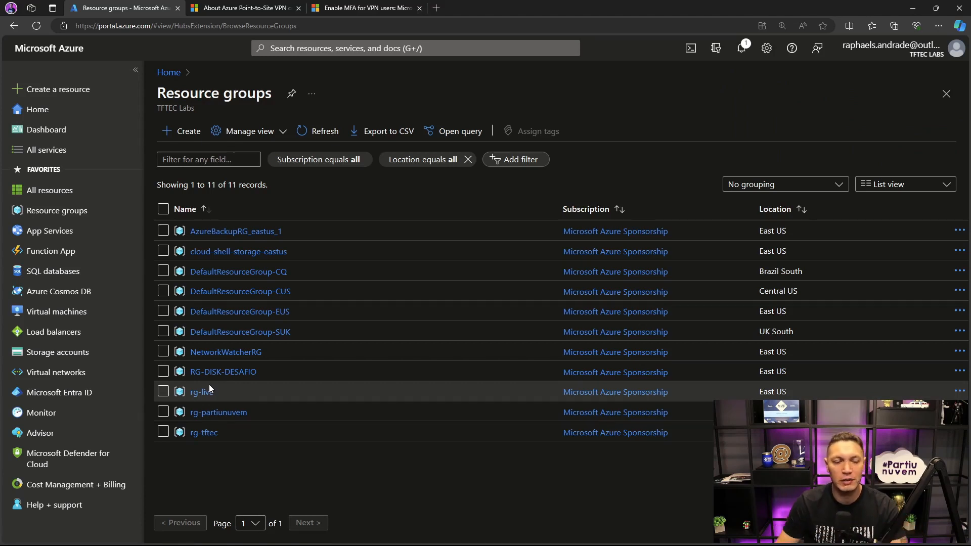
- Start a new virtual network named vnet-live01 in the resource group rg-live
click(53, 372)
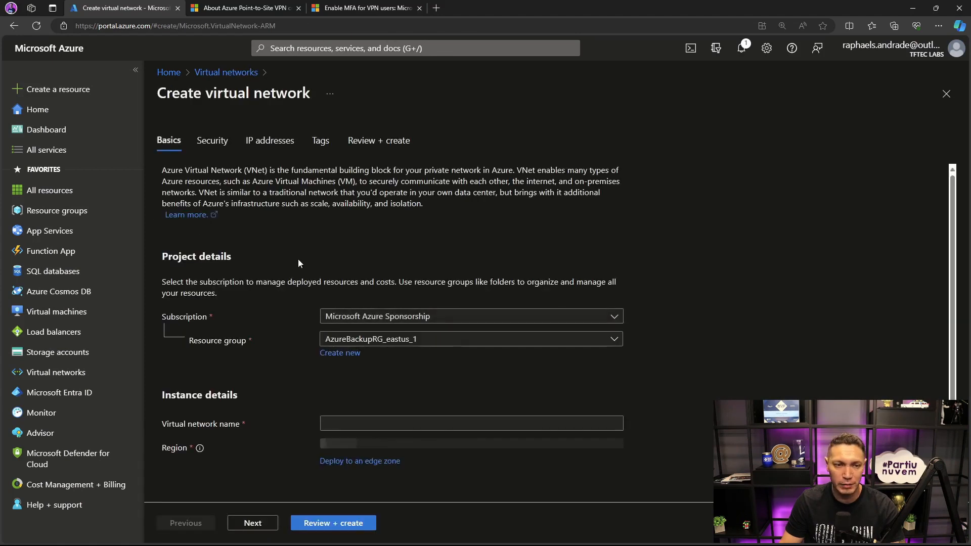
click(398, 339)
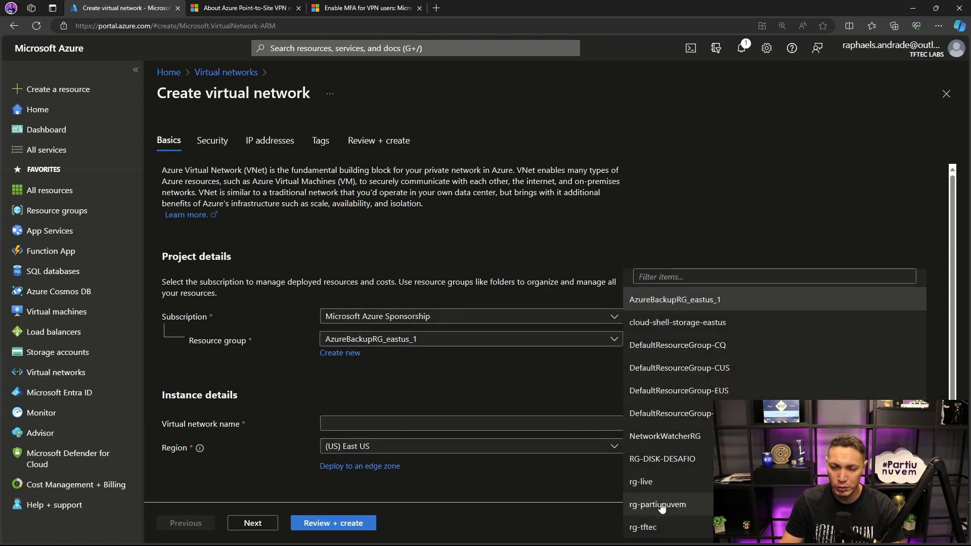
click(646, 481)
click(424, 424)
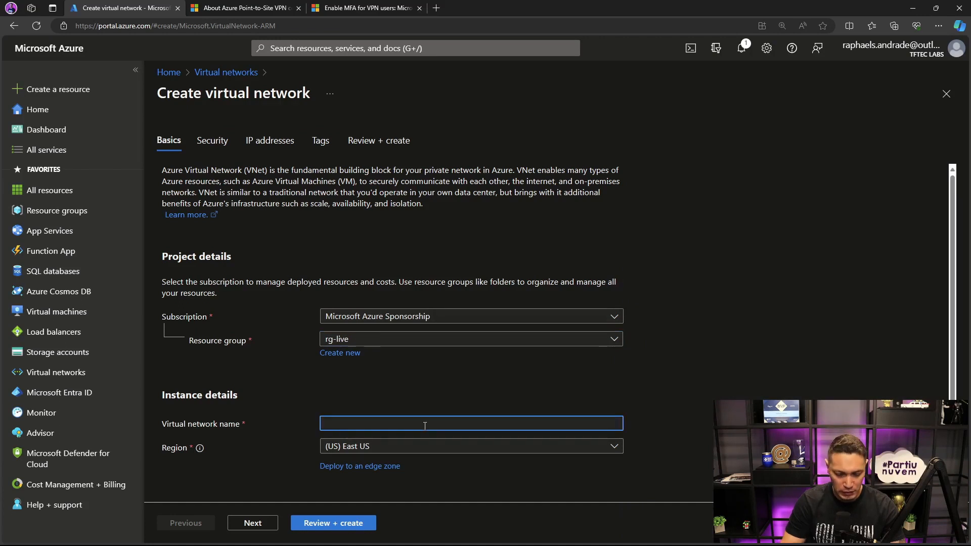
text(vnet-li)
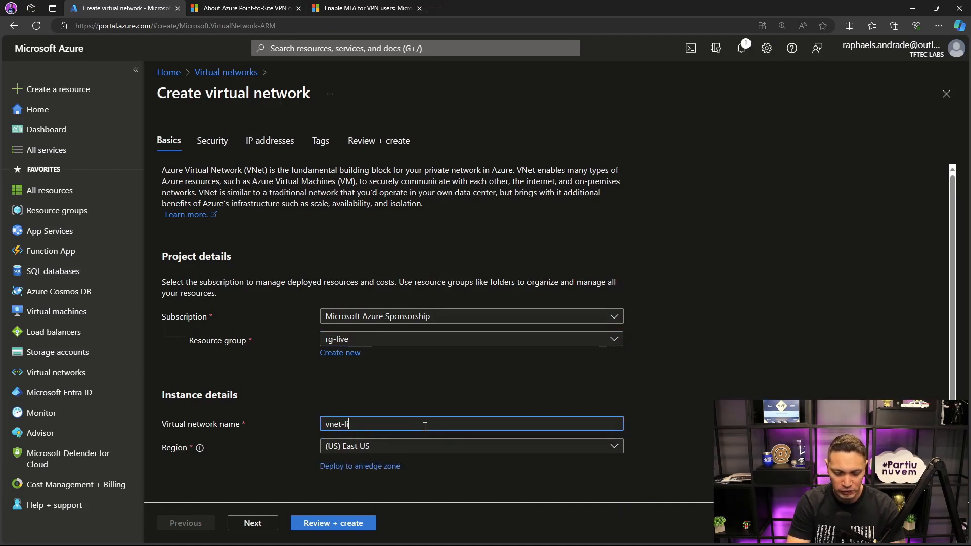
text(ve01)
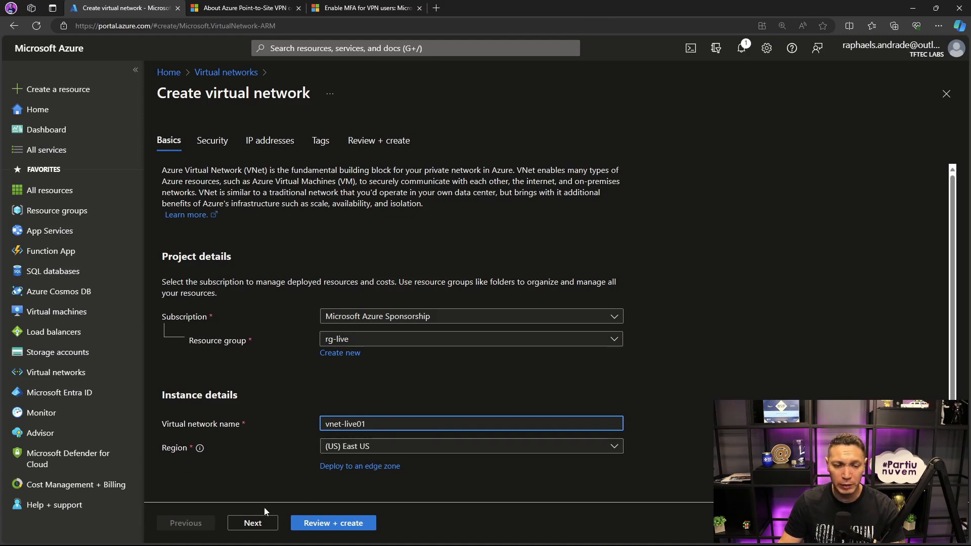
- Accept the default security and IP address settings for the virtual network
click(252, 522)
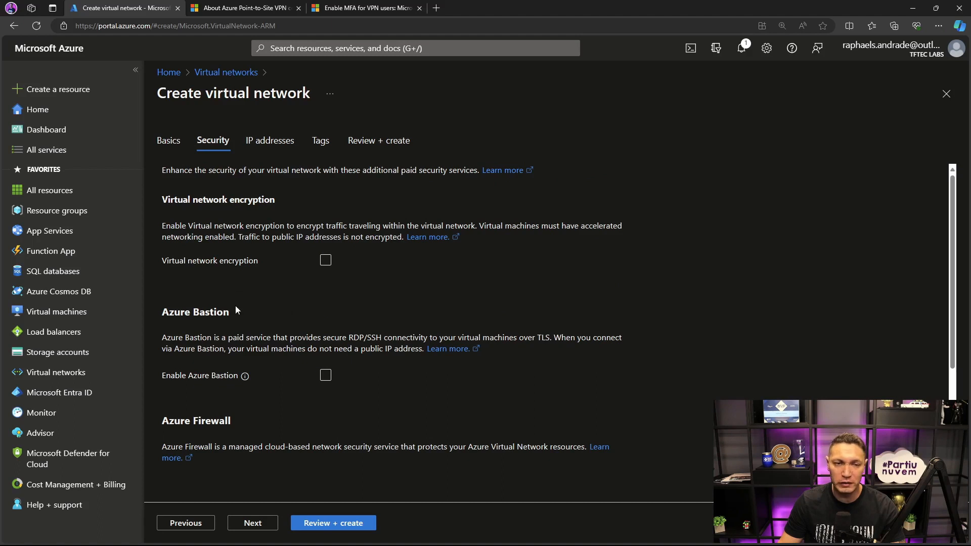
click(251, 524)
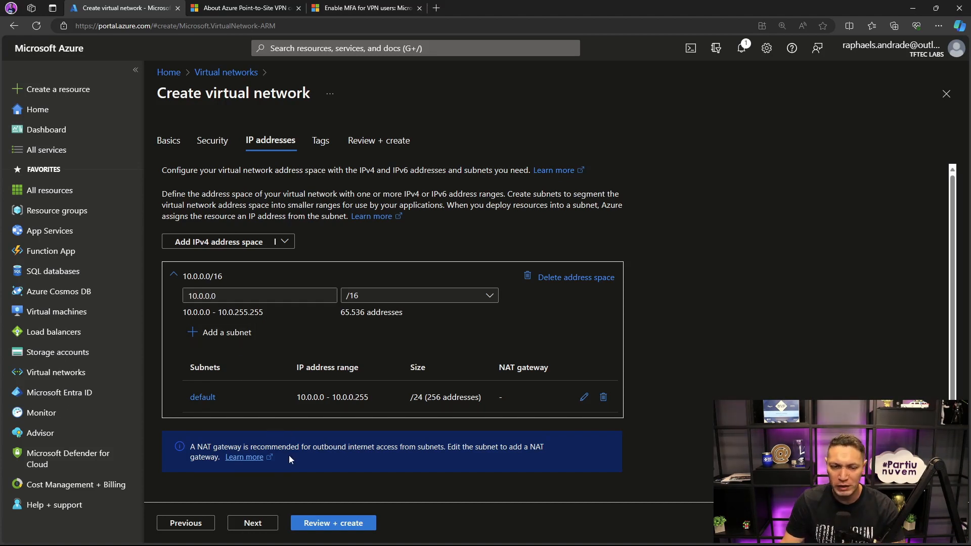
click(273, 521)
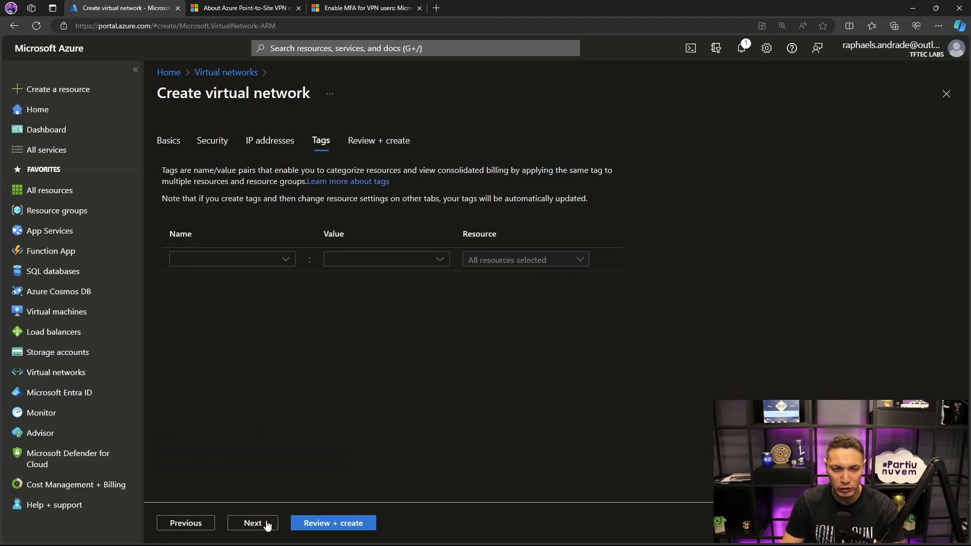
- Tag the virtual network with ENV set to Live-VPN, then review its configuration and create it
click(247, 260)
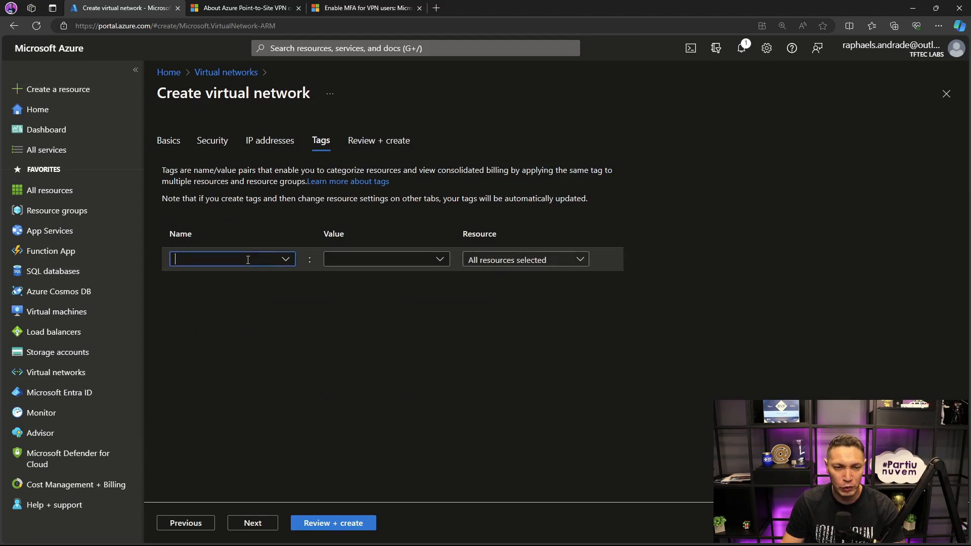
click(286, 259)
click(202, 342)
click(396, 260)
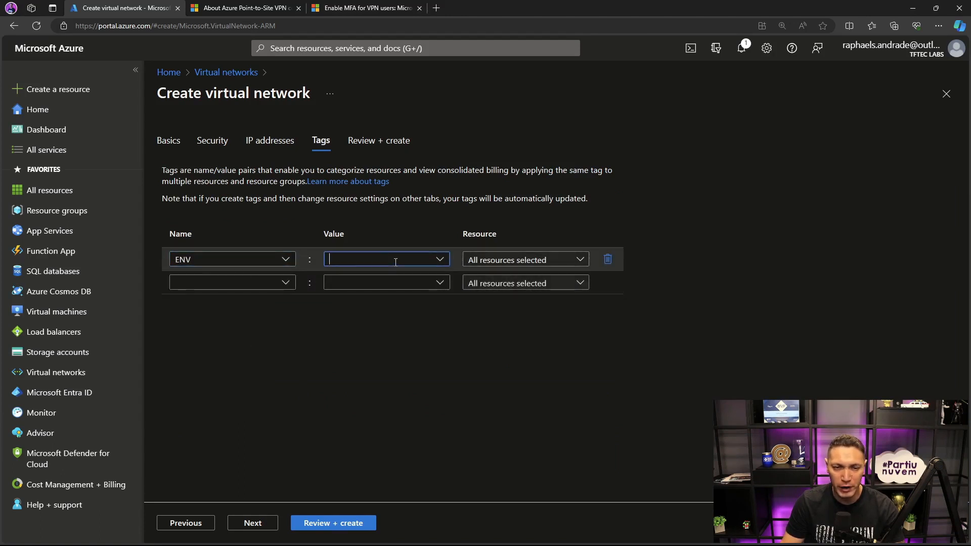
click(439, 260)
click(328, 283)
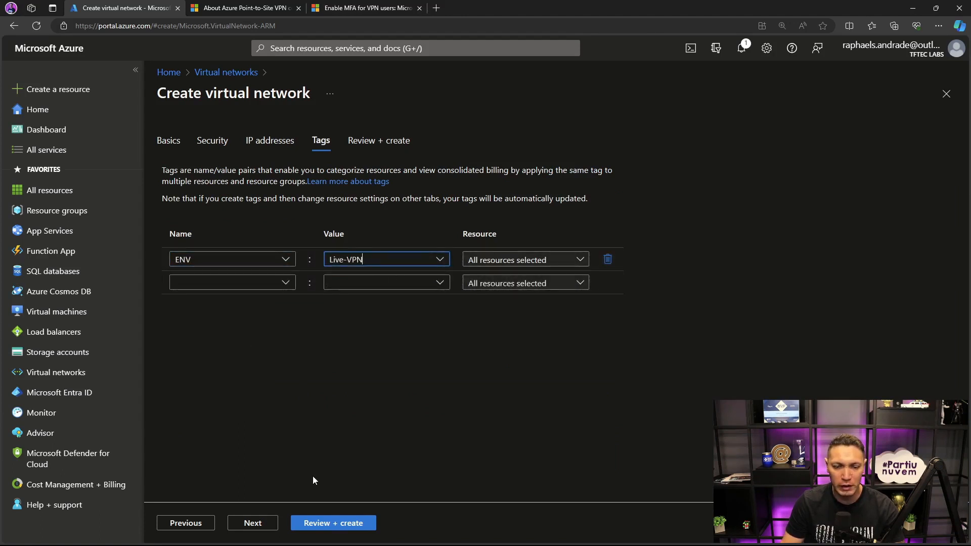
click(320, 523)
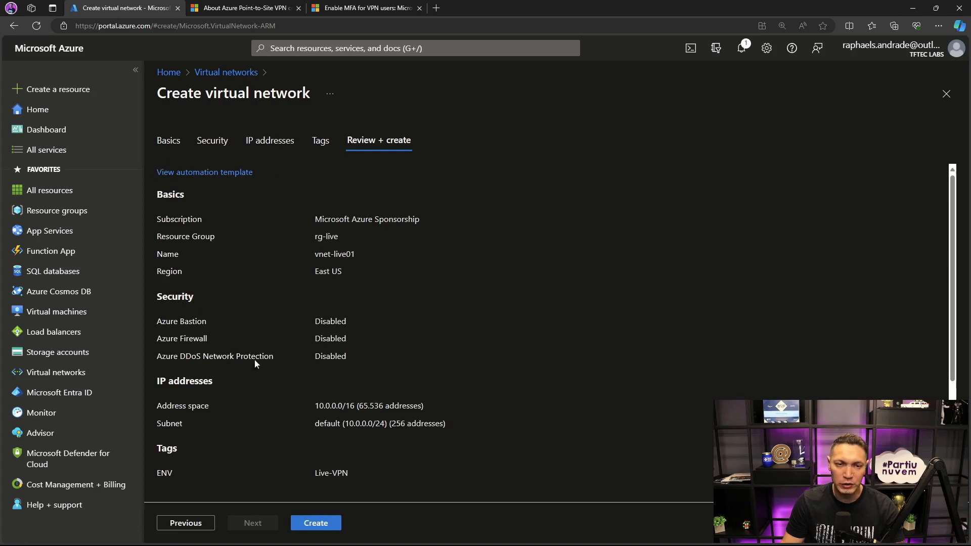
click(301, 526)
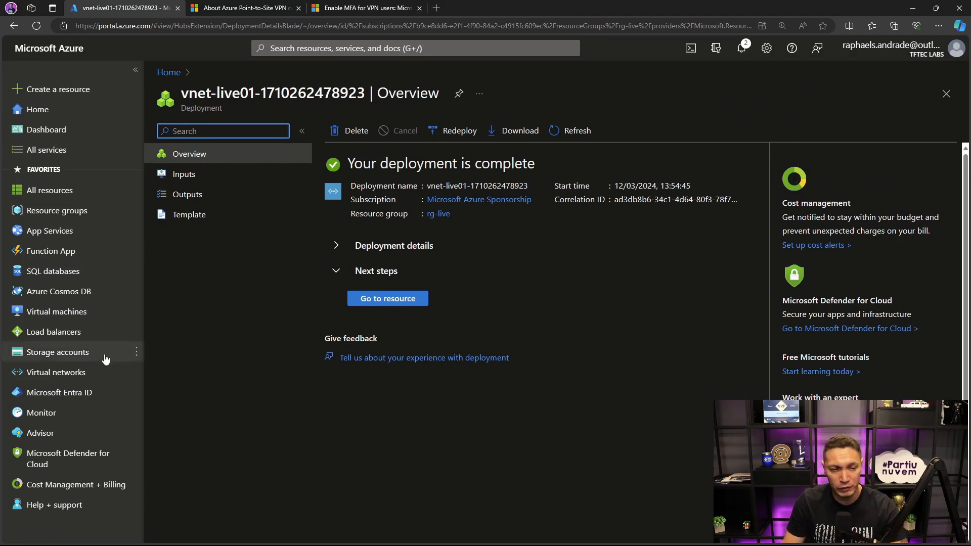
- Open the subnet list of the virtual network vnet-live01
click(66, 372)
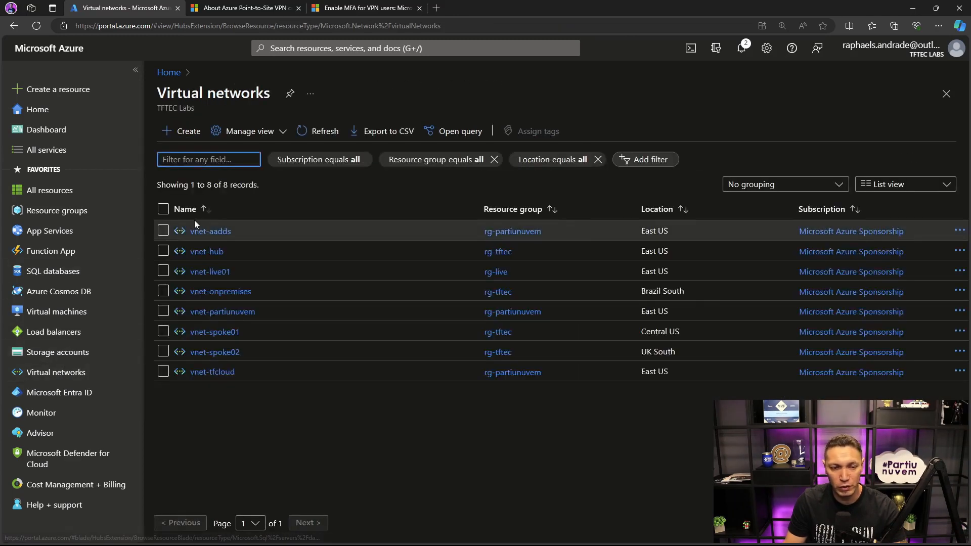
click(217, 272)
click(321, 94)
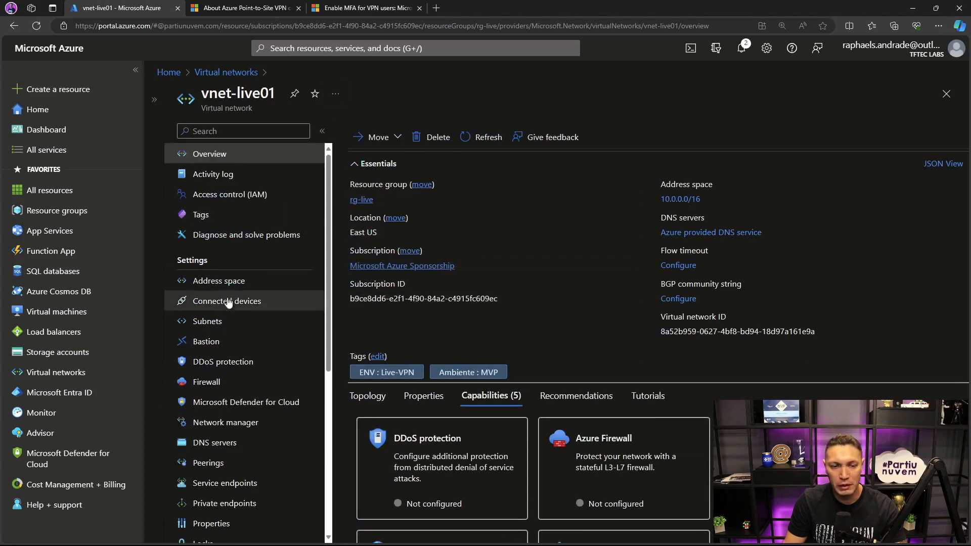
click(212, 322)
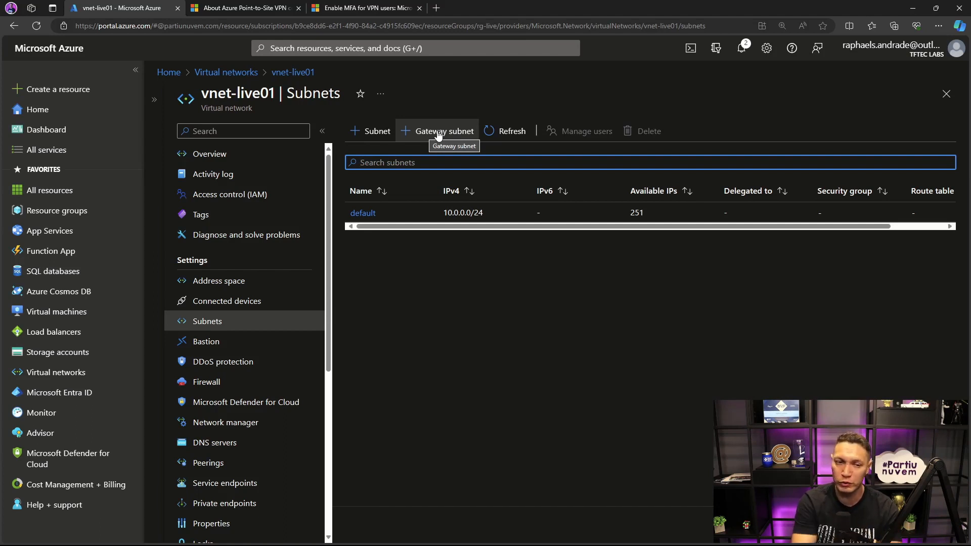
- Add a gateway subnet to vnet-live01 with the address range 10.0.1.0/26 and save it
click(437, 134)
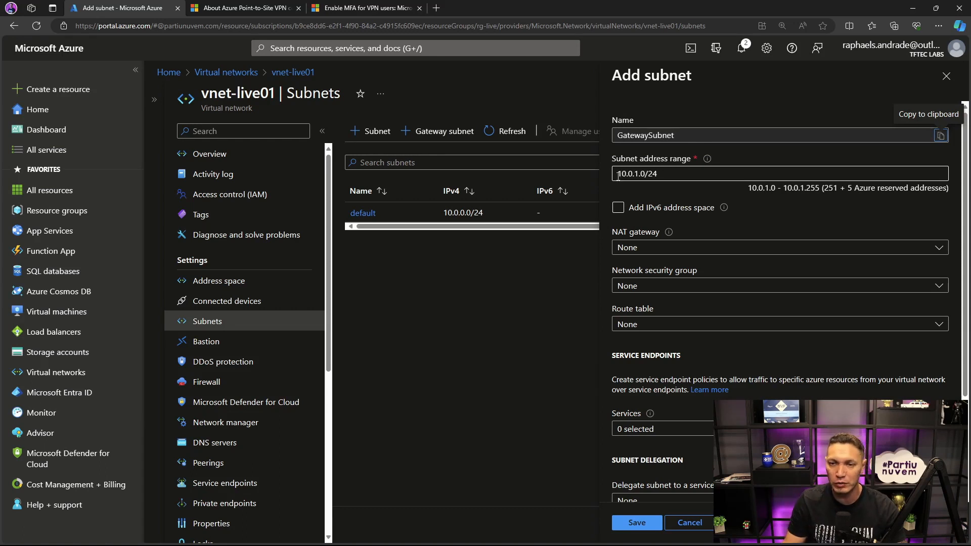
click(679, 173)
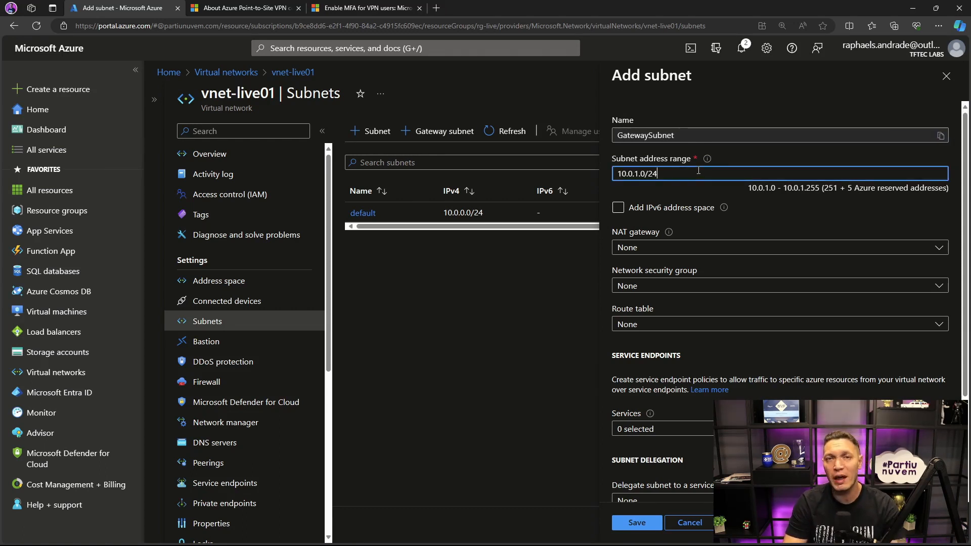
mouse_move(707, 161)
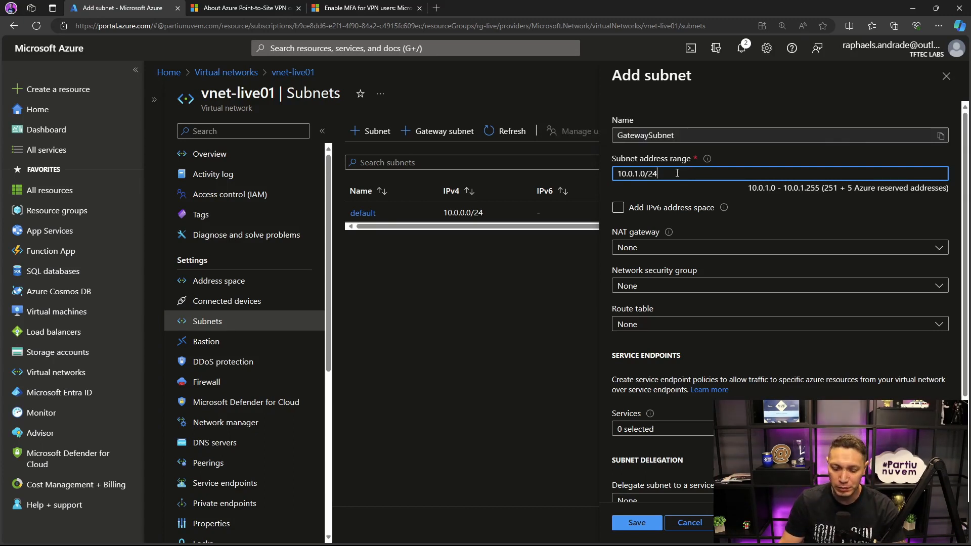
key(BackSpace)
text(6)
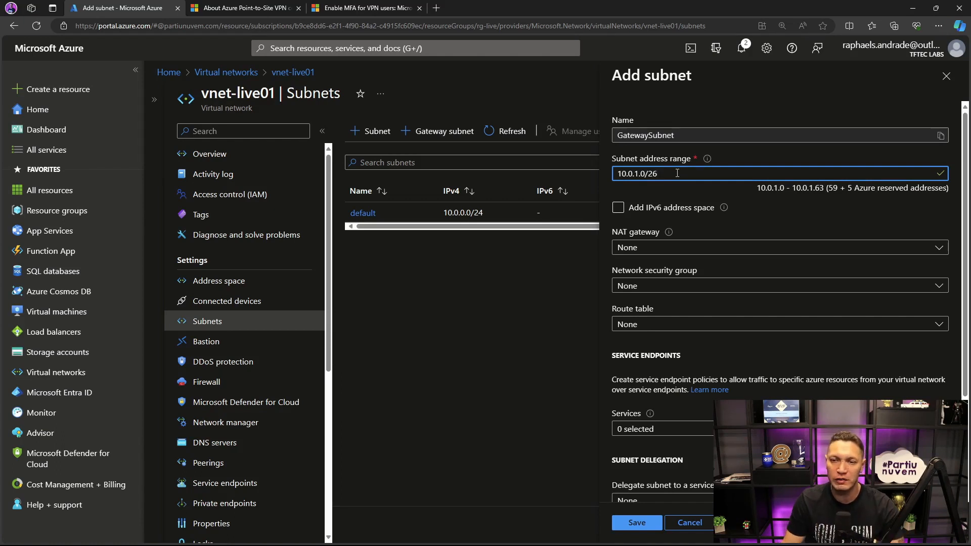
click(640, 526)
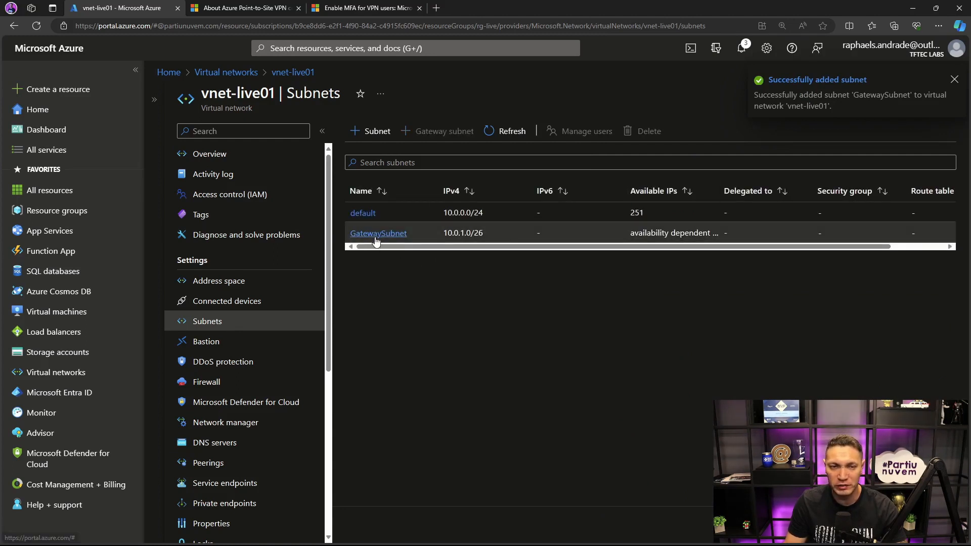
- Find the virtual network gateways service and start a new gateway named vng-live
click(377, 51)
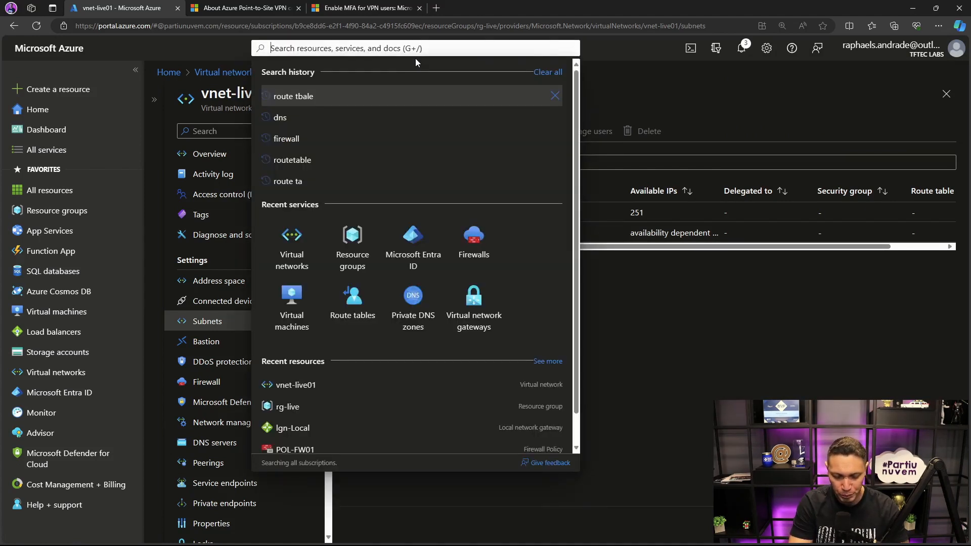
text(vng)
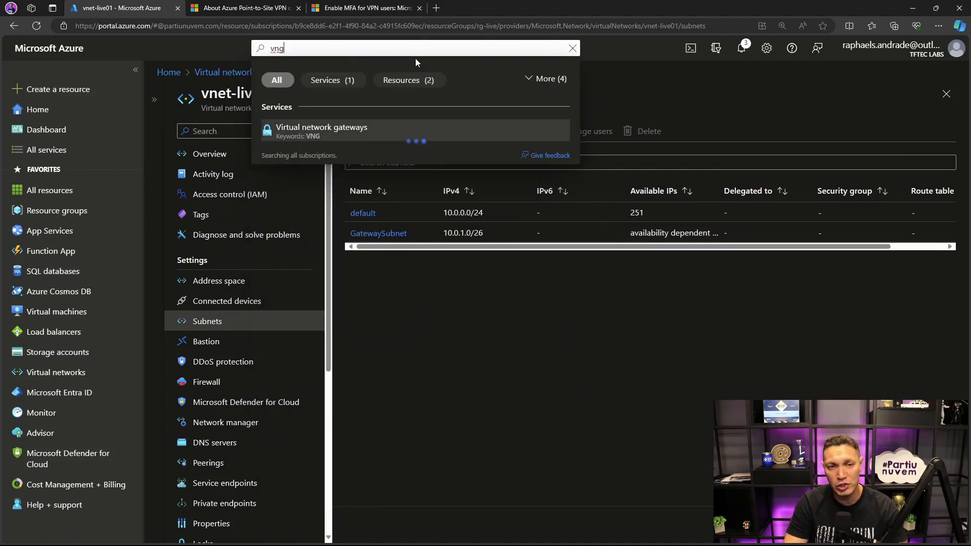
click(331, 132)
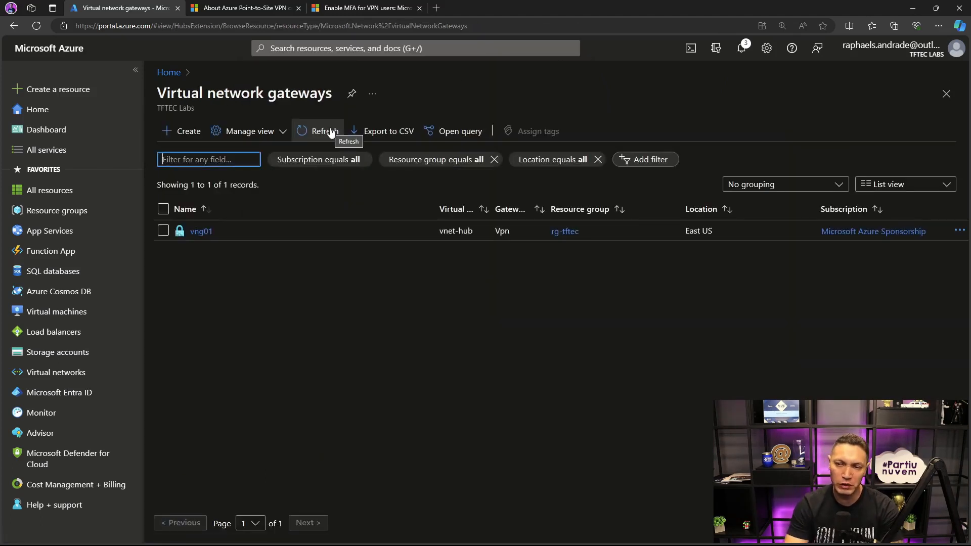
click(186, 134)
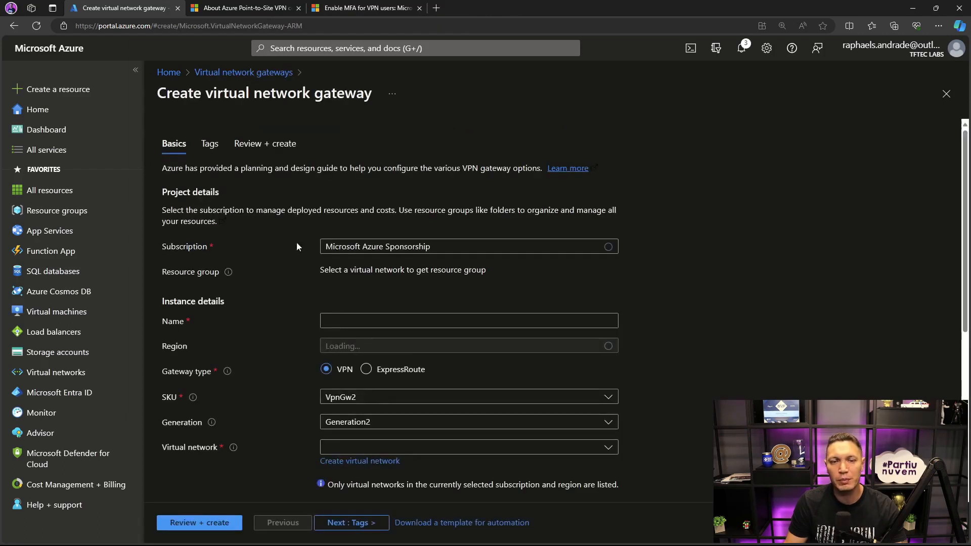
click(443, 320)
text(v)
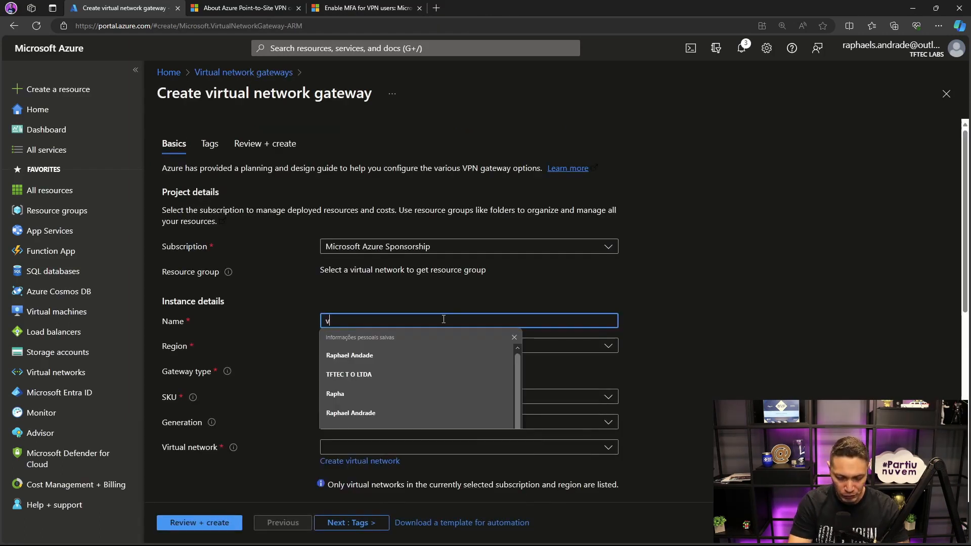
text(ng-live)
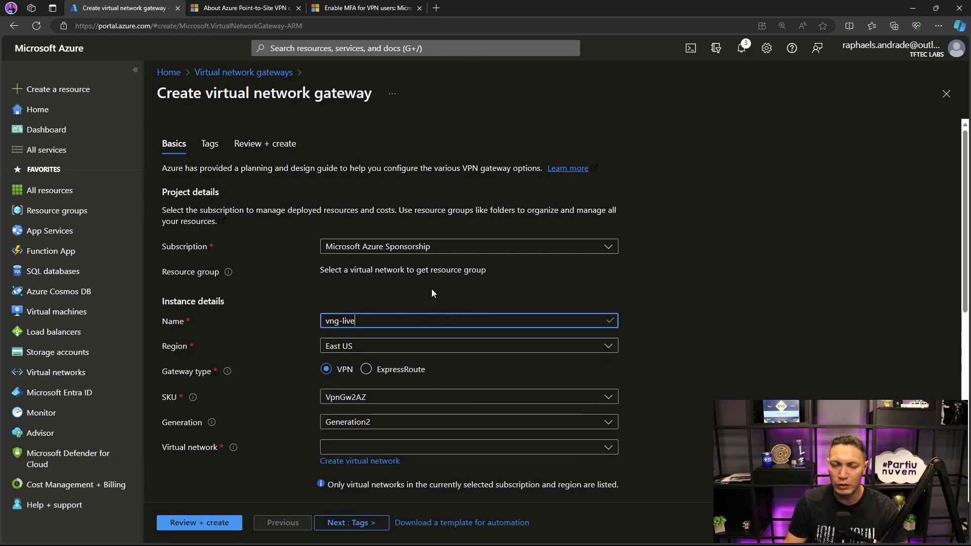
- Look through the gateway SKU options and the expanded SKU comparison table in the Microsoft Learn point-to-site VPN article
scroll(431, 289, down, 1)
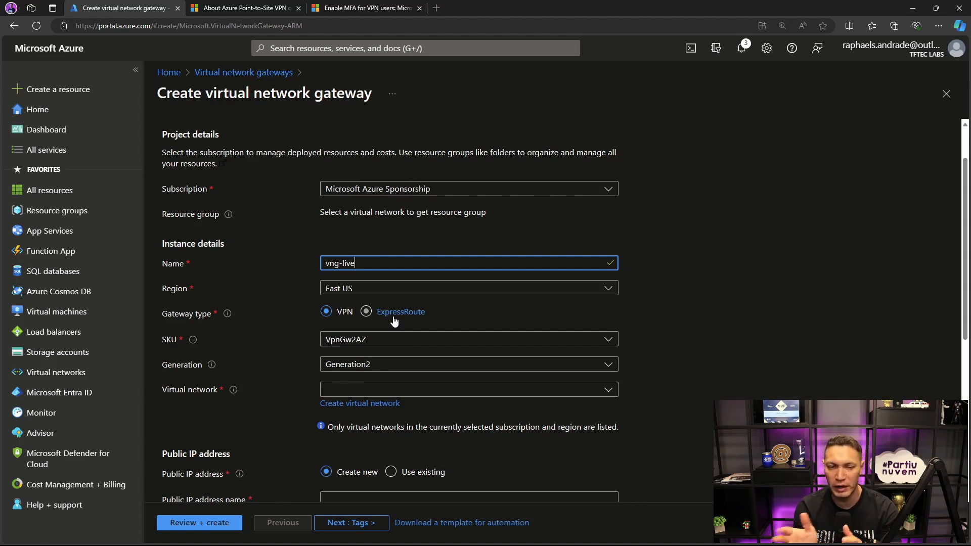
click(404, 340)
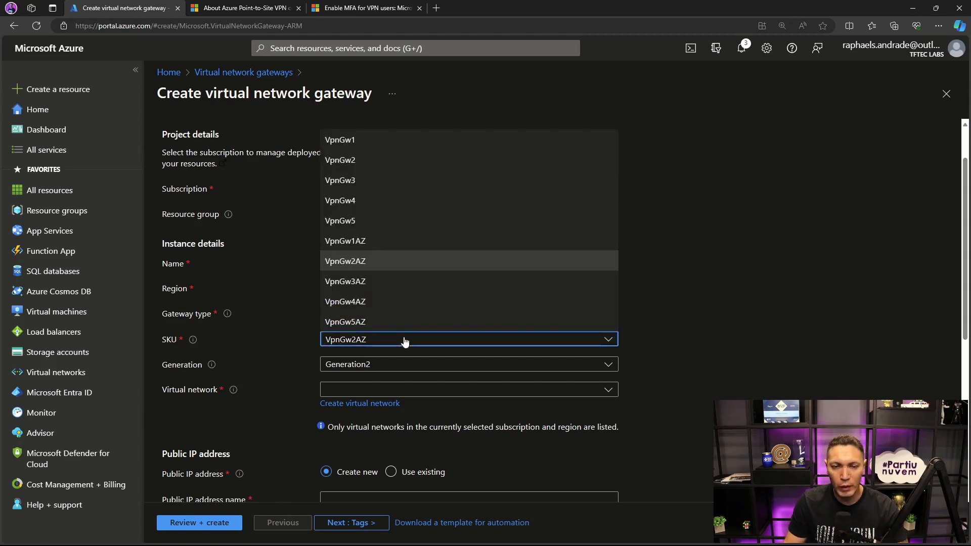
click(404, 341)
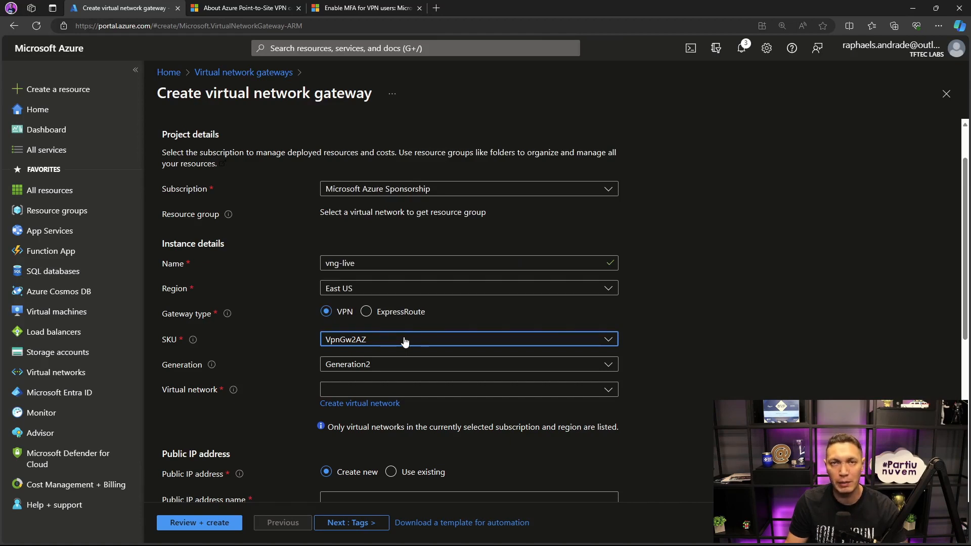
click(243, 8)
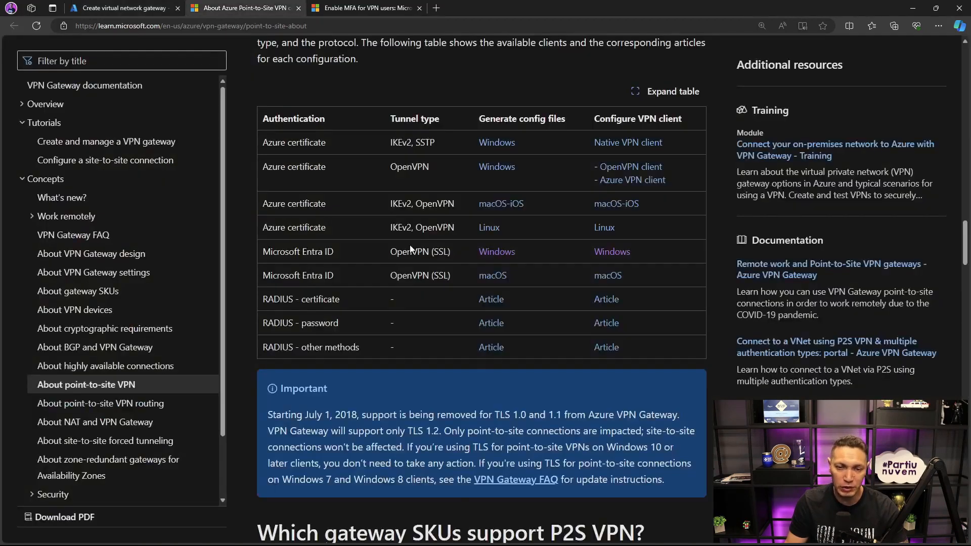
scroll(410, 246, down, 4)
scroll(410, 245, down, 6)
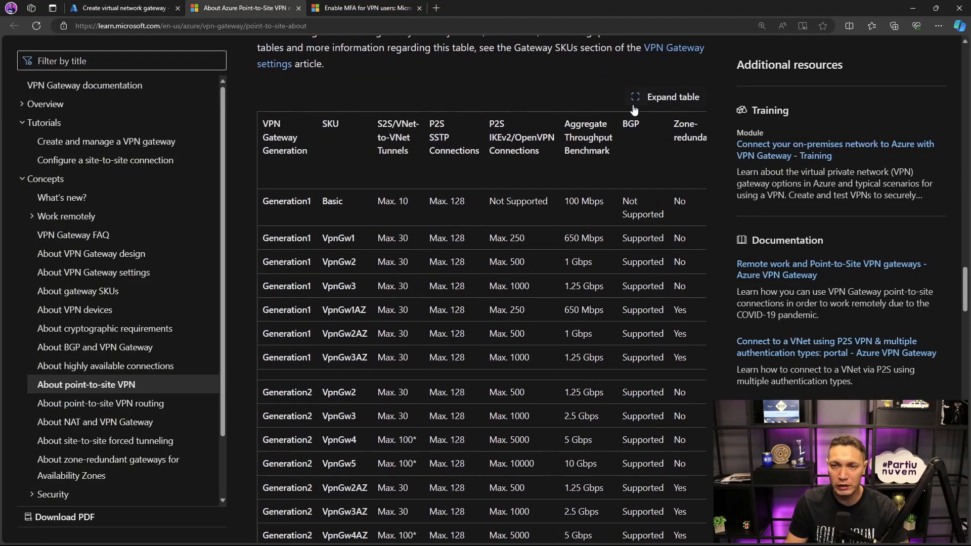
click(641, 94)
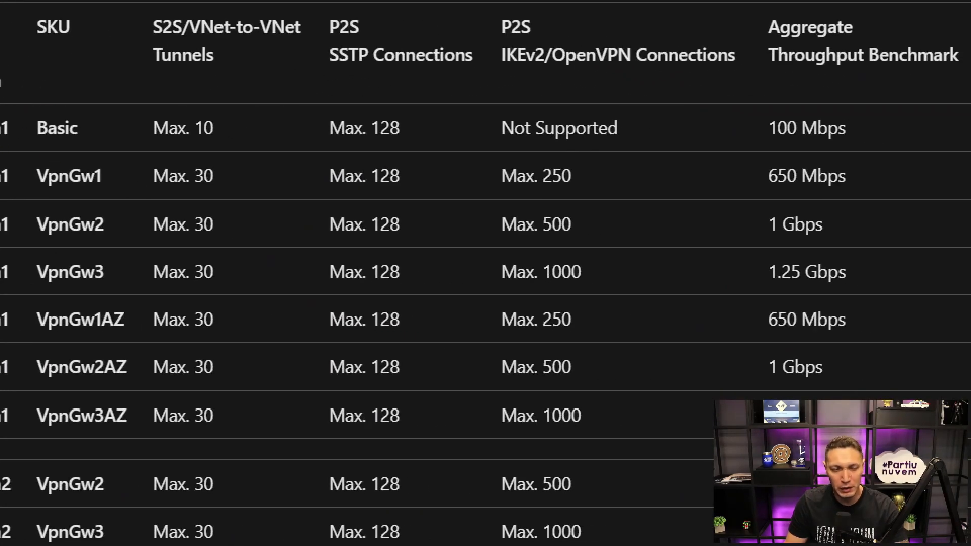
drag(28, 109, 866, 151)
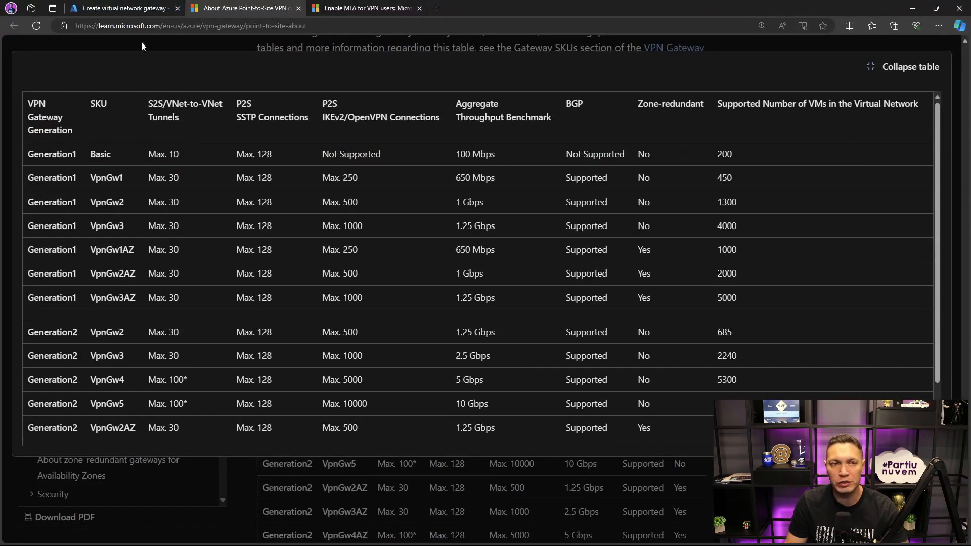
click(129, 8)
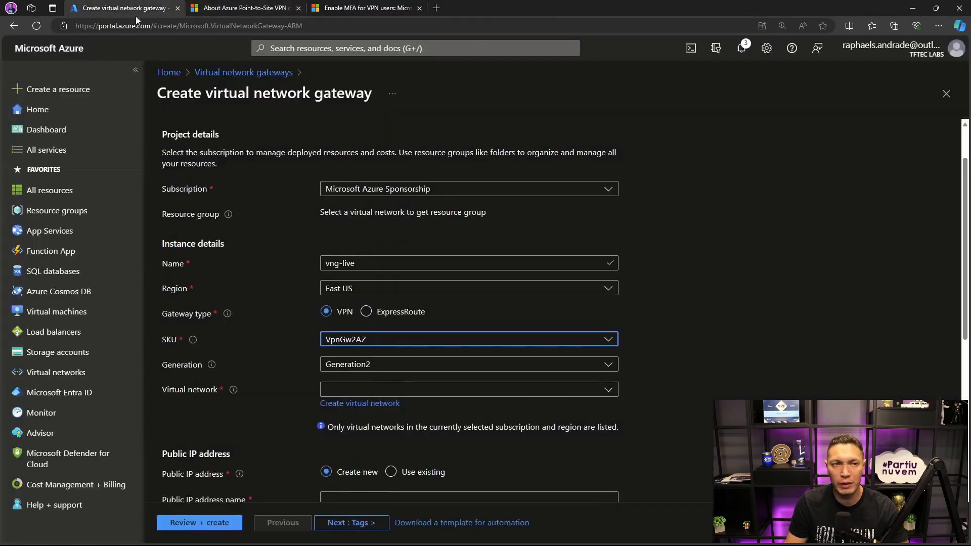
- Check in the documentation's SKU table how Basic and VpnGw1 support point-to-site IKEv2/OpenVPN connections
click(609, 341)
click(235, 11)
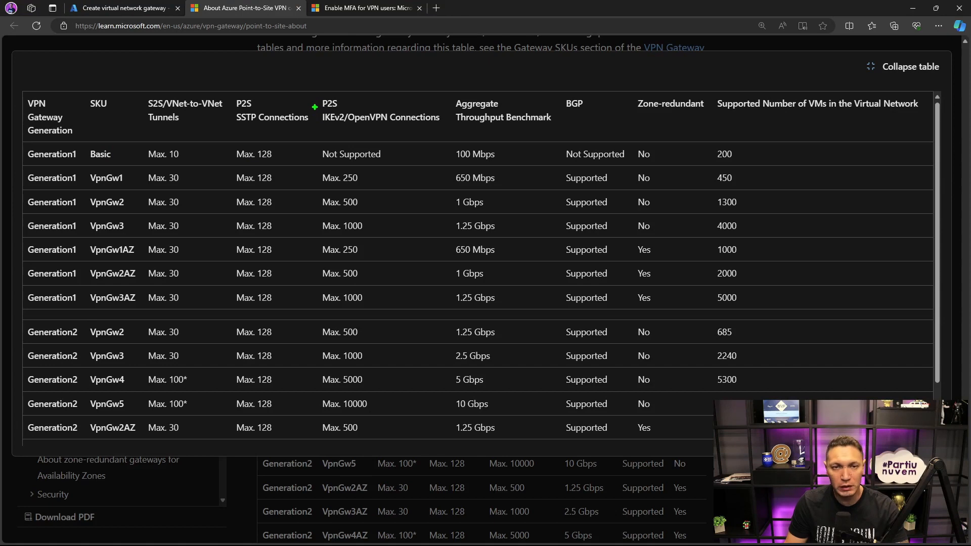
drag(312, 99, 445, 125)
key(g)
drag(351, 108, 377, 108)
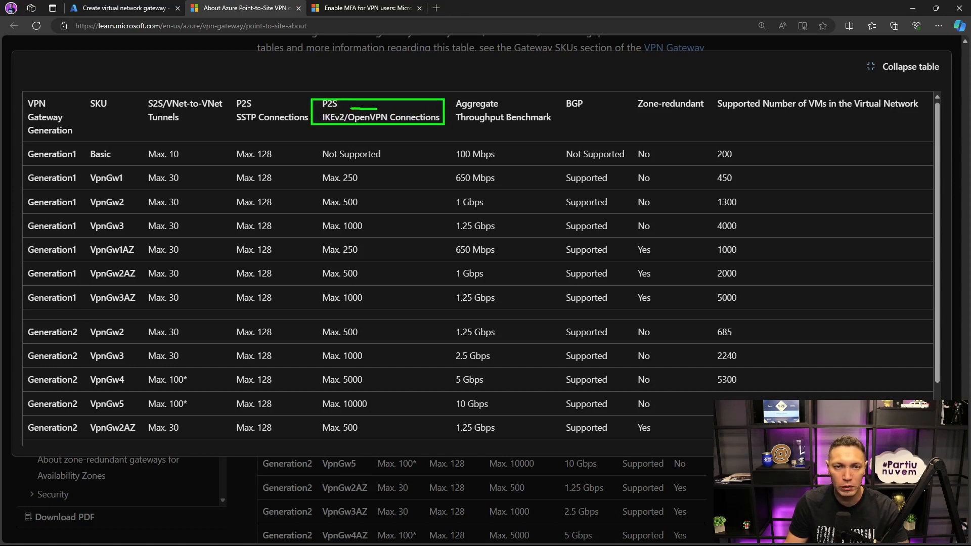
drag(318, 144, 384, 161)
key(g)
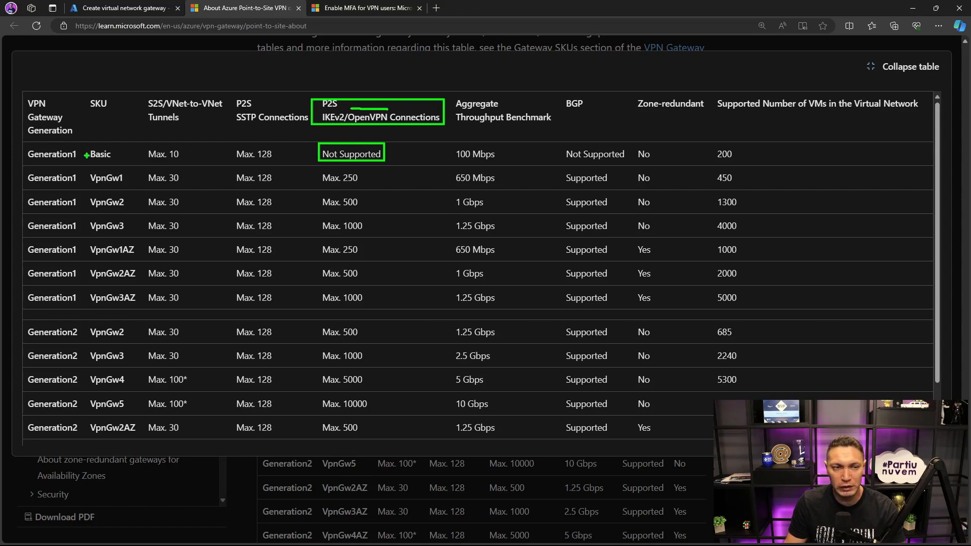
drag(90, 159, 112, 159)
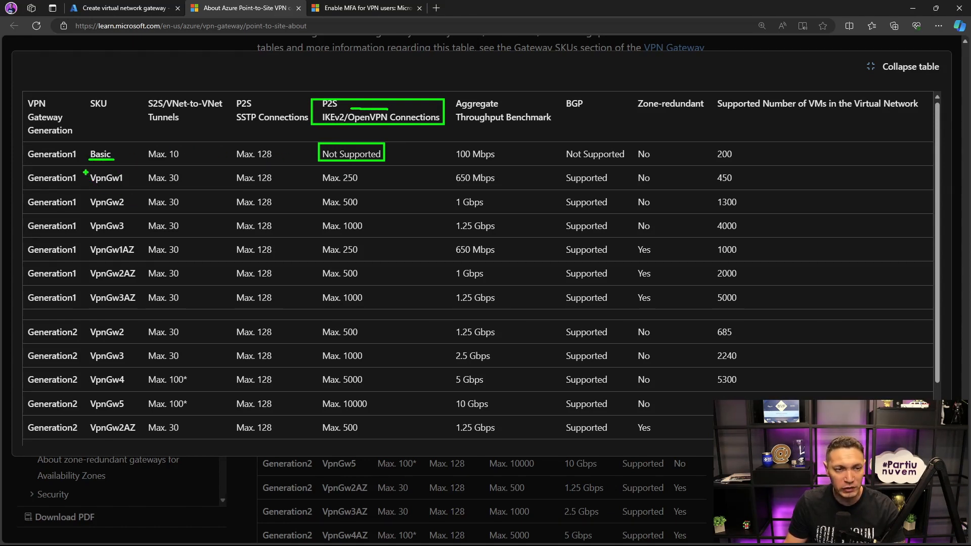
drag(84, 172, 132, 186)
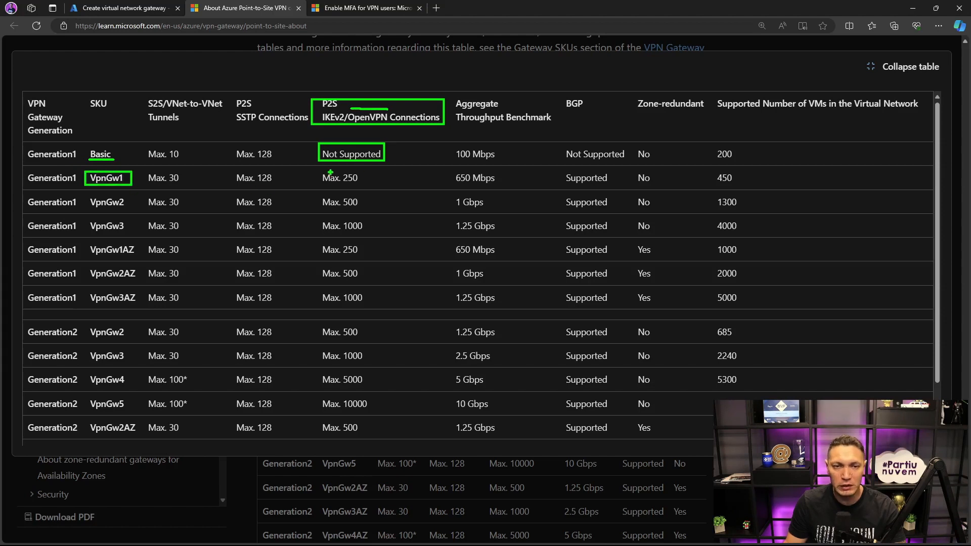
key(p)
drag(317, 171, 365, 185)
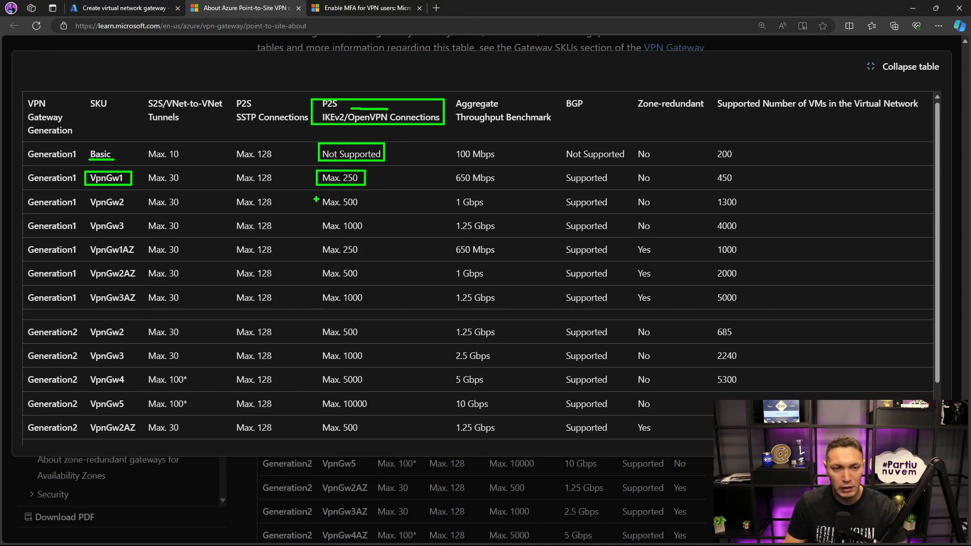
- Compare the higher SKUs' IKEv2/OpenVPN limits and the SSTP connection limits, then return to the gateway's SKU choices in the Azure portal
drag(313, 197, 373, 232)
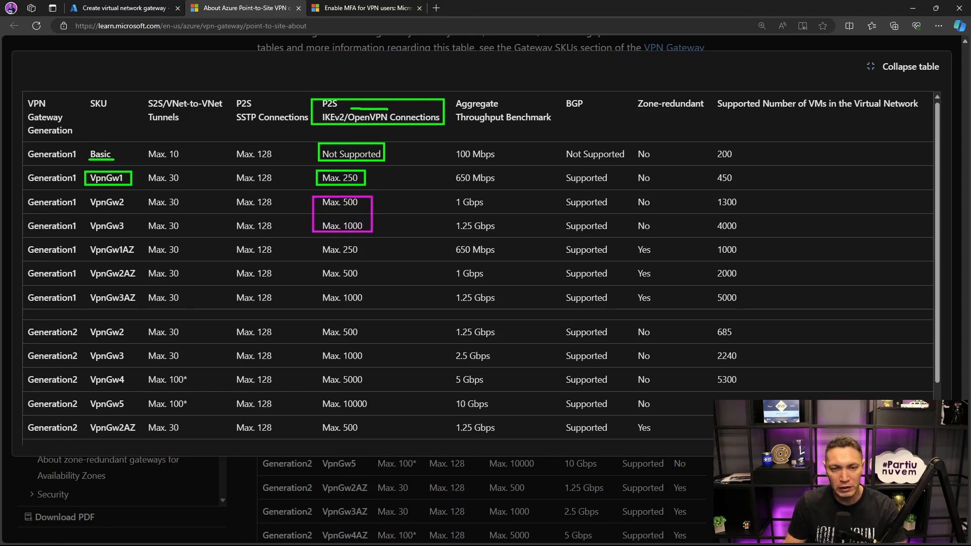
drag(315, 267, 371, 305)
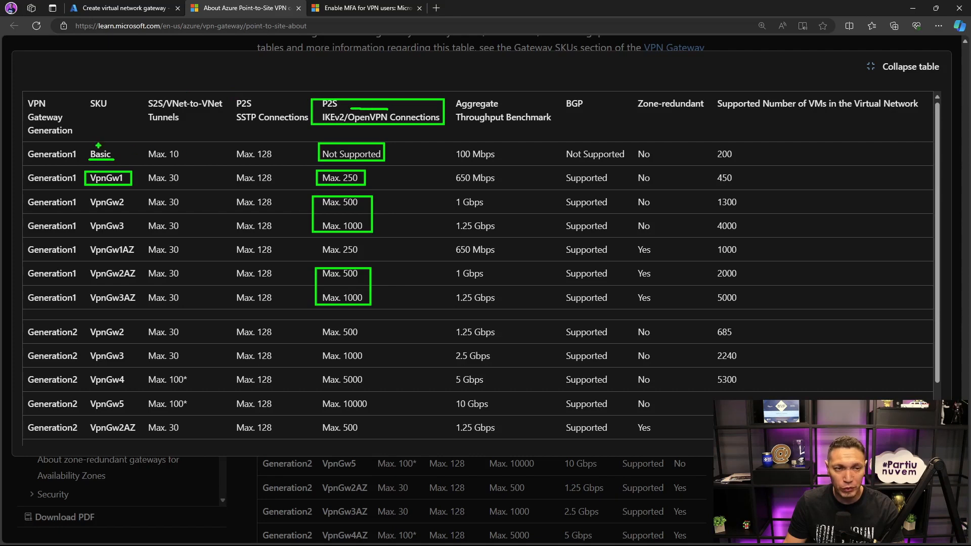
mouse_move(90, 145)
mouse_down()
mouse_move(110, 146)
mouse_move(114, 159)
mouse_move(88, 159)
mouse_up()
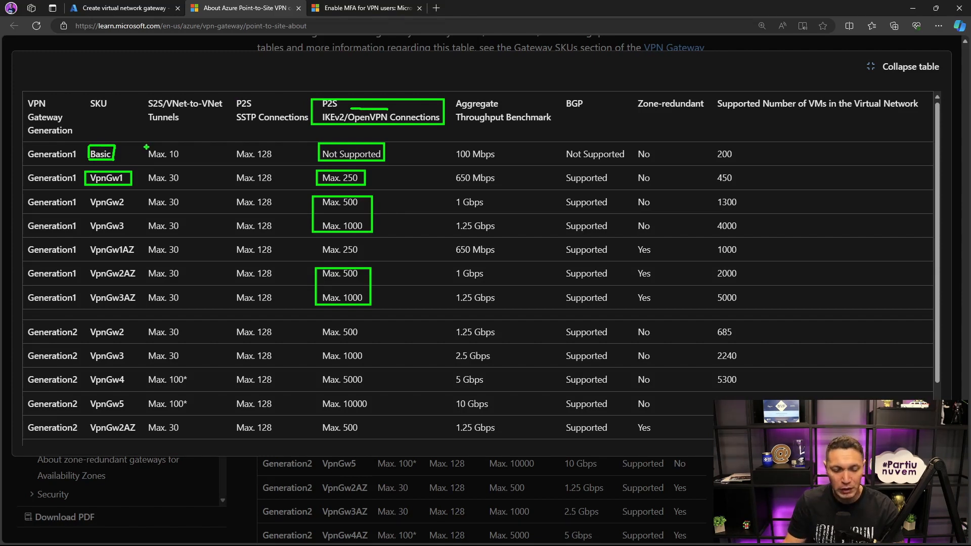
drag(223, 95, 309, 126)
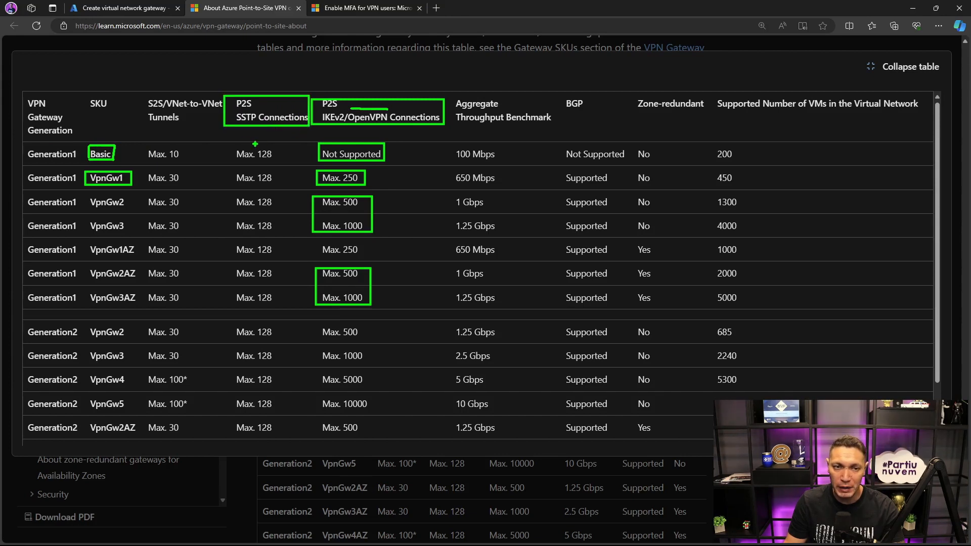
mouse_move(224, 146)
mouse_down()
mouse_move(246, 170)
mouse_move(265, 285)
mouse_move(280, 308)
mouse_up()
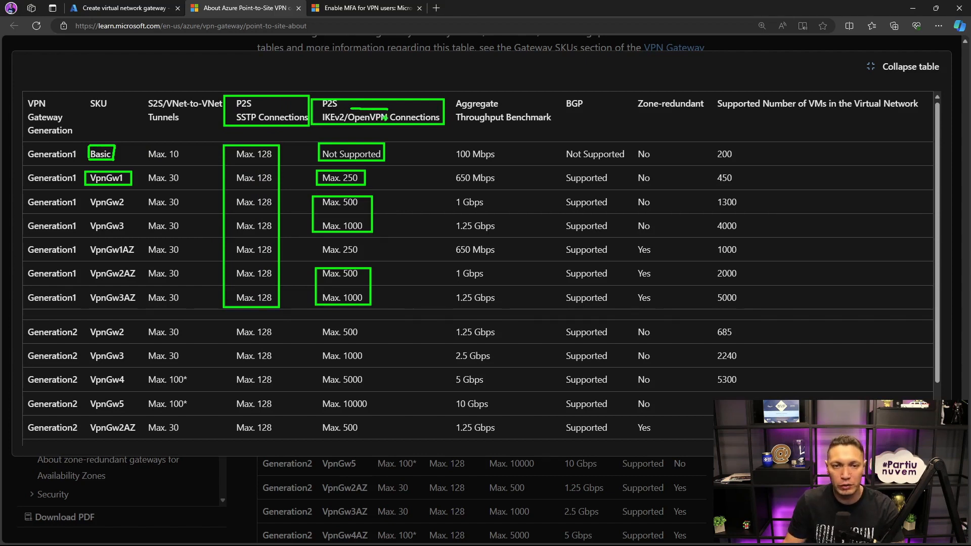
mouse_move(388, 110)
mouse_down()
mouse_move(392, 130)
mouse_move(347, 120)
mouse_move(389, 131)
mouse_up()
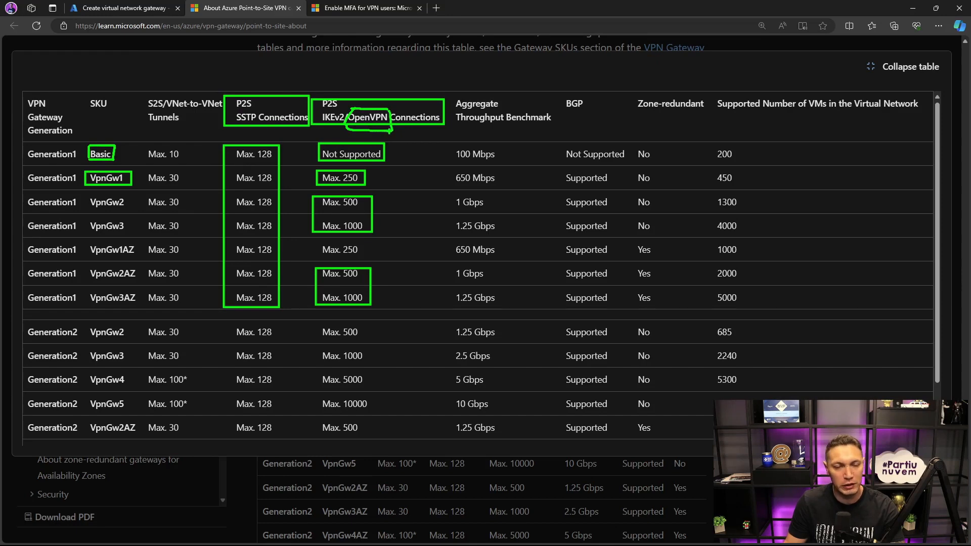
key(Escape)
click(137, 7)
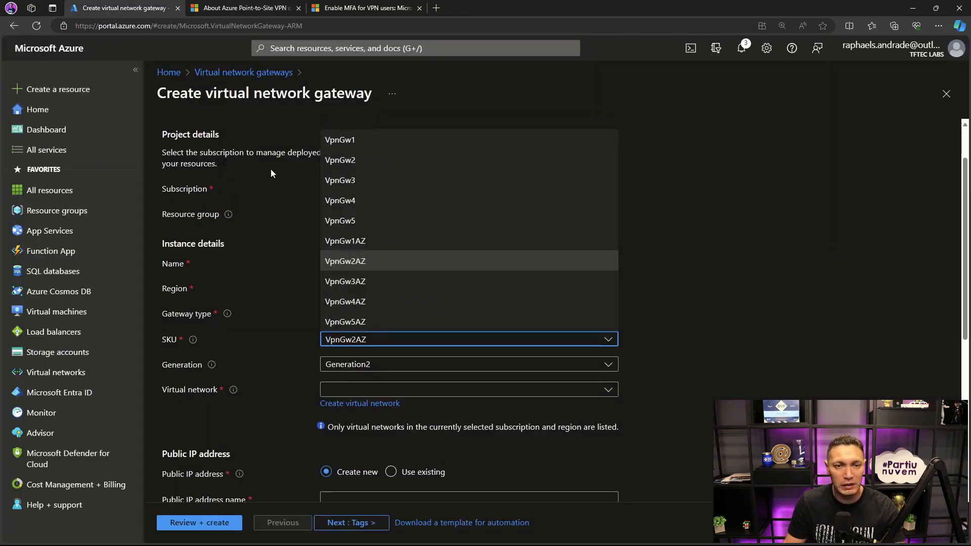
- Choose the VpnGw1 SKU for the new gateway and associate it with the virtual network vnet-live01
click(342, 141)
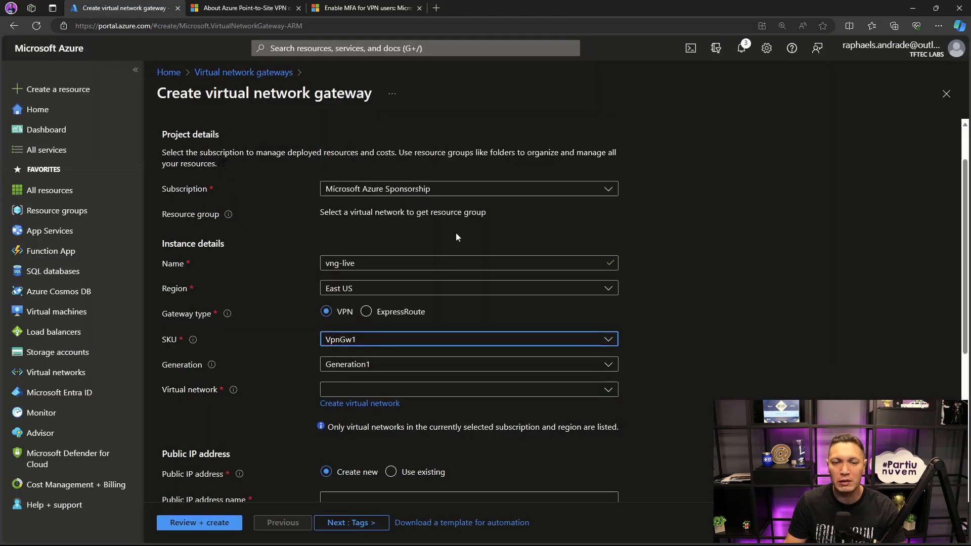
click(397, 394)
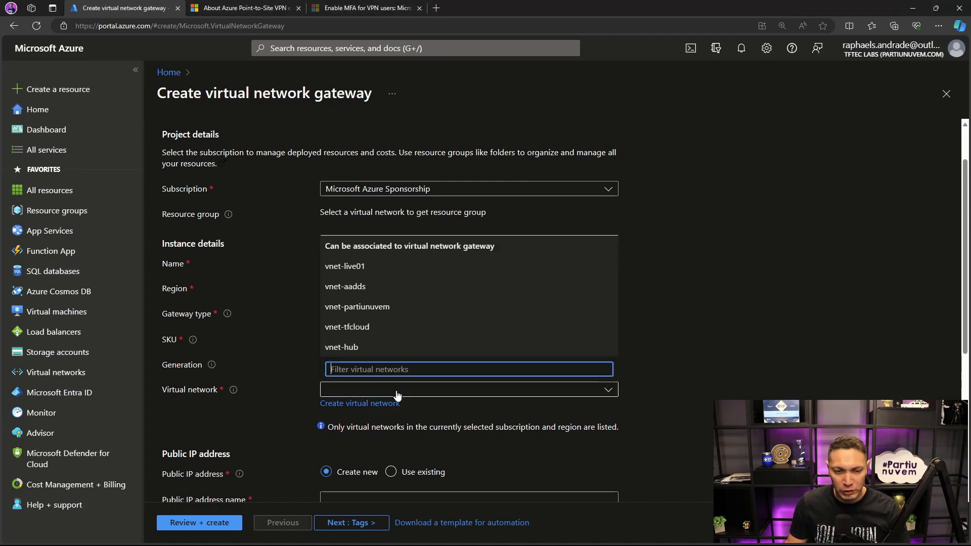
click(657, 364)
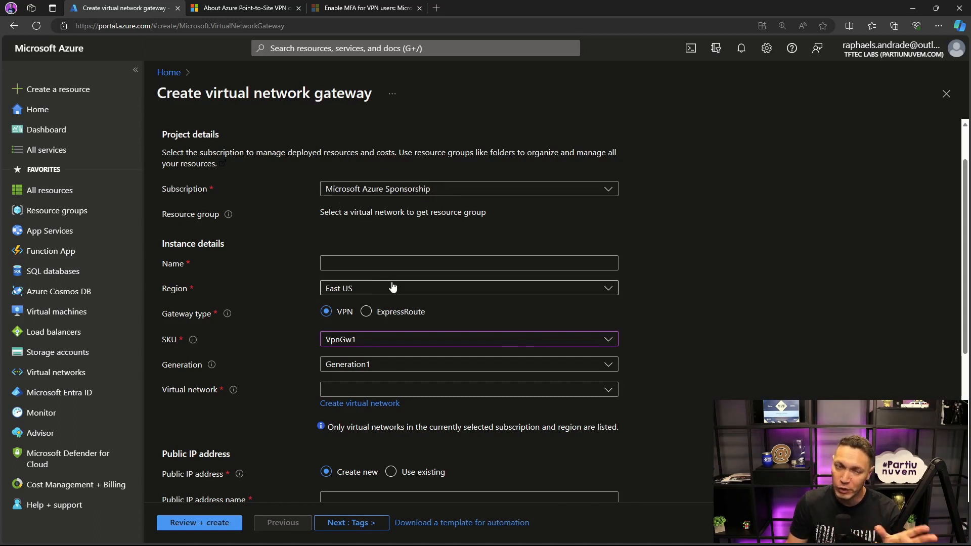
click(609, 391)
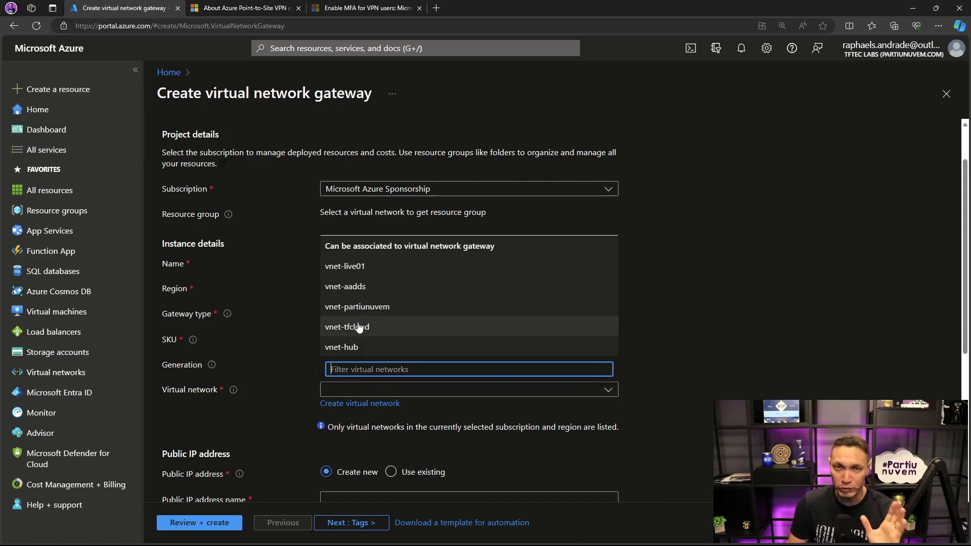
click(347, 268)
- Name the virtual network gateway VNG-P2S
click(399, 262)
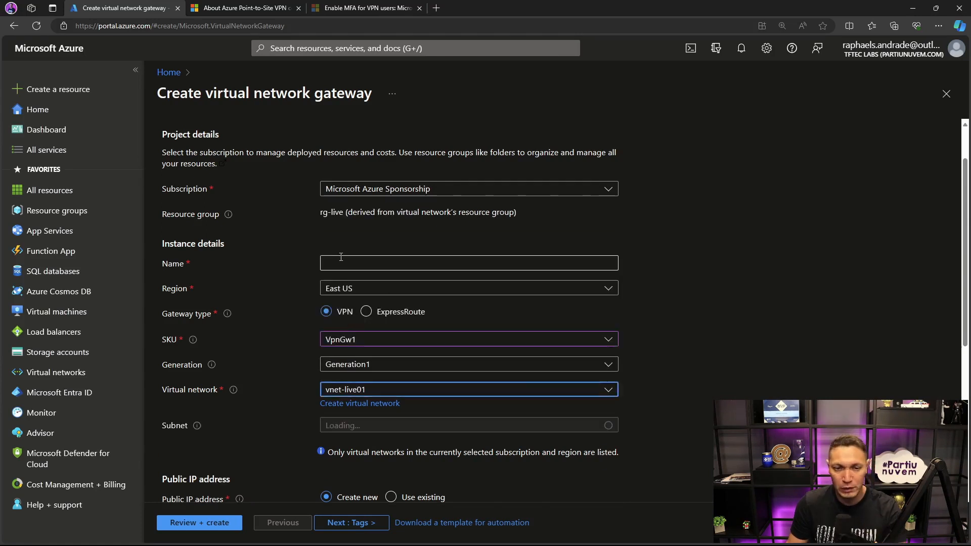
text(VNG)
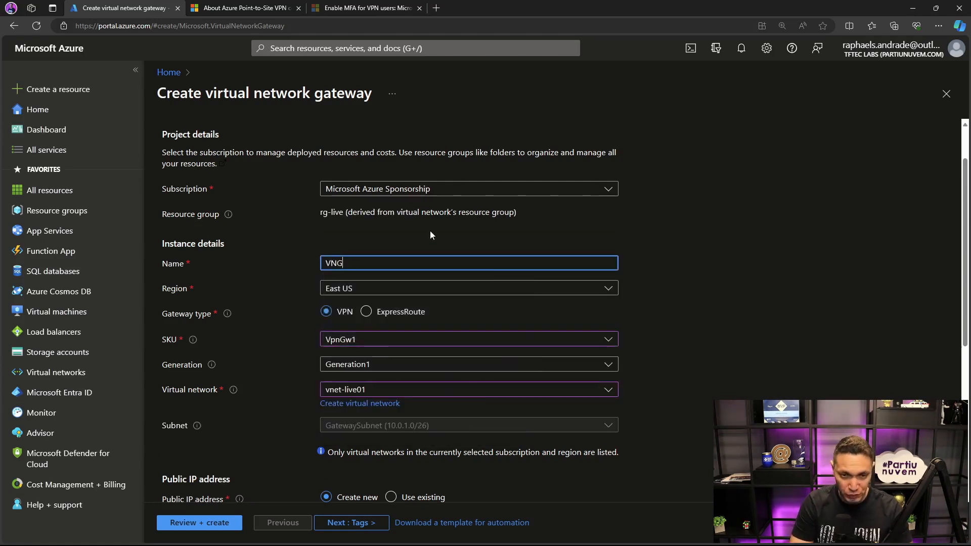
text(-S2S)
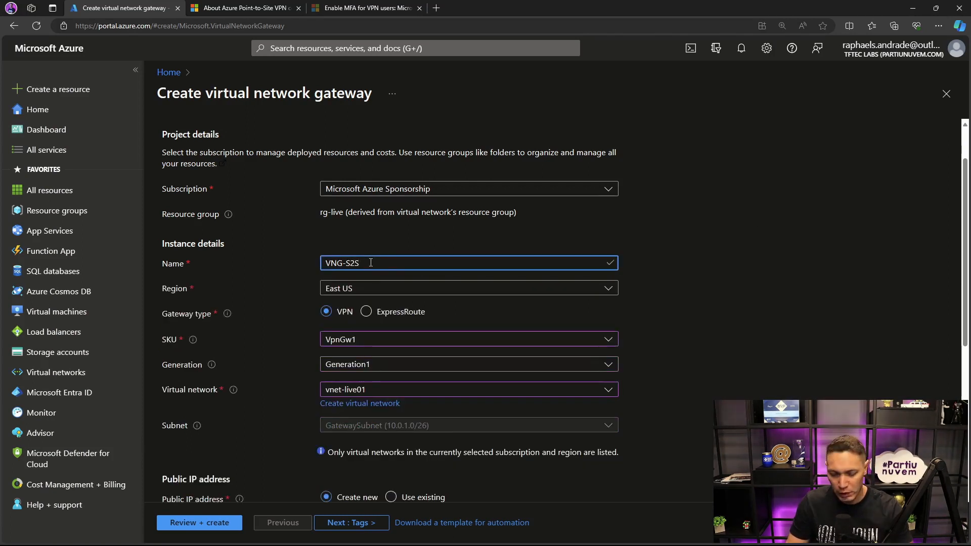
key(Left)
key(Left)
key(BackSpace)
text(P)
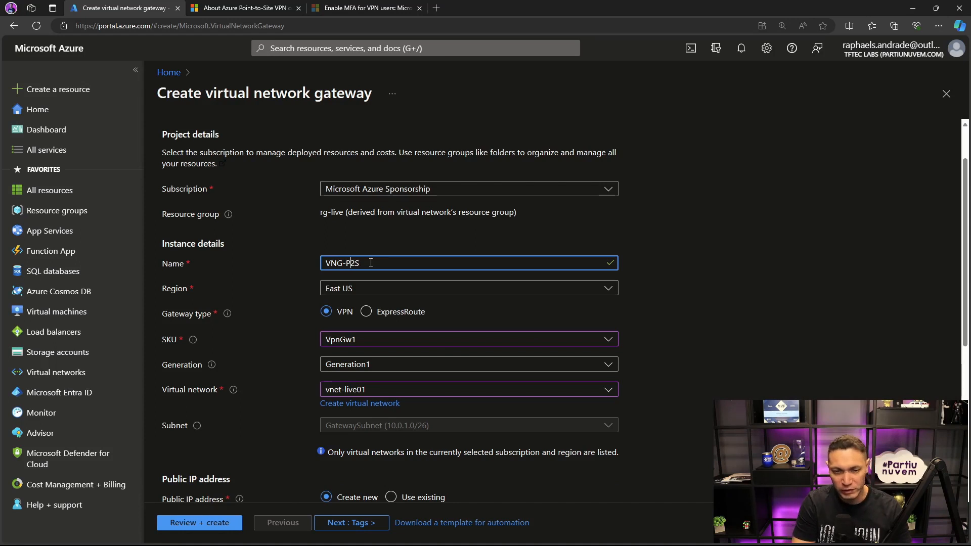
click(783, 256)
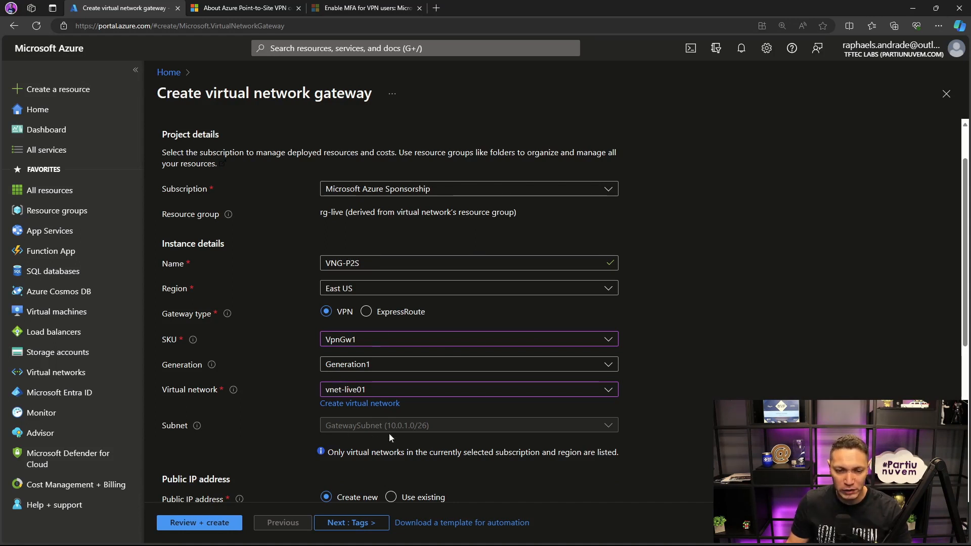
- Name the gateway's new public IP address pip-vpn-p2s
scroll(395, 425, down, 2)
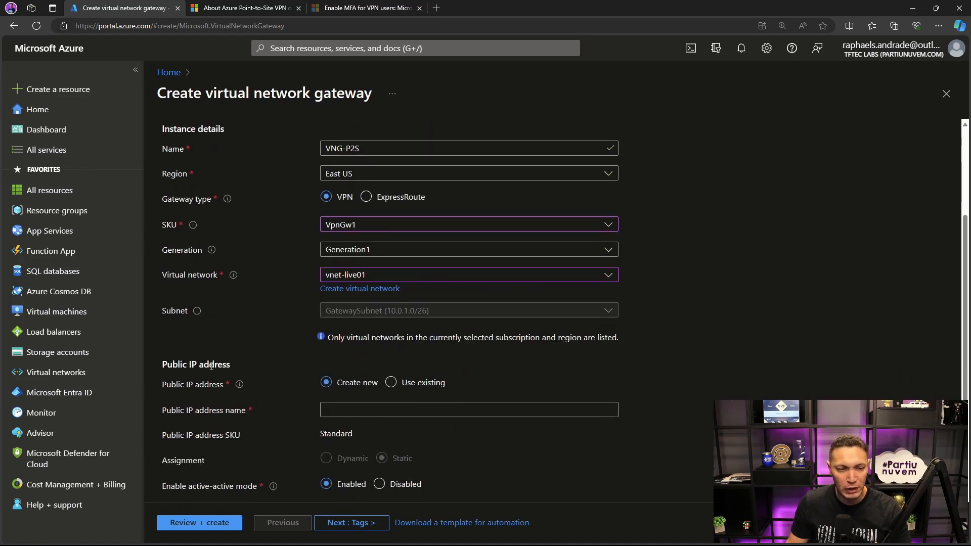
click(362, 408)
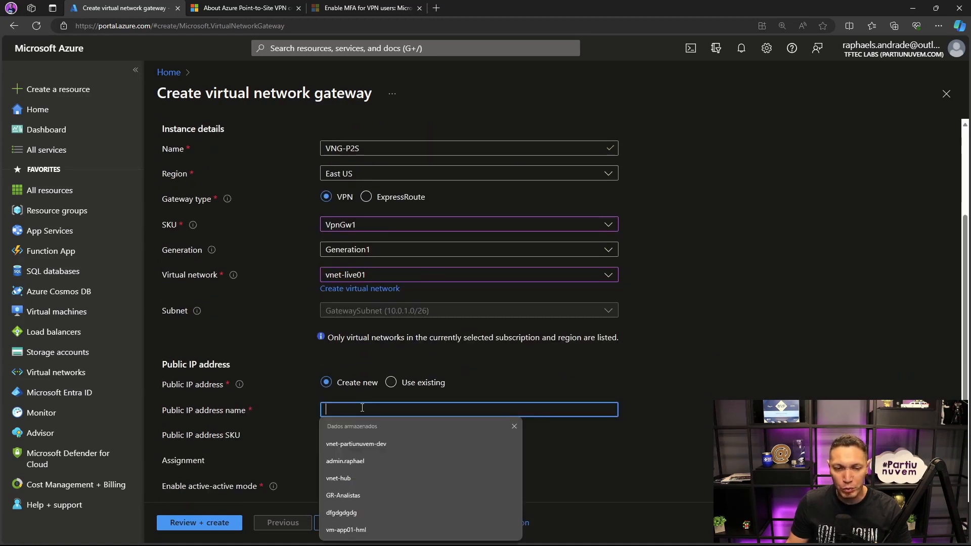
text(pip-)
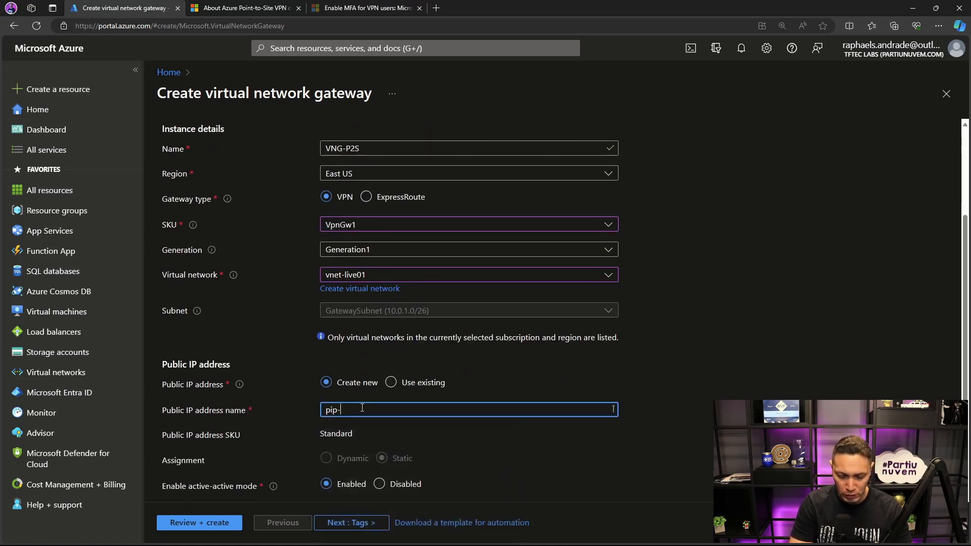
text(vpn-s)
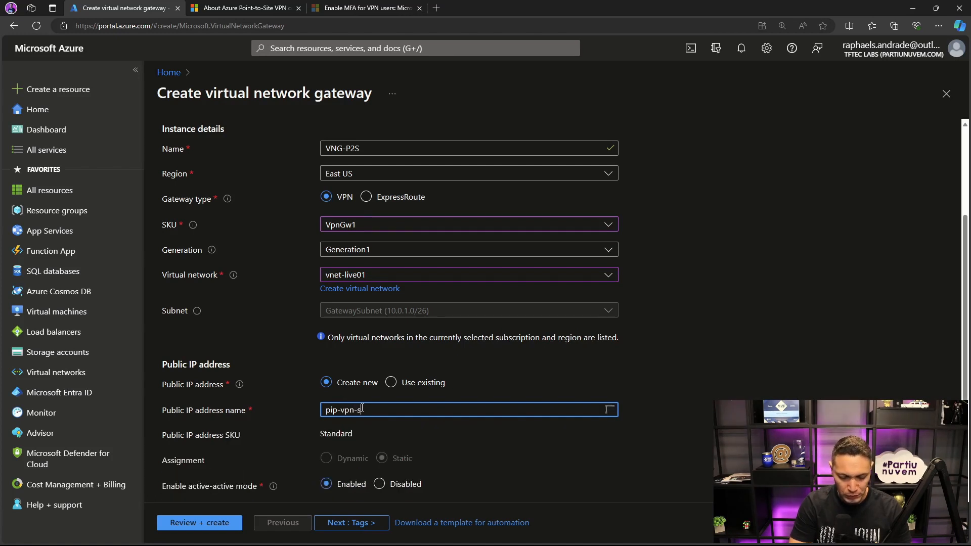
key(BackSpace)
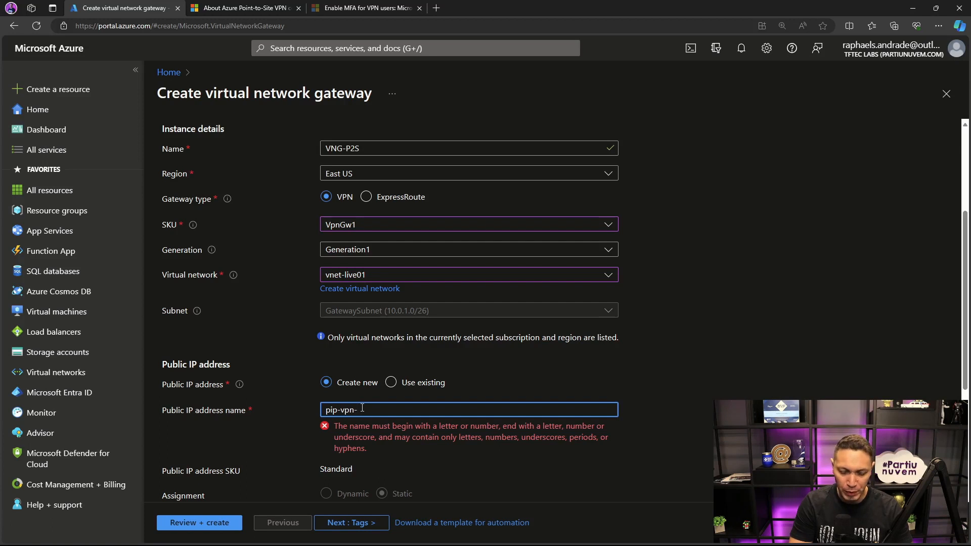
text(p2)
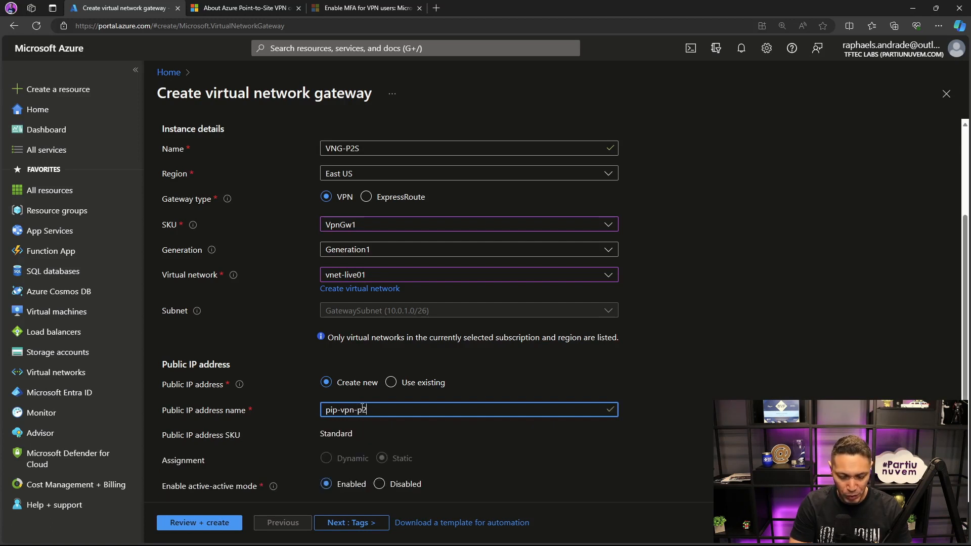
text(s)
- Disable active-active mode for the gateway
scroll(311, 432, down, 1)
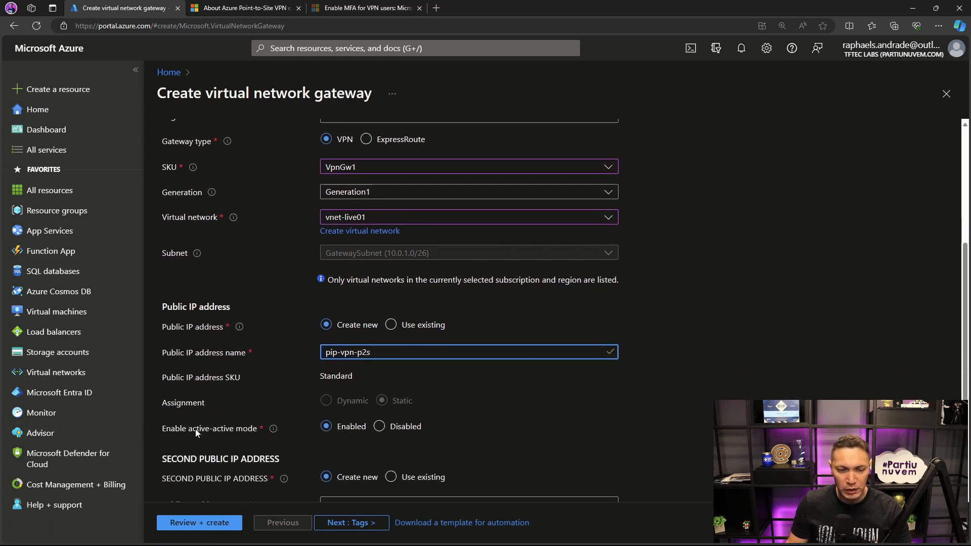
click(380, 426)
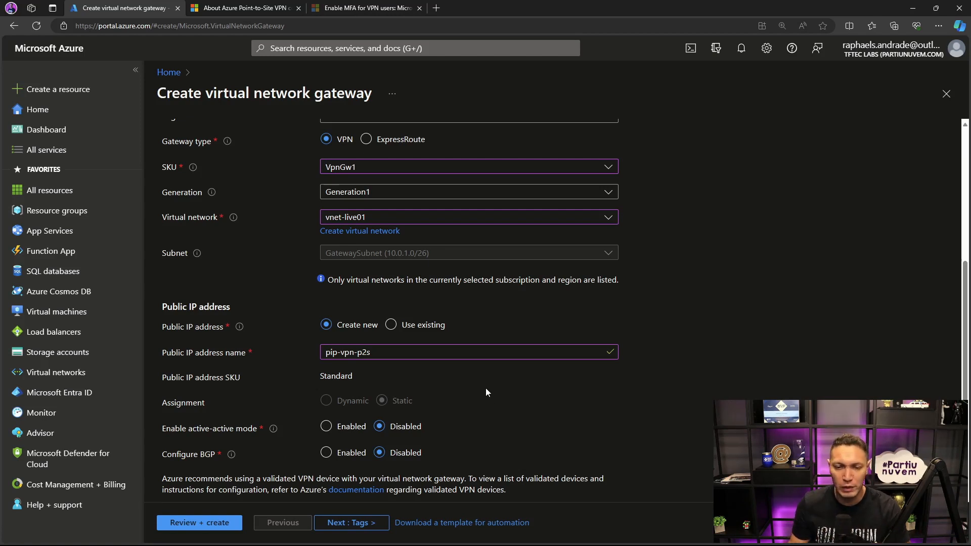
scroll(486, 392, down, 1)
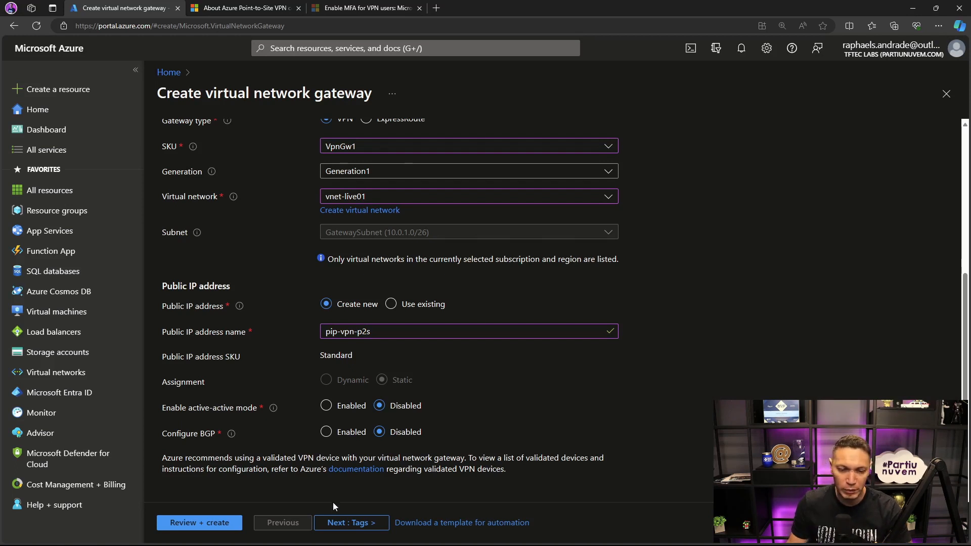
- Tag the gateway with ENV set to Live-VPN, then validate the configuration and create the gateway
click(338, 520)
click(284, 245)
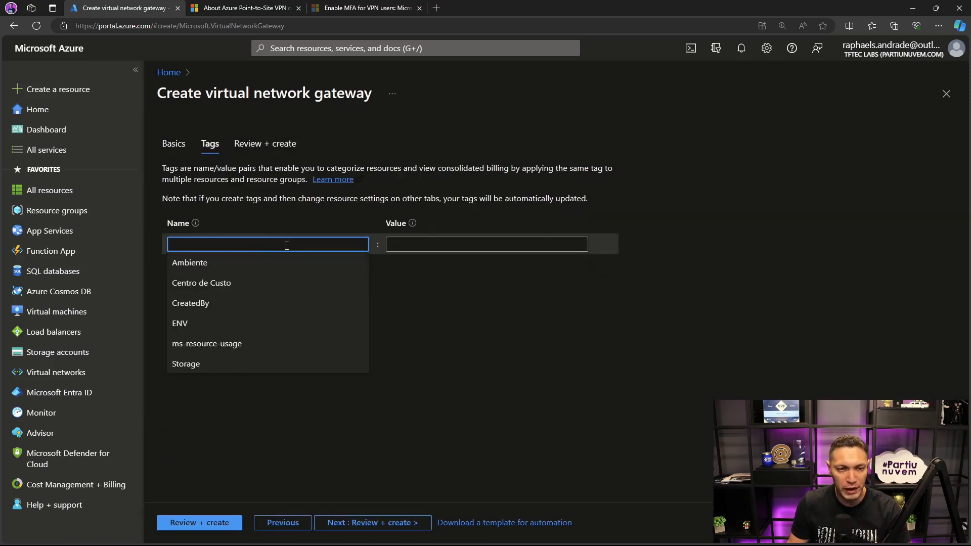
click(188, 332)
click(430, 244)
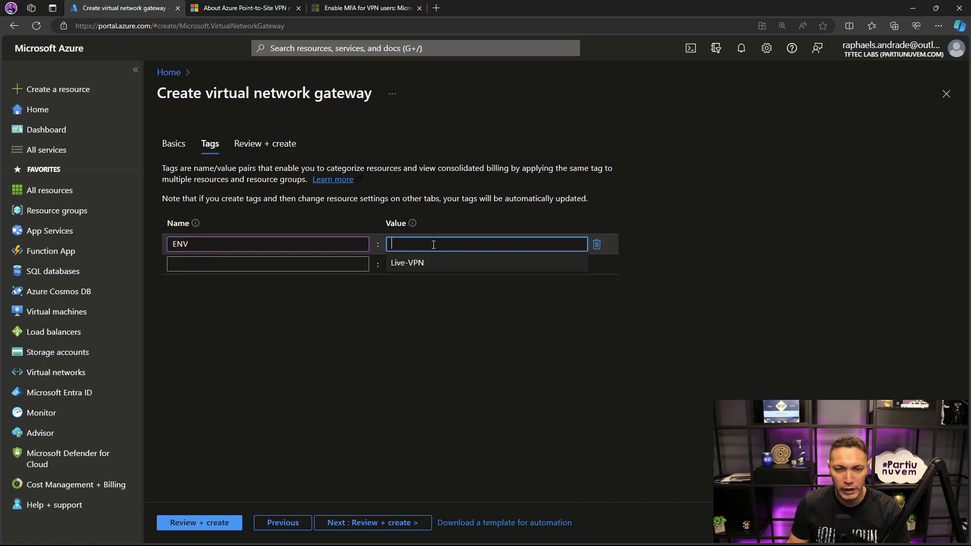
click(415, 264)
click(376, 523)
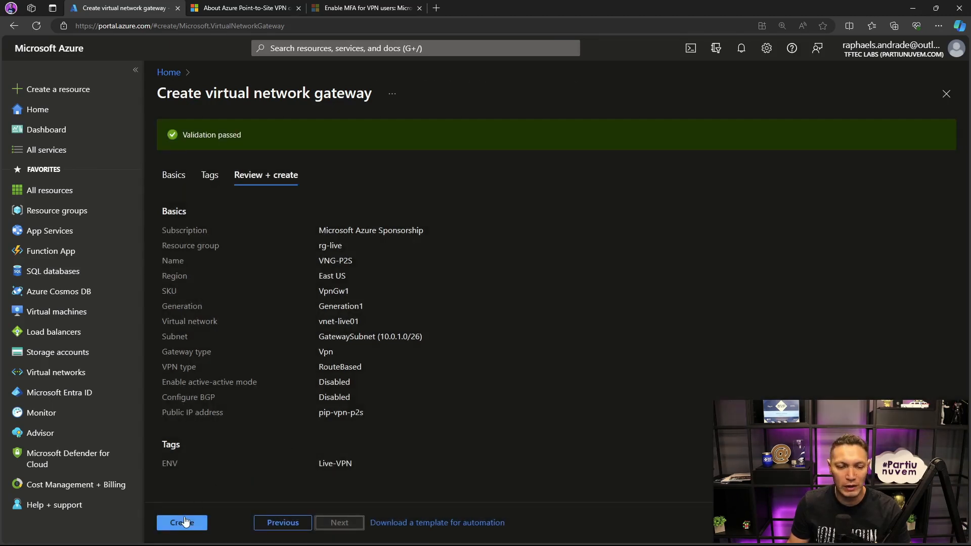
click(183, 522)
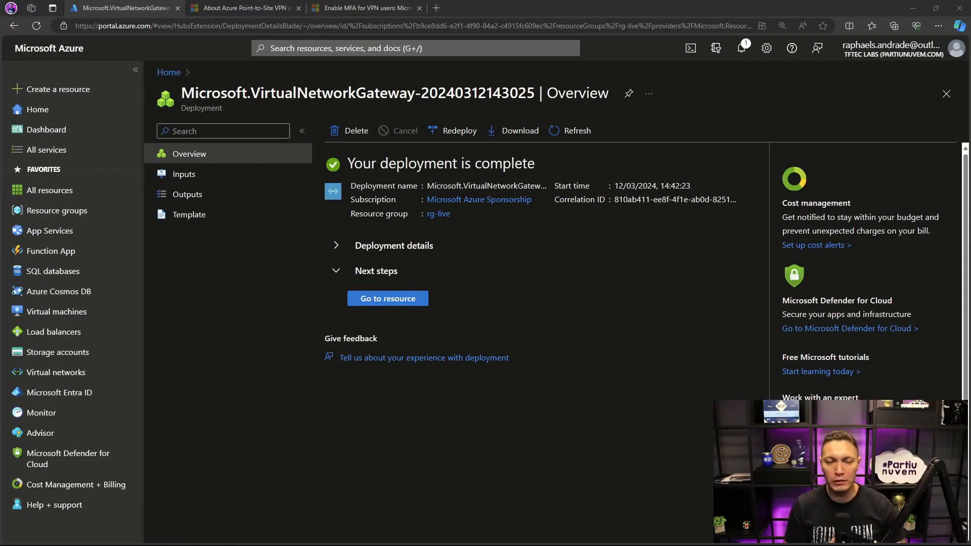
- Examine the deployment details and check how long the VNG-P2S gateway operation took
click(341, 244)
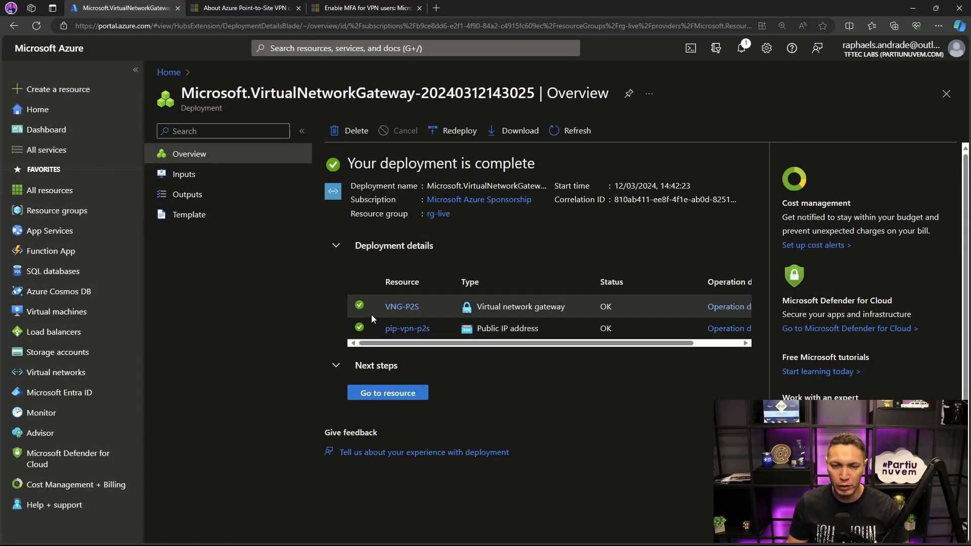
click(715, 309)
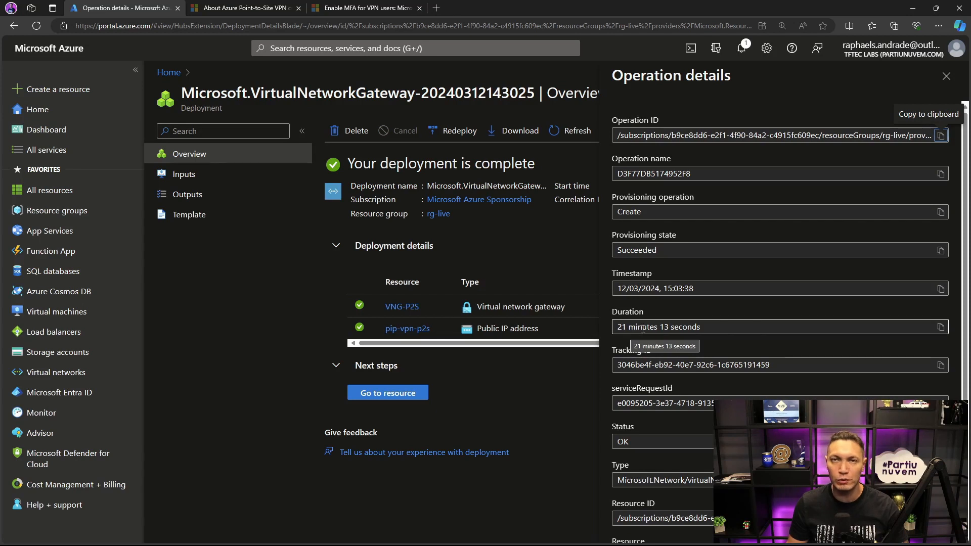
click(945, 78)
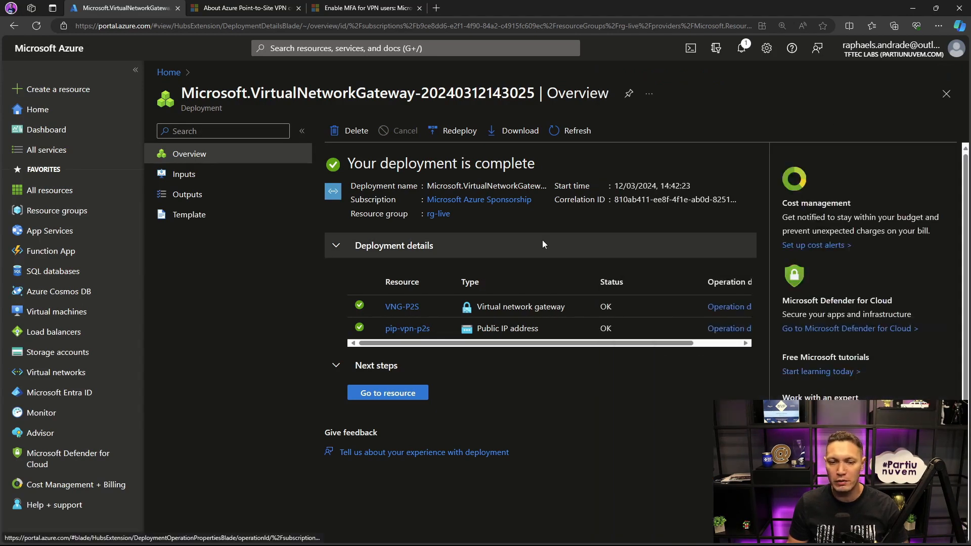
- Open the deployed VNG-P2S gateway and start its point-to-site configuration
click(383, 392)
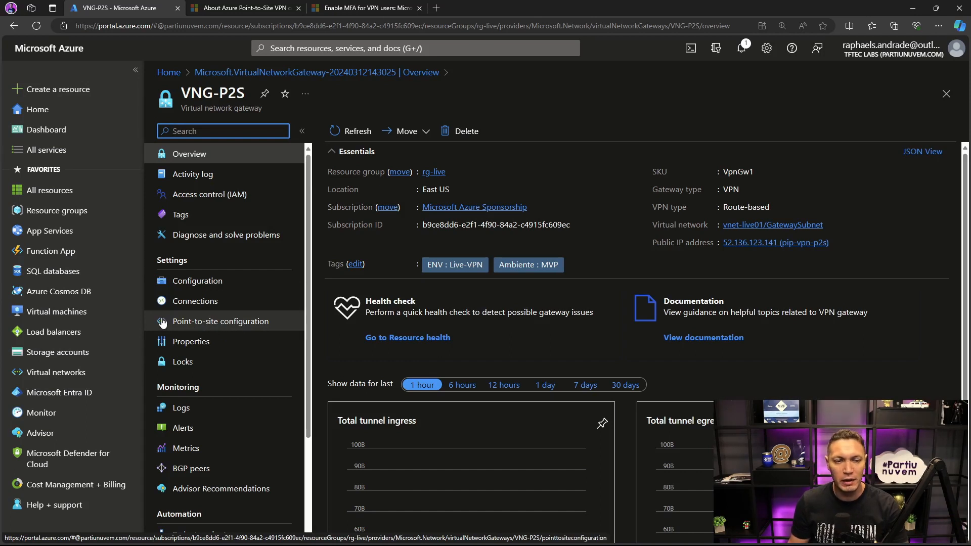
click(199, 329)
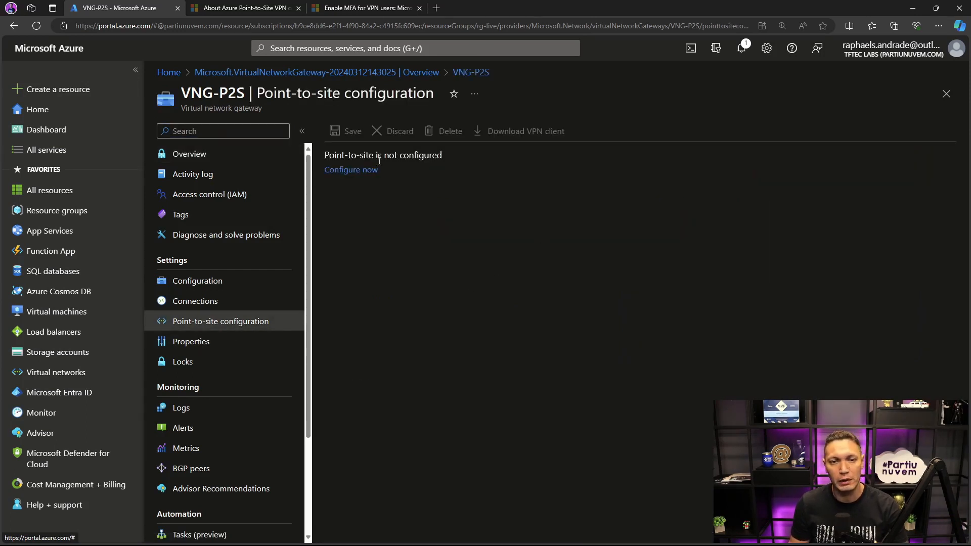
click(342, 171)
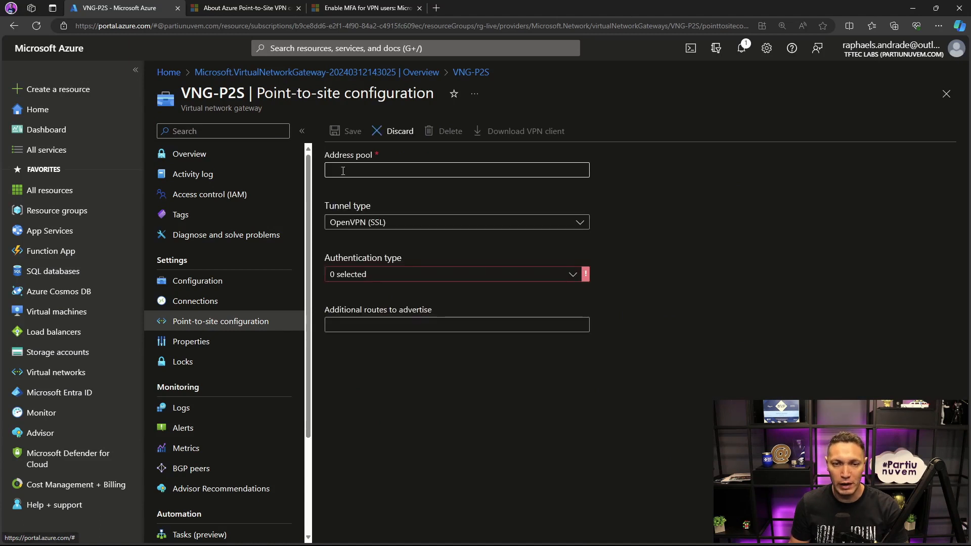
- Set the point-to-site address pool to 172.16.0.0/24
click(387, 171)
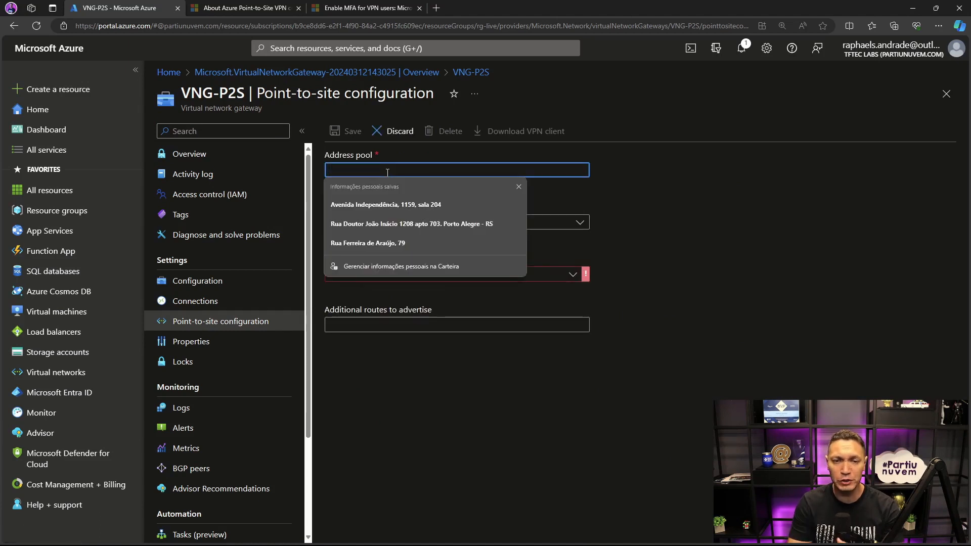
click(661, 215)
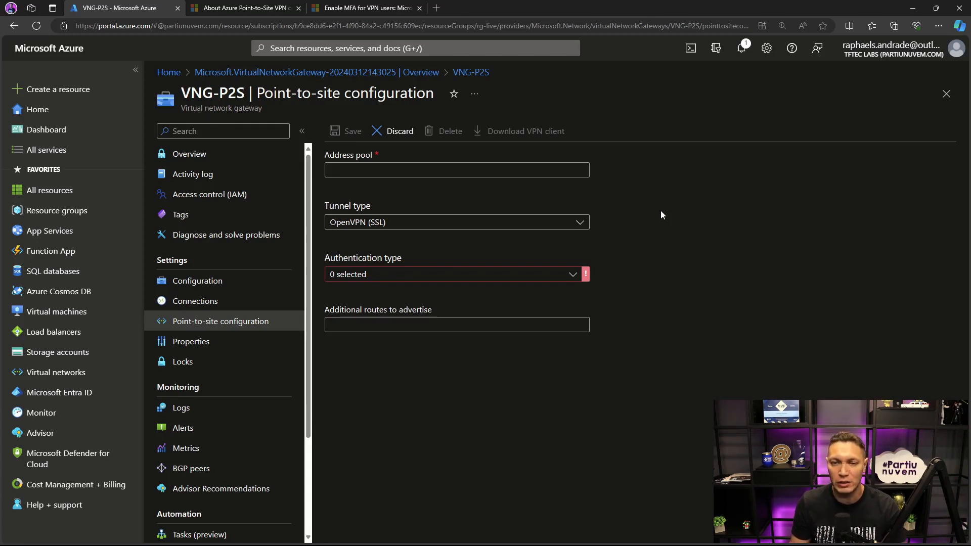
click(571, 168)
text(172.)
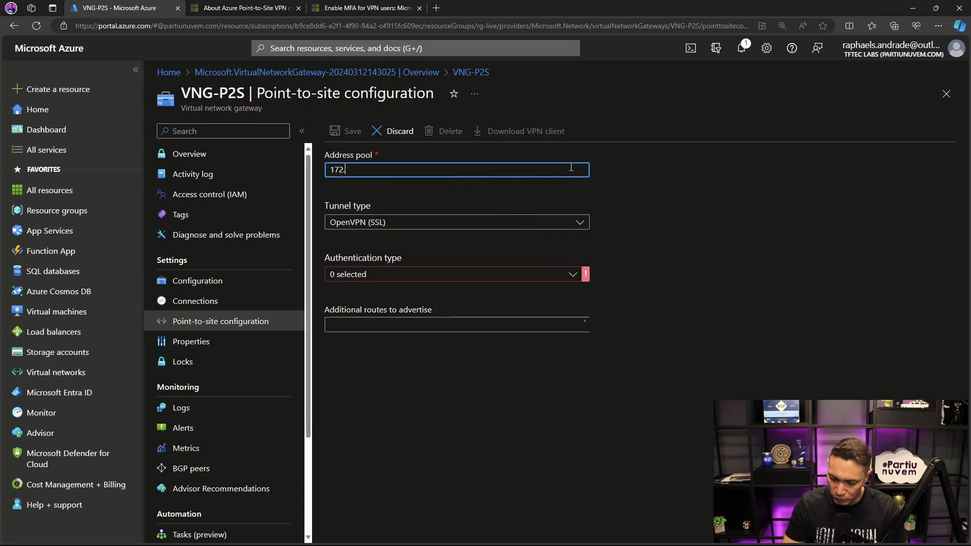
text(16.)
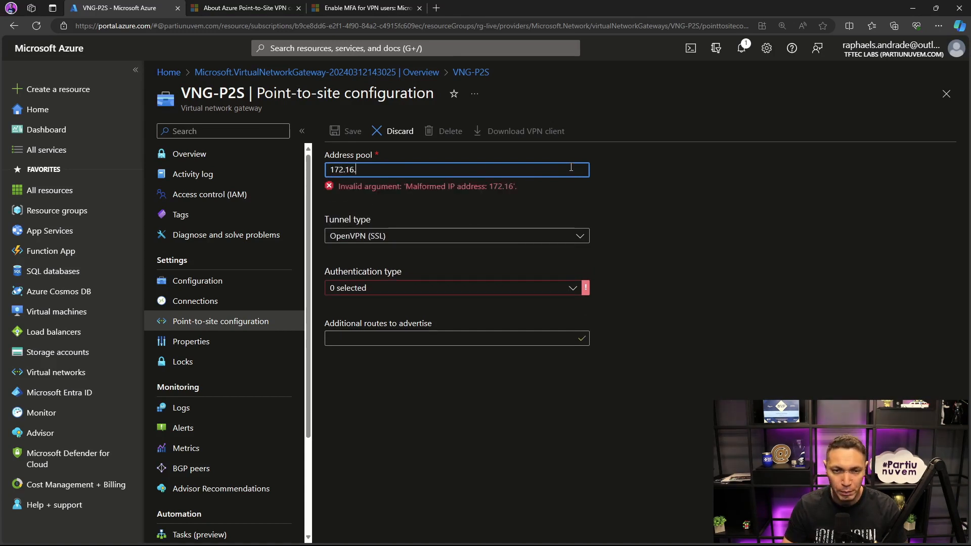
text(0.0/24)
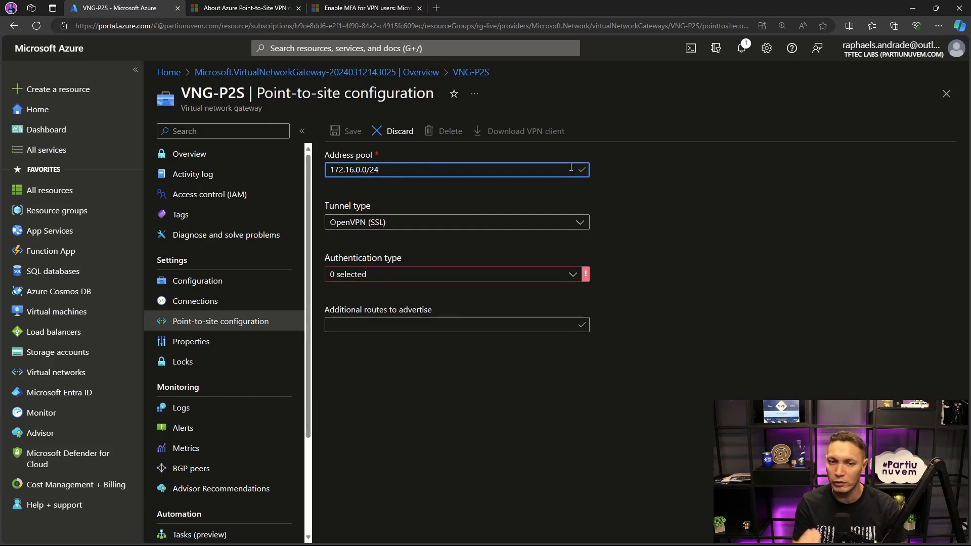
- Review the available tunnel types and the SKU connection limits in the documentation, keeping OpenVPN (SSL) as the tunnel type
click(579, 223)
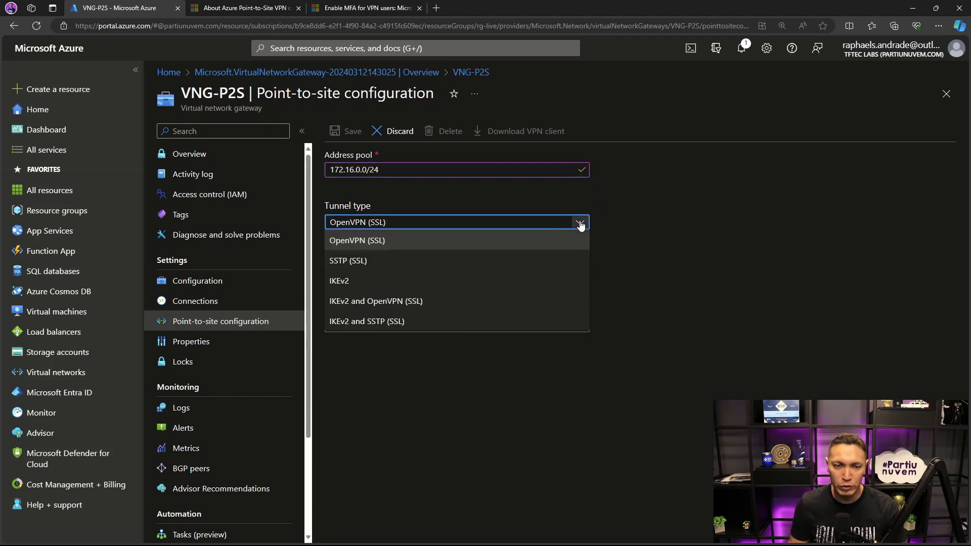
click(244, 7)
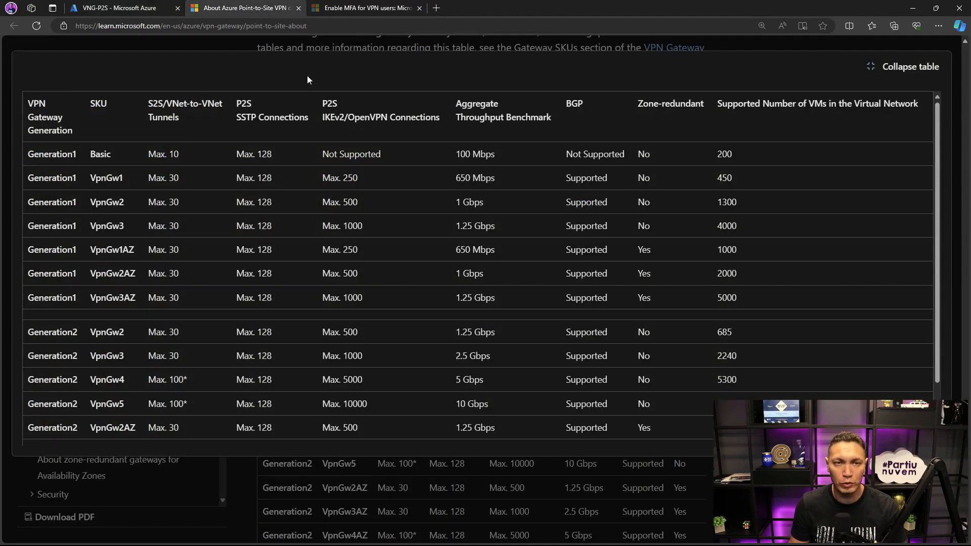
click(161, 7)
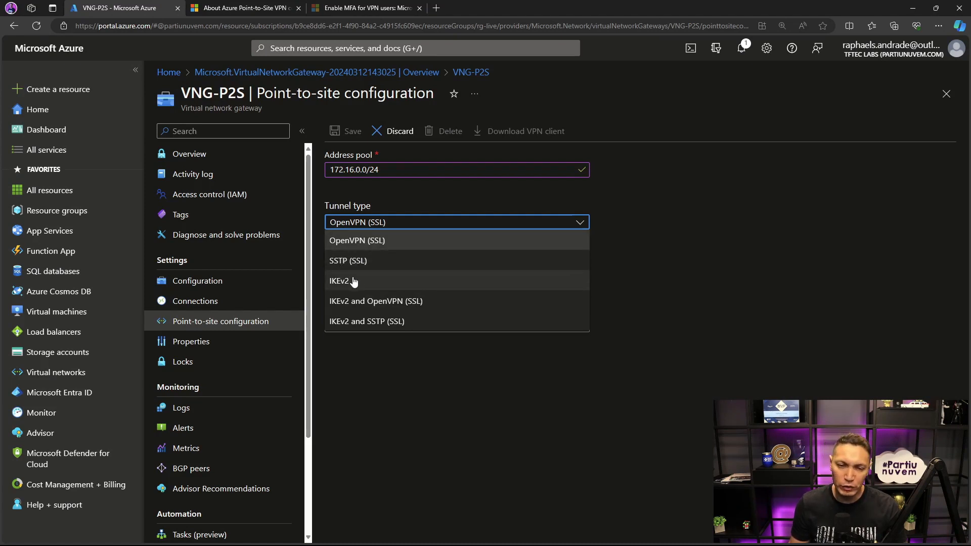
click(624, 298)
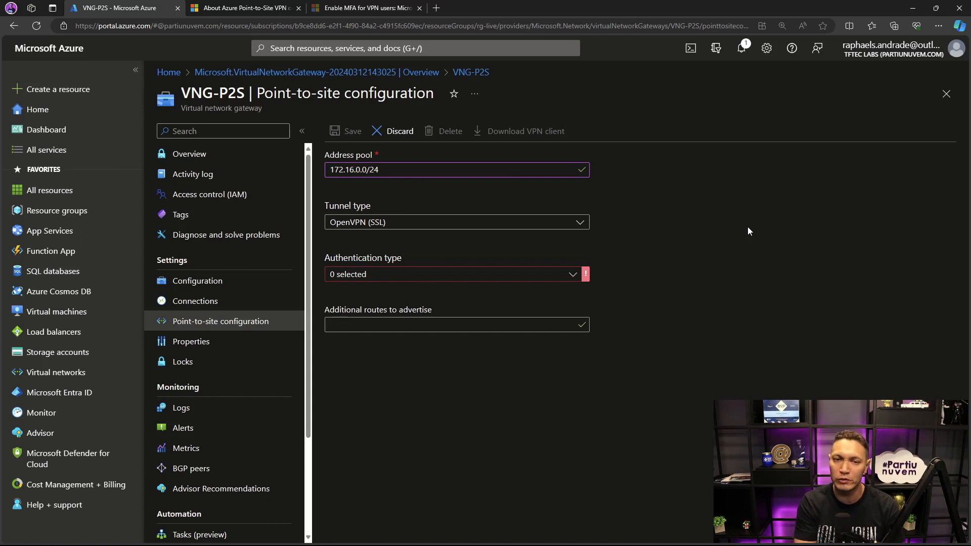
- Set the point-to-site authentication type to Azure Active Directory and bring up its required tenant, audience and issuer fields
click(573, 274)
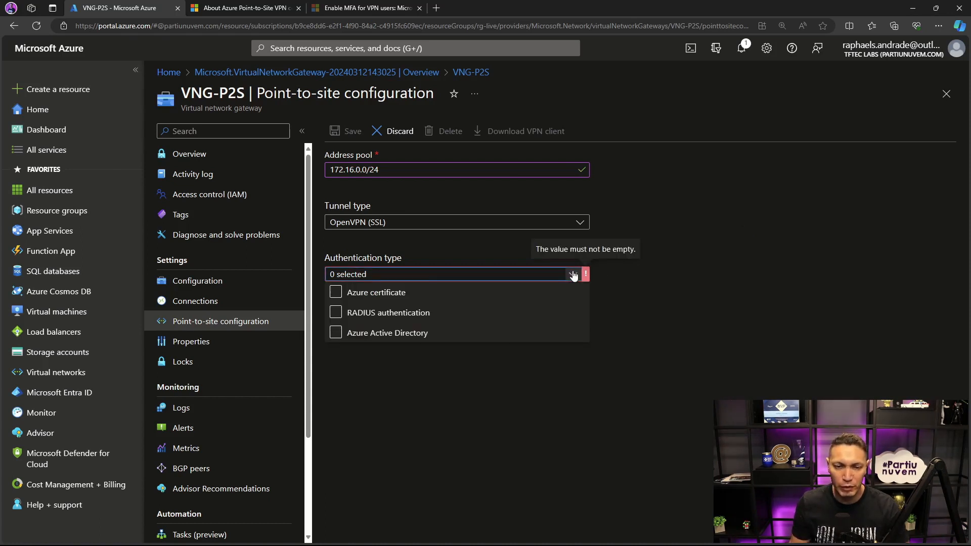
click(335, 333)
click(681, 338)
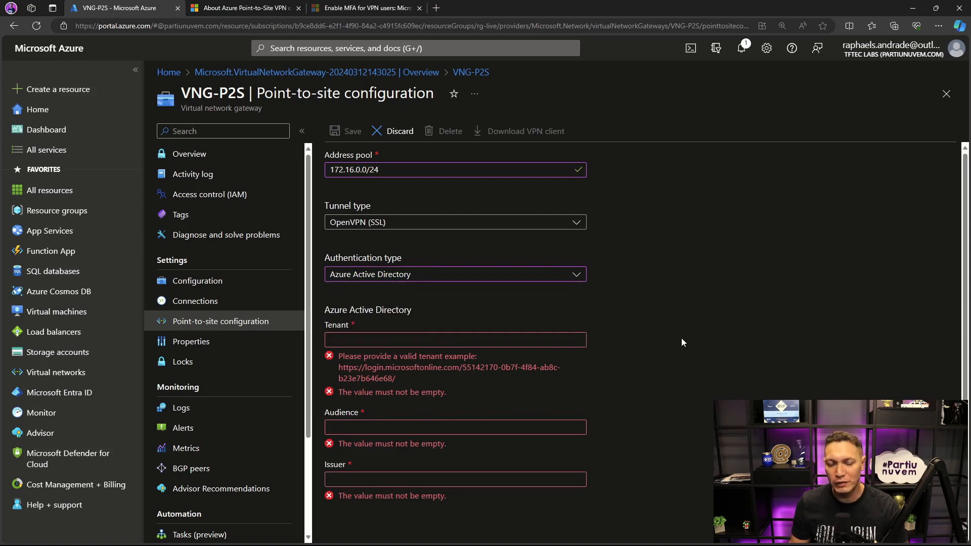
scroll(681, 338, down, 1)
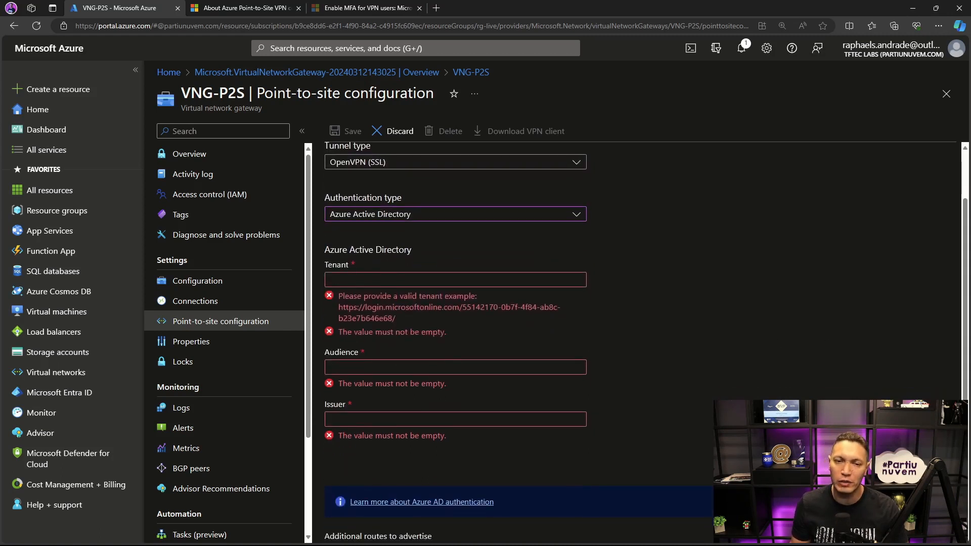
scroll(362, 174, down, 1)
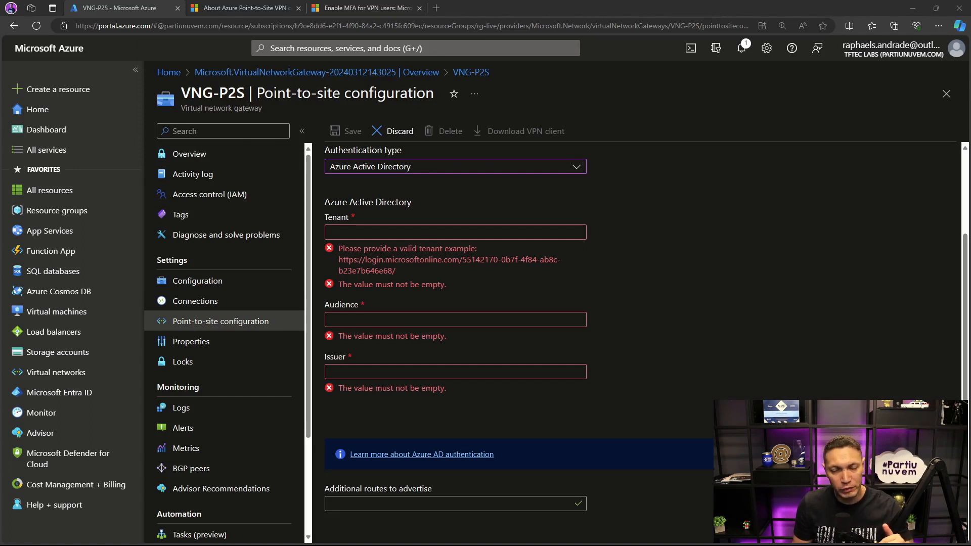
- Examine the Tenant, Audience and Issuer templates in the VPN P2S Notepad file, including the tenant ID placeholders
drag(970, 148, 835, 151)
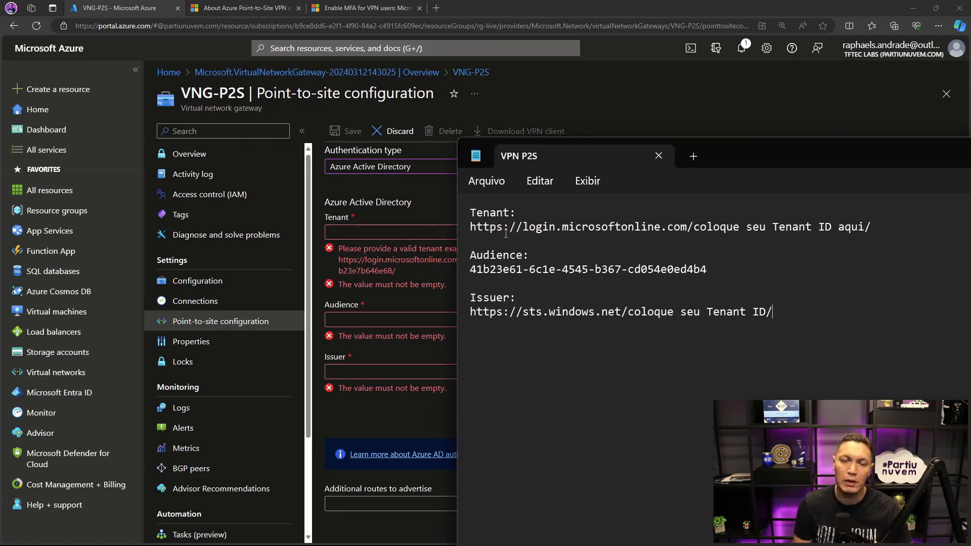
drag(470, 227, 521, 228)
click(533, 246)
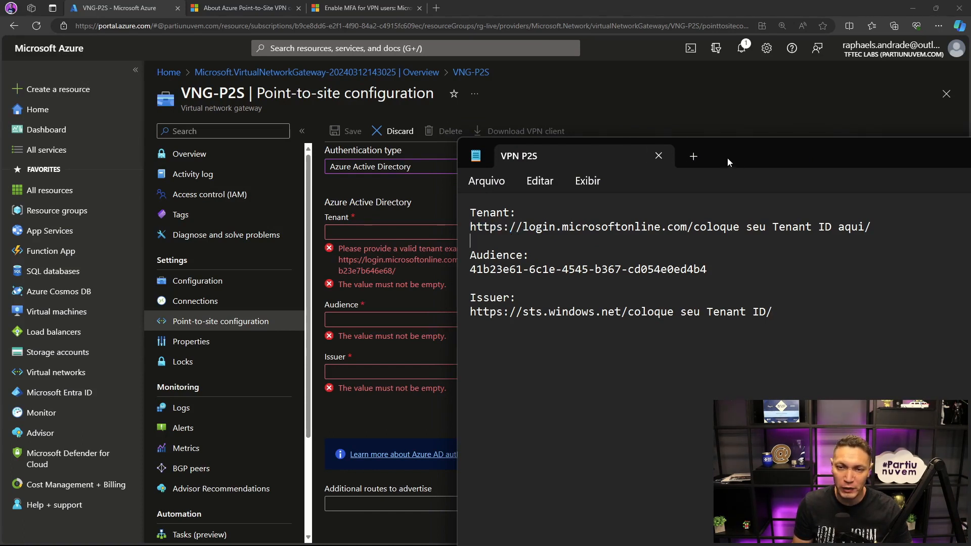
drag(727, 157, 404, 279)
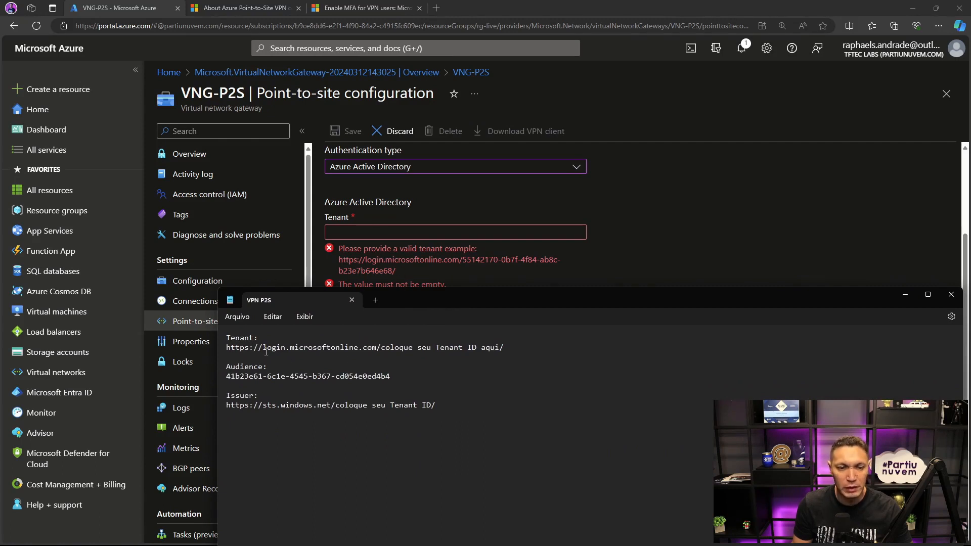
drag(265, 346, 481, 351)
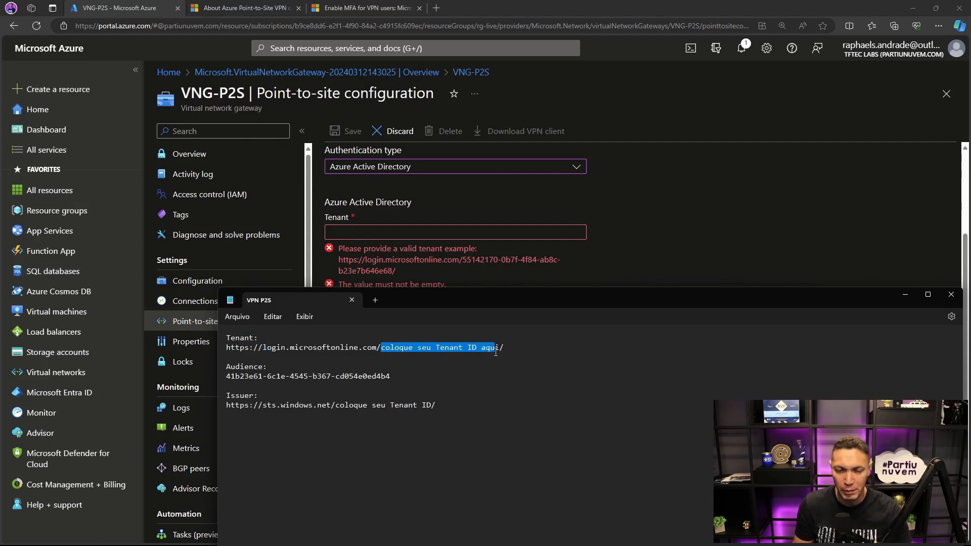
click(494, 395)
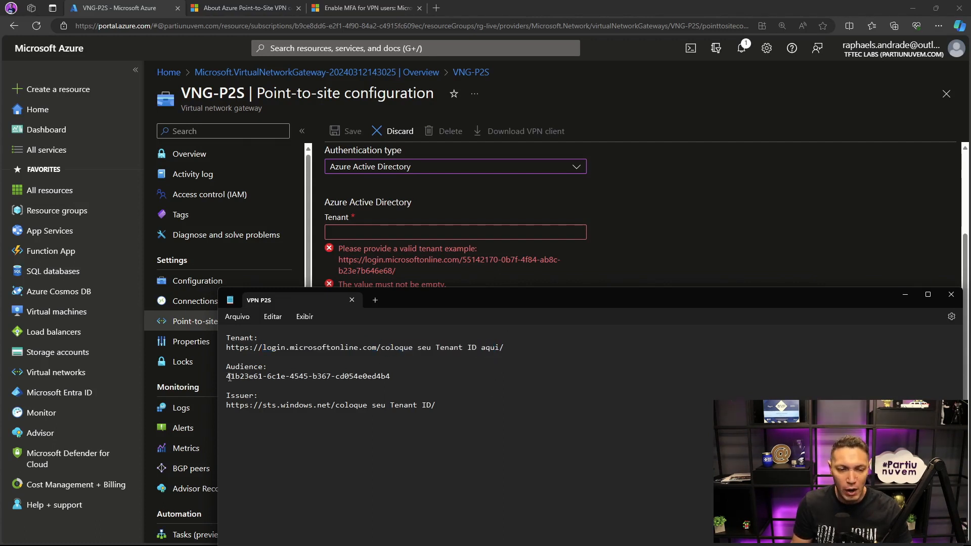
drag(227, 376, 384, 380)
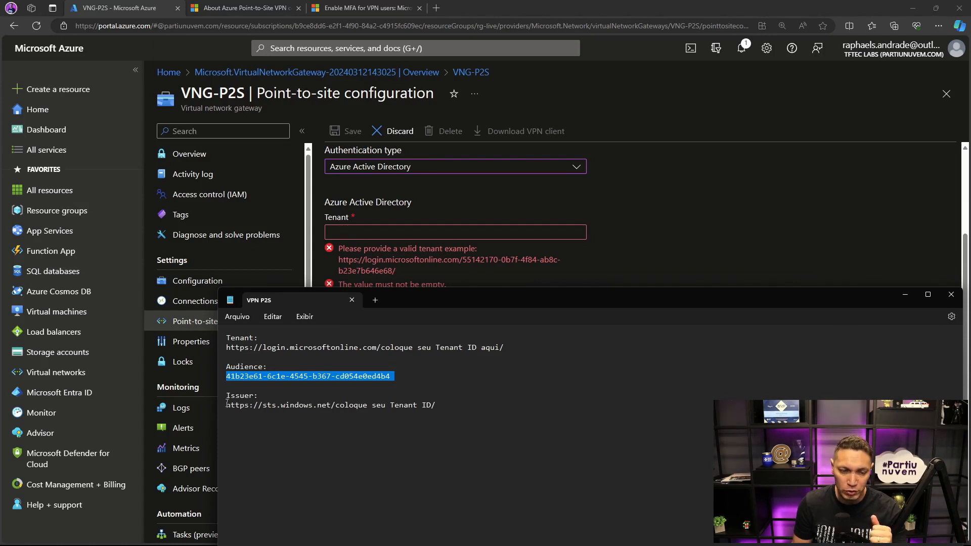
drag(226, 405, 274, 407)
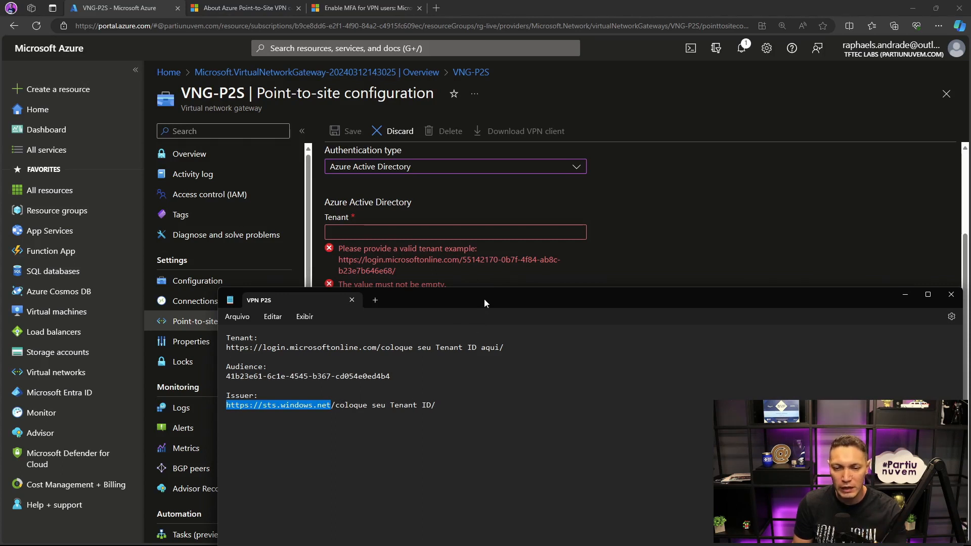
click(905, 294)
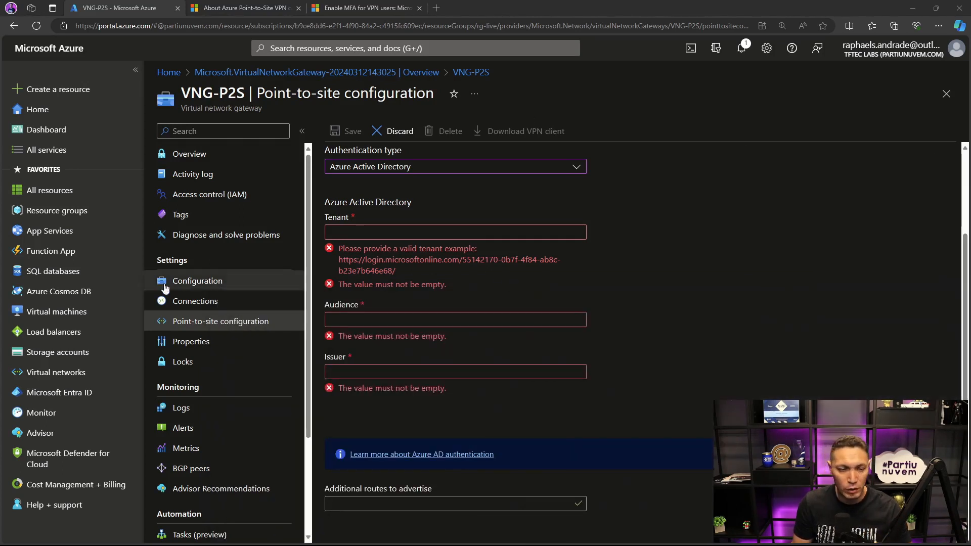
- Open Microsoft Entra ID in a separate browser tab, copy the tenant ID and return to the VNG-P2S configuration
right_click(68, 389)
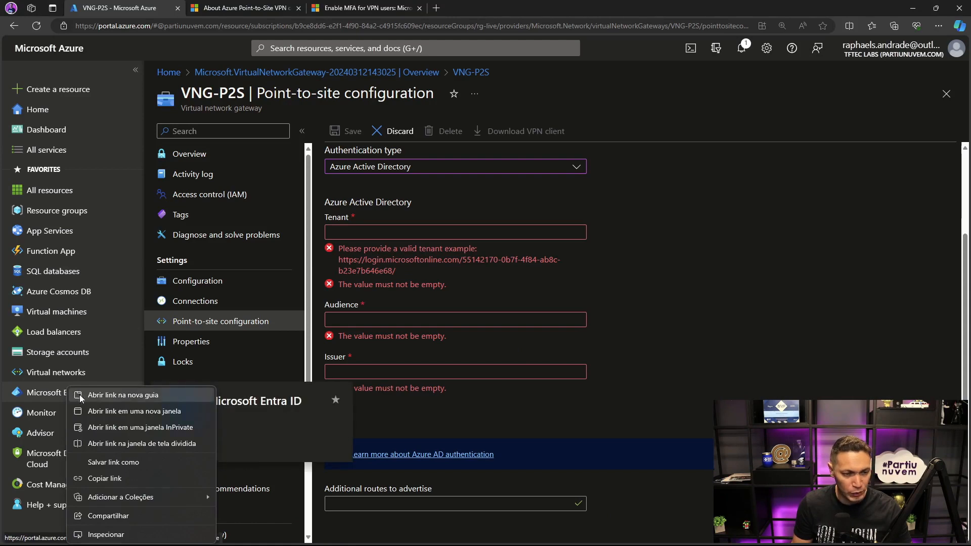
click(101, 394)
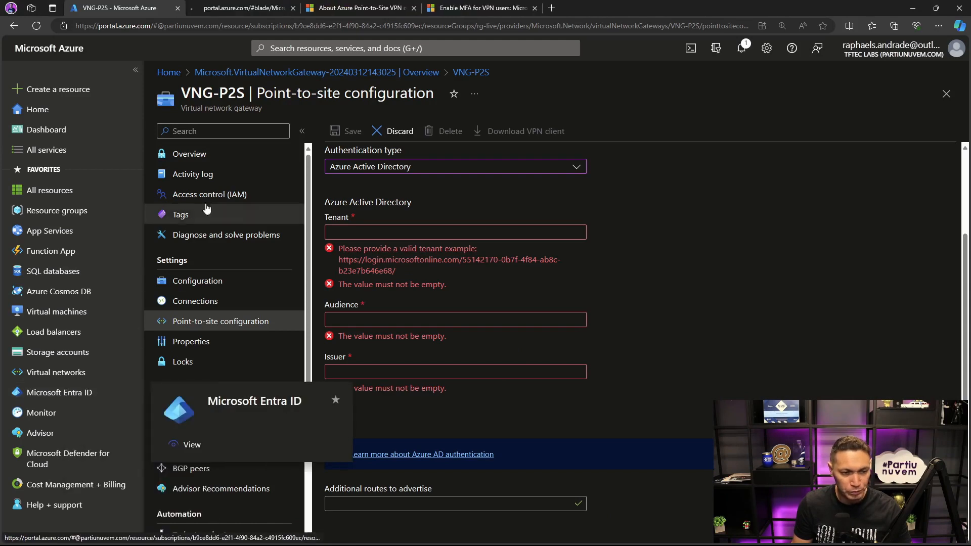
click(253, 9)
click(470, 213)
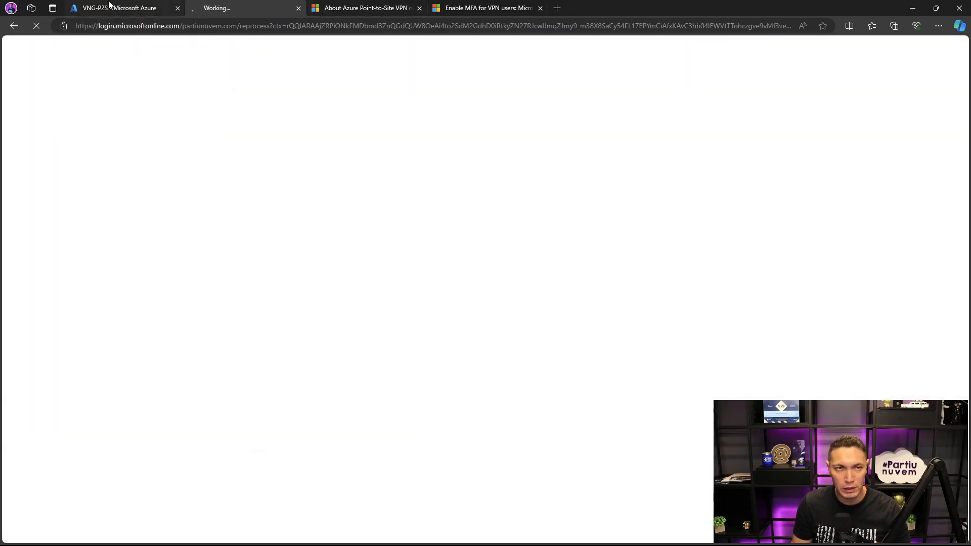
click(119, 6)
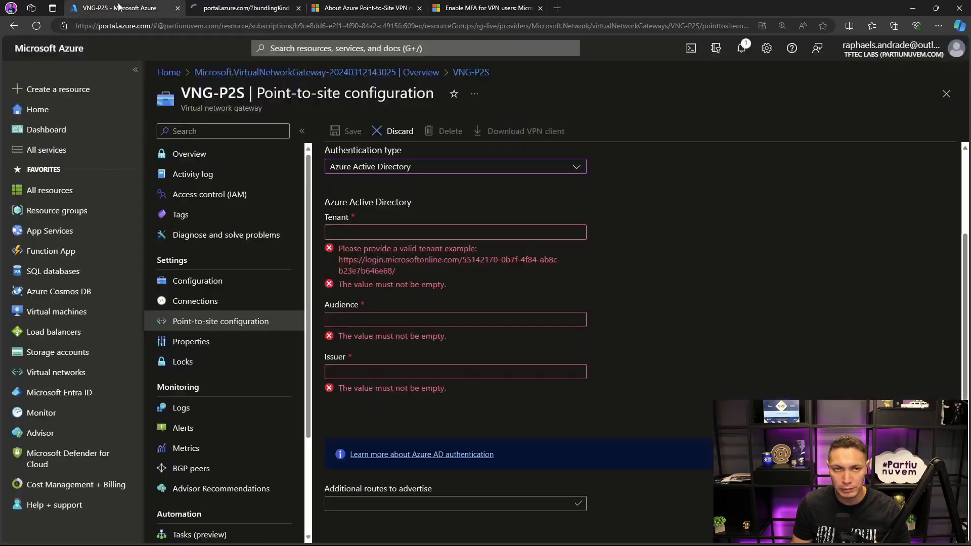
click(227, 7)
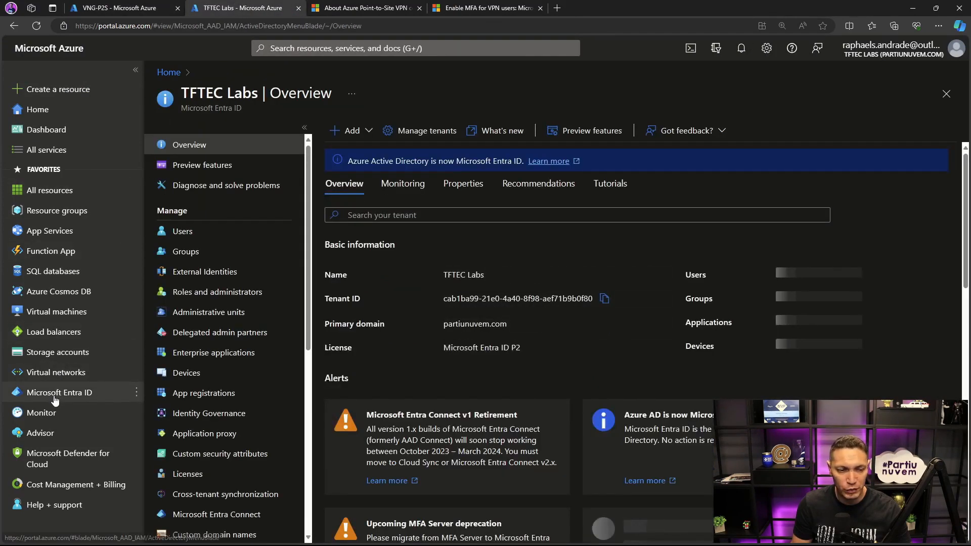
click(55, 395)
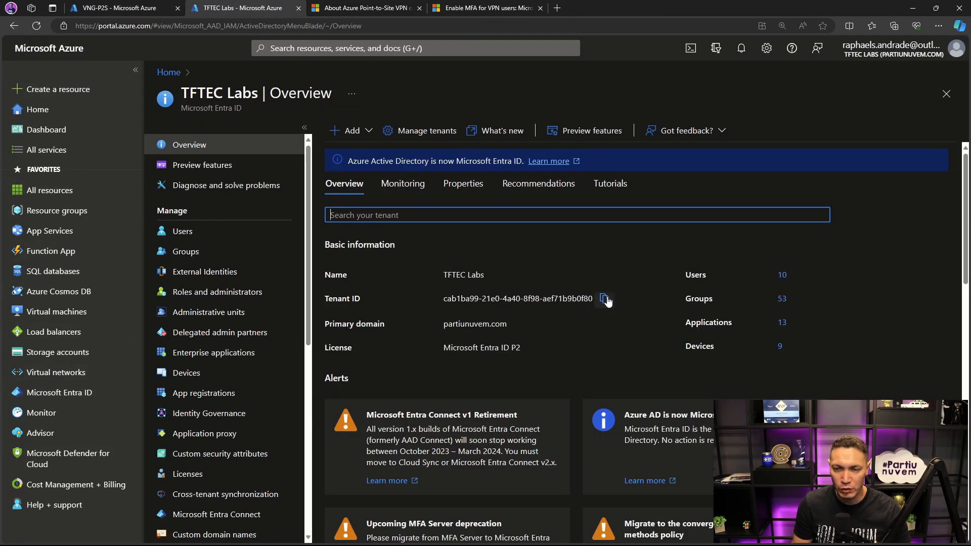
click(137, 6)
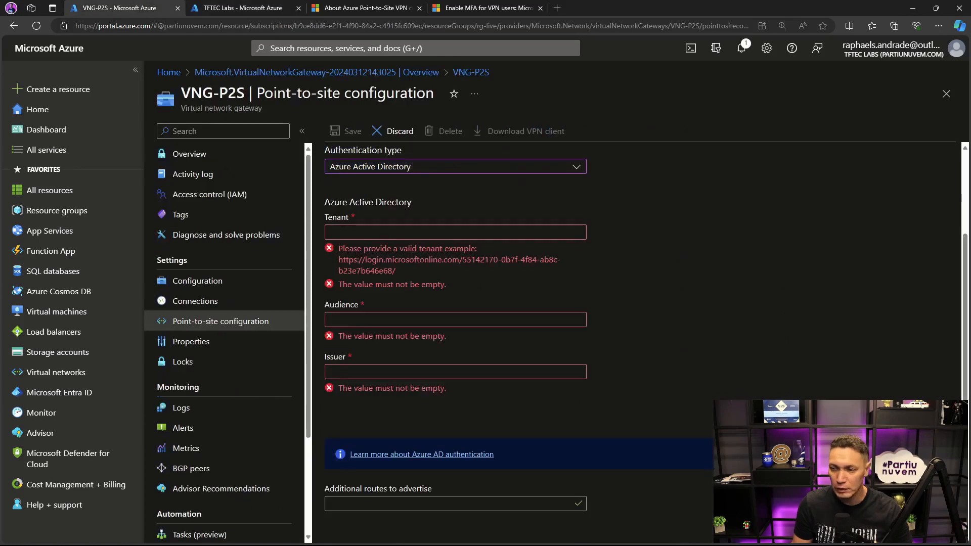
- In the VPN P2S Notepad file, replace the placeholders in the Tenant and Issuer URLs with the copied tenant ID
key(alt+Tab)
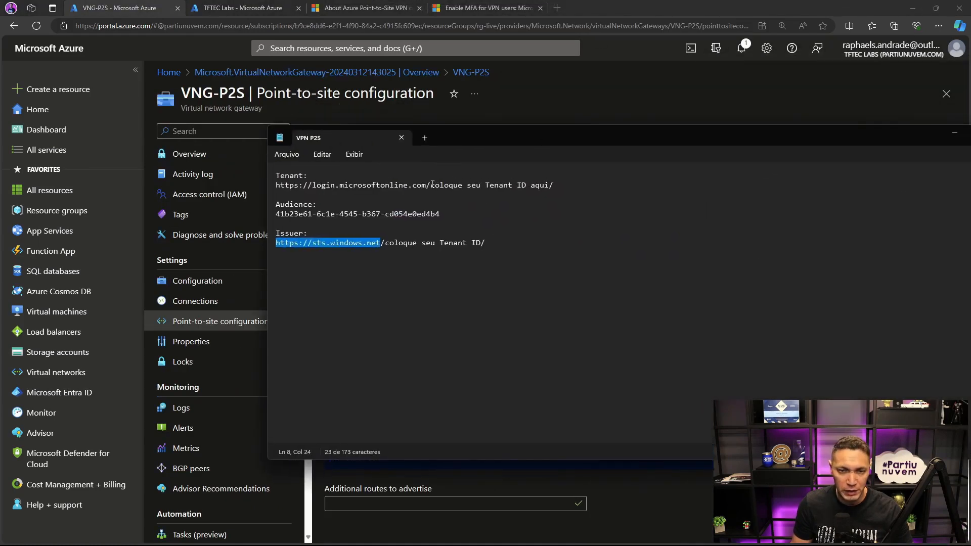
drag(430, 185, 542, 188)
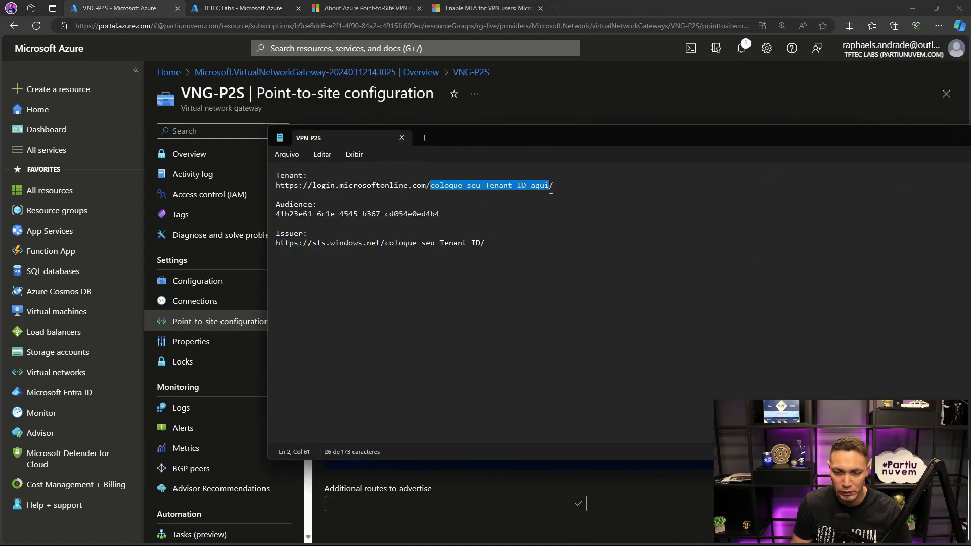
text(cab1ba99-21e0-4a40-8f98-aef71b9b0f80)
drag(384, 242, 482, 247)
text(cab1ba99-21e0-4a40-8f98-aef71b9b0f80)
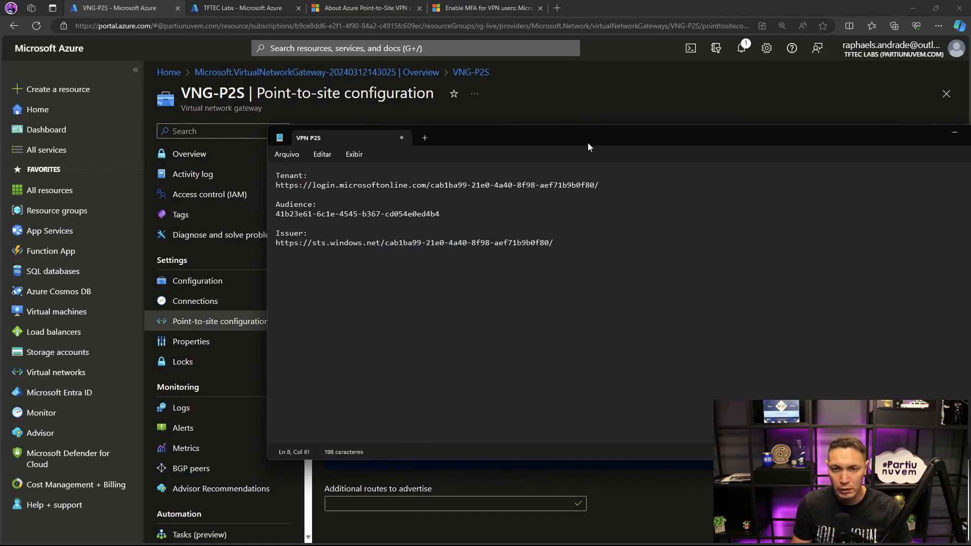
- Copy the completed login.microsoftonline.com URL from Notepad into the gateway's Tenant field in the Azure portal
triple_click(479, 184)
key(ctrl+c)
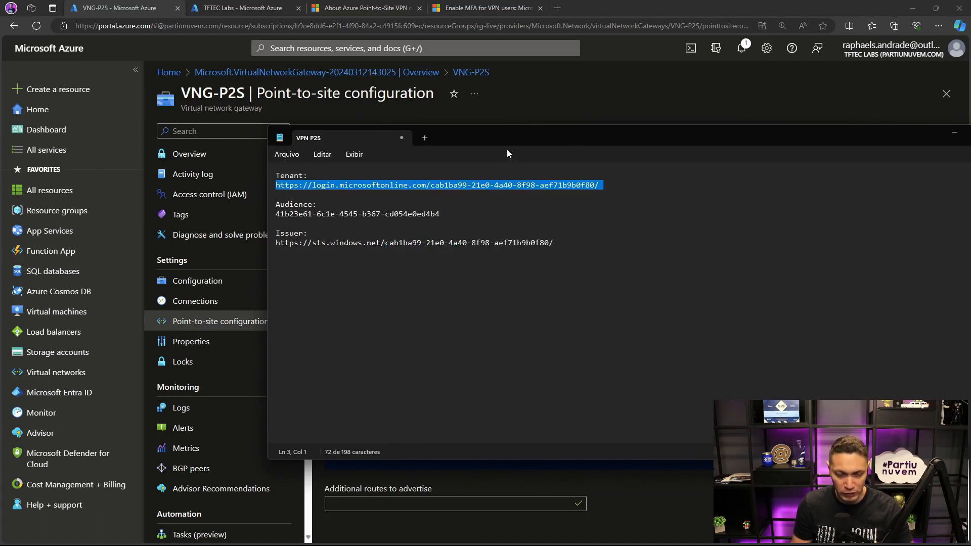
key(alt+Tab)
click(397, 231)
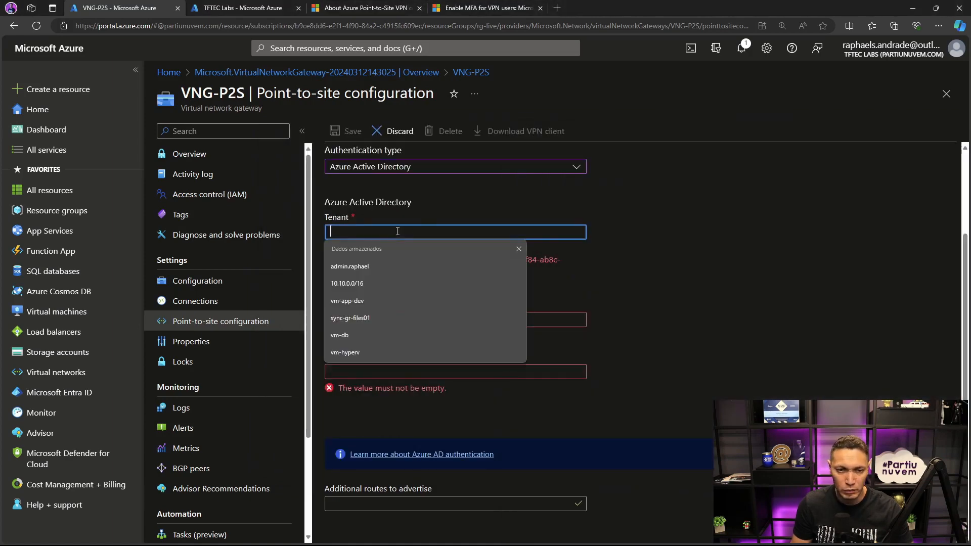
key(ctrl+v)
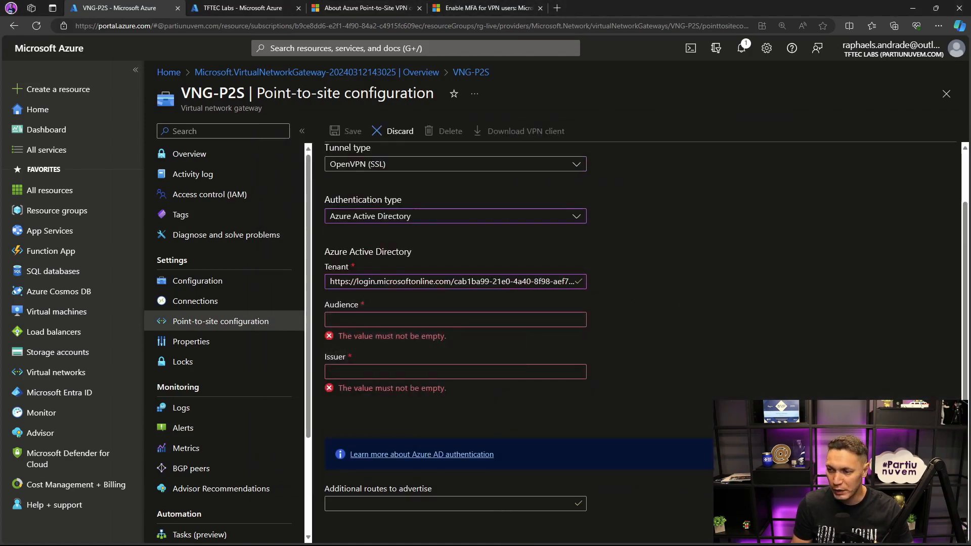
click(393, 320)
text(41b23e61-6c1e-4545-b367-cd054e0ed4b4)
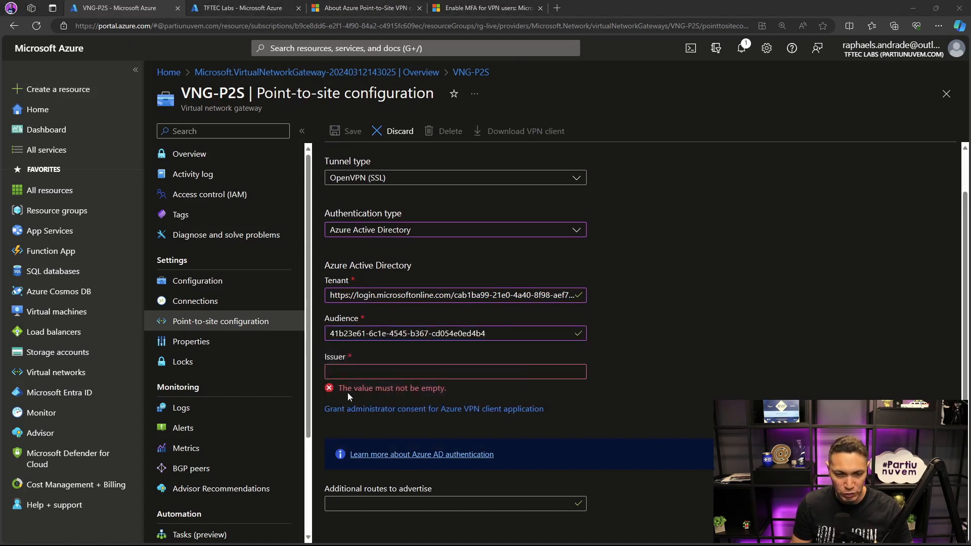
click(446, 372)
text(https://sts.windows.net/cab1ba99-21e0-4a40-8f98-aef71b9b0f80/)
click(710, 351)
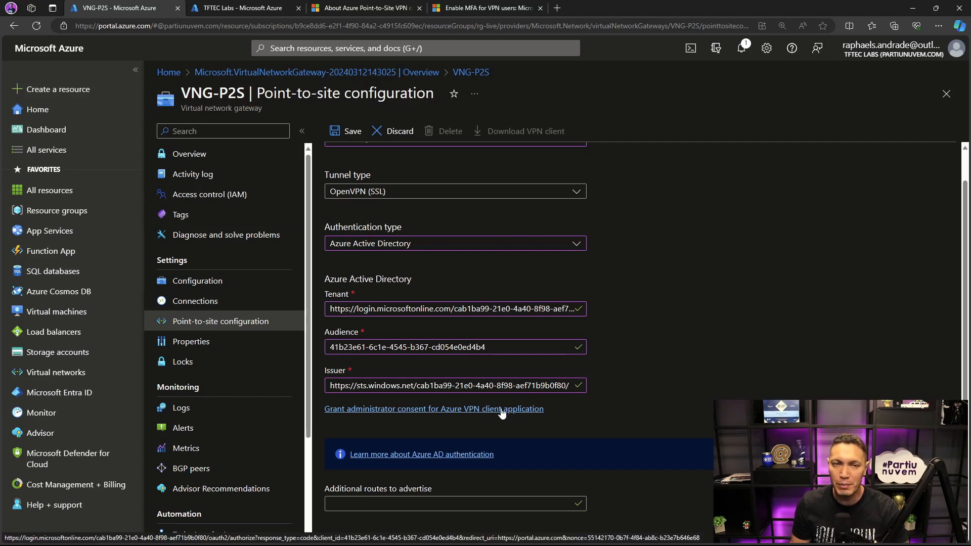
- Open the Azure VPN enterprise application in Microsoft Entra ID to check its application ID
click(226, 9)
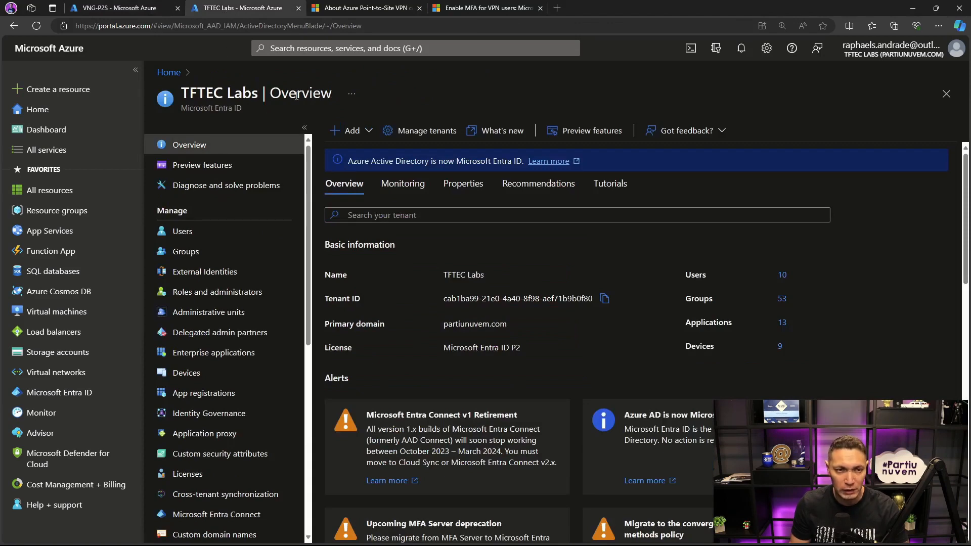
scroll(217, 263, down, 1)
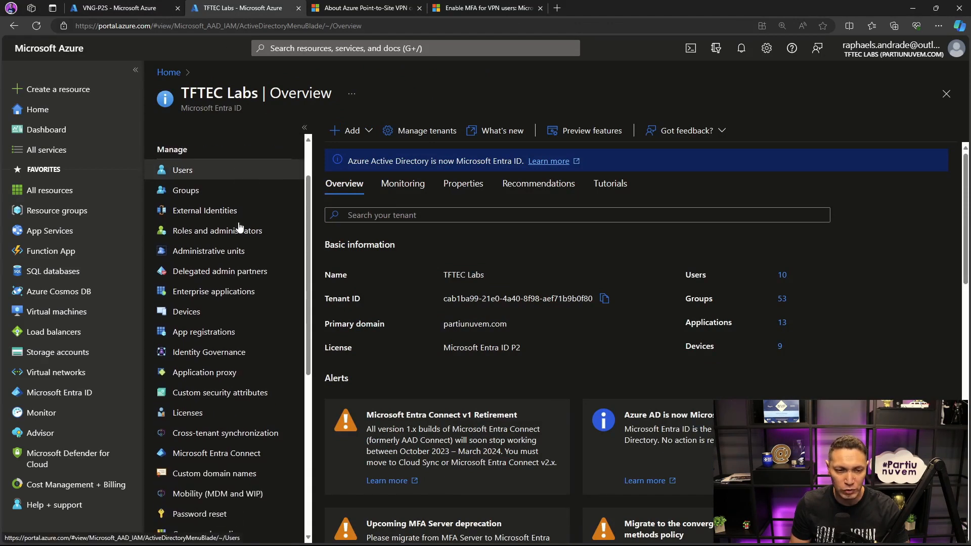
click(209, 292)
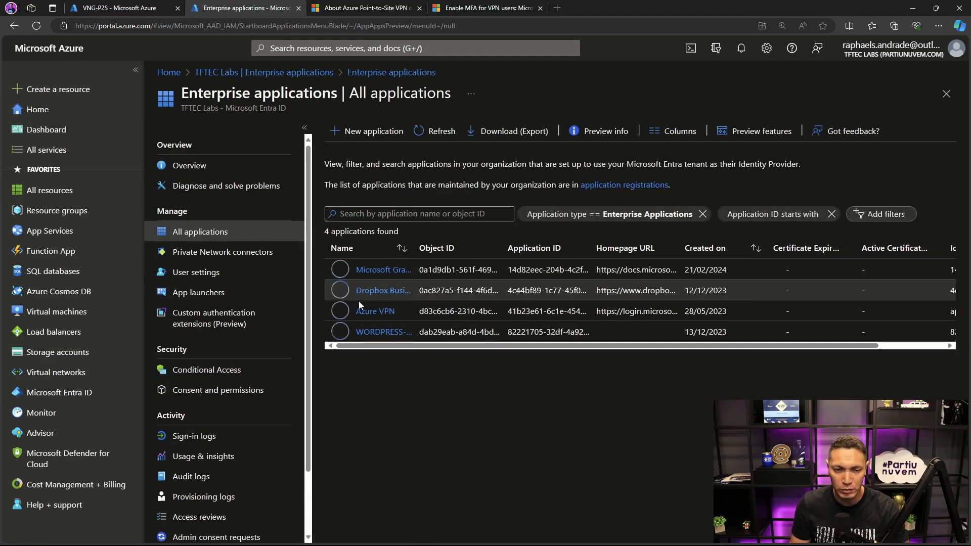
click(375, 313)
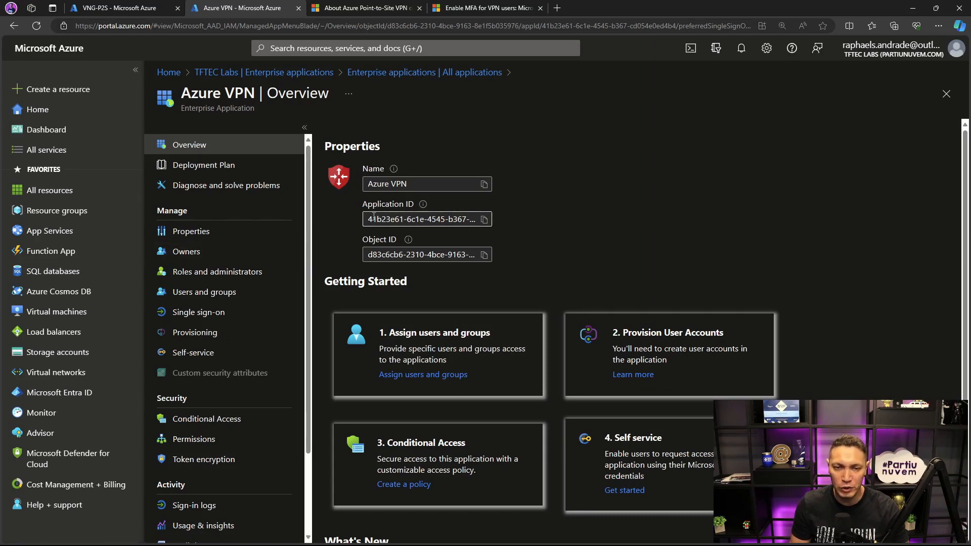
- Compare the Azure VPN application ID with the Audience value in the VNG-P2S point-to-site configuration
drag(369, 219, 399, 219)
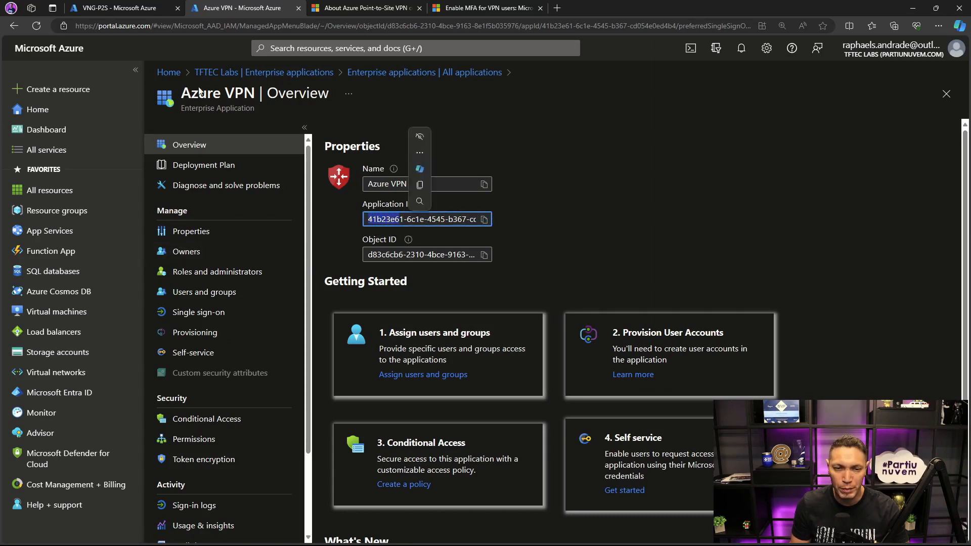
click(136, 8)
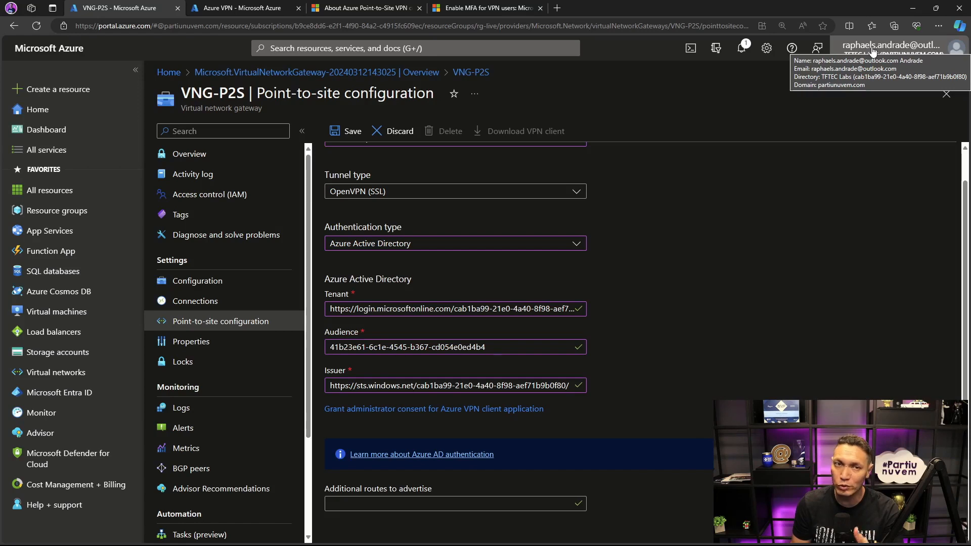
- Open the Microsoft Entra ID user list and widen the User principal name column to review the accounts
click(260, 10)
click(52, 392)
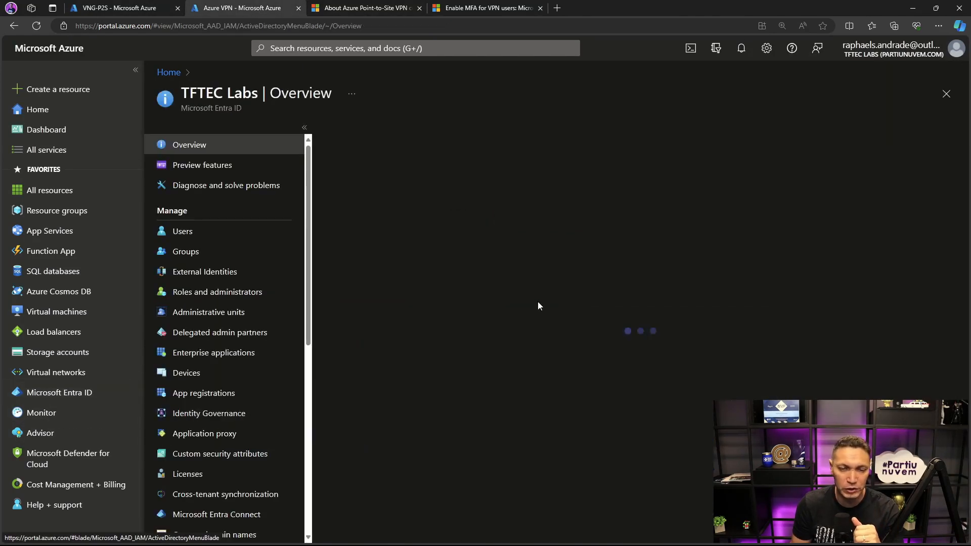
click(183, 232)
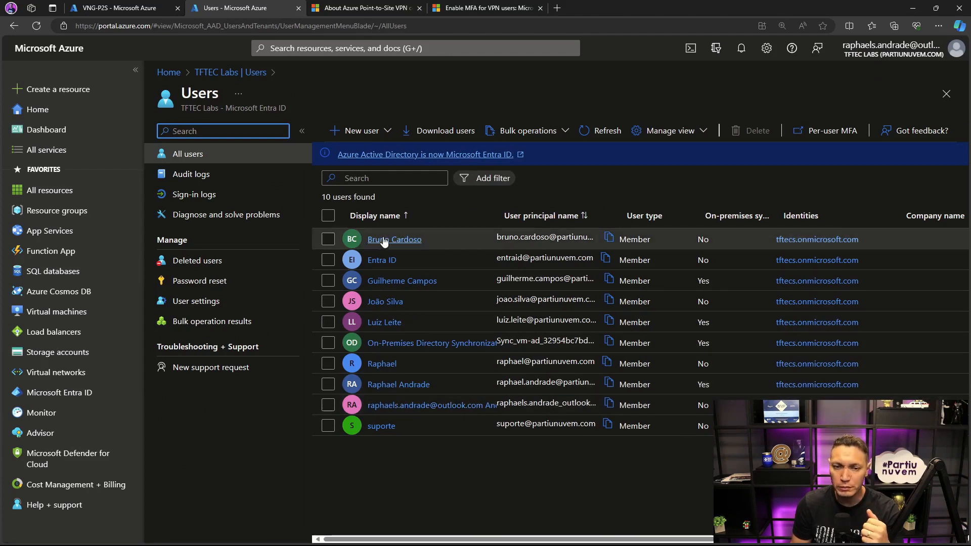
drag(614, 214, 661, 213)
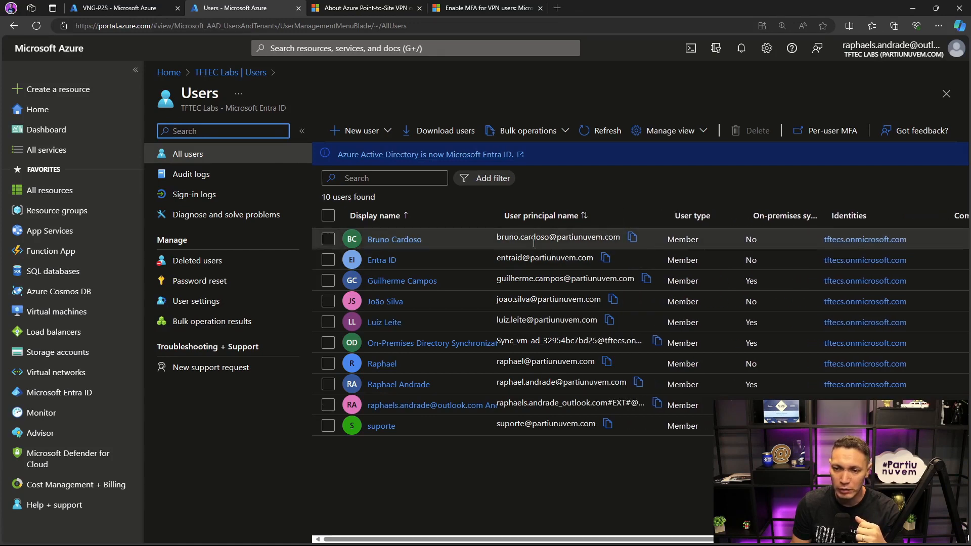
- Grant administrator consent for the Azure VPN client application from the VNG-P2S configuration, and close the extra portal page it opens
click(161, 8)
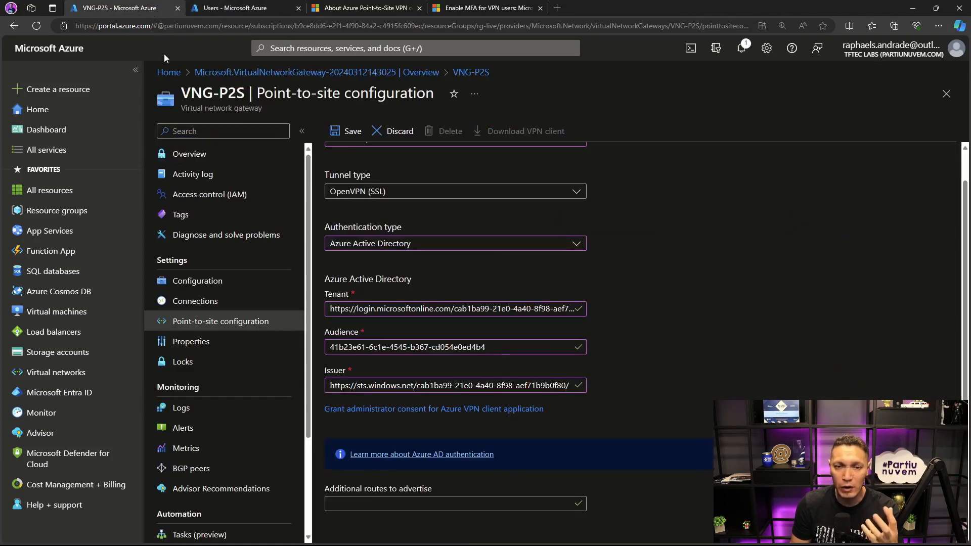
click(438, 409)
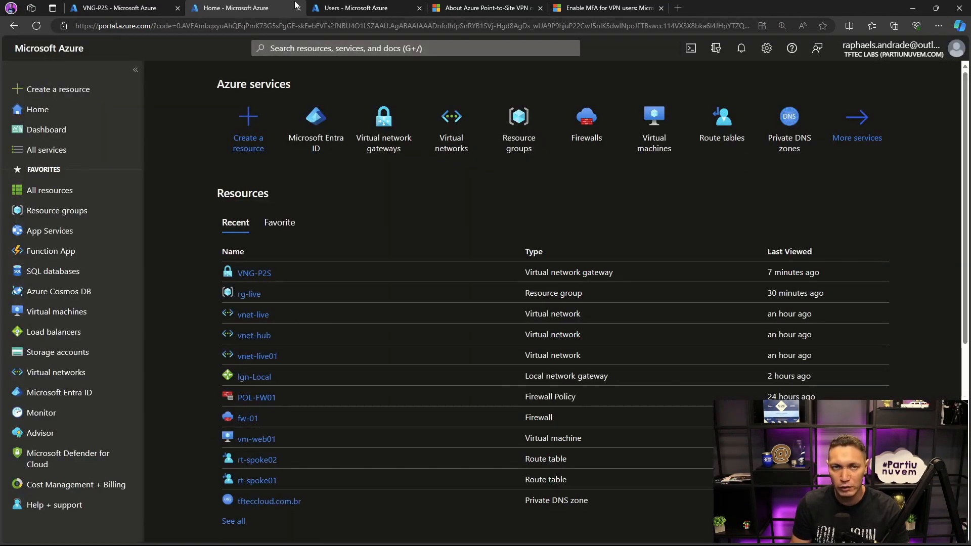
click(298, 8)
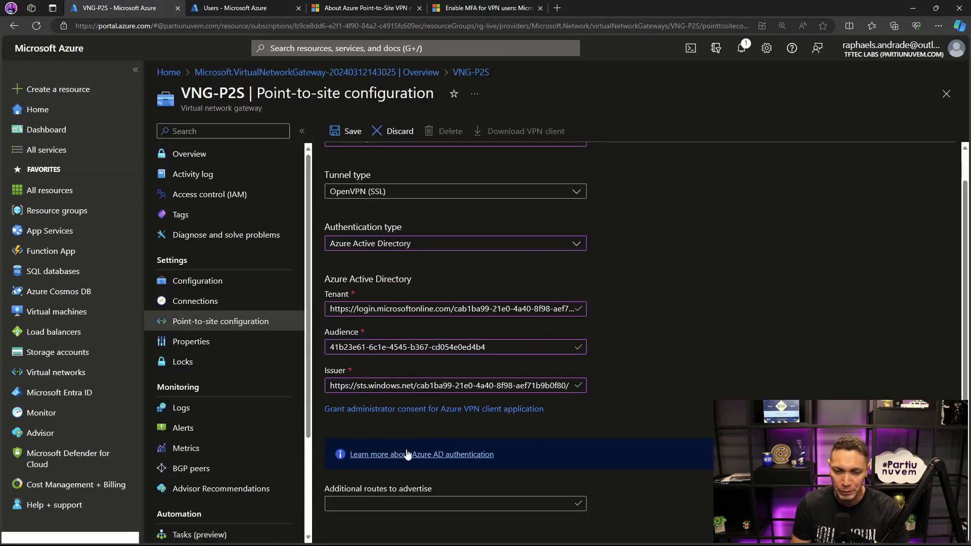
- Leave the additional routes to advertise empty and save the VNG-P2S point-to-site configuration
click(414, 500)
click(628, 485)
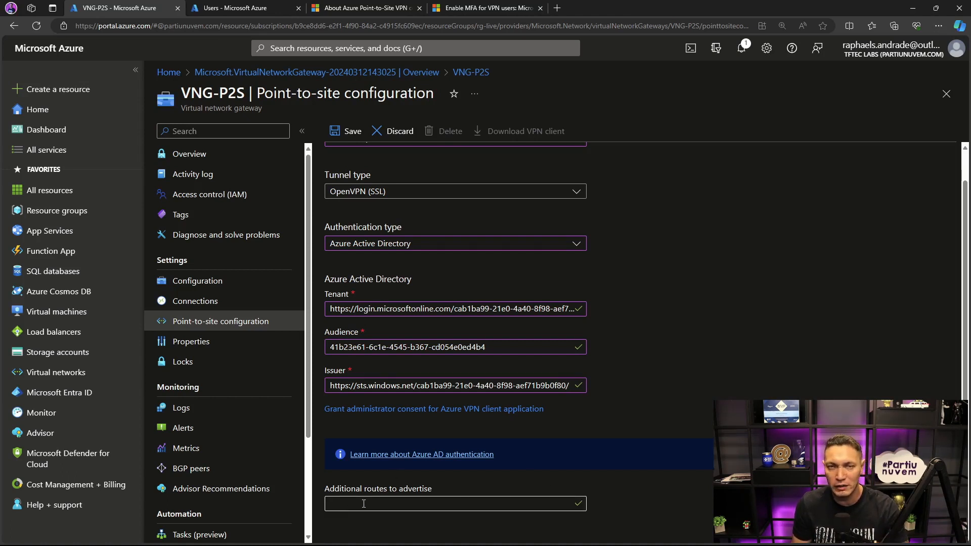
scroll(620, 423, up, 1)
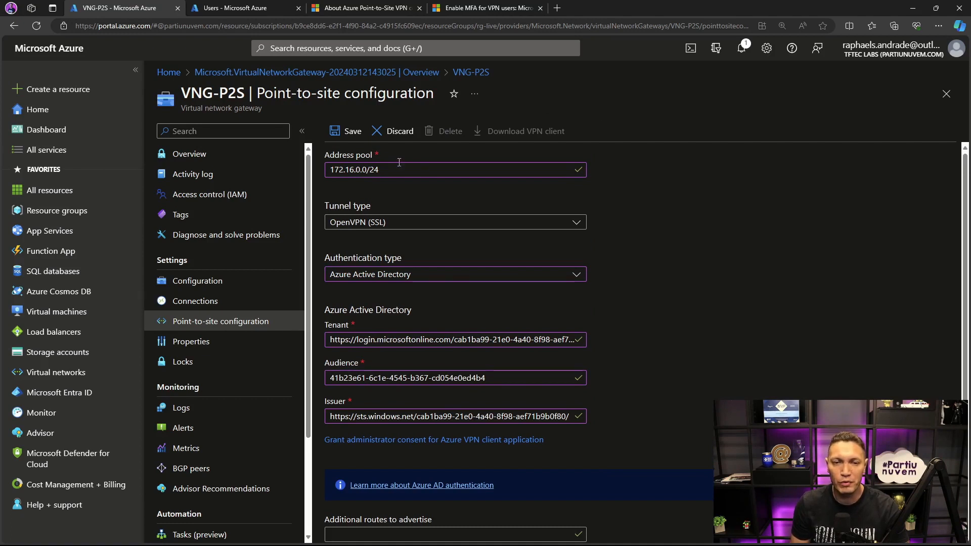
click(343, 131)
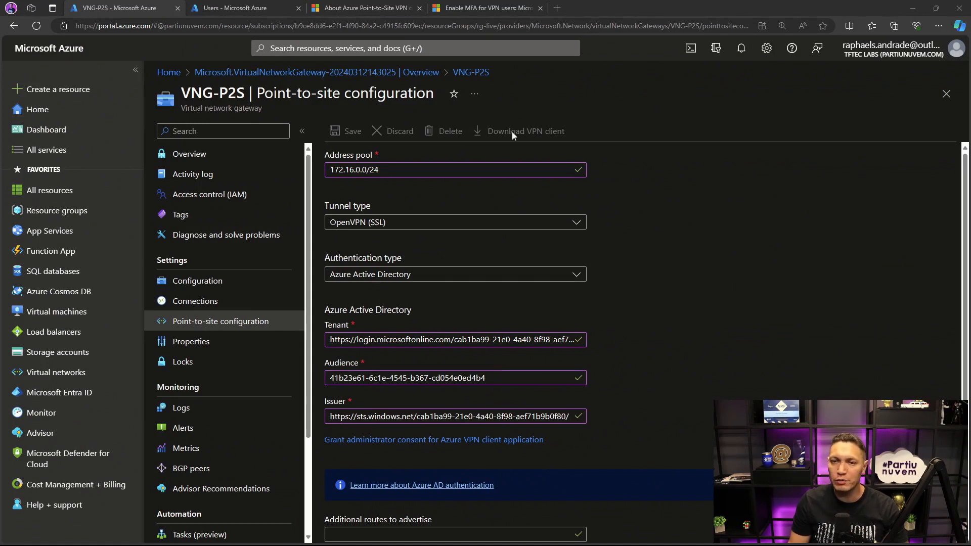
- Check the gateway's save notification, reload the point-to-site configuration and download the VPN client package
click(740, 49)
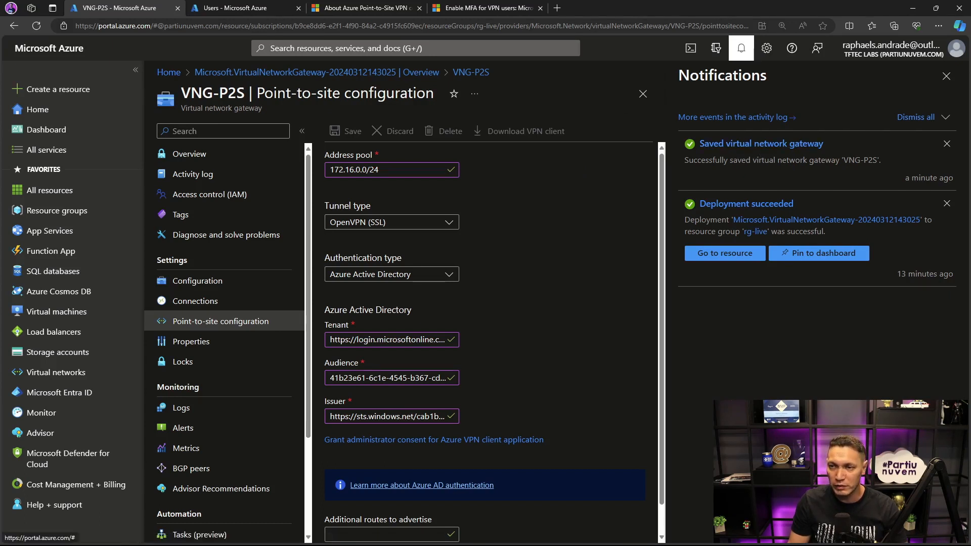
click(946, 76)
click(238, 302)
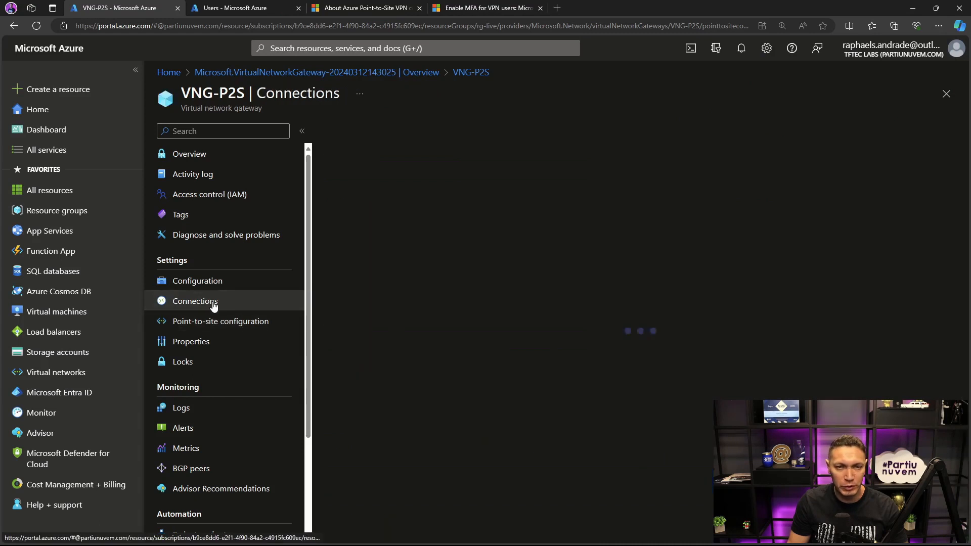
click(210, 323)
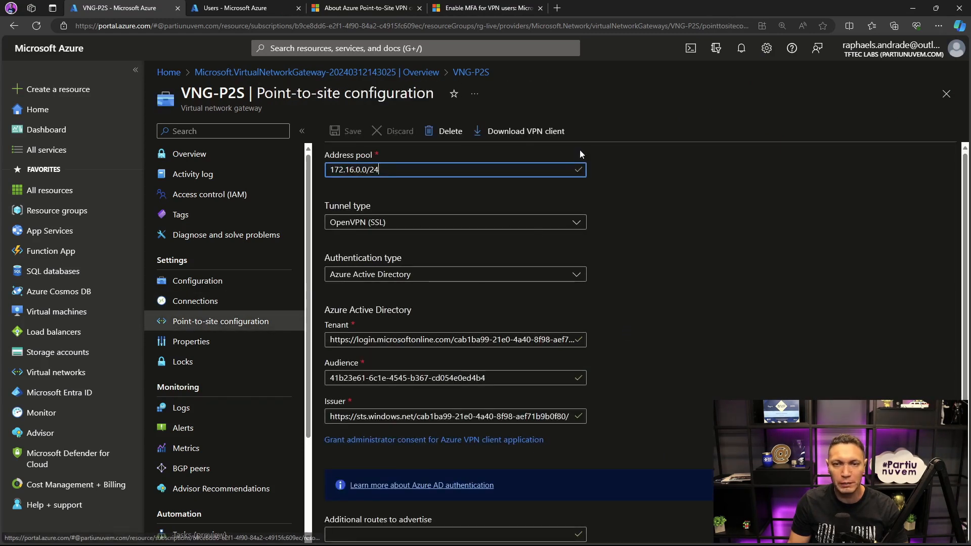
click(512, 133)
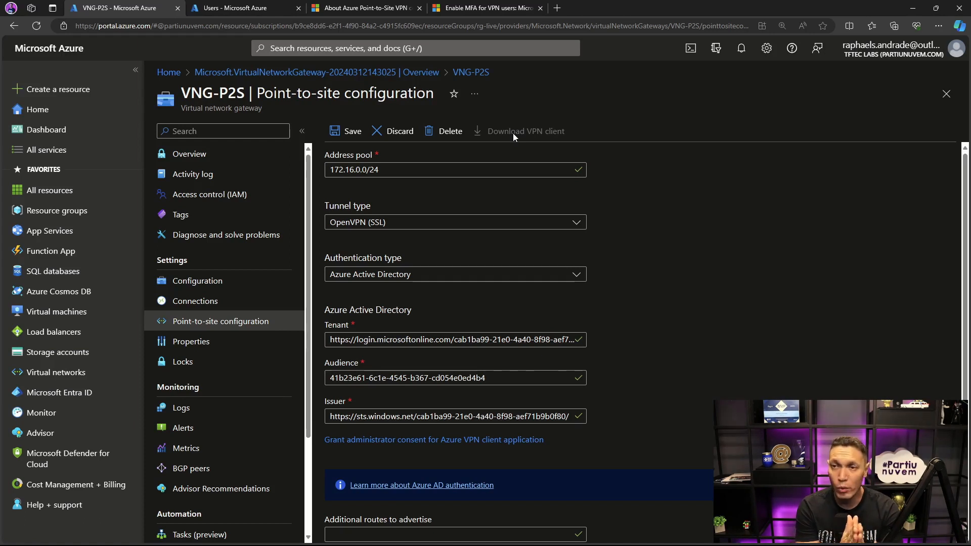
click(513, 134)
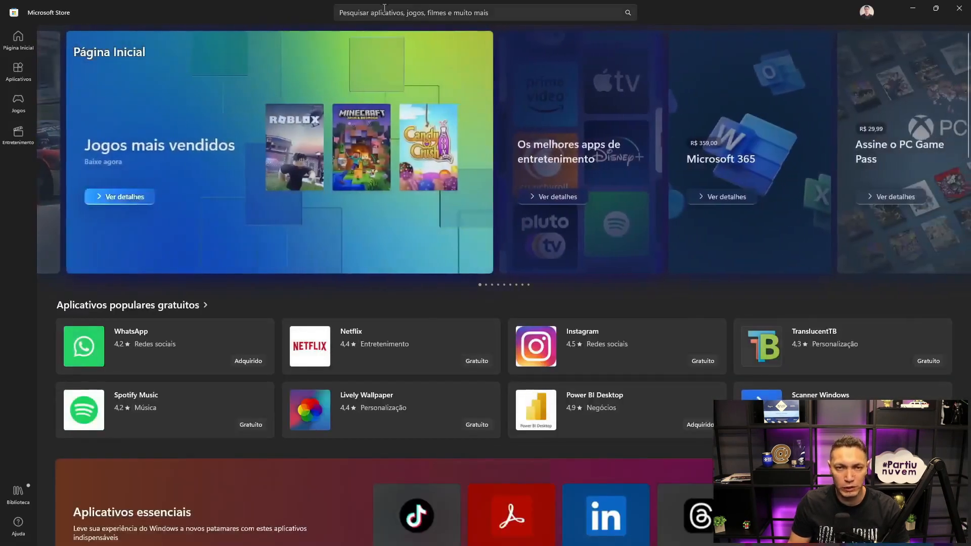
- Search the Microsoft Store for "azure vpn" and open the installed Cliente VPN do Azure app
click(387, 10)
text(azure vp)
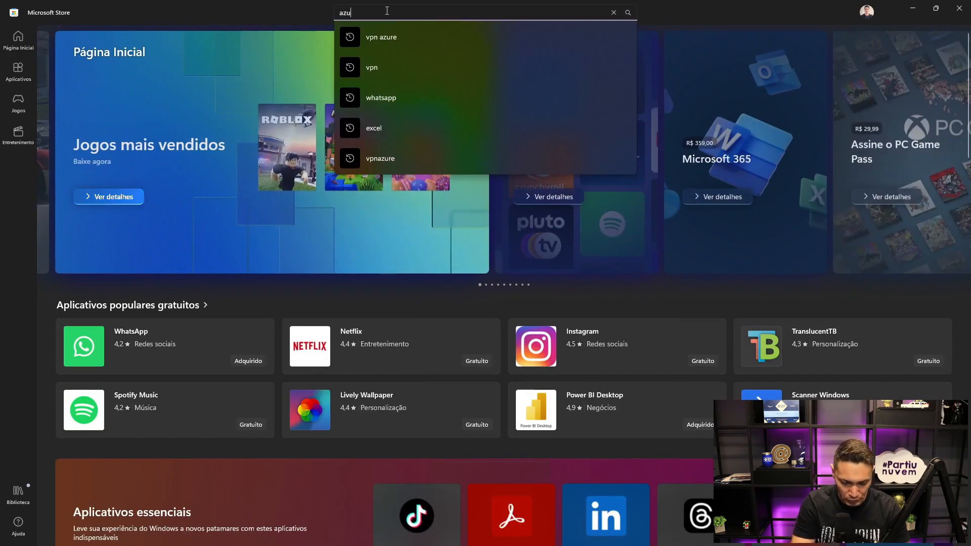
text(n)
key(Return)
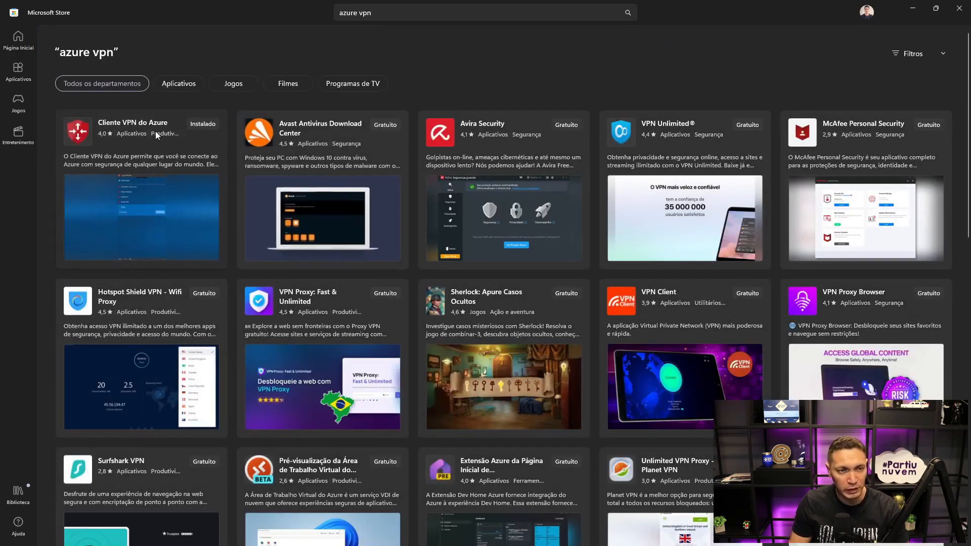
mouse_move(111, 120)
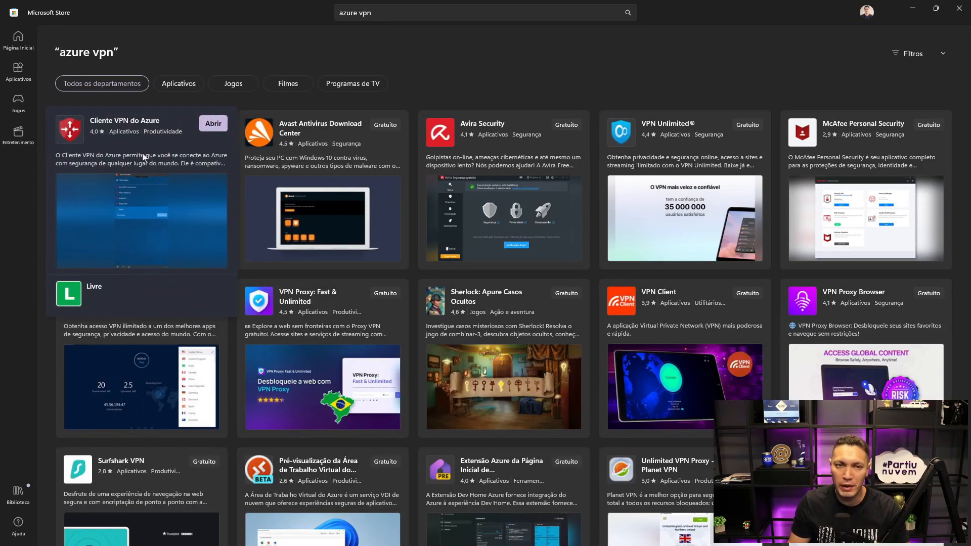
click(212, 124)
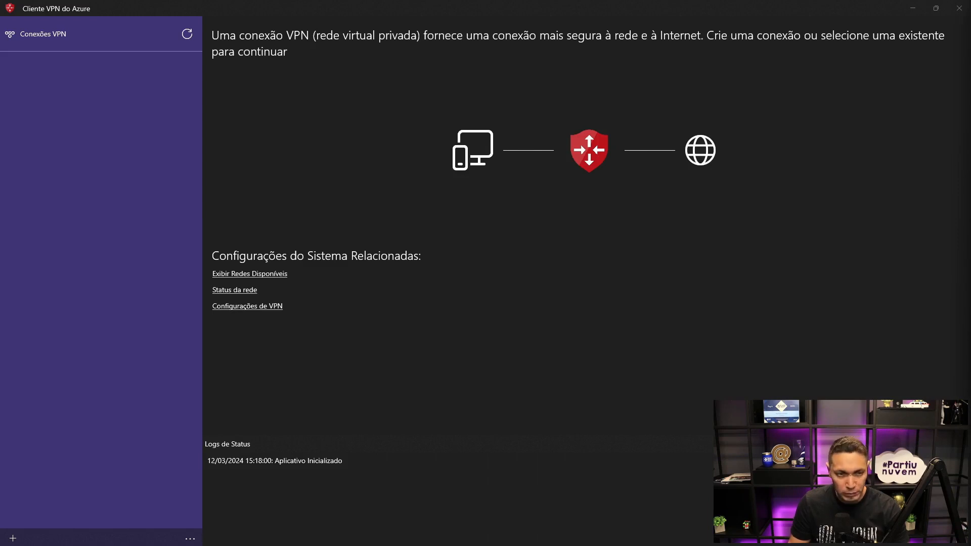
- Import the azurevpnconfig file from the Downloads\VNG-P2S\AzureVPN folder as a new VPN connection
click(13, 538)
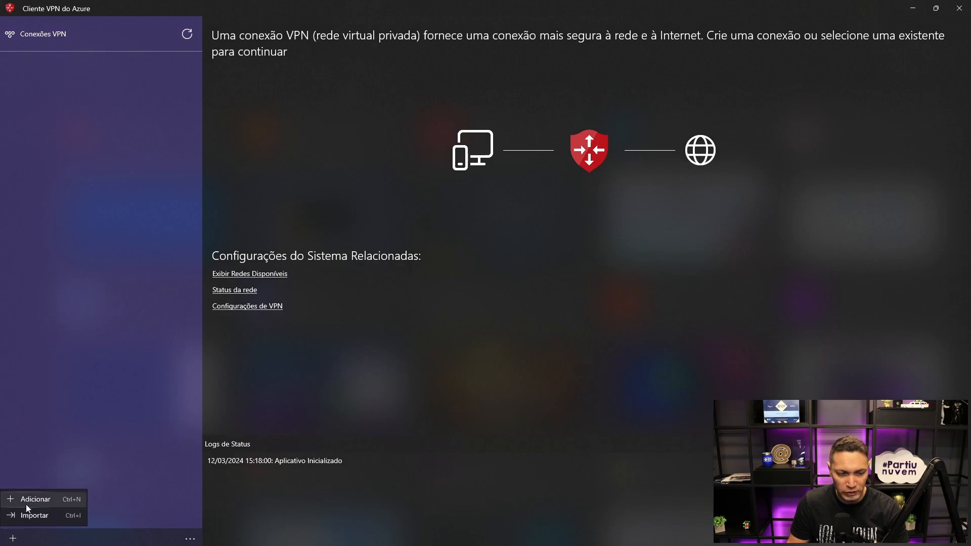
click(26, 518)
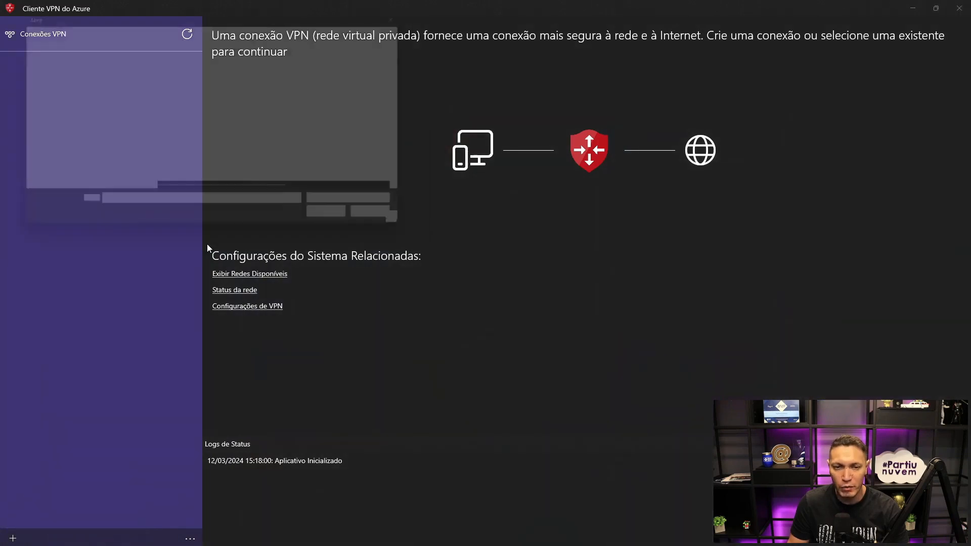
click(233, 26)
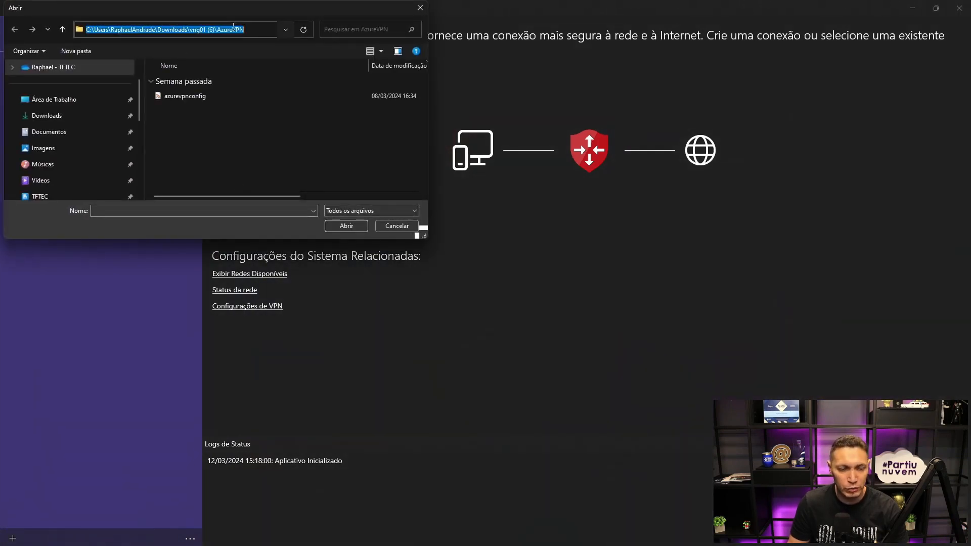
text(C:\Users\RaphaelAndrade\Downloads\VNG-P2S)
key(Return)
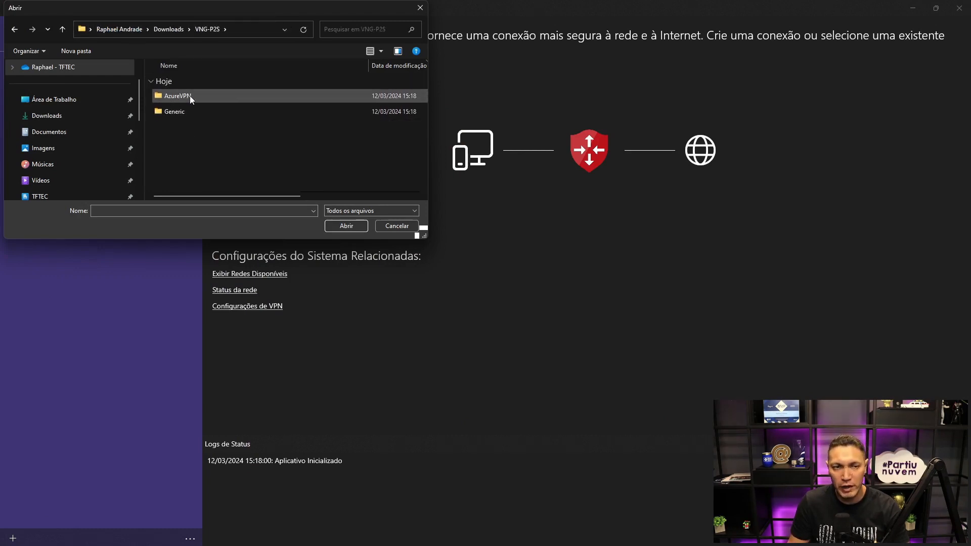
double_click(177, 96)
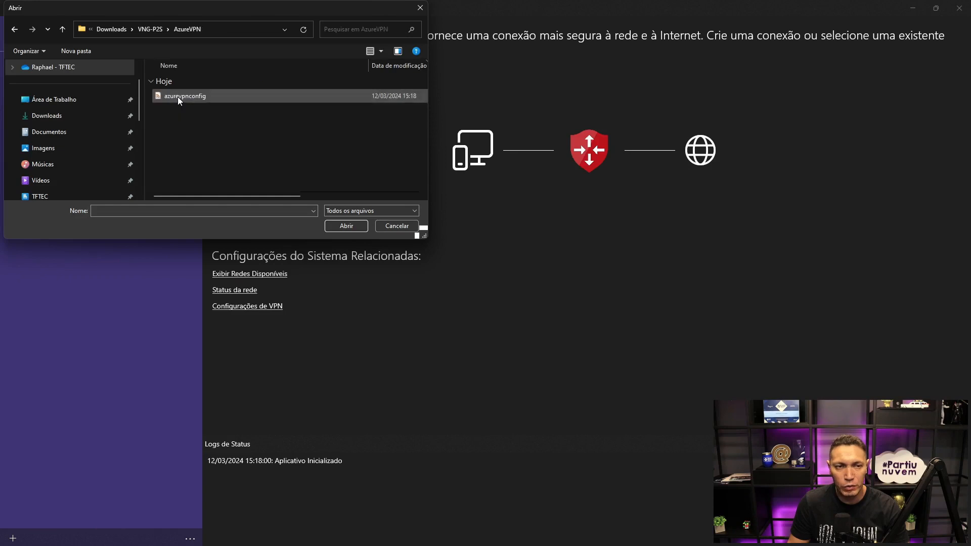
click(178, 96)
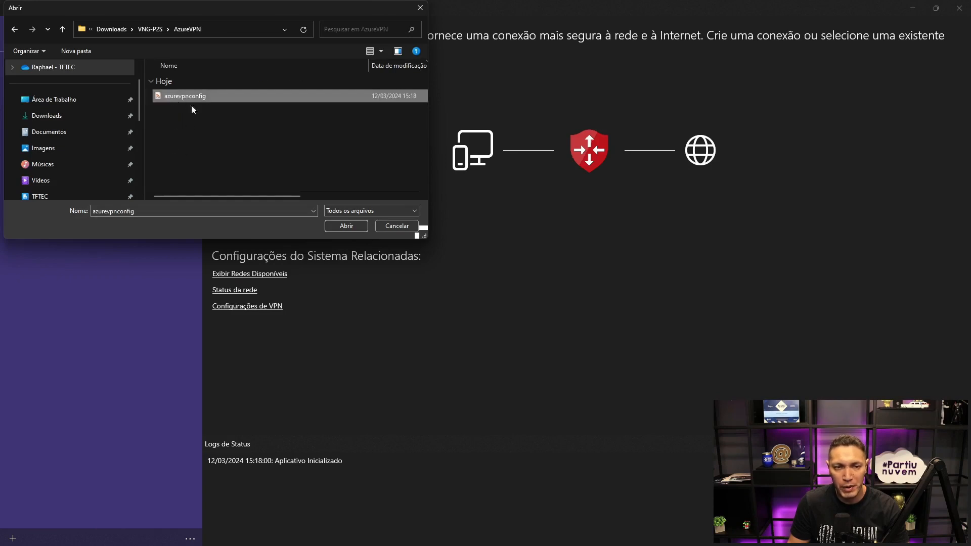
click(342, 226)
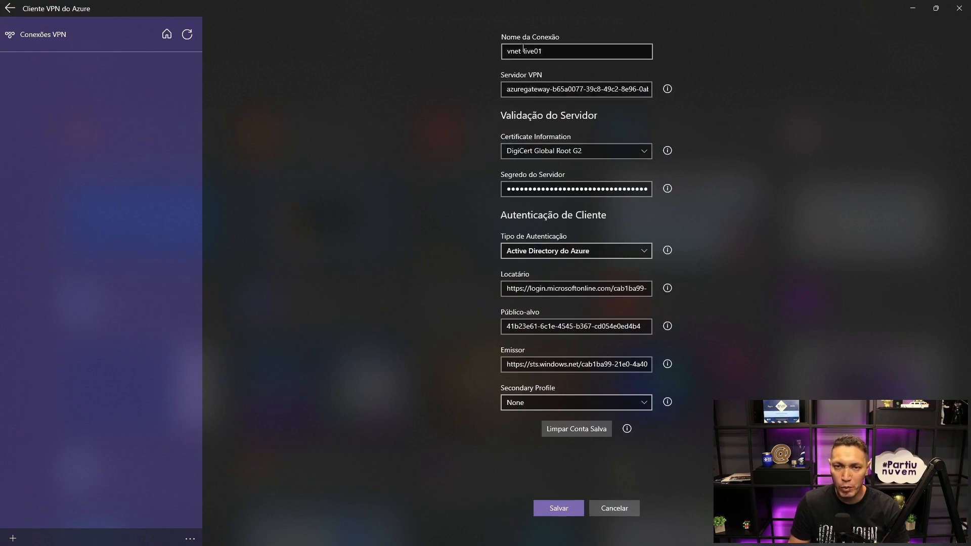
- Name the imported connection VPN-Azure-Live, keep Active Directory do Azure as the authentication type and save it
drag(551, 51, 499, 47)
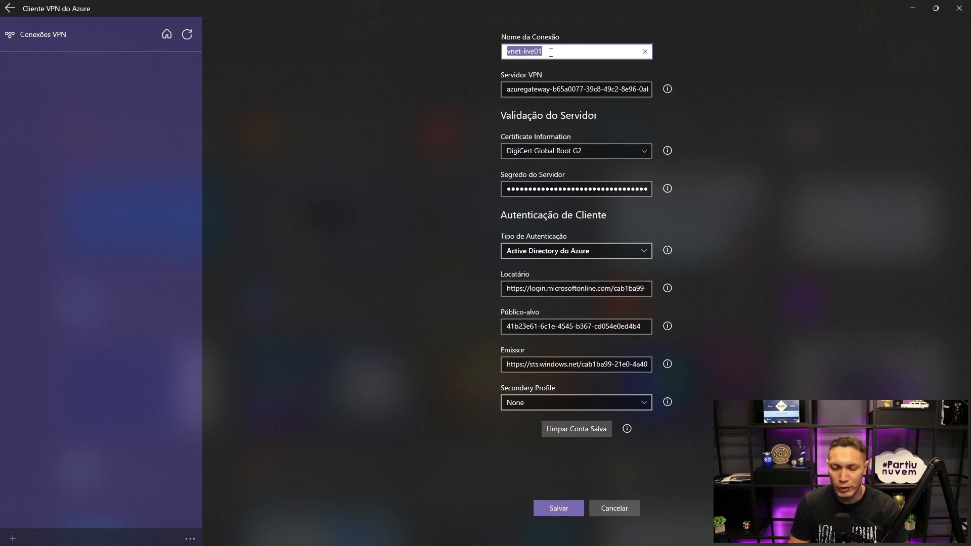
text(VPN-)
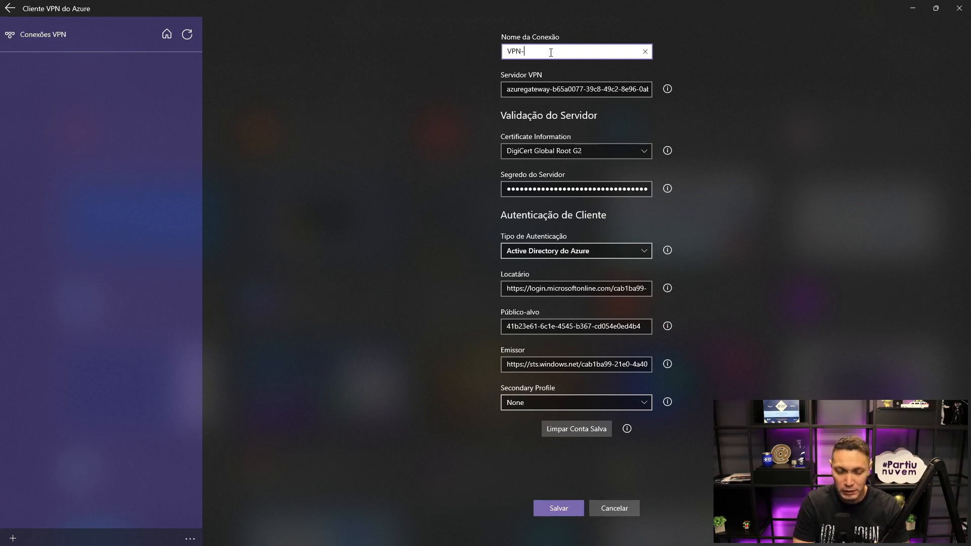
text(Azure-Li)
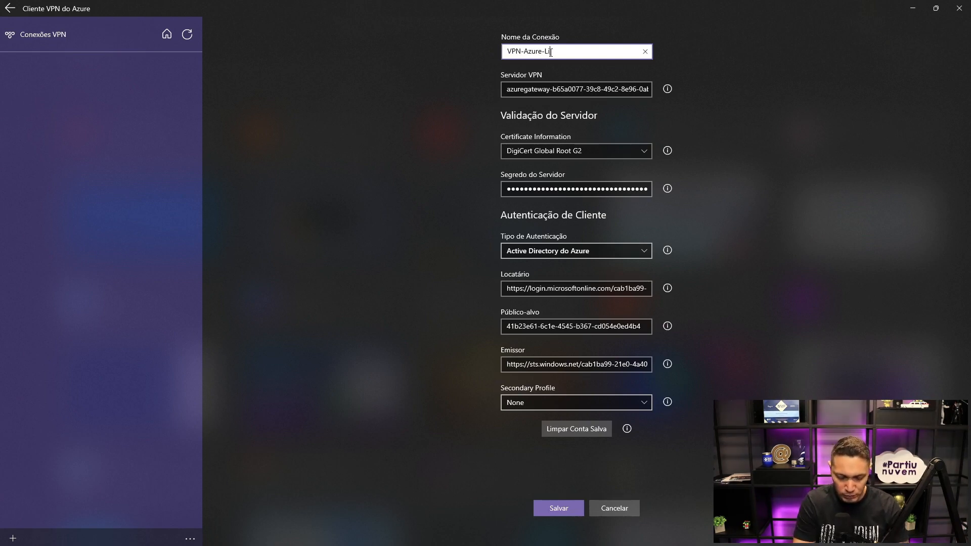
text(ve)
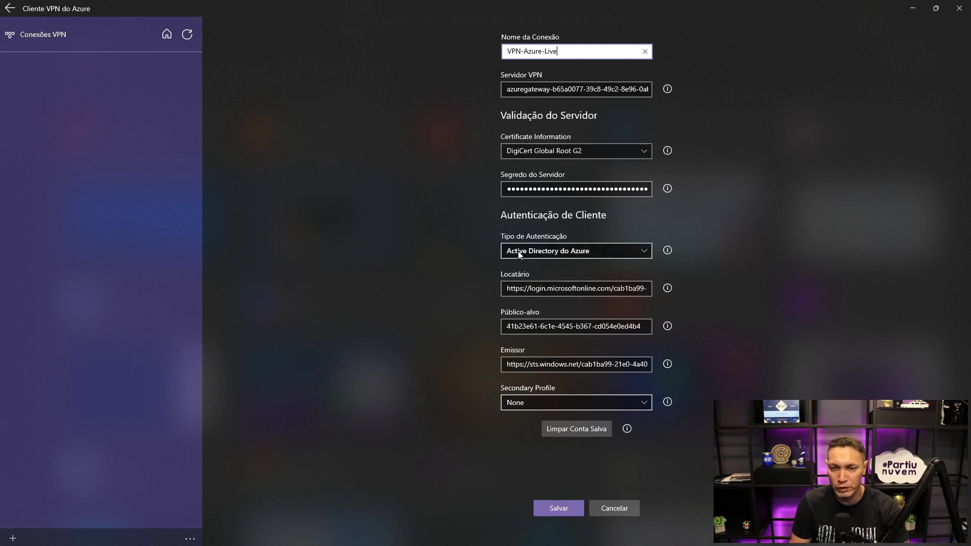
click(643, 250)
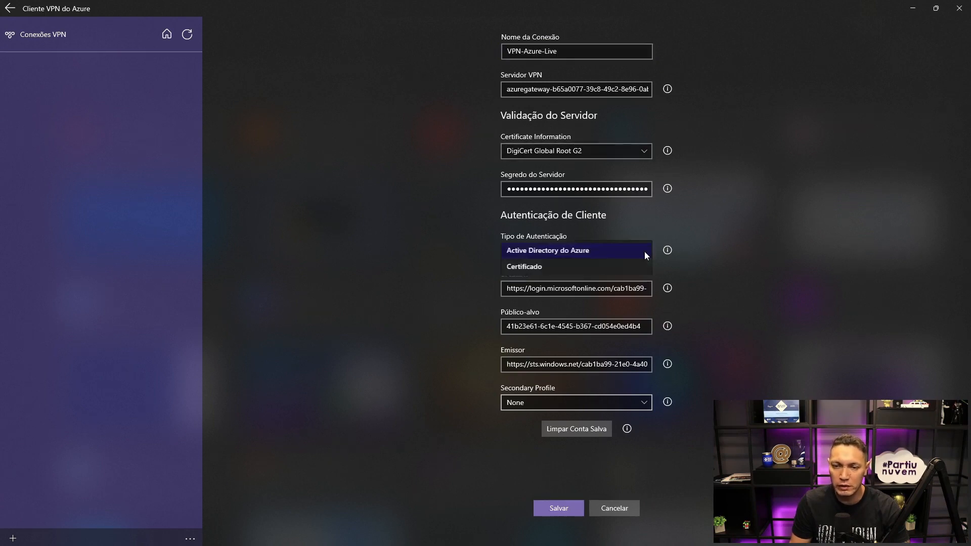
click(541, 251)
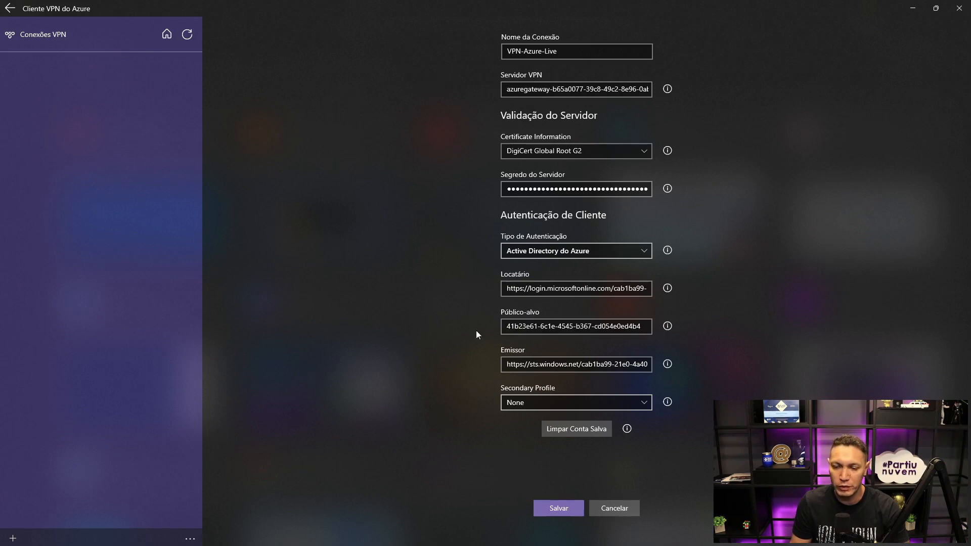
click(553, 510)
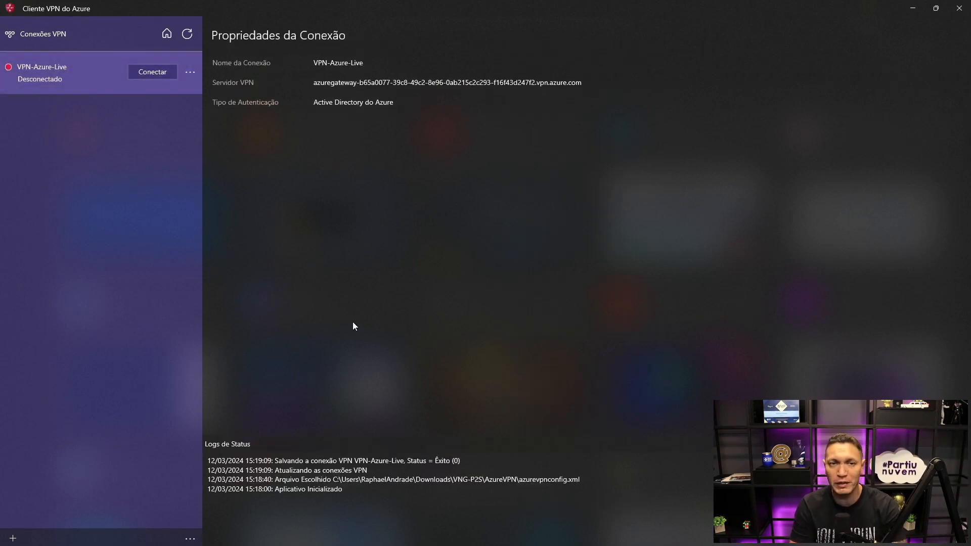
key(super)
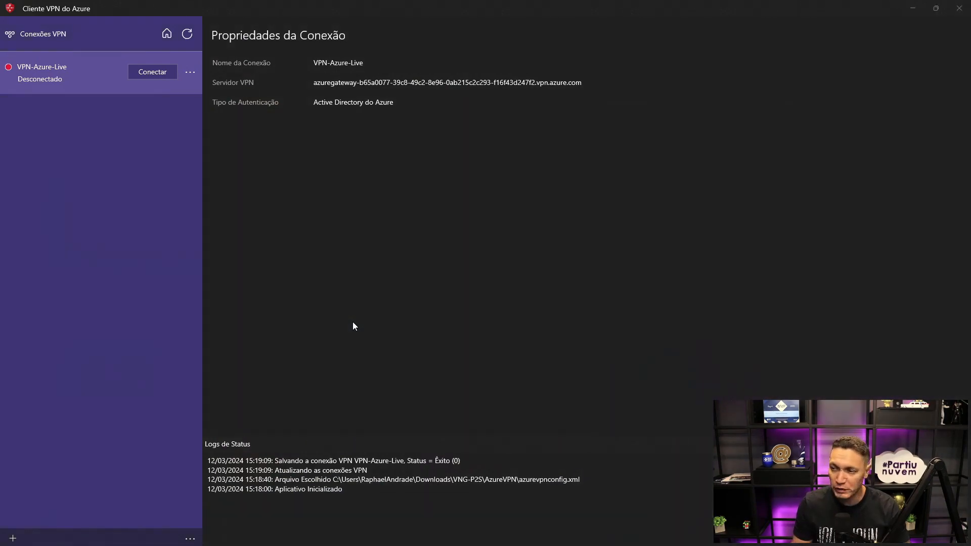
- Switch to the Azure portal, open the Microsoft Entra ID user list discarding unsaved edits, and copy the VPN test user's principal name
key(alt+Tab)
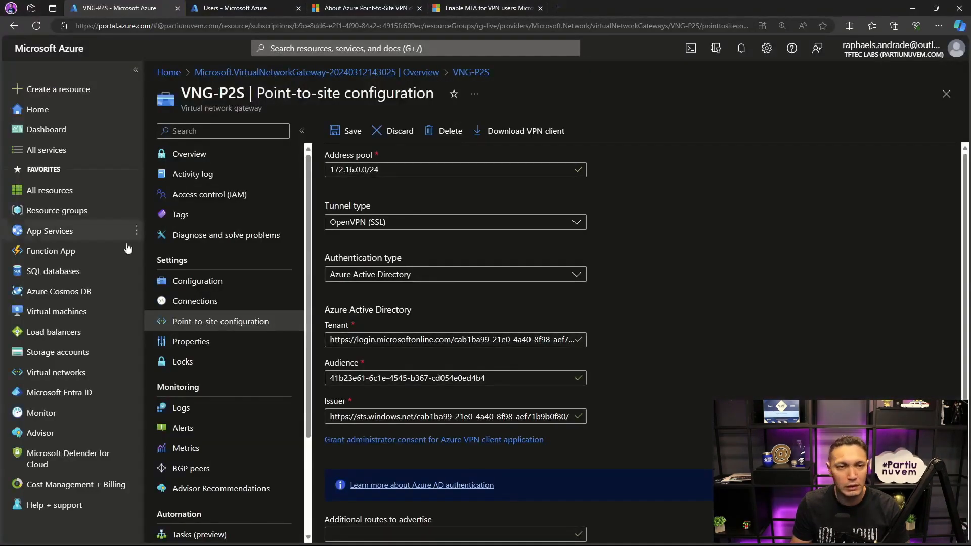
click(56, 392)
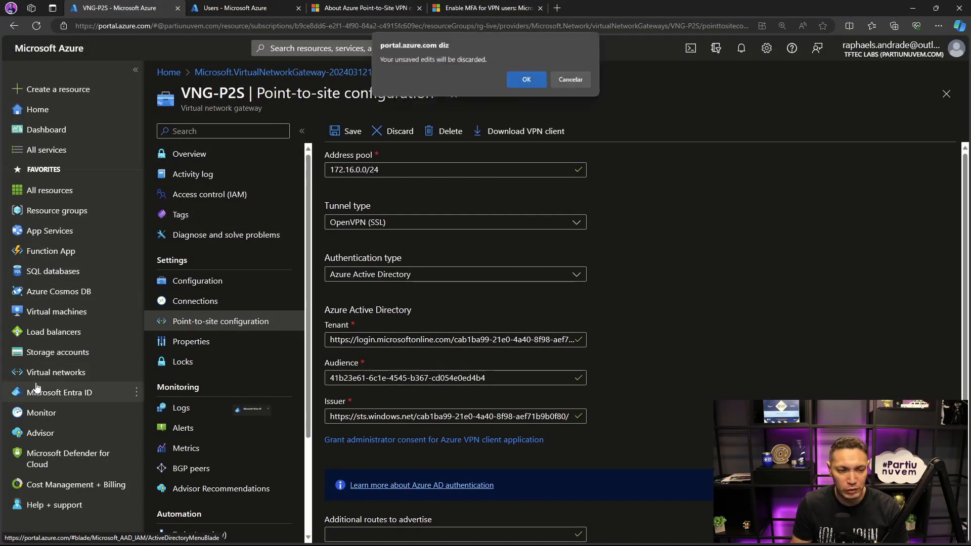
click(512, 83)
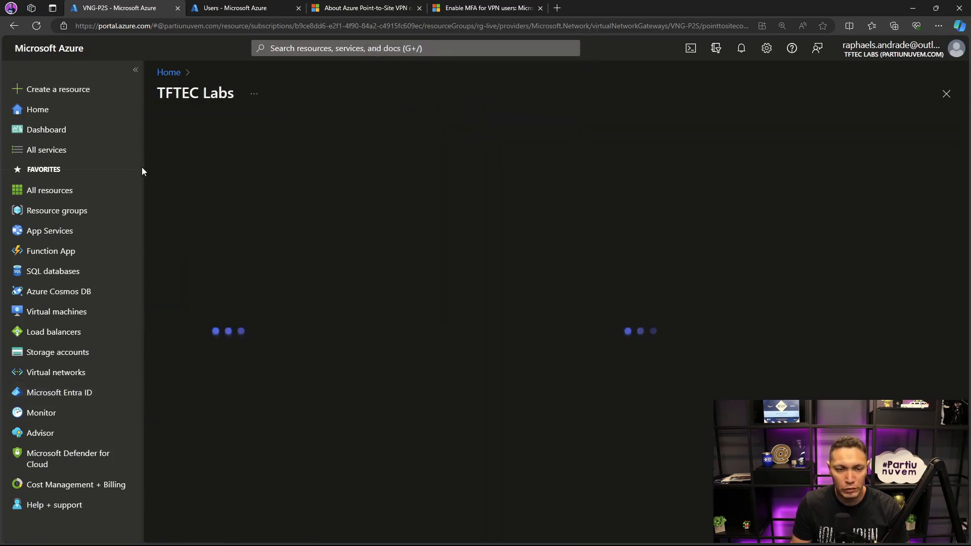
click(181, 231)
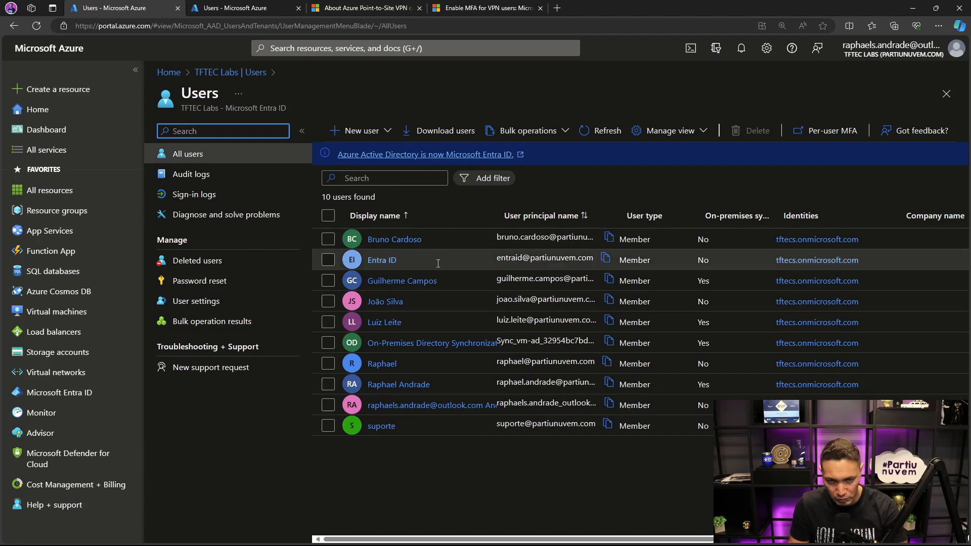
drag(496, 215, 554, 216)
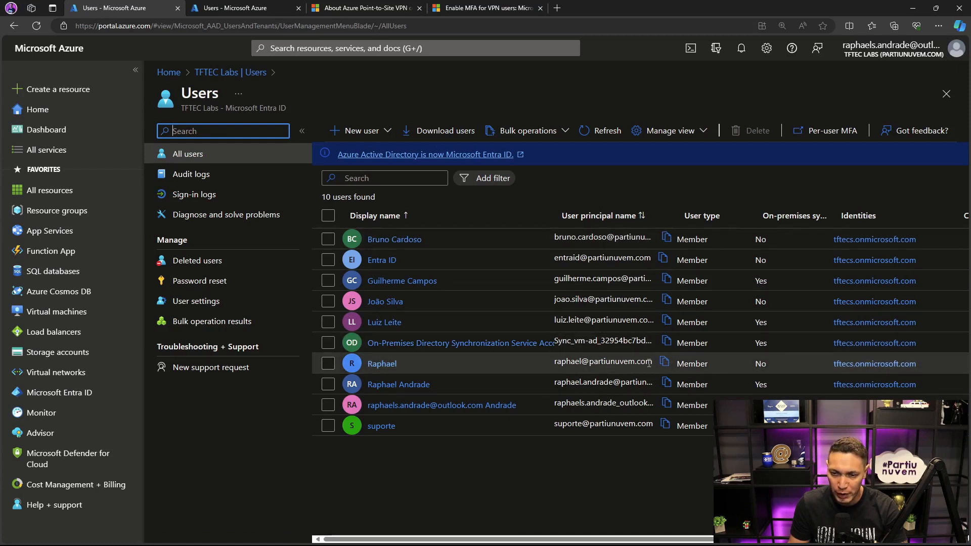
drag(557, 363, 663, 363)
click(664, 363)
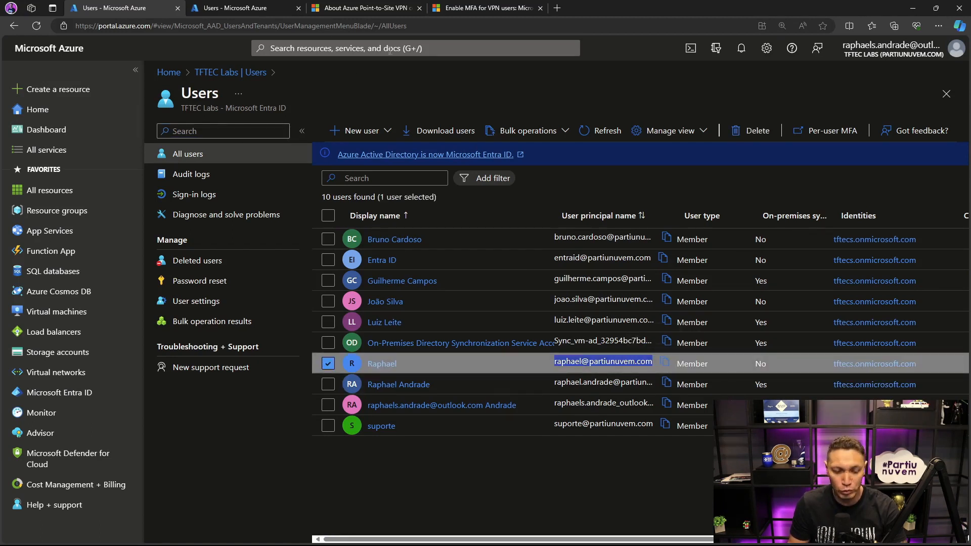
- Connect VPN-Azure-Live in Cliente VPN do Azure, signing in through another work or school account with the copied user name and the account password
key(alt+Tab)
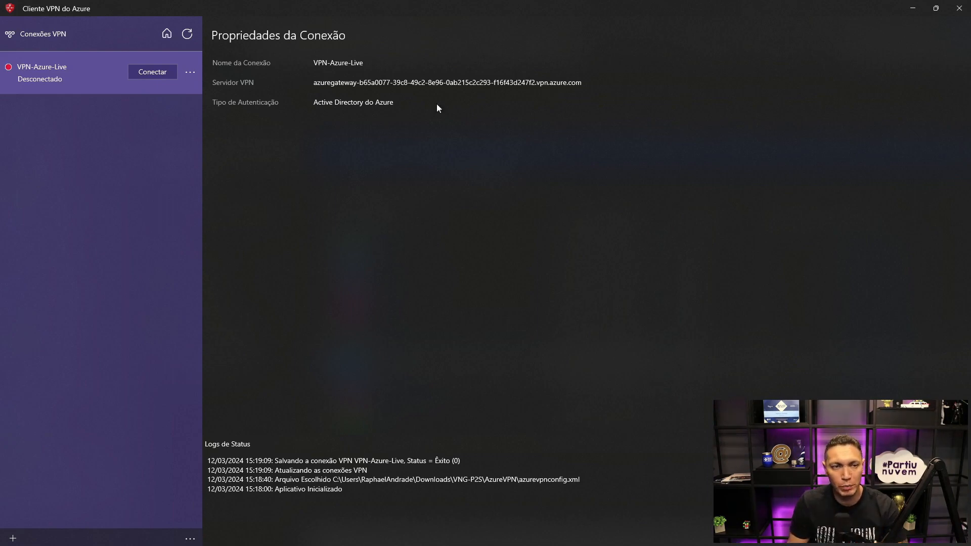
click(141, 73)
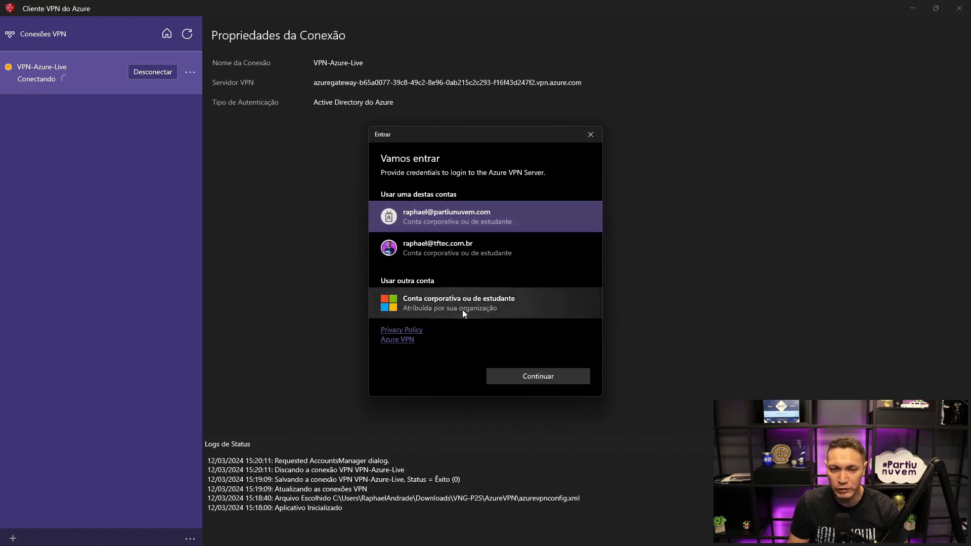
click(436, 302)
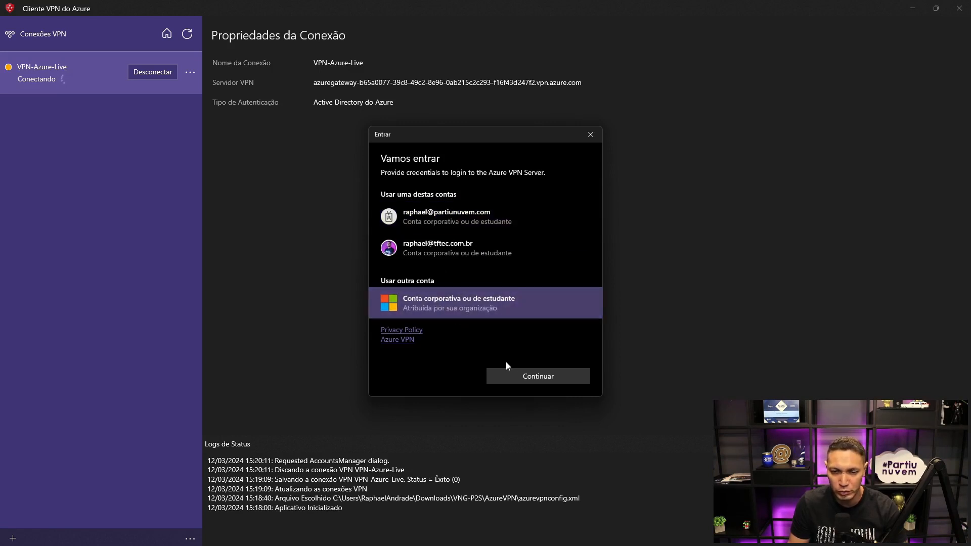
click(516, 374)
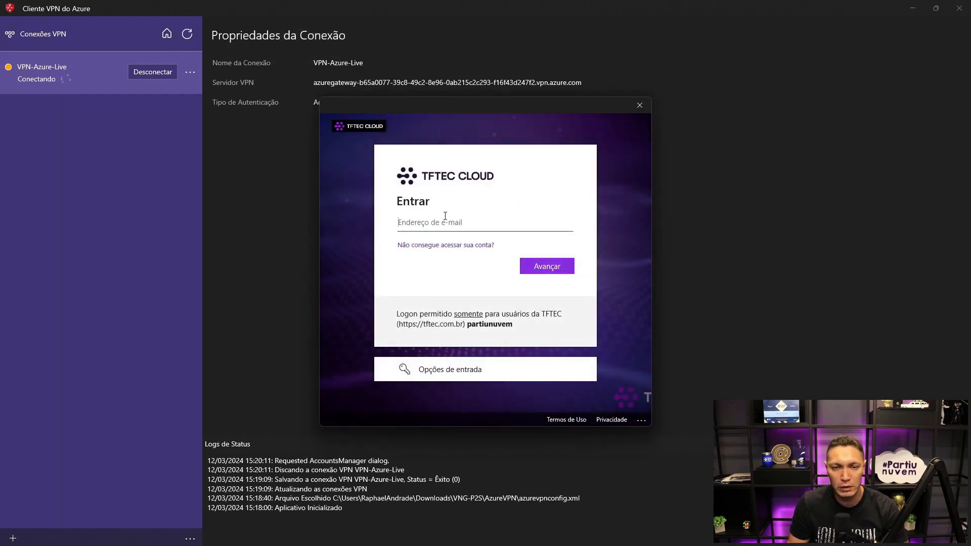
key(ctrl+v)
click(538, 267)
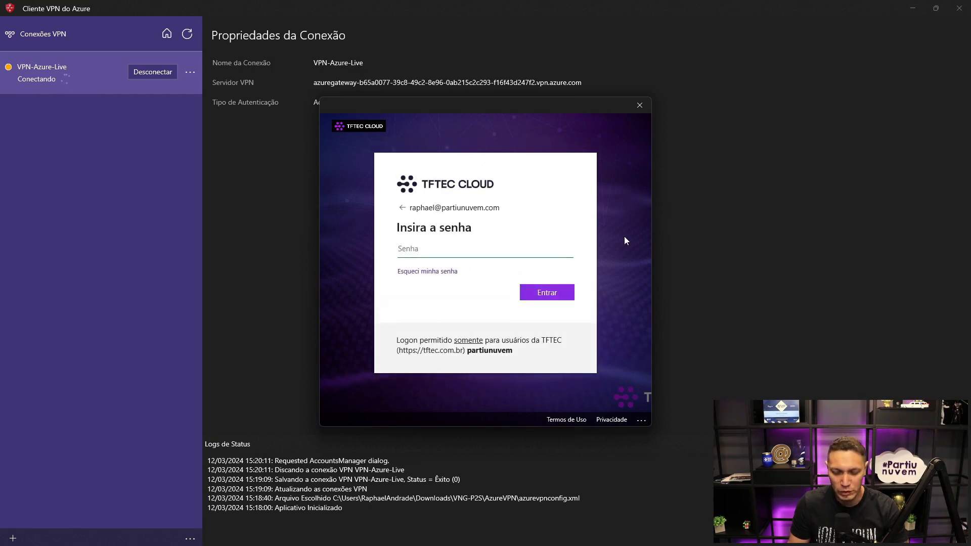
text(********)
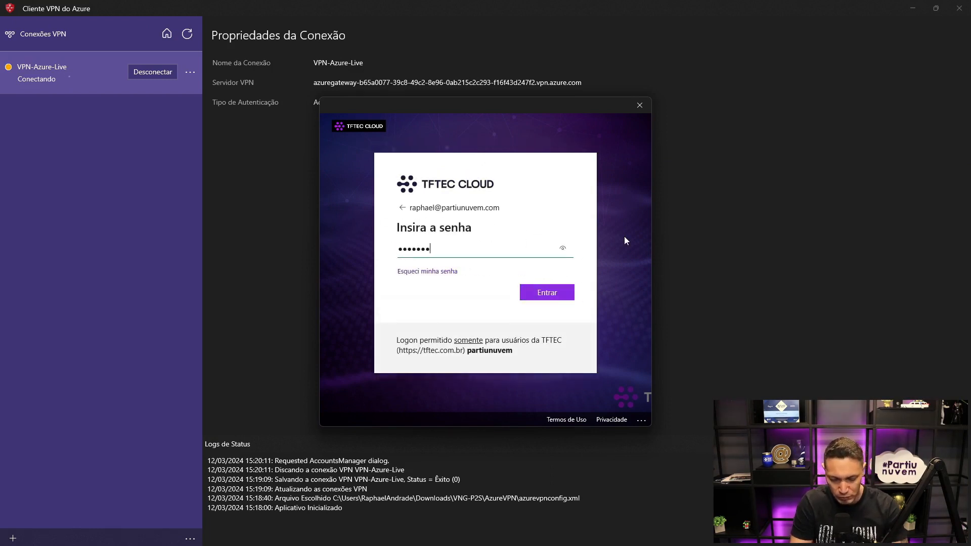
key(Return)
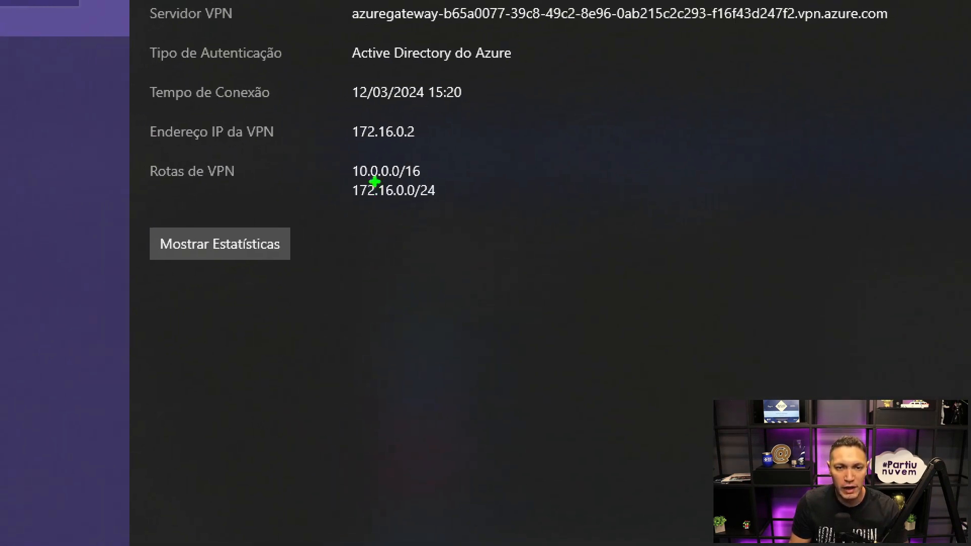
- Examine the VPN routes listed in the VPN-Azure-Live connection properties
drag(344, 155, 433, 179)
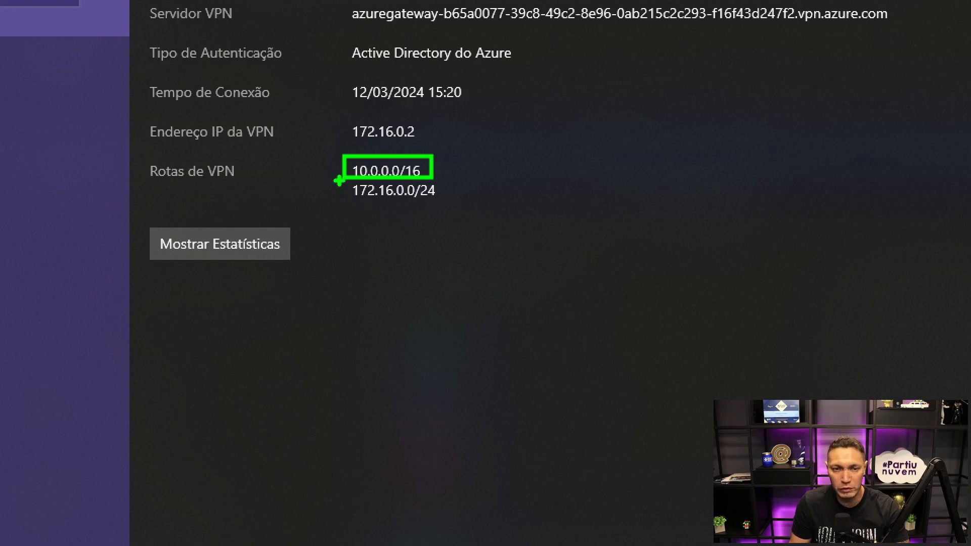
drag(343, 182, 450, 199)
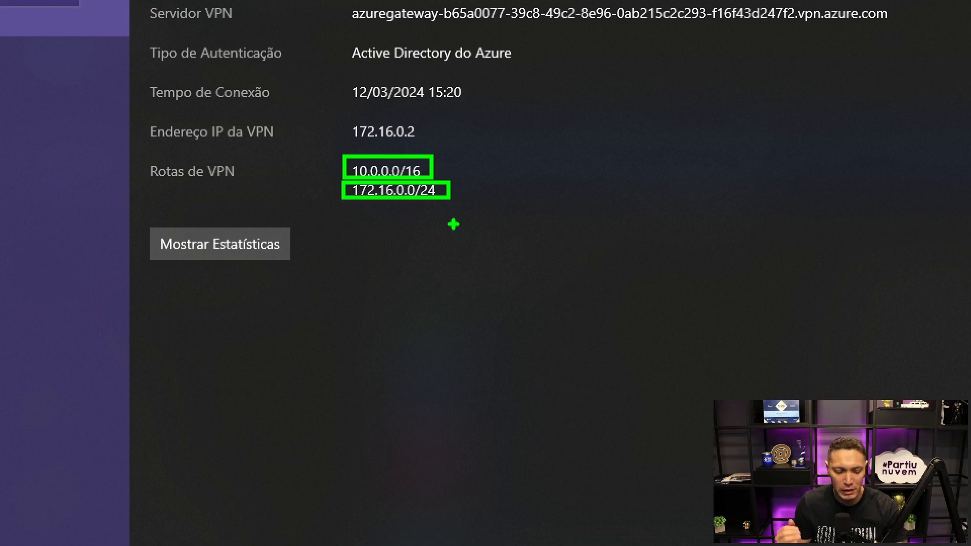
key(Escape)
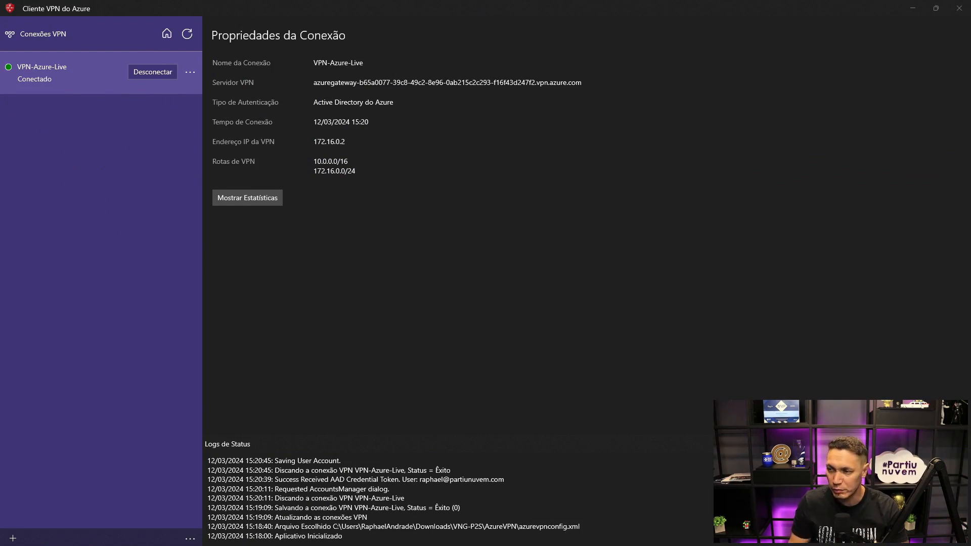
- Run ipconfig /all in a command prompt and examine the IPv4 address of the VPN-Azure-Live PPP adapter
text(ip)
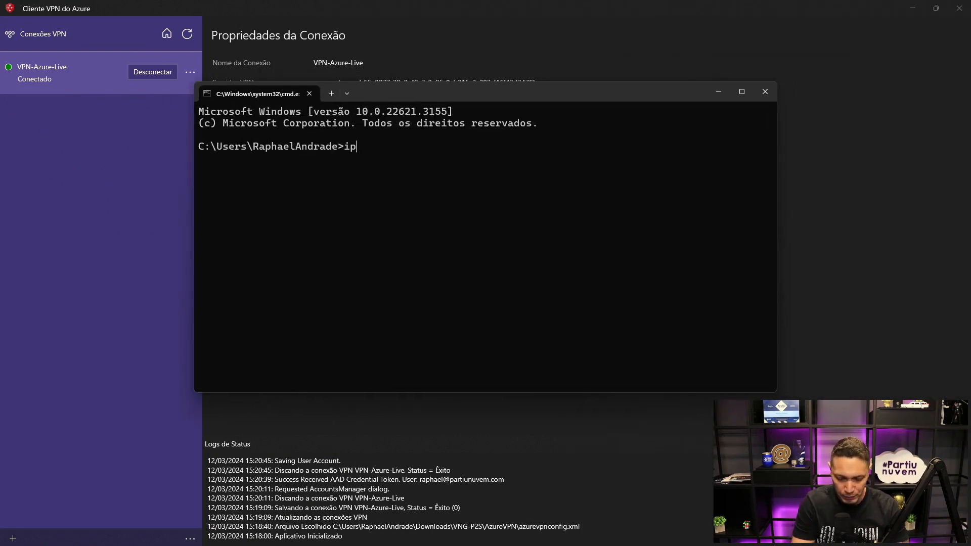
text(config /all)
key(Return)
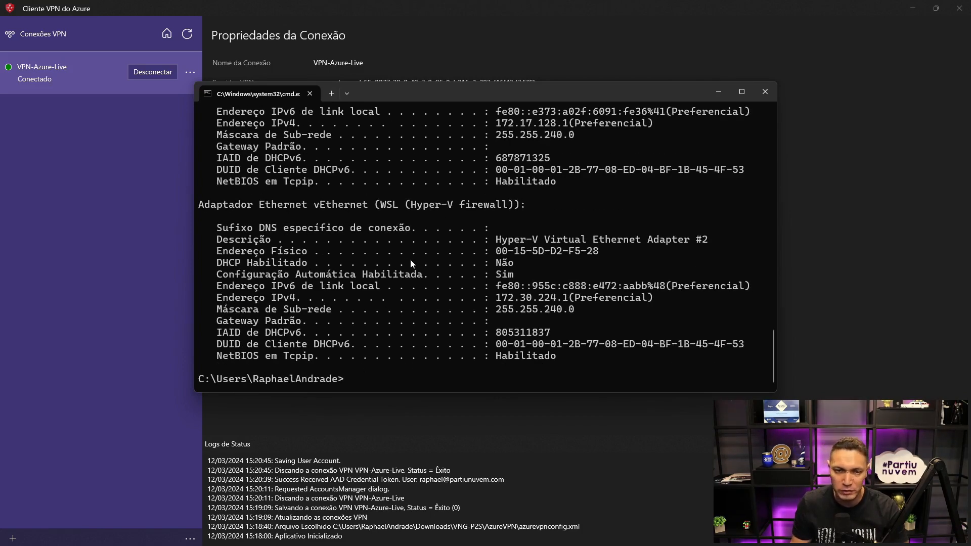
scroll(437, 278, up, 4)
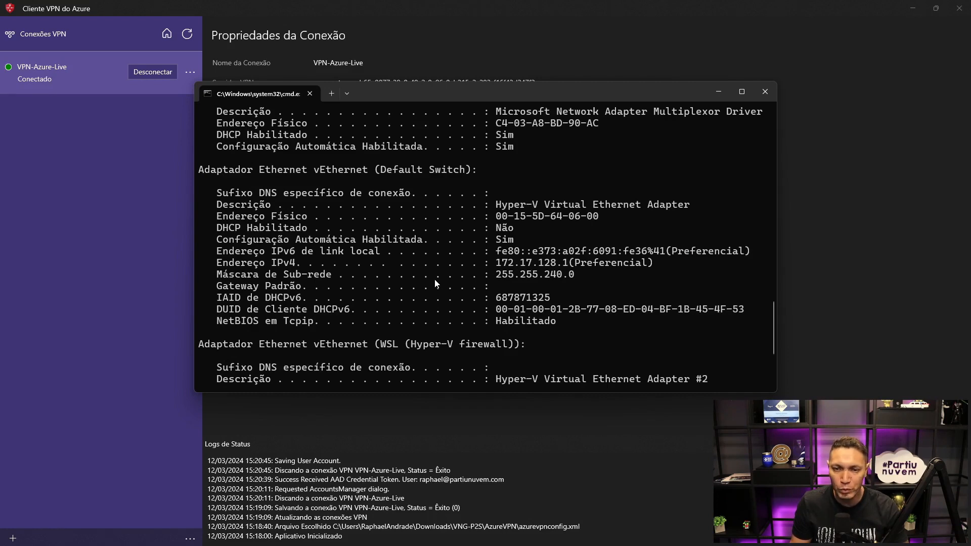
scroll(437, 283, up, 4)
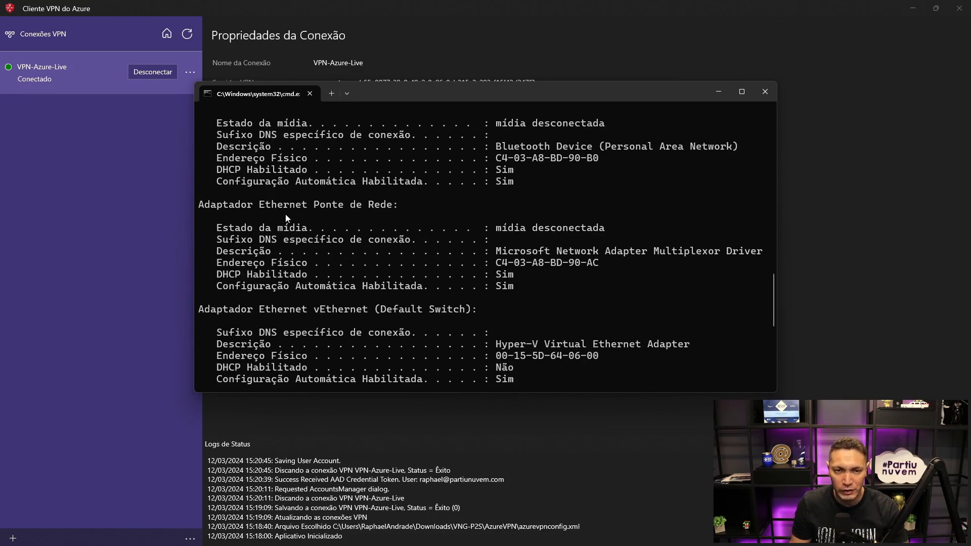
scroll(297, 220, up, 6)
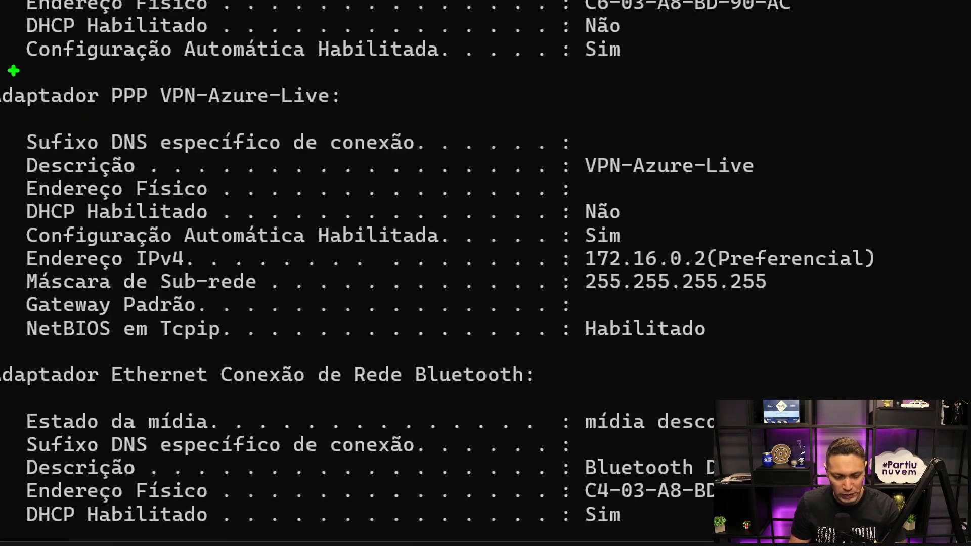
drag(12, 67, 915, 356)
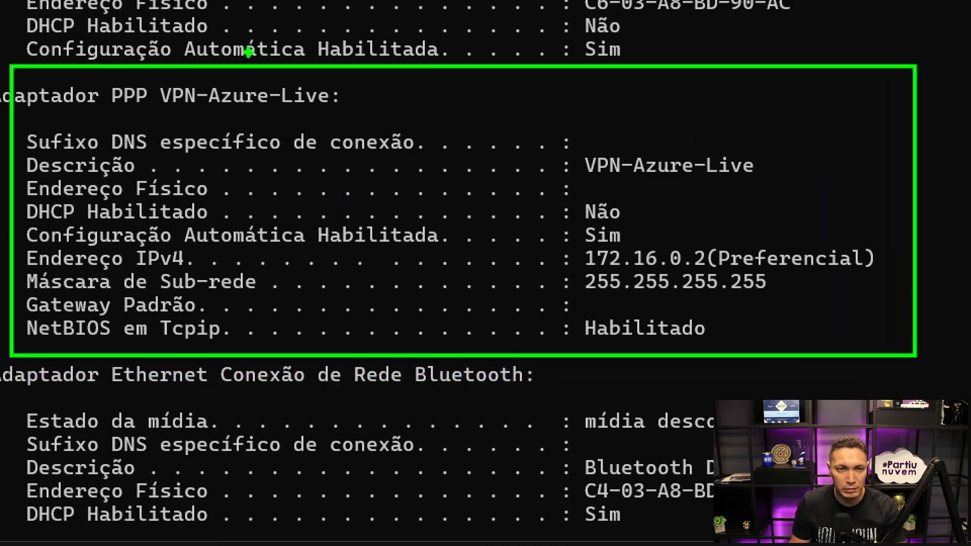
drag(345, 95, 433, 95)
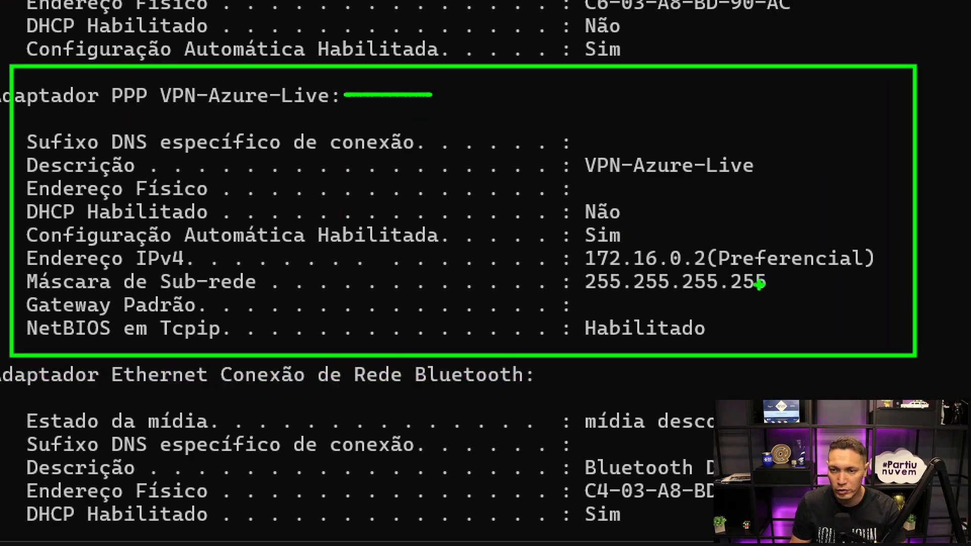
mouse_move(578, 258)
mouse_down()
mouse_move(580, 269)
mouse_move(889, 261)
mouse_up()
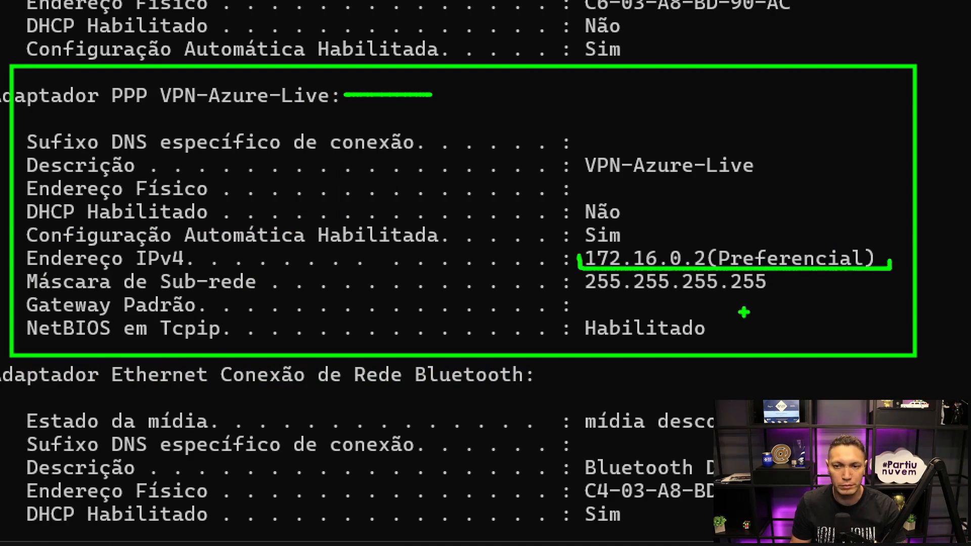
mouse_move(579, 239)
mouse_down()
mouse_move(709, 243)
mouse_move(713, 255)
mouse_up()
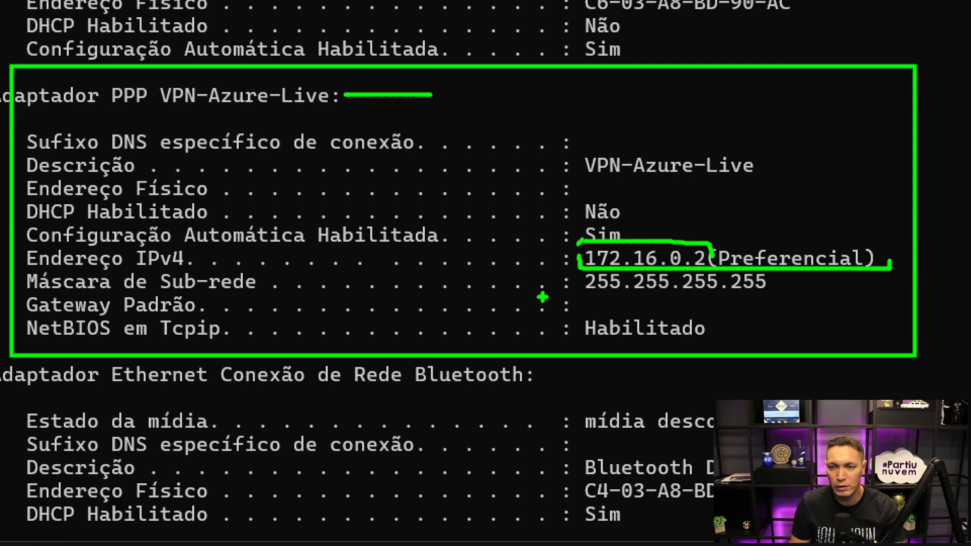
key(Escape)
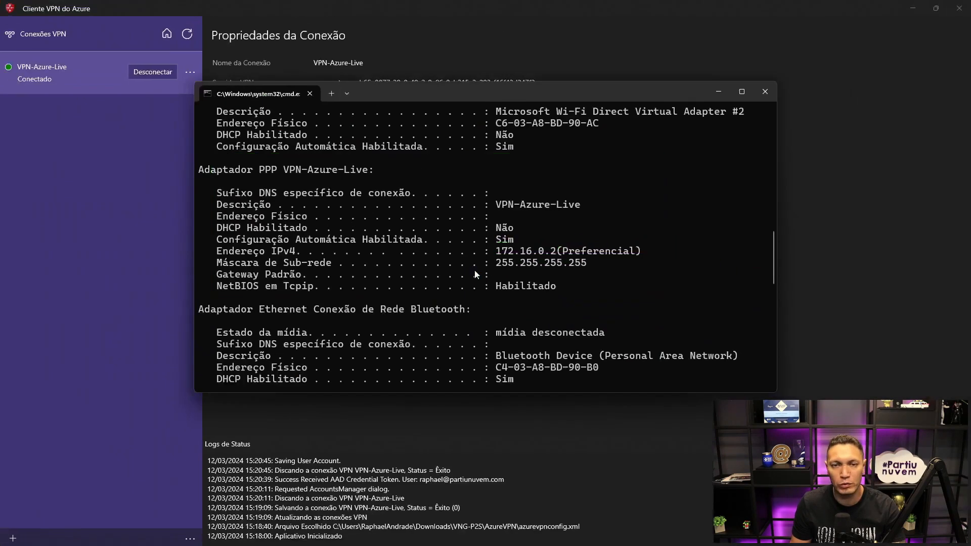
click(717, 92)
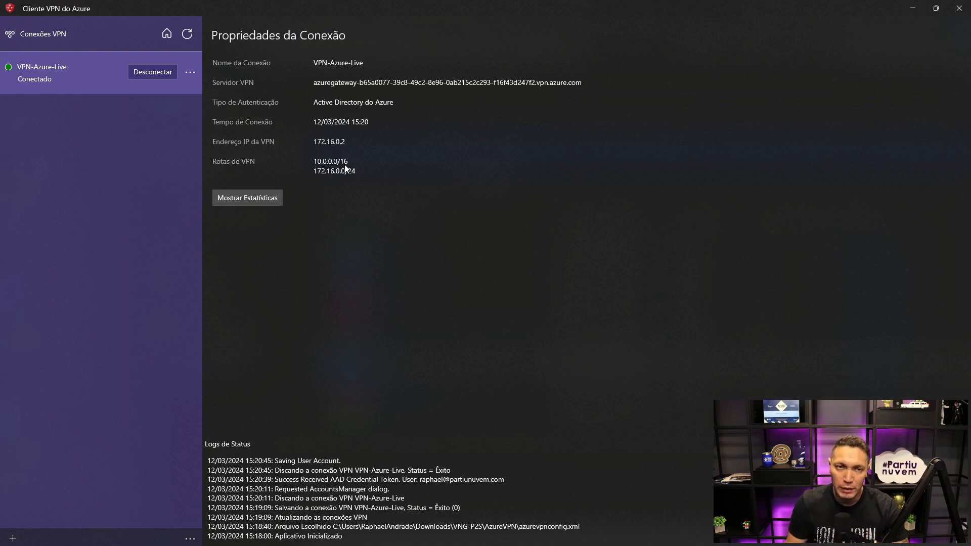
- Return to the Azure portal's virtual machines and start creating a new Azure virtual machine
click(912, 8)
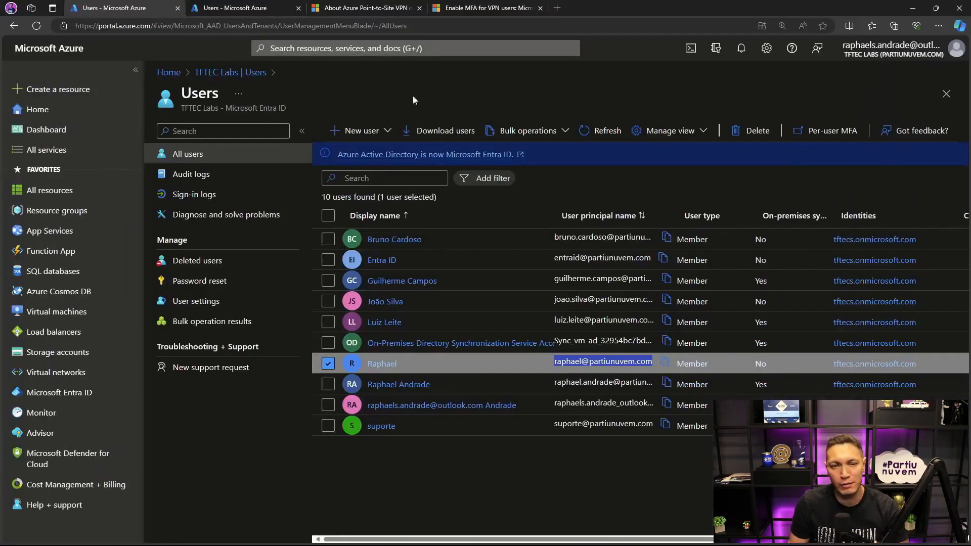
click(49, 312)
click(189, 131)
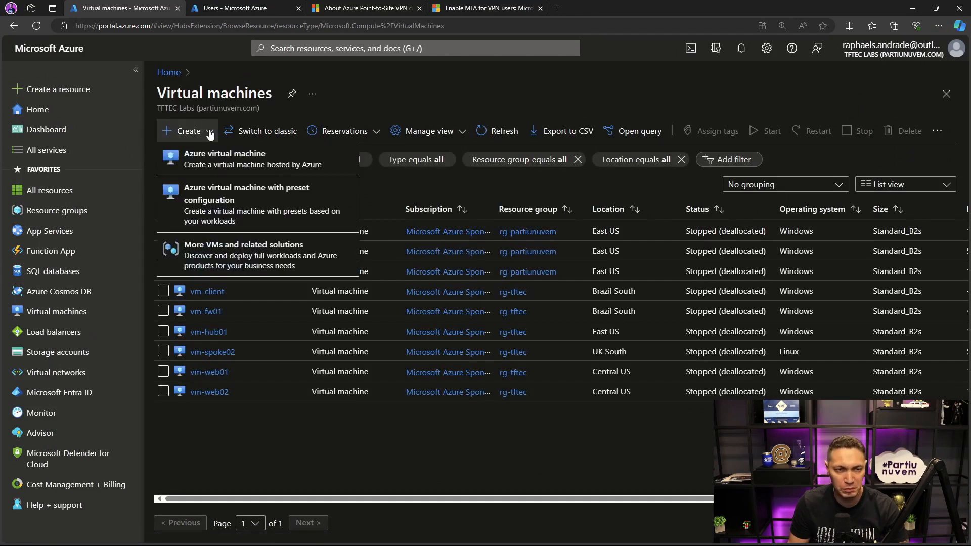
click(194, 153)
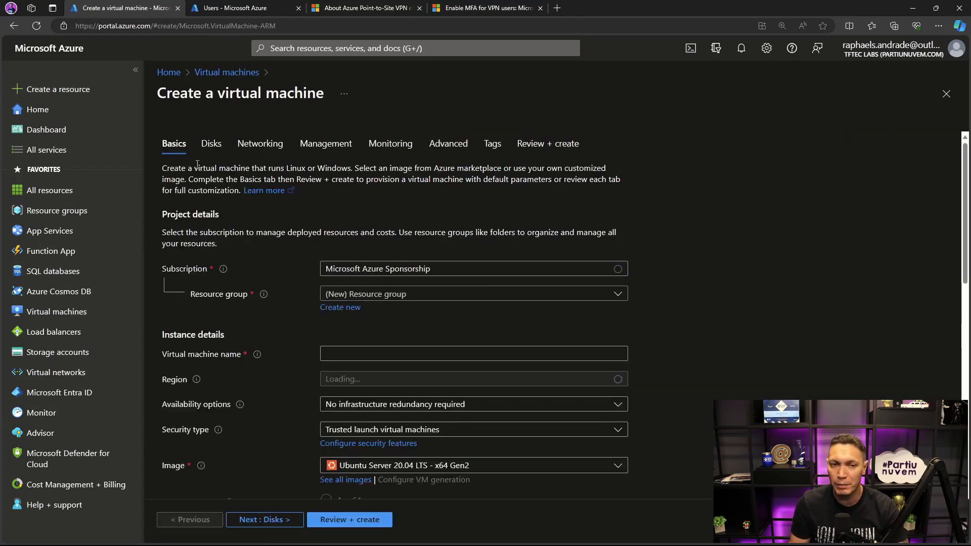
- Assign the new virtual machine to the rg-live resource group and name it vm-live
click(430, 294)
scroll(354, 450, down, 1)
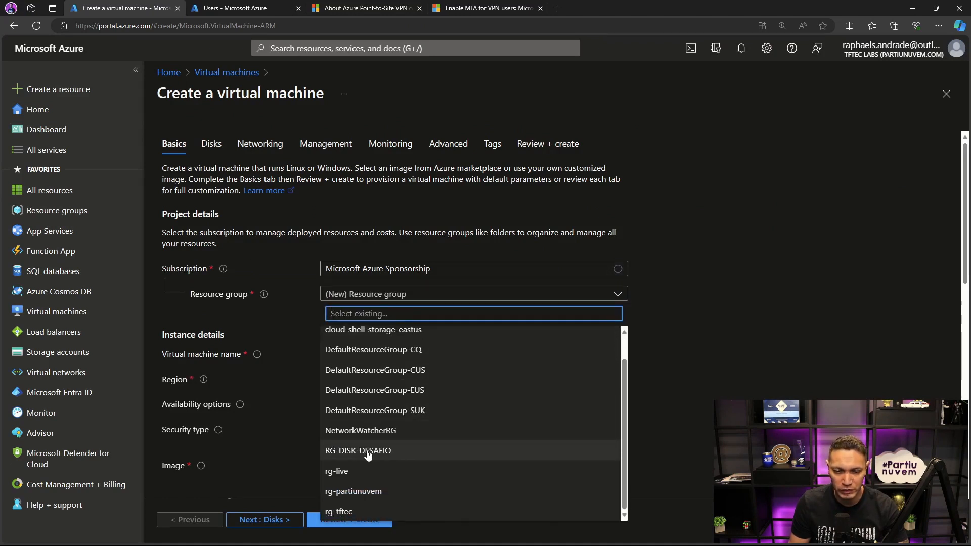
click(344, 478)
click(359, 359)
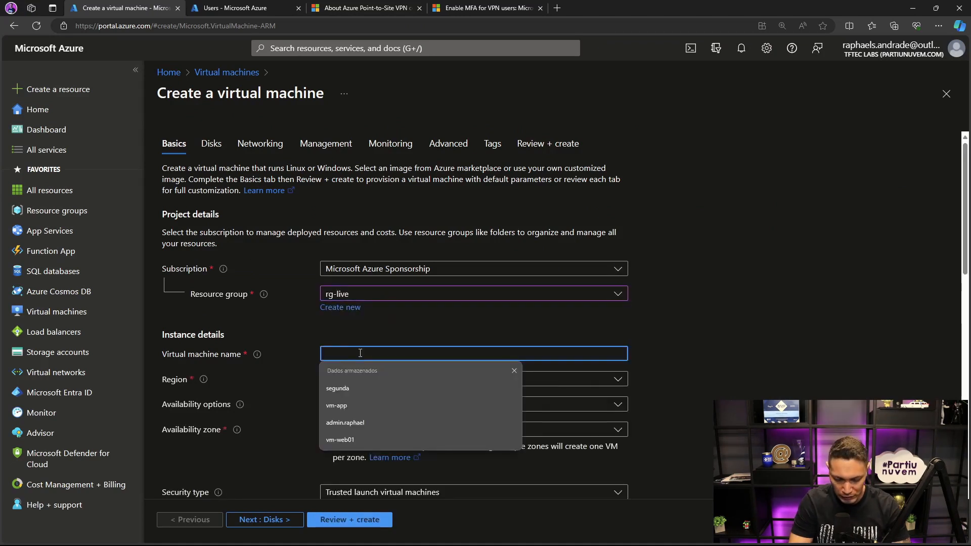
text(vm-live)
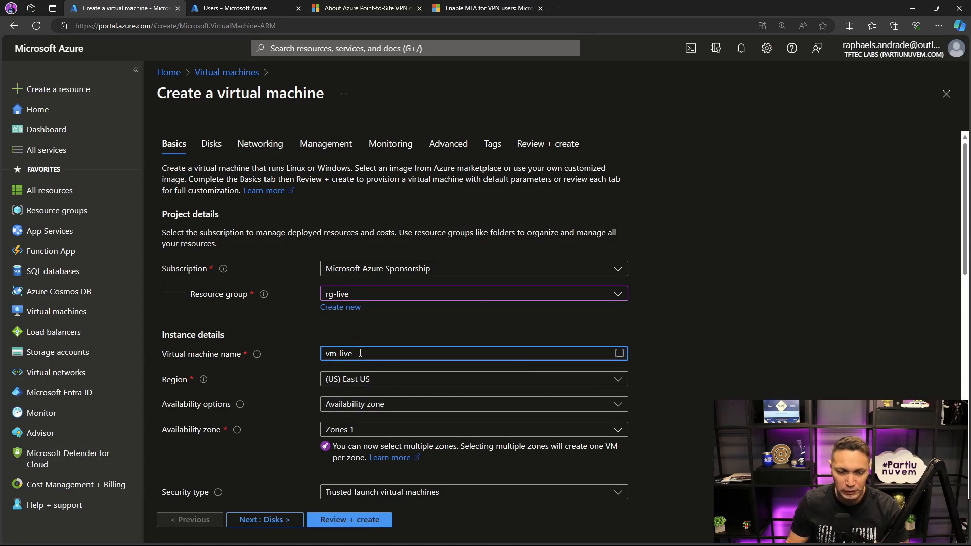
- Set the virtual machine's availability to No infrastructure redundancy required and its security type to Standard
click(373, 408)
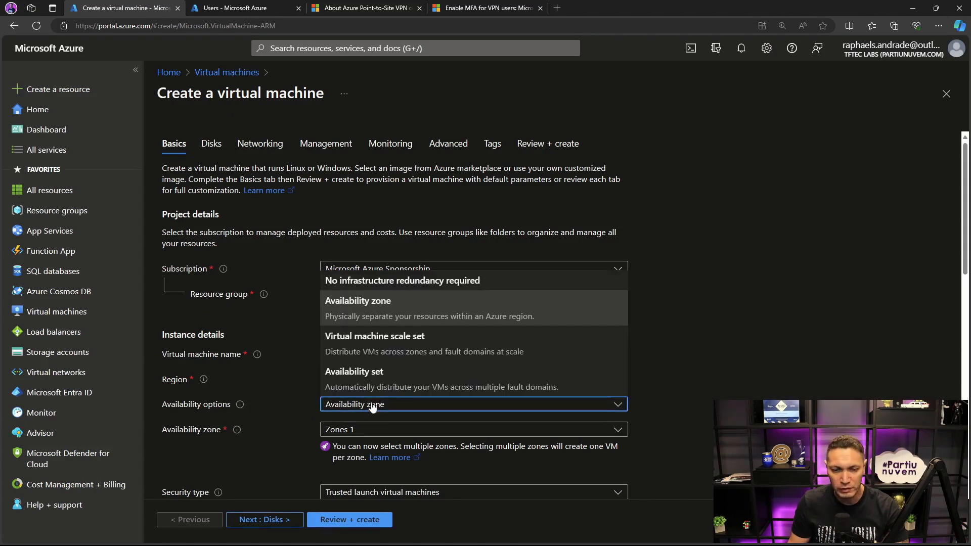
click(358, 282)
click(402, 430)
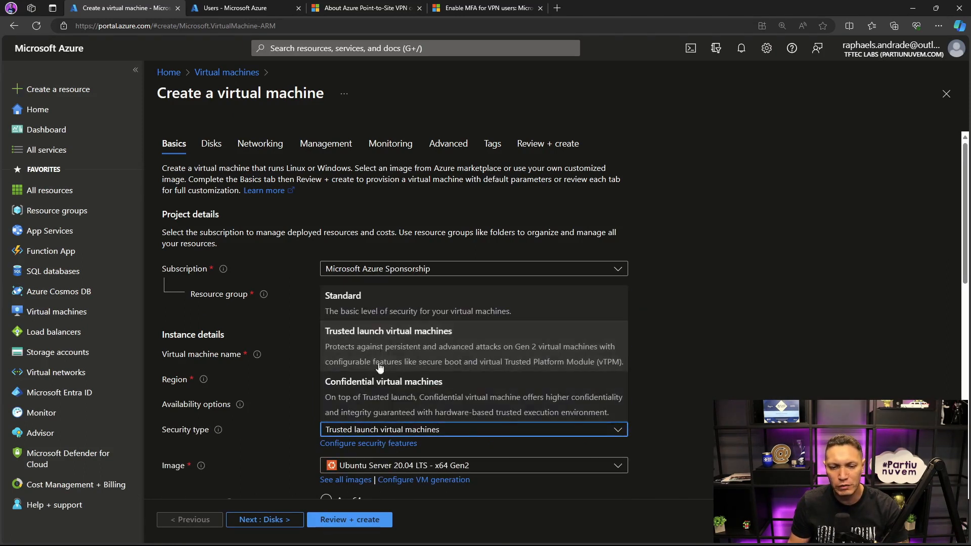
click(362, 307)
- Choose Windows Server 2022 Datacenter: Azure Edition Hotpatch - x64 Gen2 as the virtual machine's image
scroll(739, 378, down, 3)
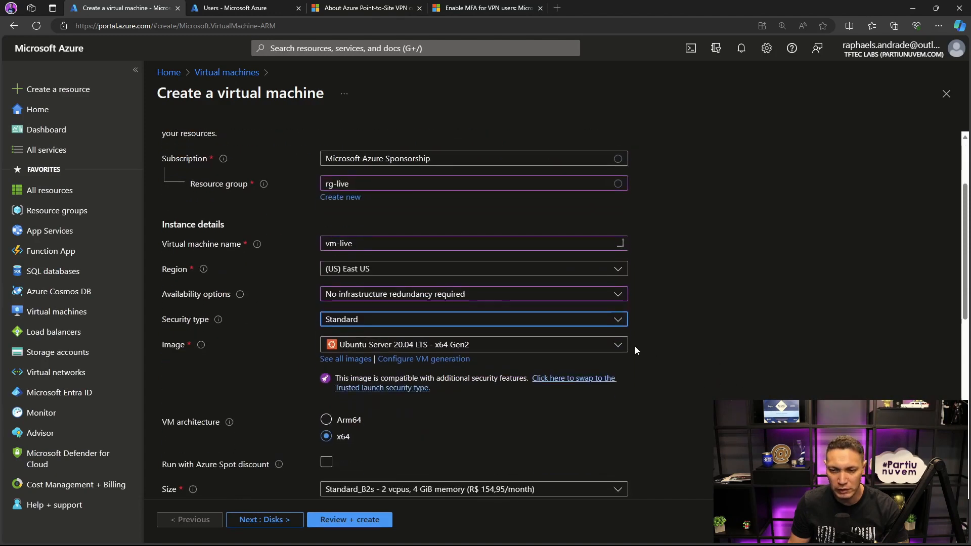
click(618, 344)
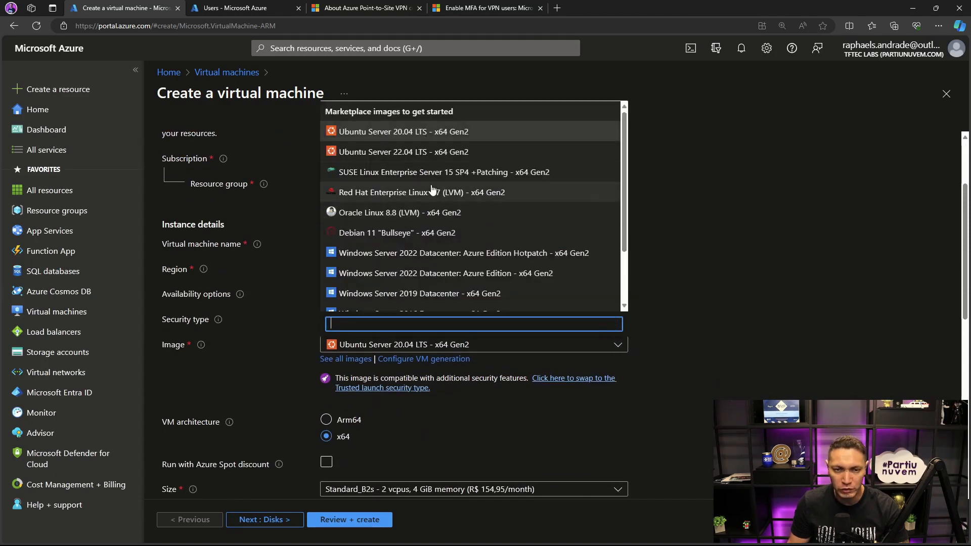
click(436, 252)
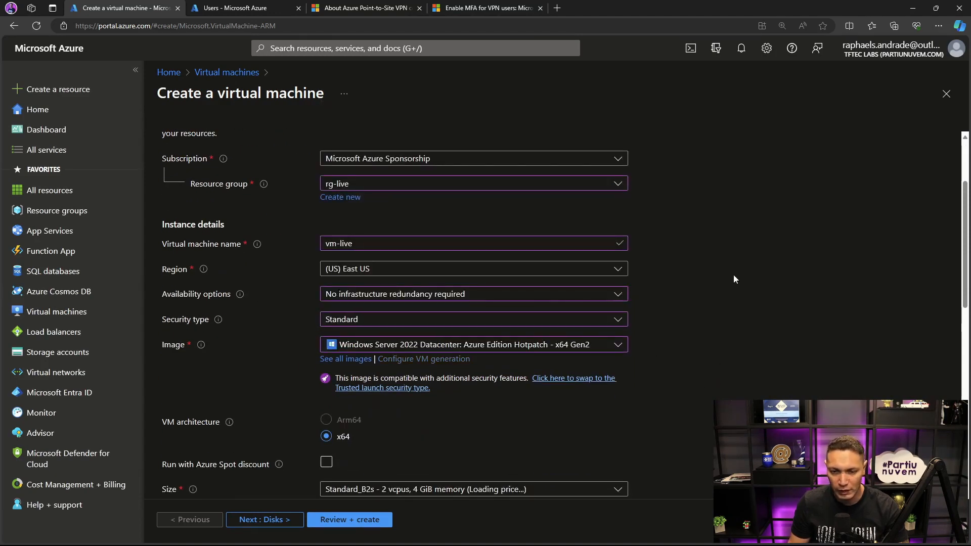
- Fill in the administrator account with the stored admin username, then enter and confirm the account password
scroll(733, 274, down, 2)
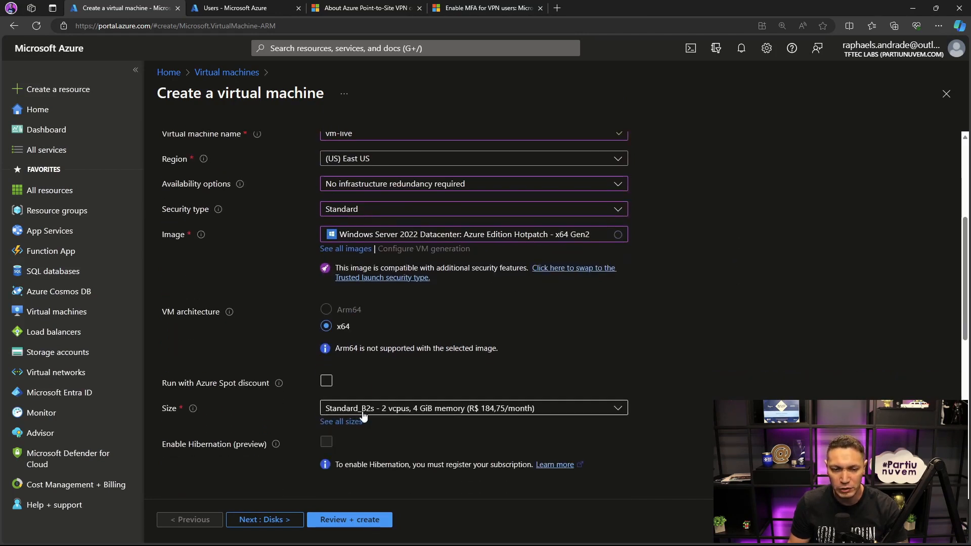
scroll(619, 379, down, 2)
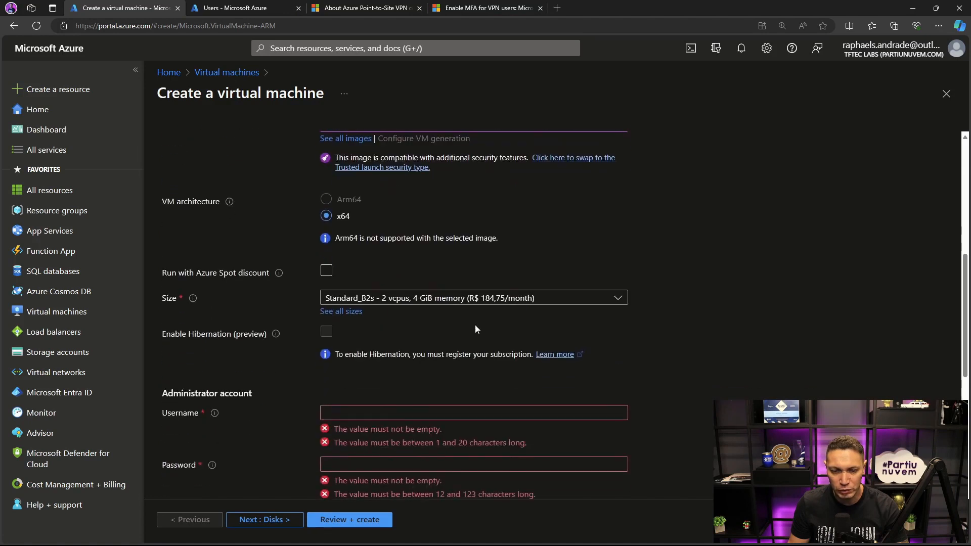
click(405, 412)
text(admin.raphael)
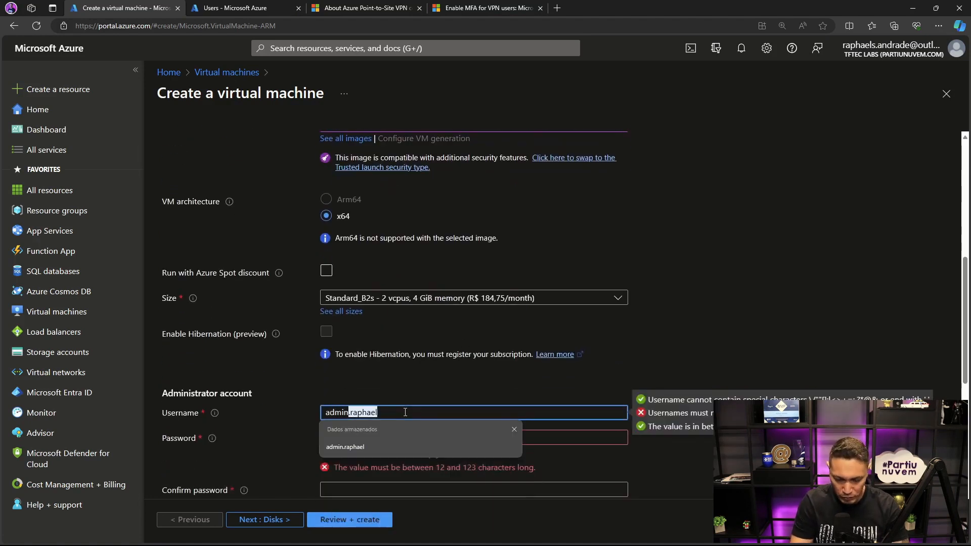
click(364, 447)
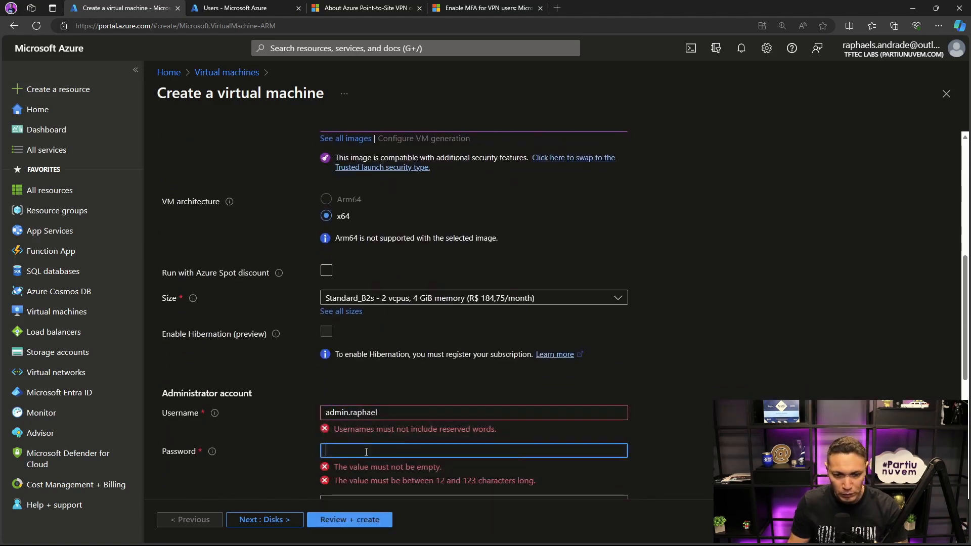
click(362, 435)
text(••••••••••)
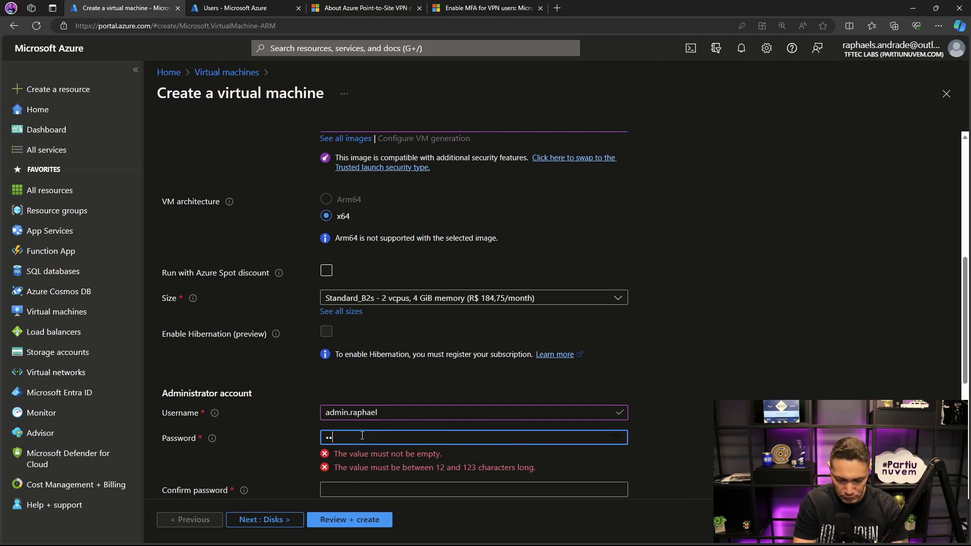
text(•)
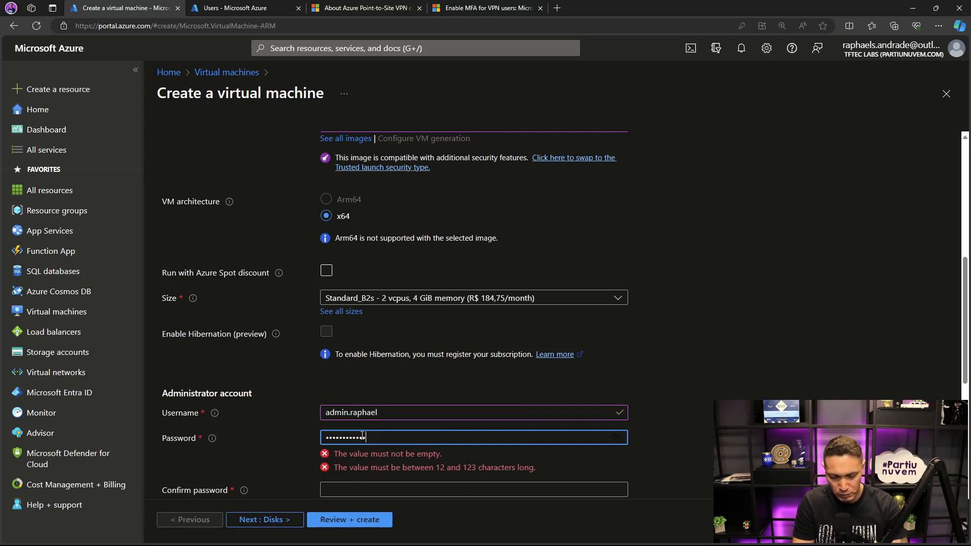
key(Tab)
text(•••••••••••)
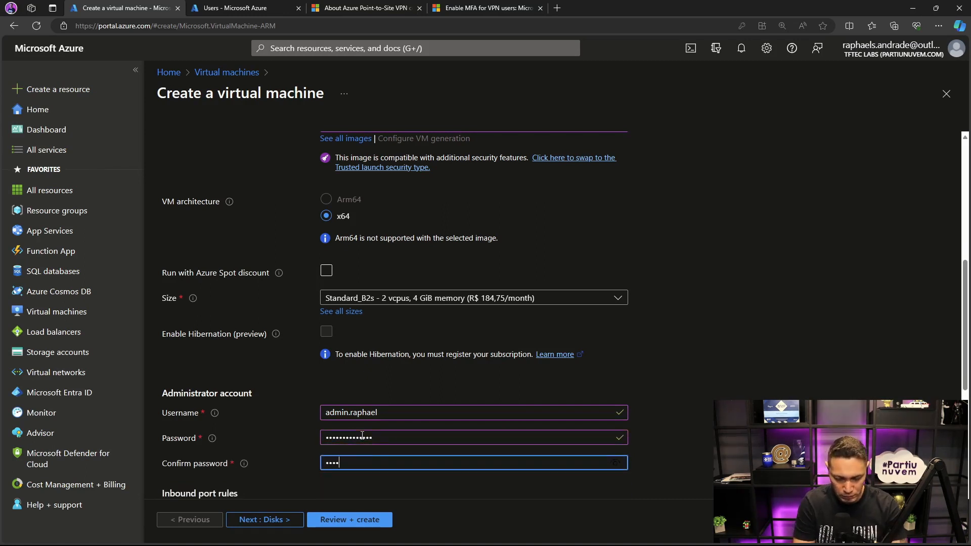
text(•••)
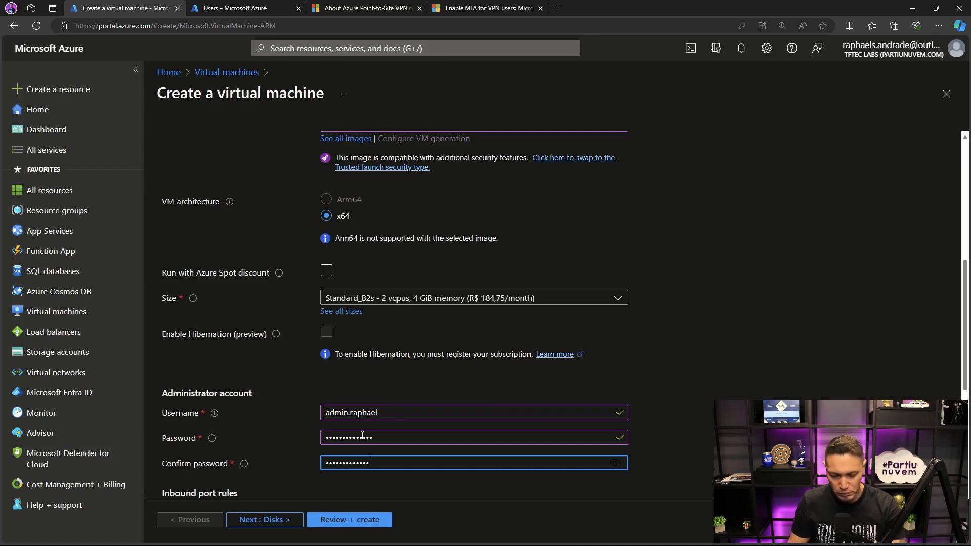
scroll(305, 487, down, 3)
- Keep the default disk settings and set the network interface's public IP to None
click(285, 522)
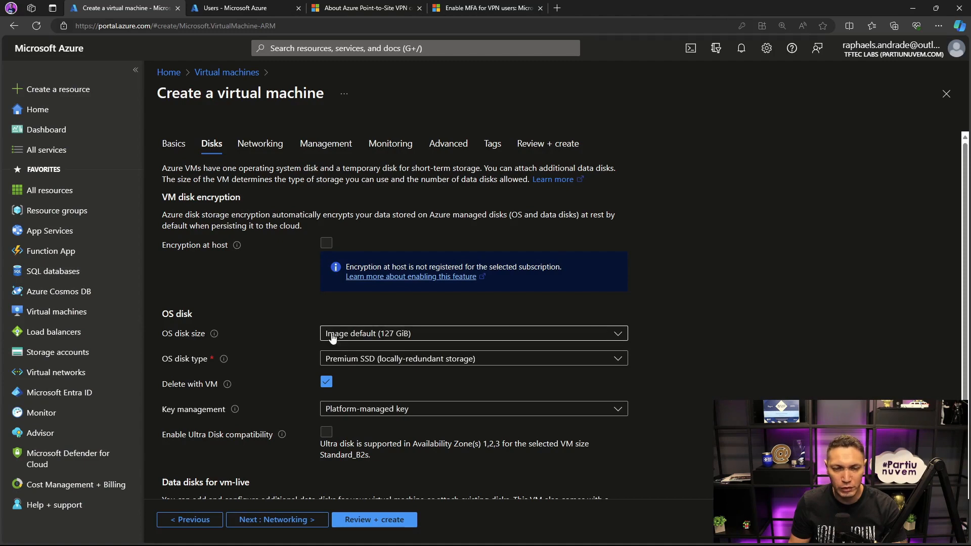
click(286, 519)
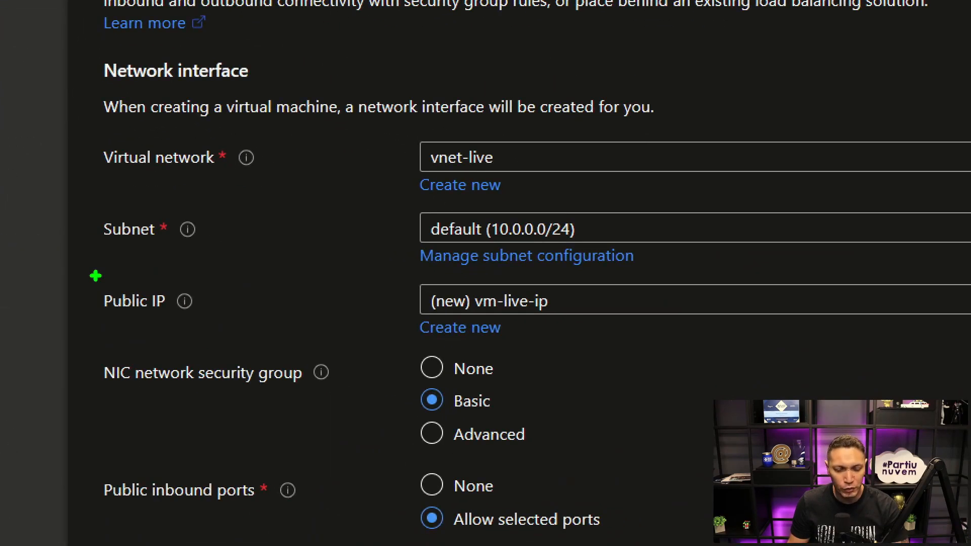
mouse_move(95, 275)
mouse_down()
mouse_move(584, 331)
mouse_move(587, 348)
mouse_up()
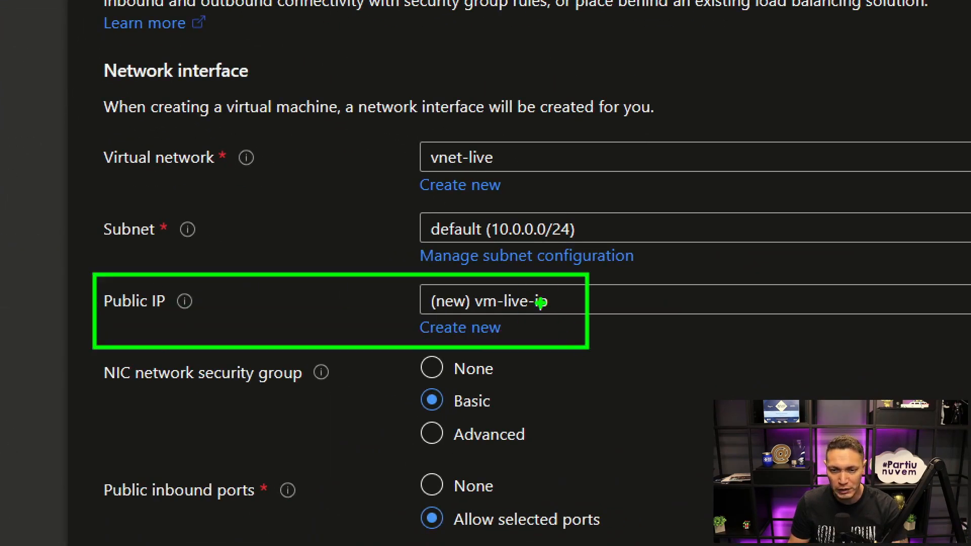
click(350, 333)
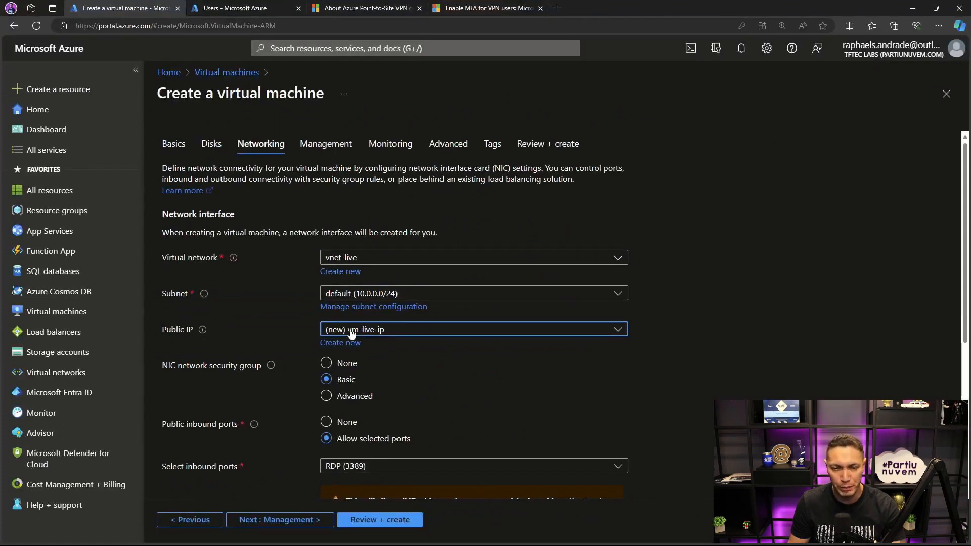
click(335, 367)
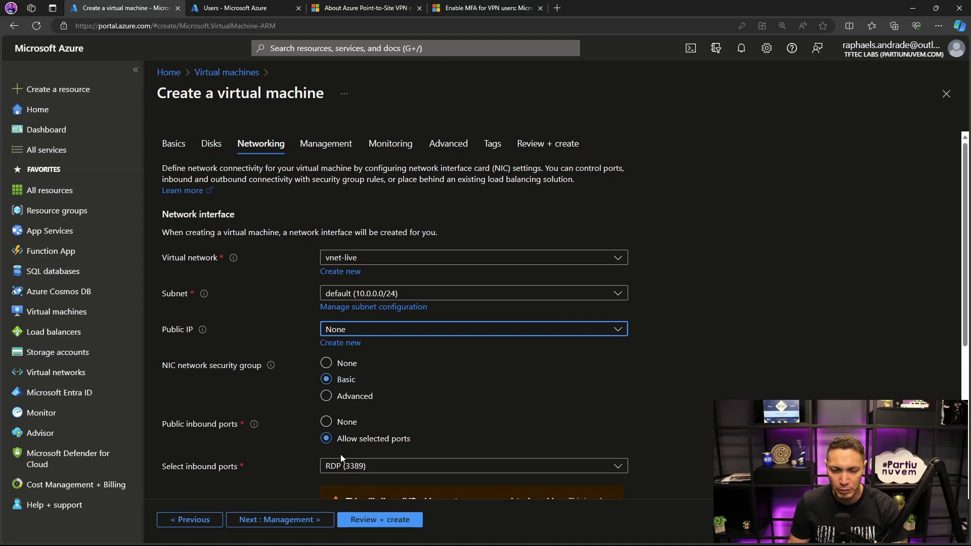
- Keep the default management, monitoring and advanced settings, and add the tag ENV with the value Live-VPN
click(293, 520)
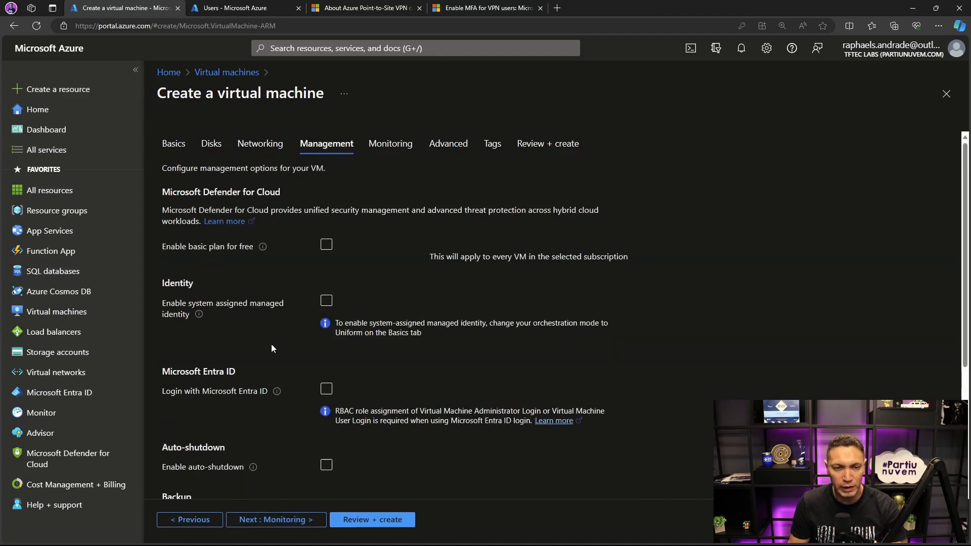
click(283, 520)
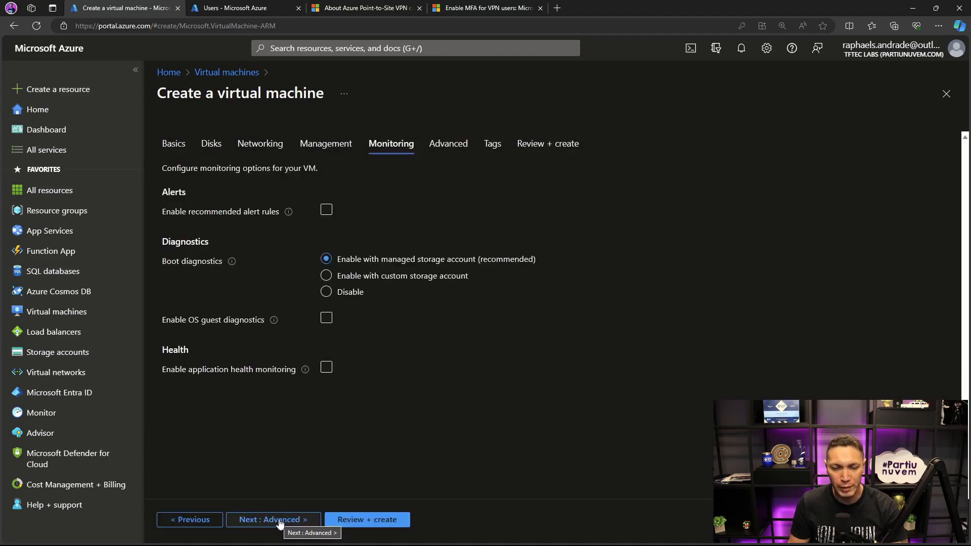
click(280, 521)
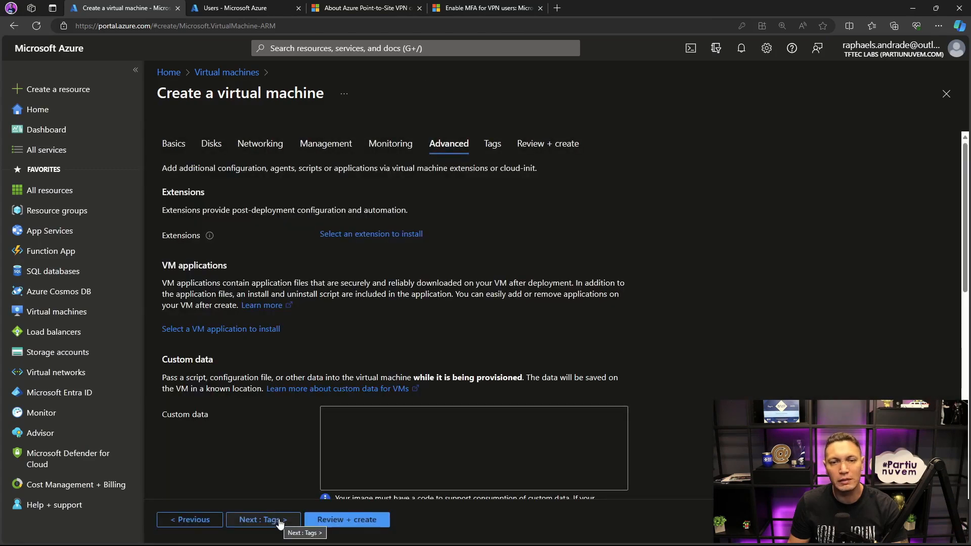
click(280, 521)
click(241, 245)
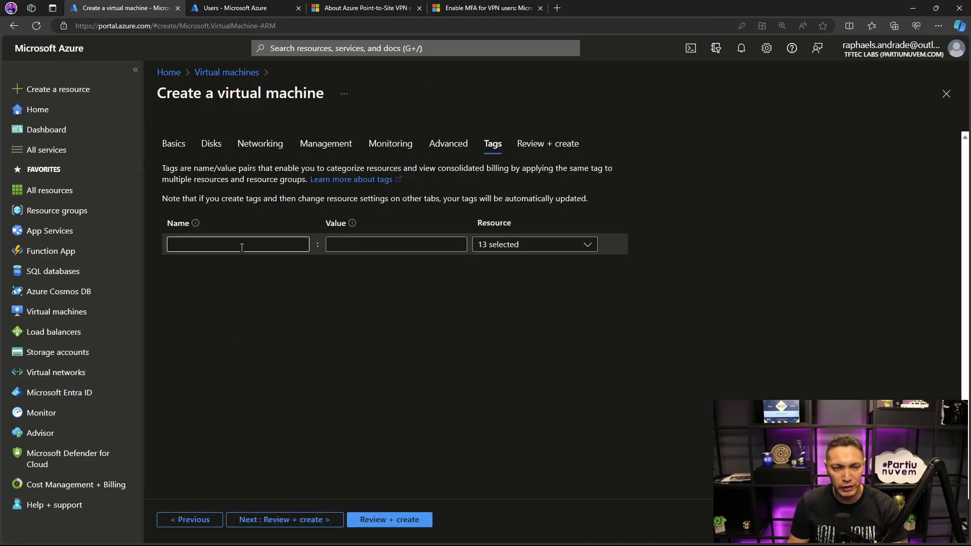
click(254, 320)
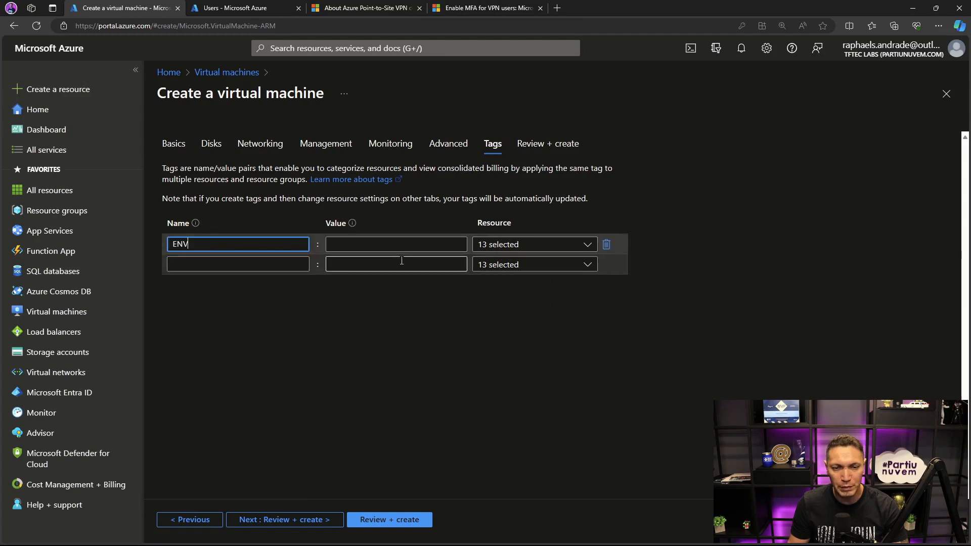
click(424, 244)
click(371, 262)
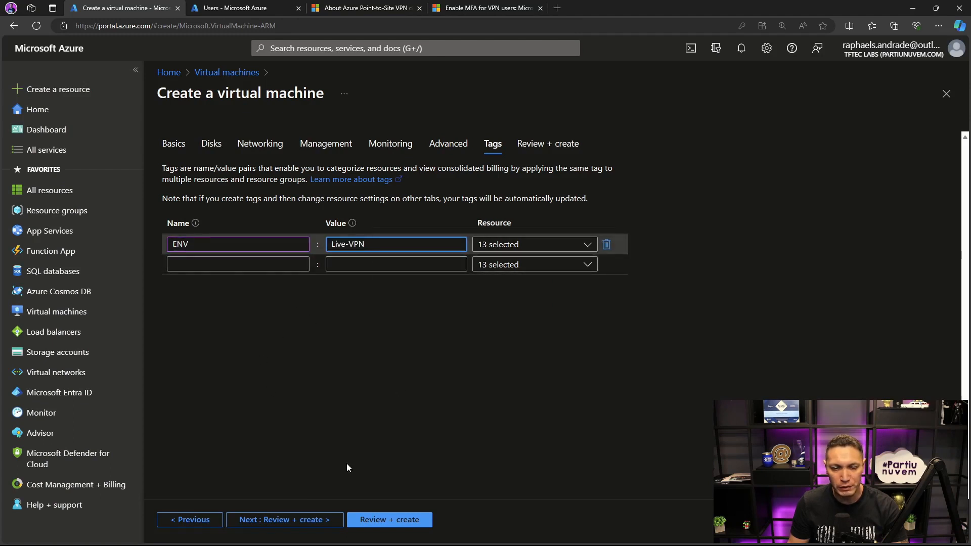
- Validate the virtual machine's configuration and start its deployment
click(383, 520)
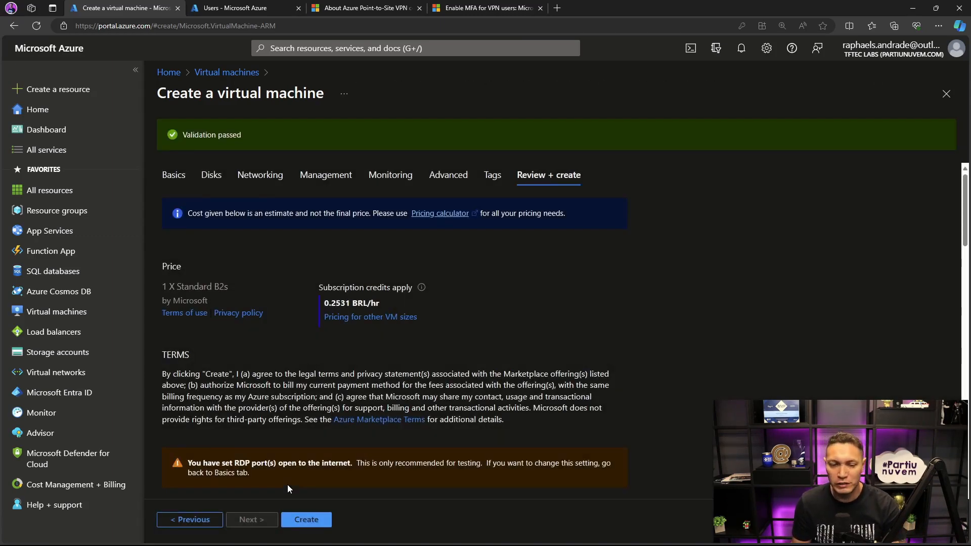
click(302, 521)
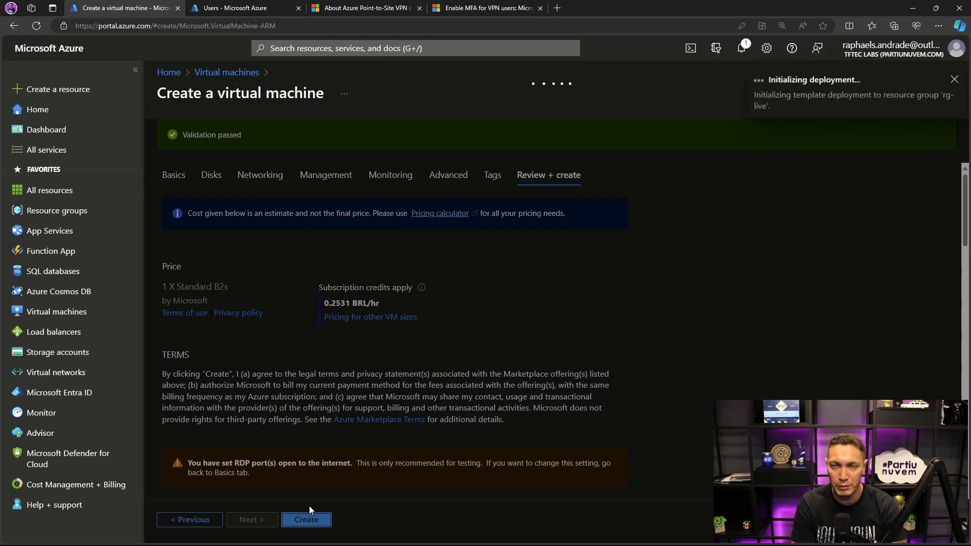
- Examine the Microsoft Learn article on MFA for VPN users, covering Enable authentication and Option 1 - Per User access
click(480, 8)
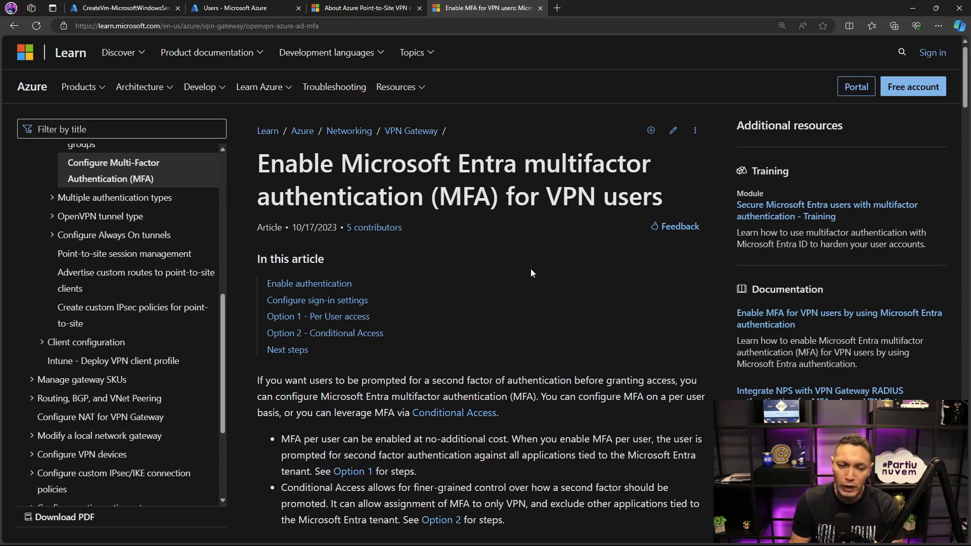
scroll(530, 270, down, 5)
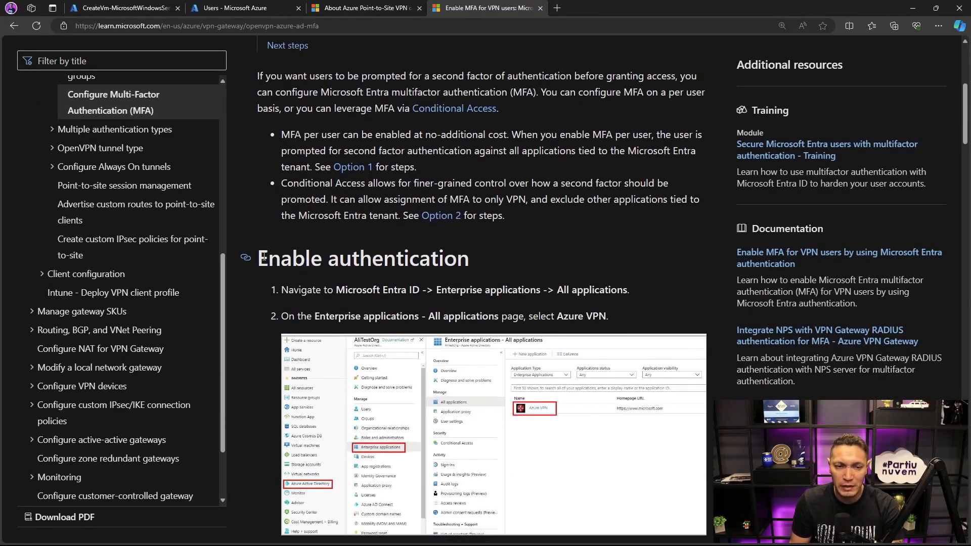
drag(263, 257, 469, 259)
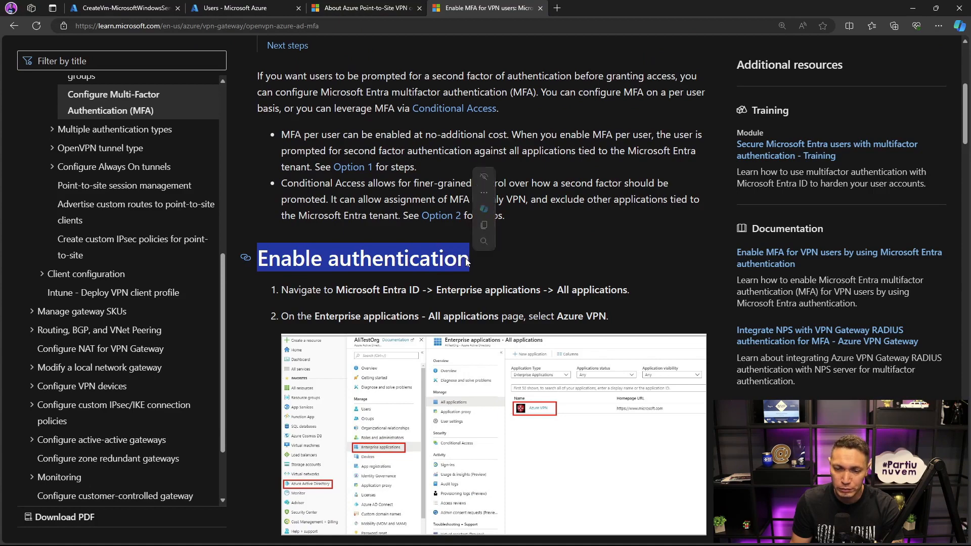
click(473, 248)
scroll(413, 302, down, 3)
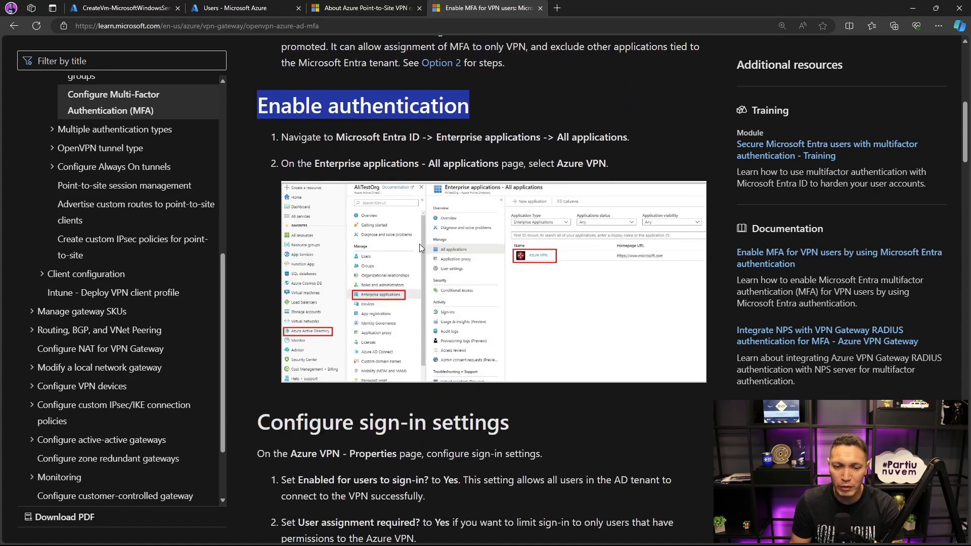
scroll(404, 233, up, 2)
scroll(416, 230, down, 8)
scroll(415, 229, down, 11)
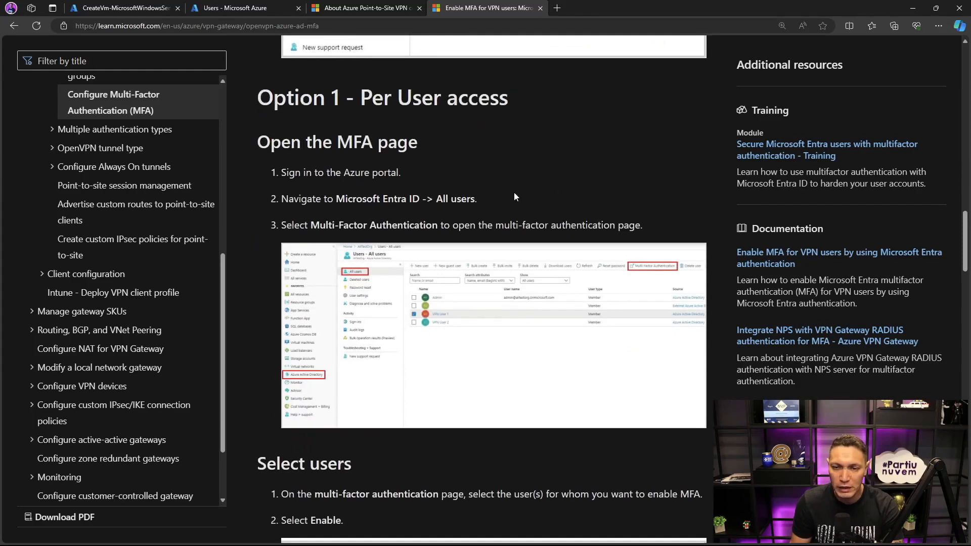
scroll(449, 332, down, 1)
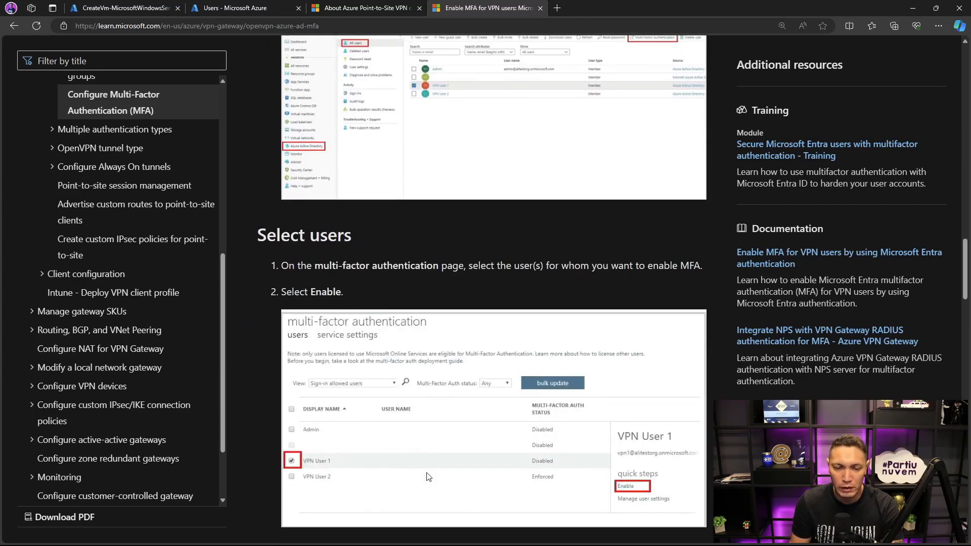
scroll(438, 424, up, 2)
scroll(438, 419, up, 1)
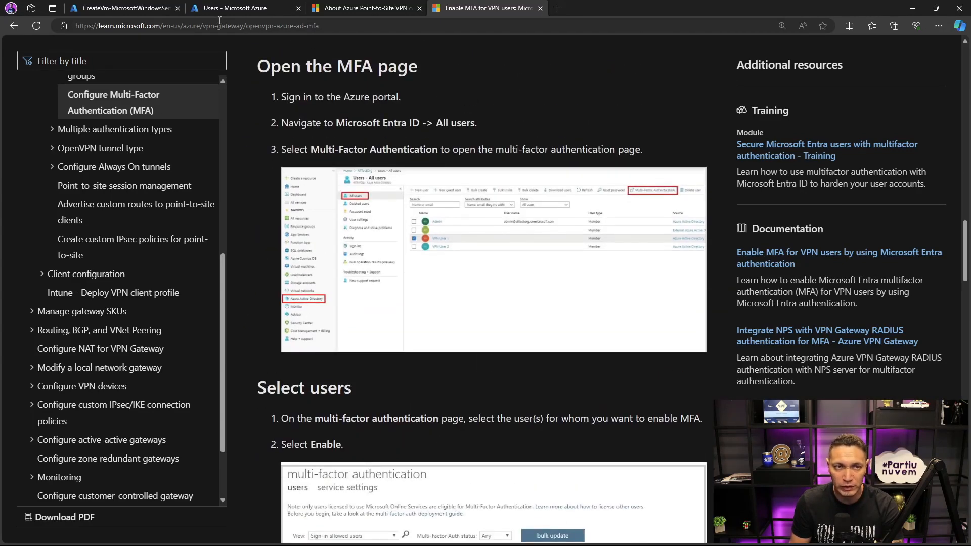
- Return to the Entra ID Users list and try to open the per-user MFA page with one member selected
click(229, 11)
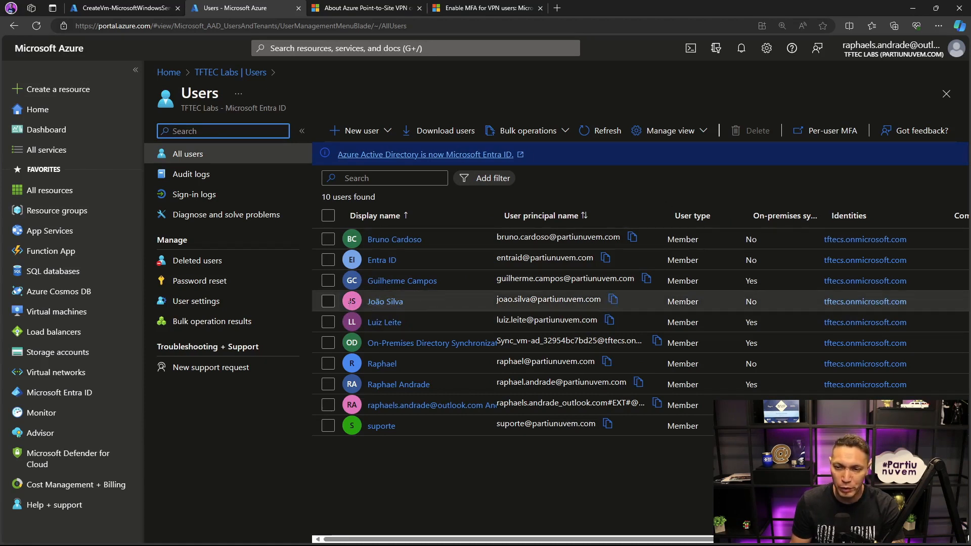
click(328, 303)
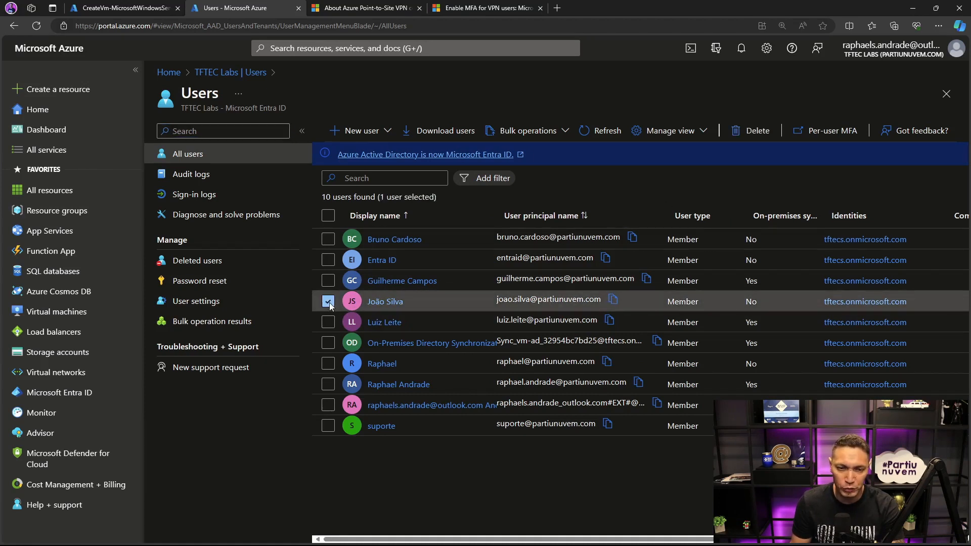
click(835, 132)
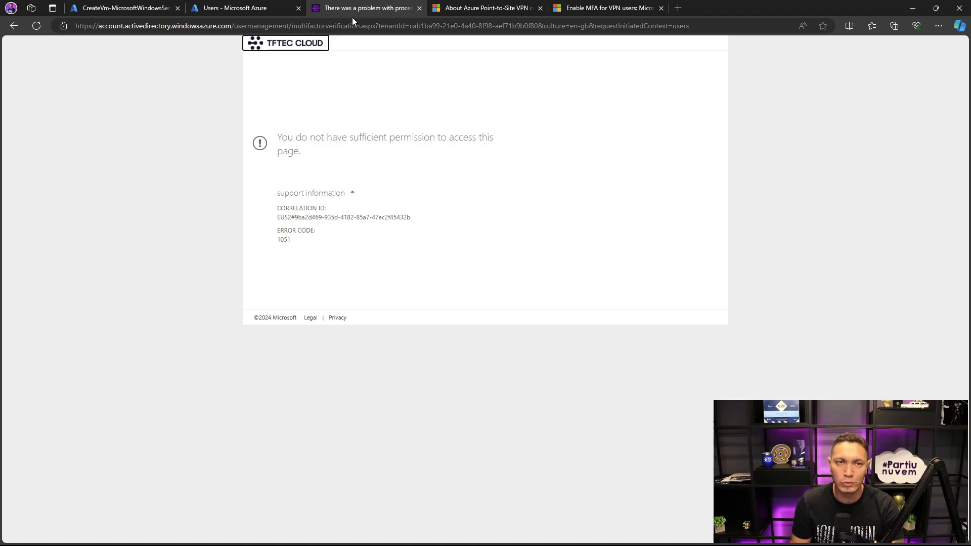
click(419, 8)
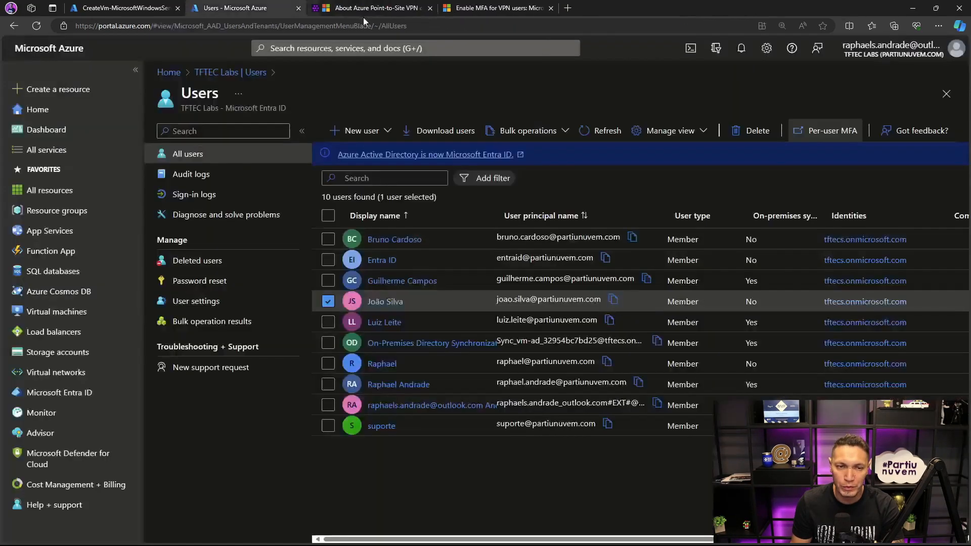
- Retry opening the per-user MFA page with other accounts selected, including the first listed user and suporte
click(327, 304)
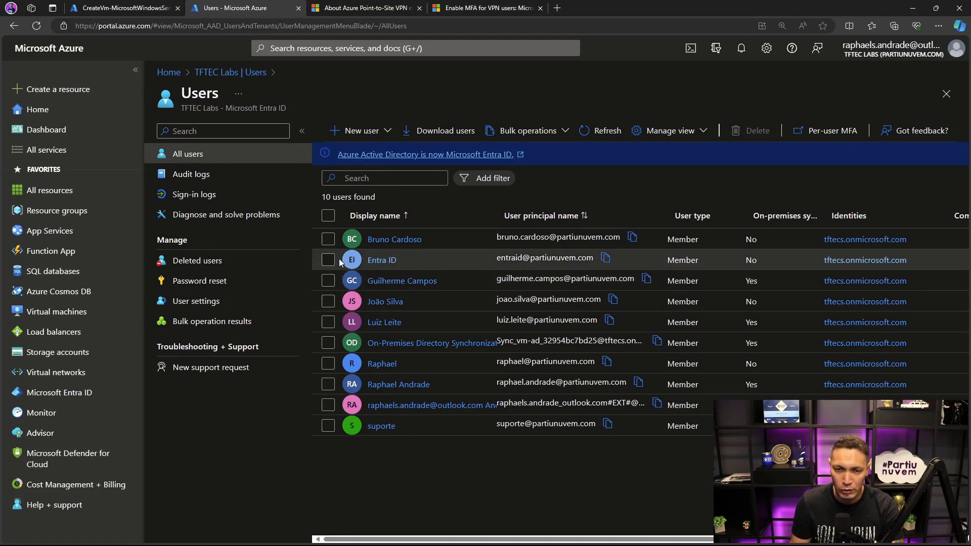
click(341, 240)
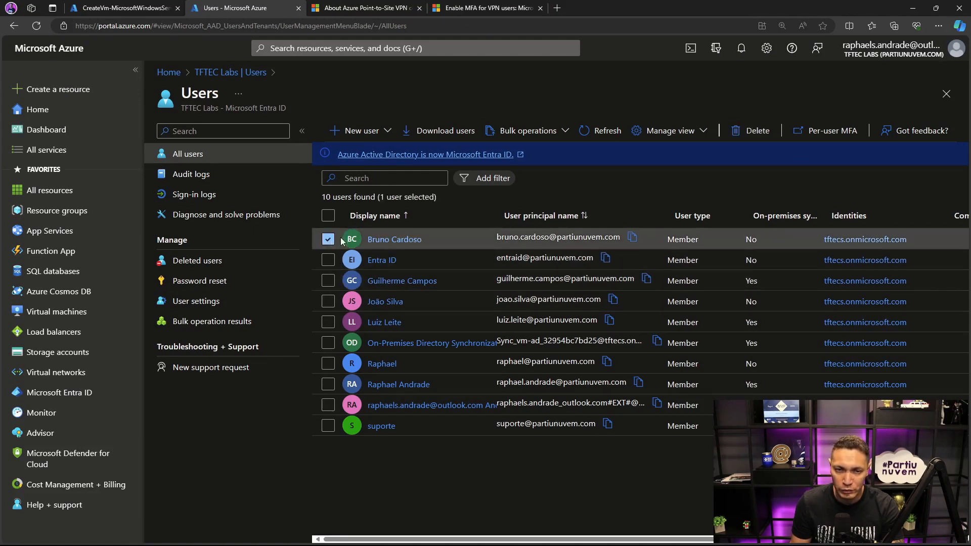
click(814, 132)
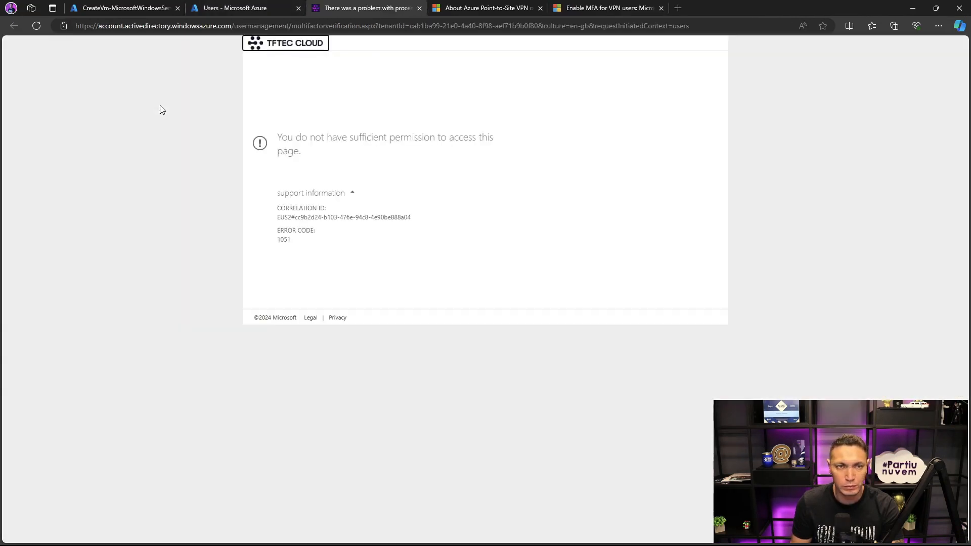
click(419, 8)
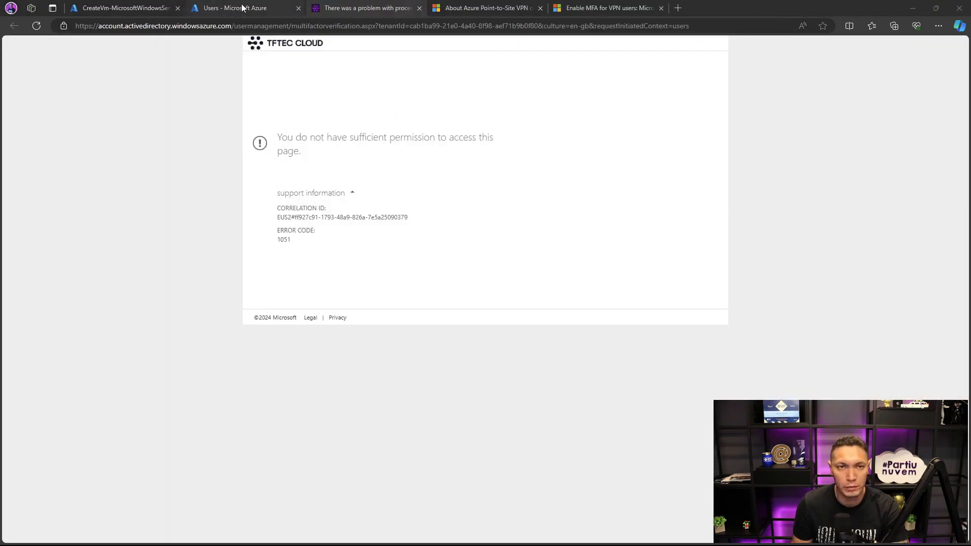
click(237, 8)
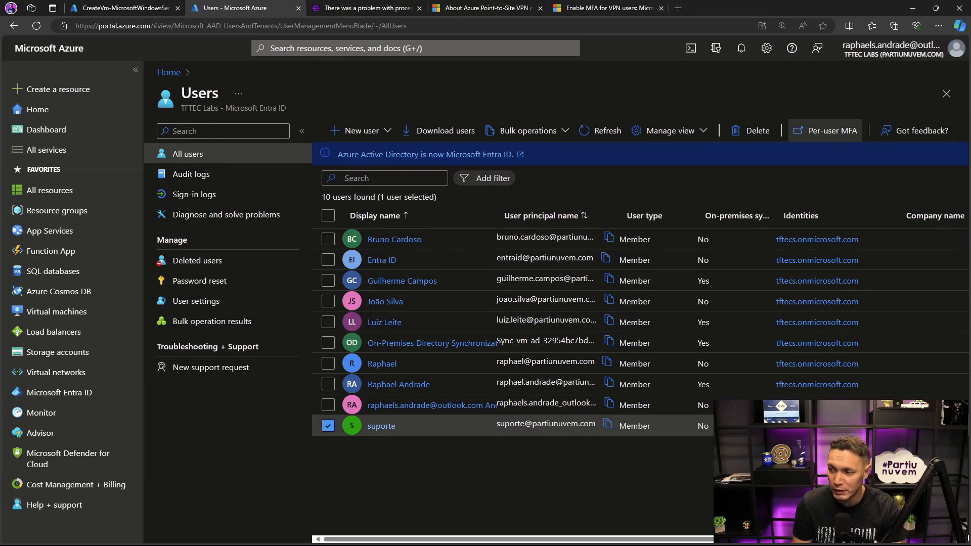
- Switch to the InPrivate browser window and open the per-user MFA page with the first listed user selected
key(alt+Tab)
key(alt+Tab)
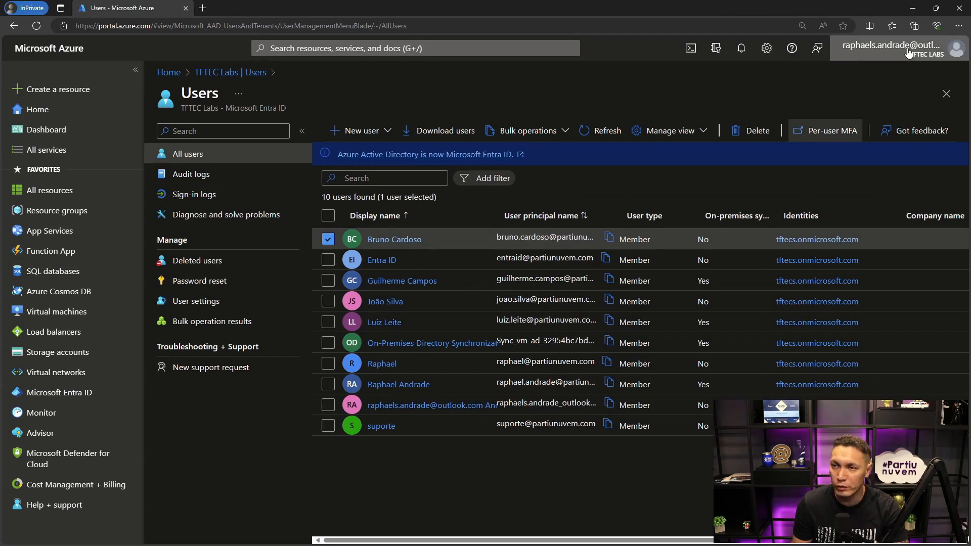
click(329, 241)
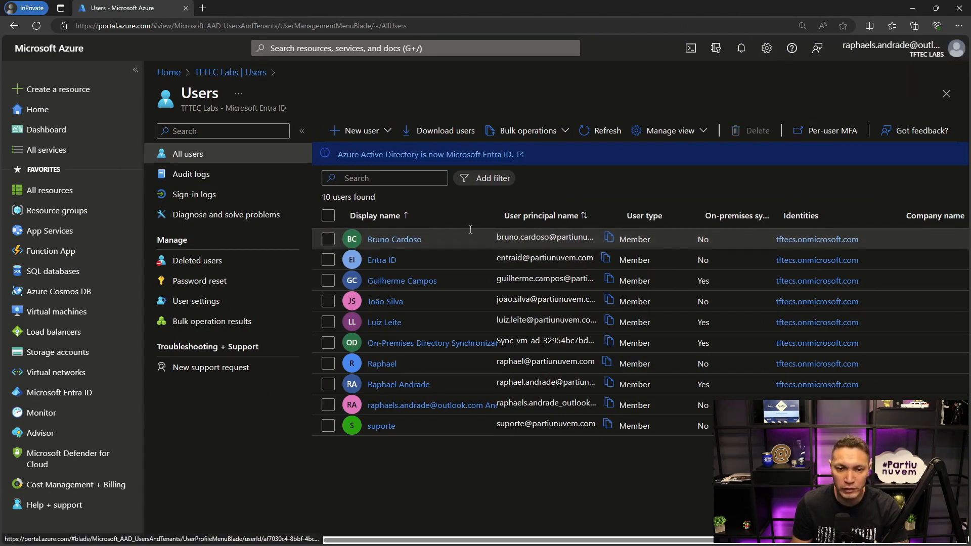
click(328, 241)
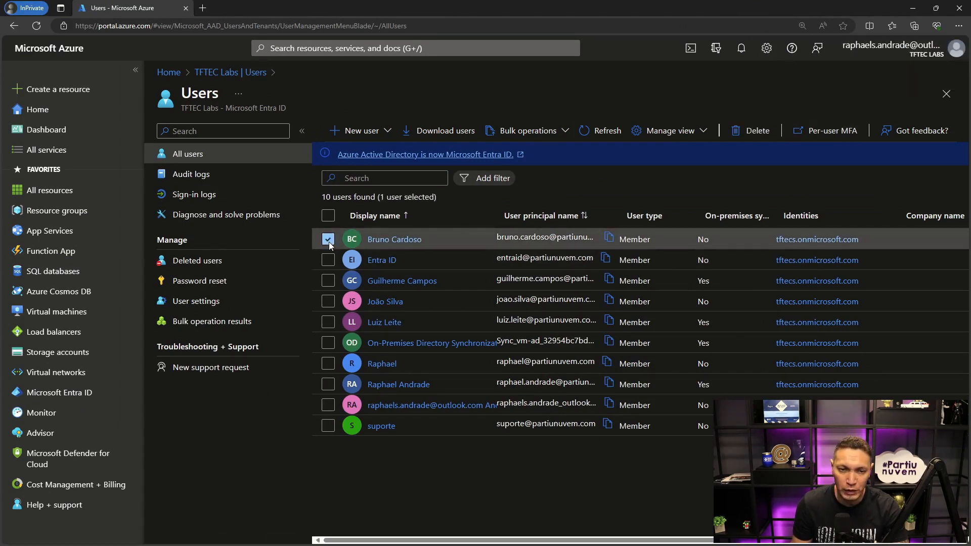
click(829, 130)
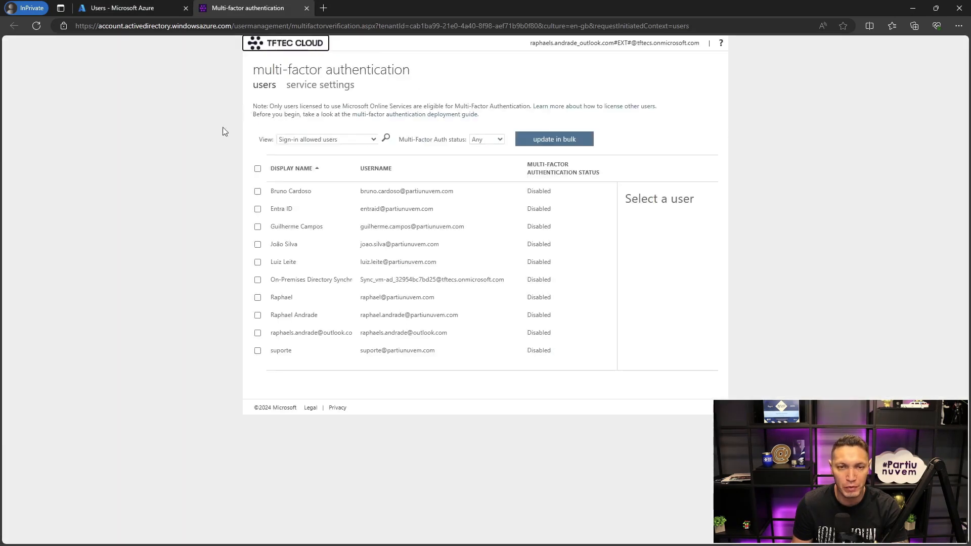
- Check the MFA quick steps for the first listed user, clear the selection, and open the multi-factor authentication service settings
click(257, 192)
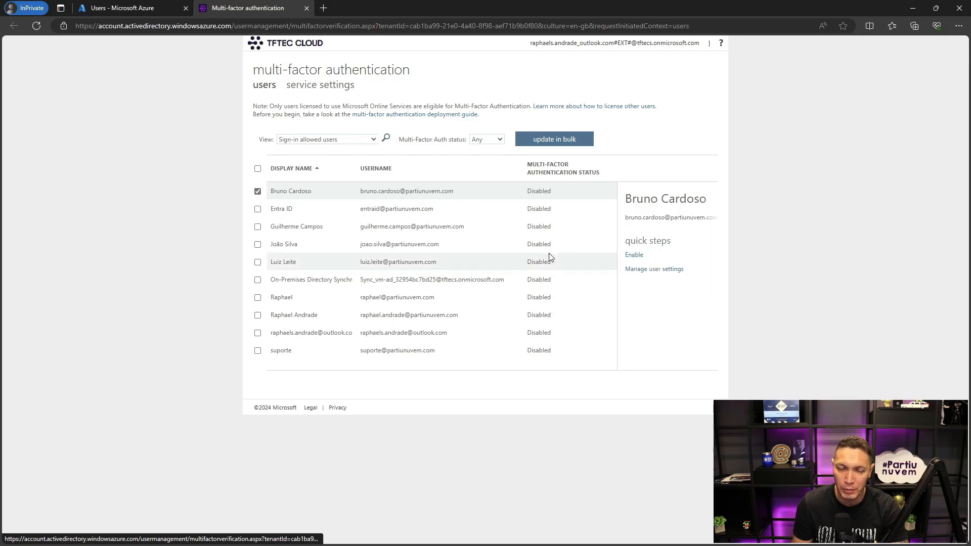
click(257, 191)
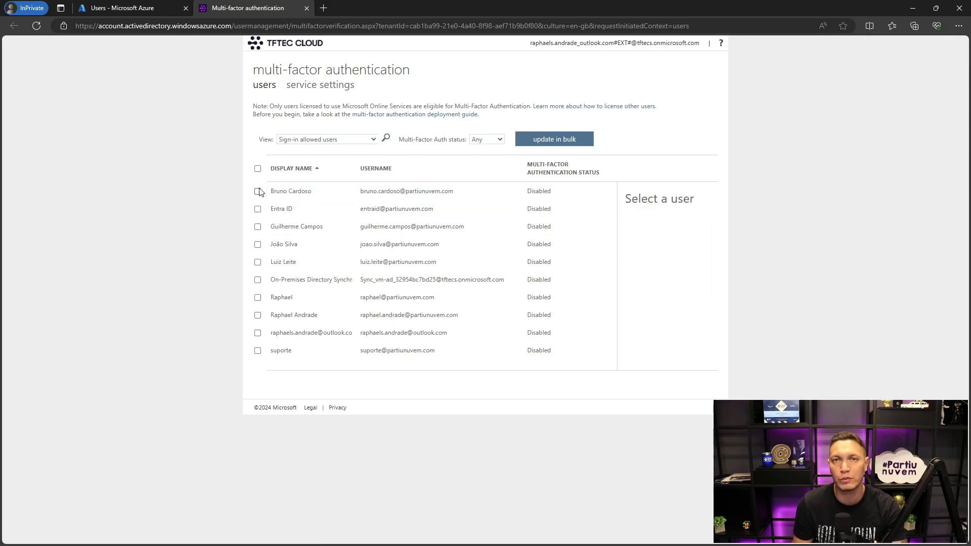
click(309, 90)
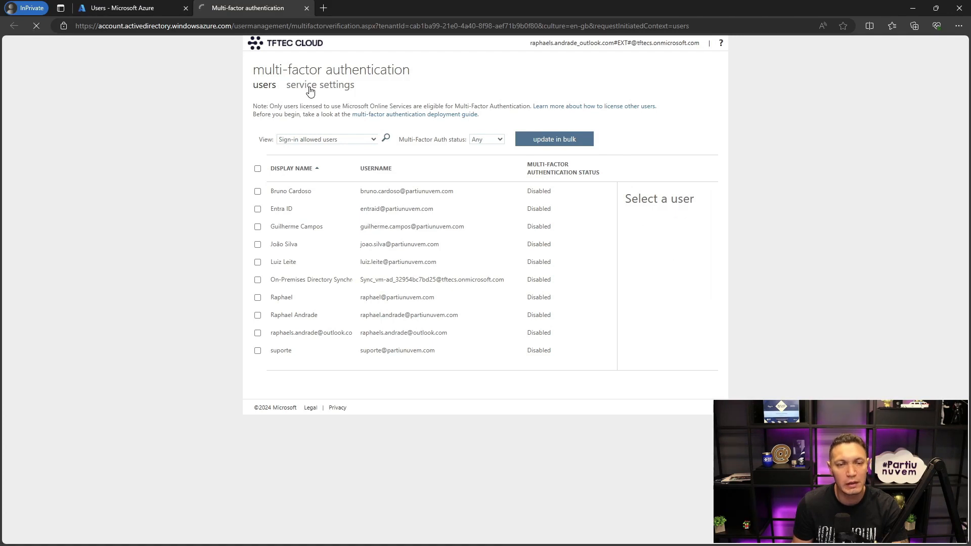
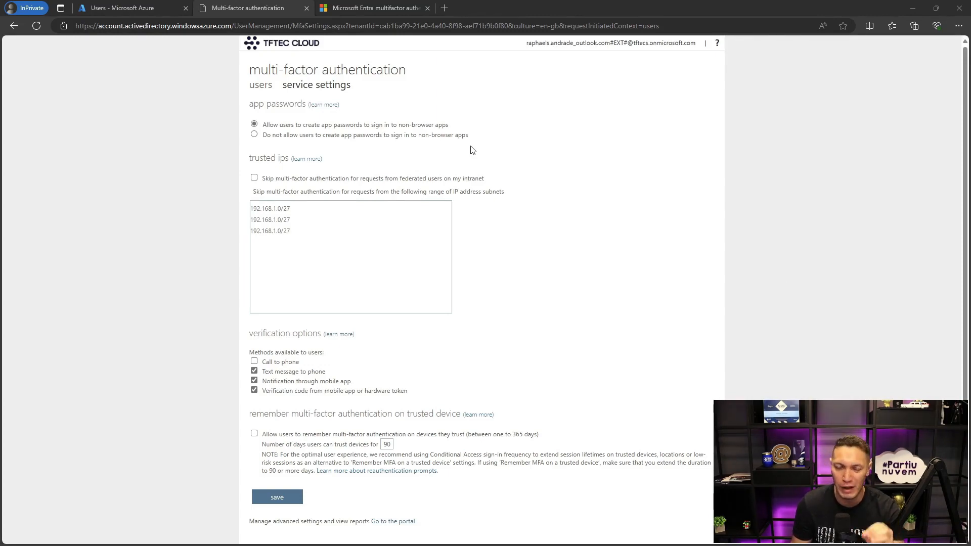
- Check the Microsoft Entra ID Free security defaults column in the multifactor authentication licensing feature table
click(349, 8)
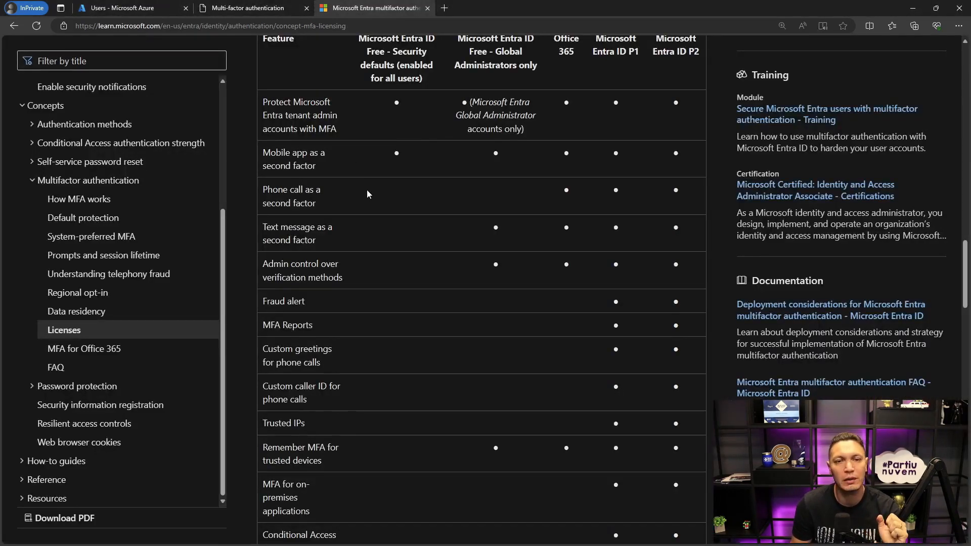
scroll(367, 194, up, 3)
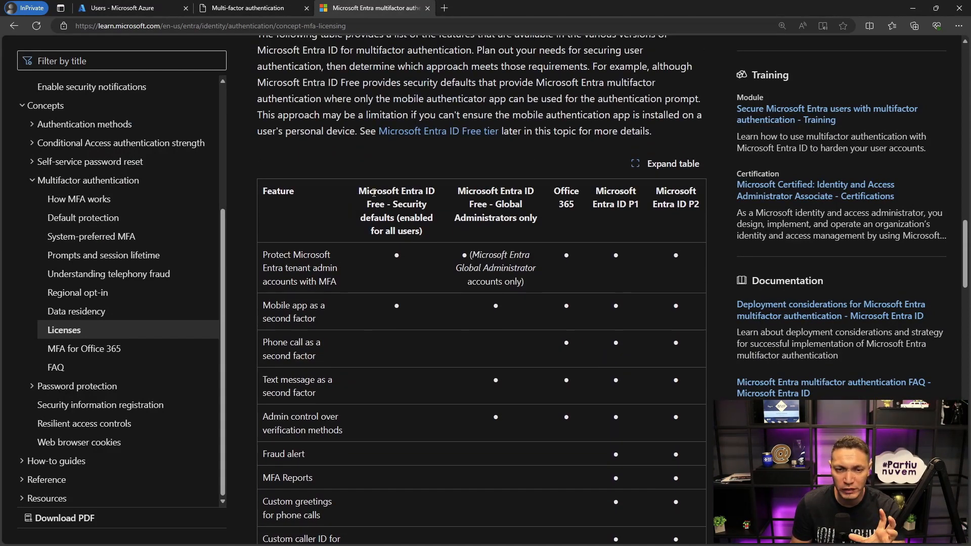
drag(358, 190, 398, 219)
click(388, 214)
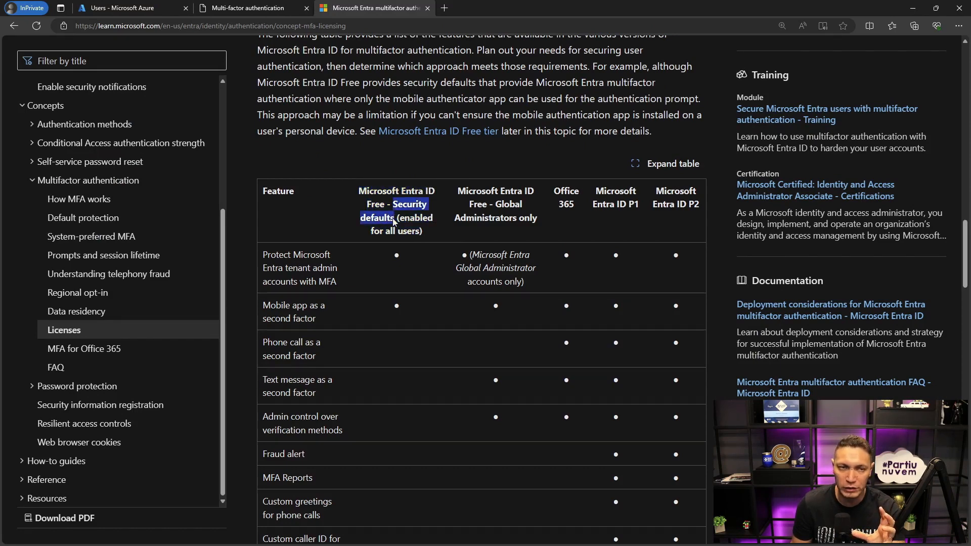
- Return to the TFTEC Labs tenant in Azure and check the Security defaults section of its properties
click(146, 14)
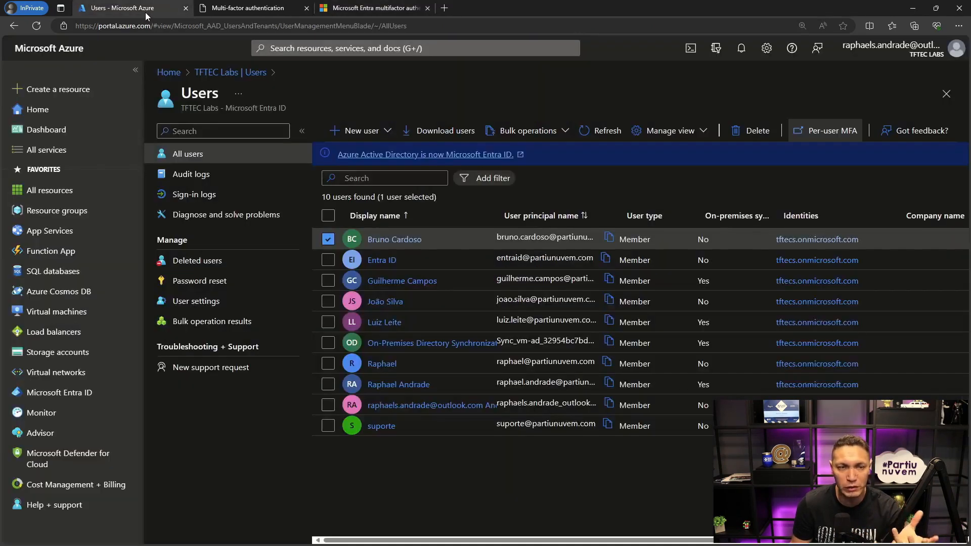
click(218, 72)
scroll(223, 334, down, 6)
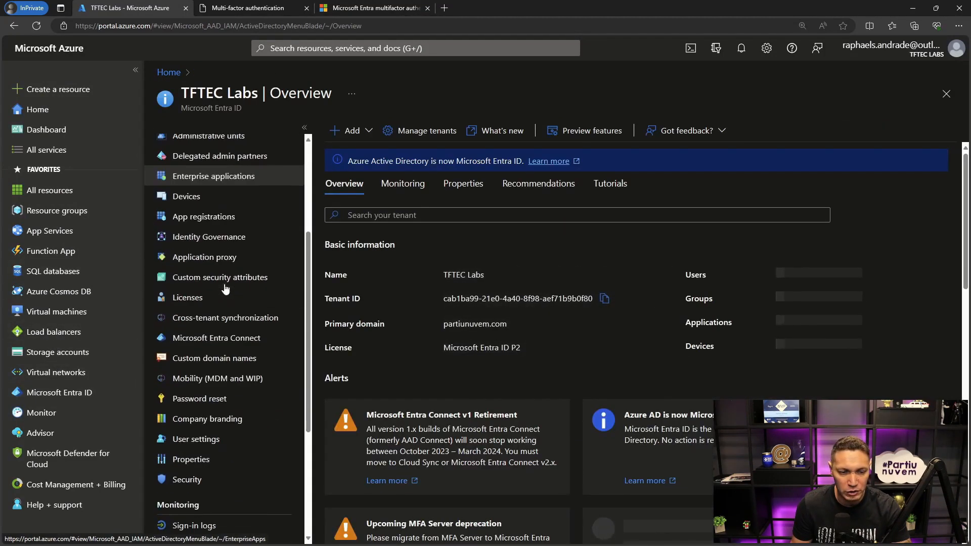
click(218, 356)
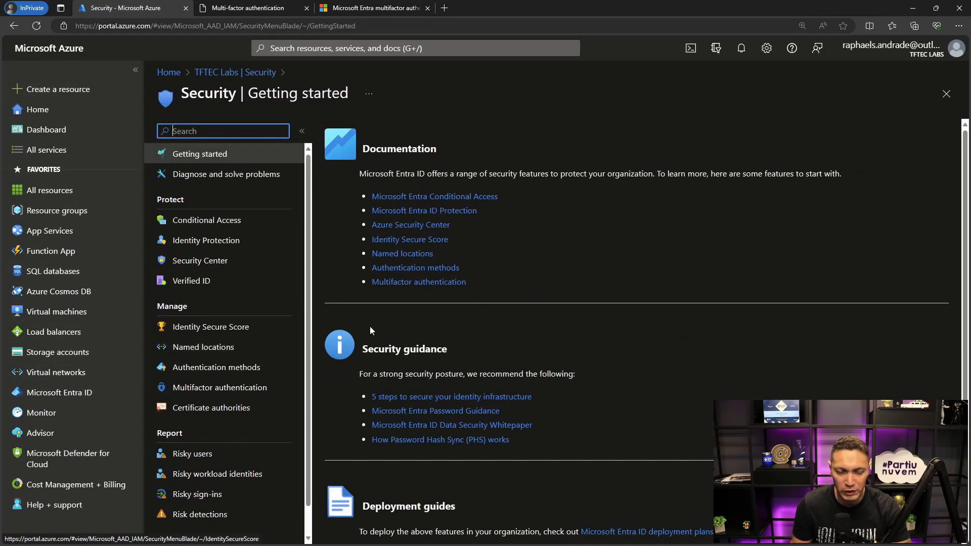
click(235, 72)
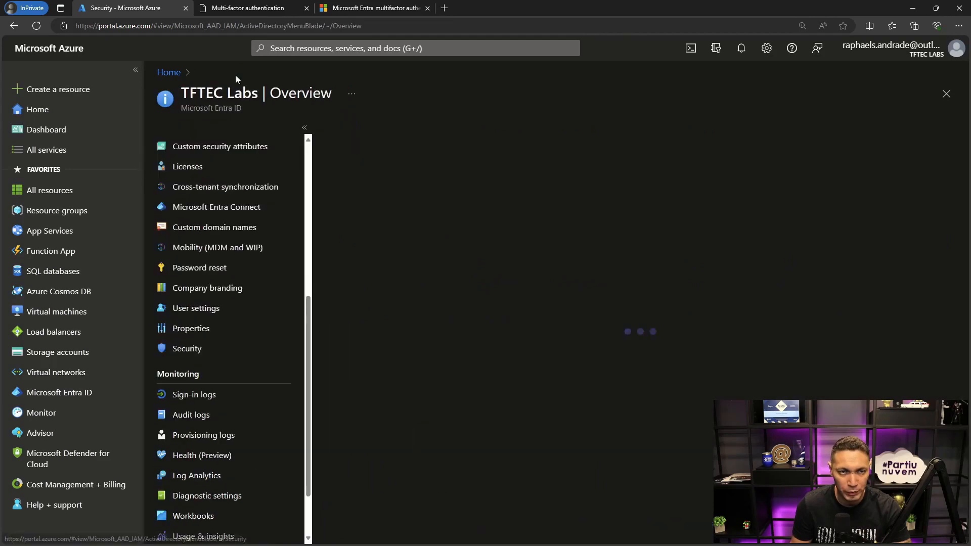
click(213, 328)
scroll(442, 339, down, 2)
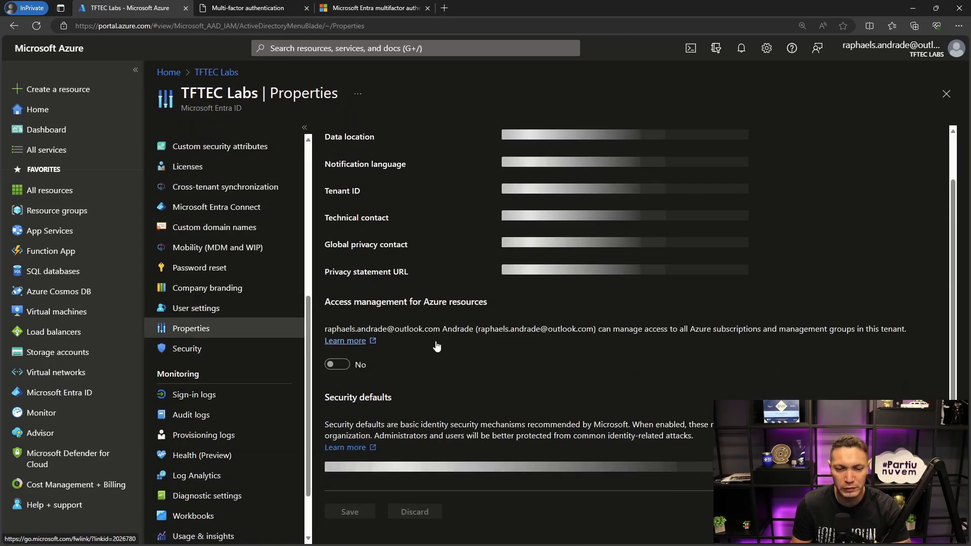
scroll(371, 411, down, 1)
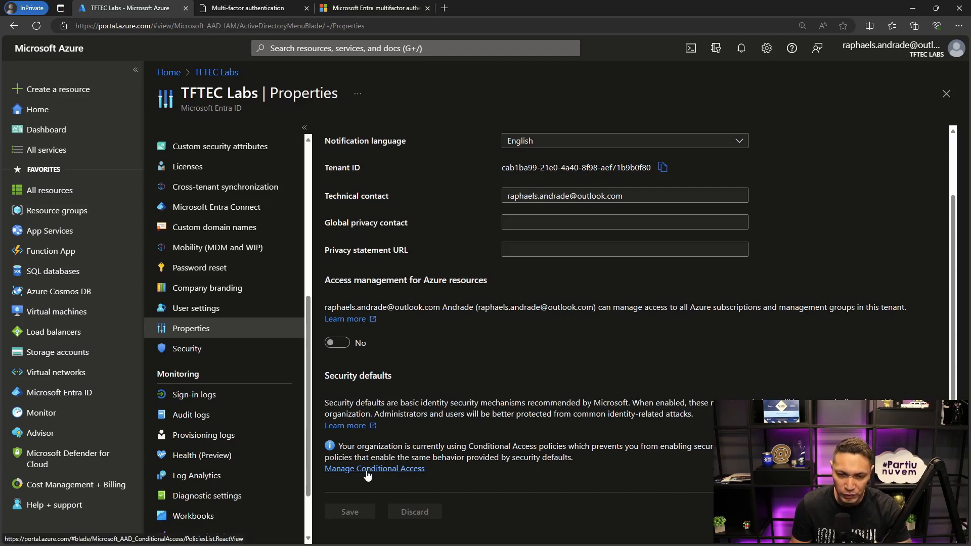
scroll(409, 303, up, 2)
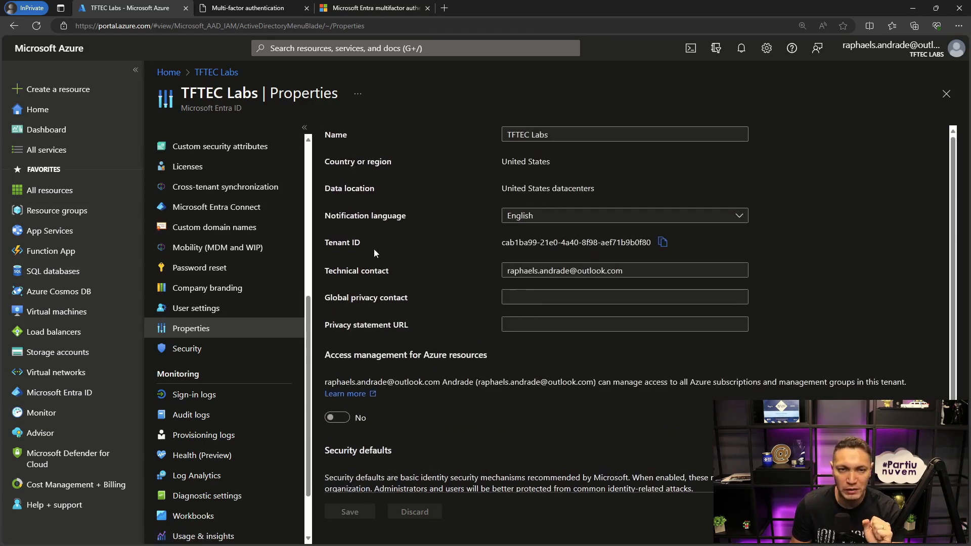
scroll(374, 250, down, 1)
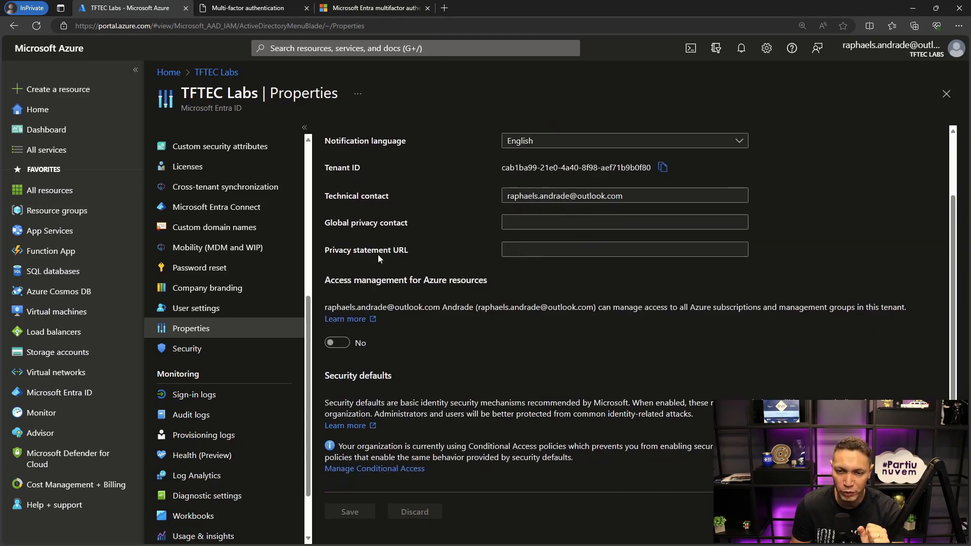
- Review the tenant admin protection and mobile app features offered under security defaults in the MFA licensing table
click(358, 8)
click(411, 262)
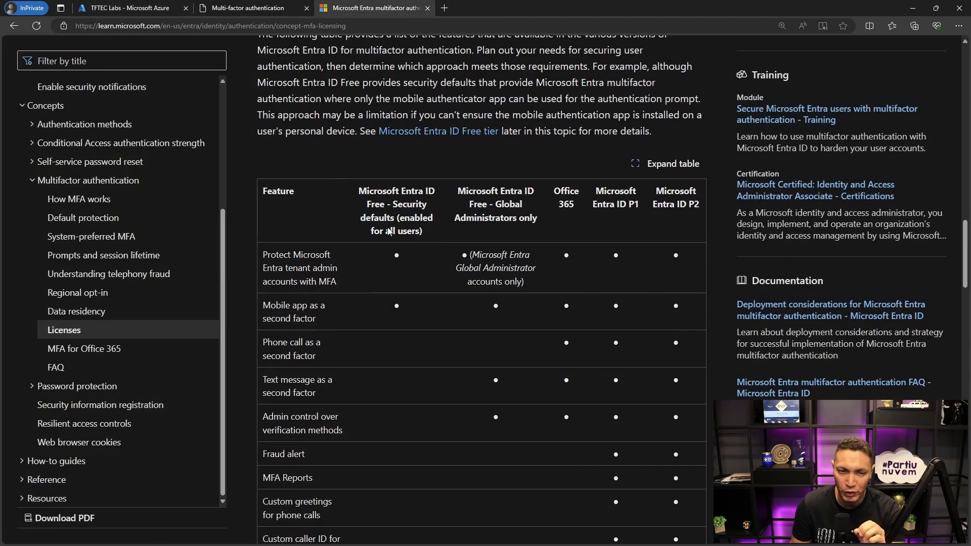
drag(335, 284, 265, 263)
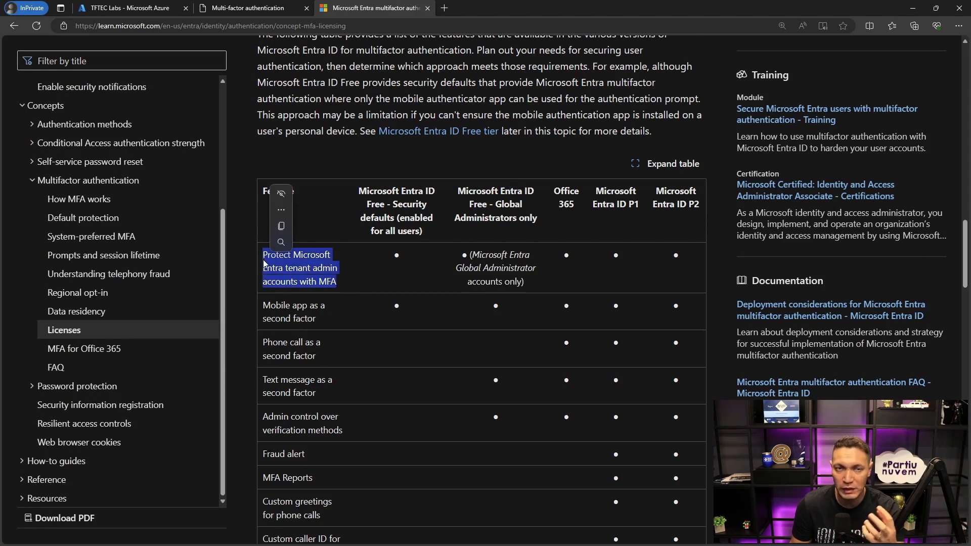
click(312, 316)
drag(316, 319, 264, 307)
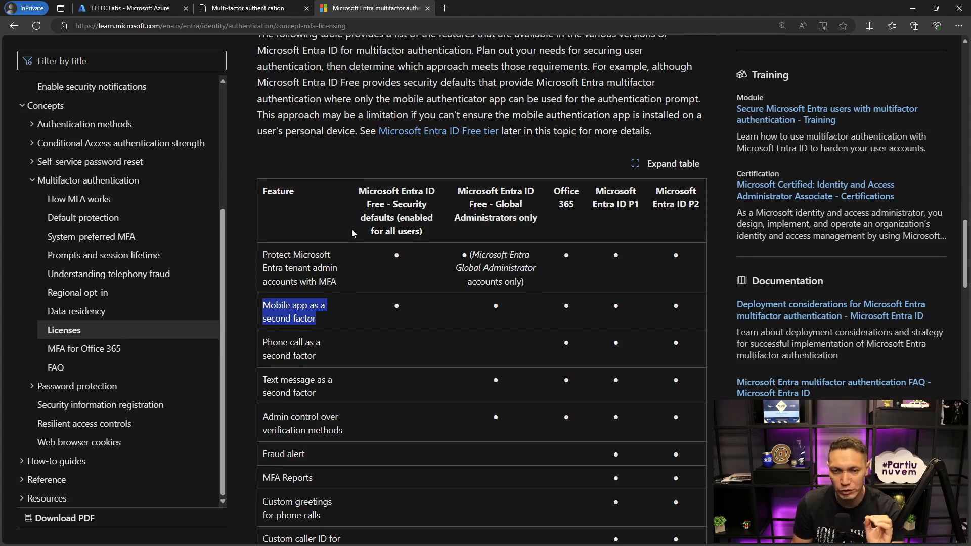
click(291, 350)
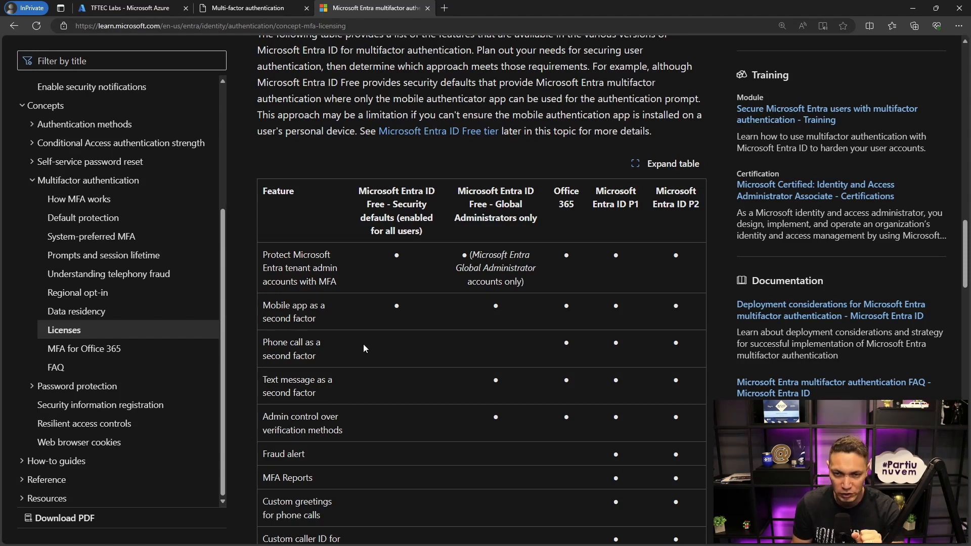
- Examine which second-factor features the licensing table lists for Entra ID Free with Global Administrators only
drag(461, 190, 536, 222)
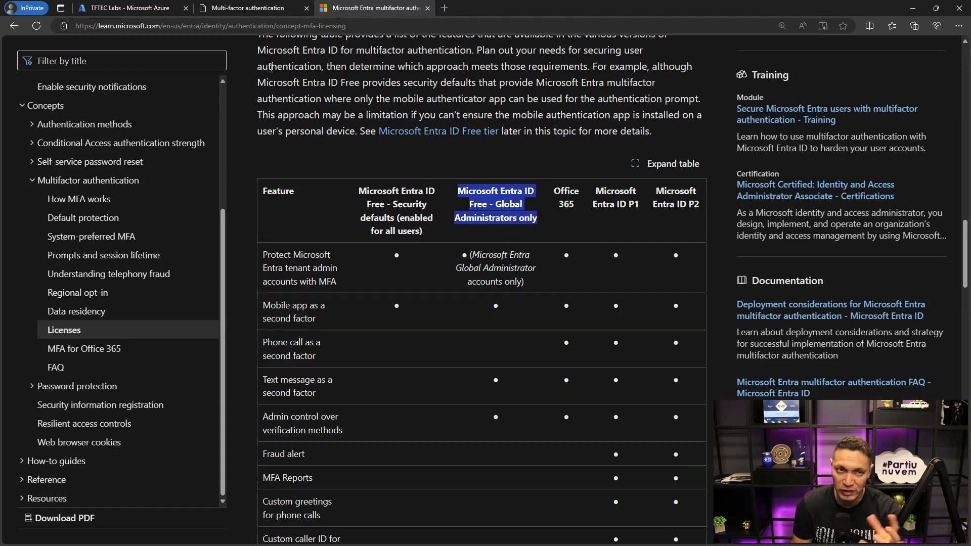
mouse_move(150, 9)
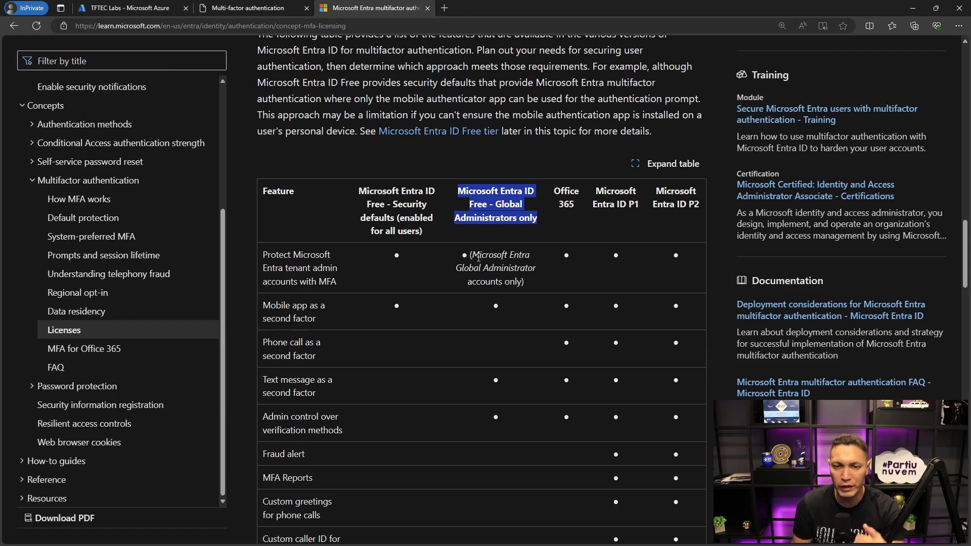
double_click(495, 306)
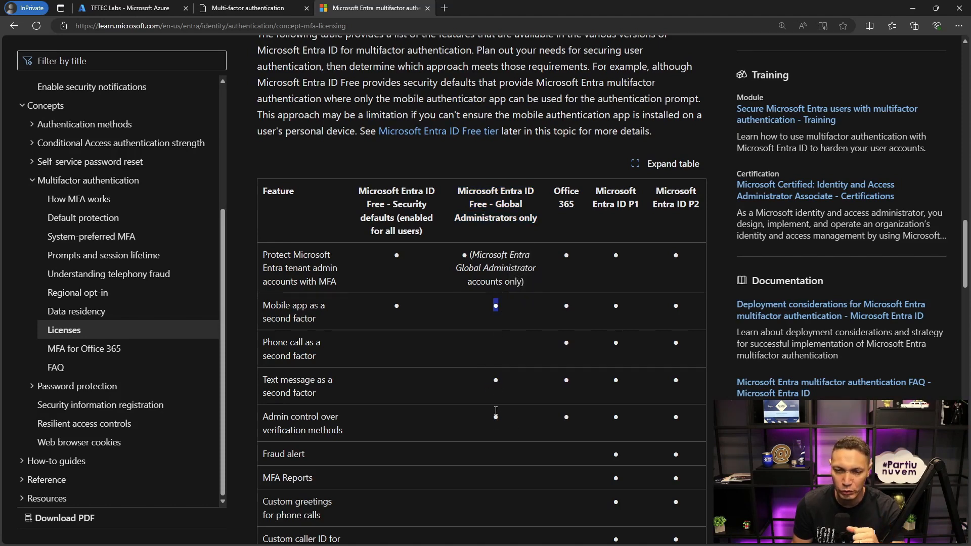
scroll(495, 410, down, 1)
scroll(624, 245, up, 1)
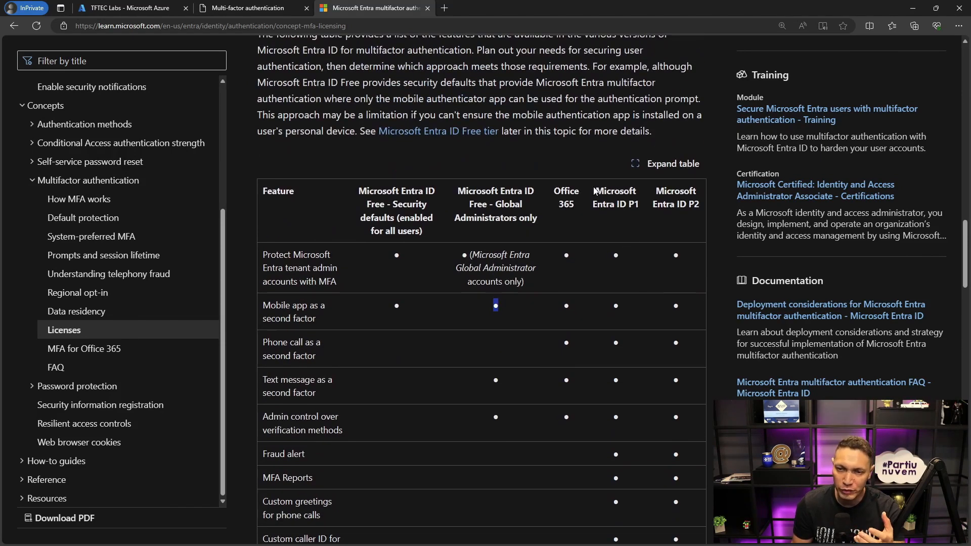
- Compare the Entra ID P1 and P2 columns of the licensing table, down to the Conditional Access rows
drag(595, 191, 699, 207)
scroll(659, 317, down, 6)
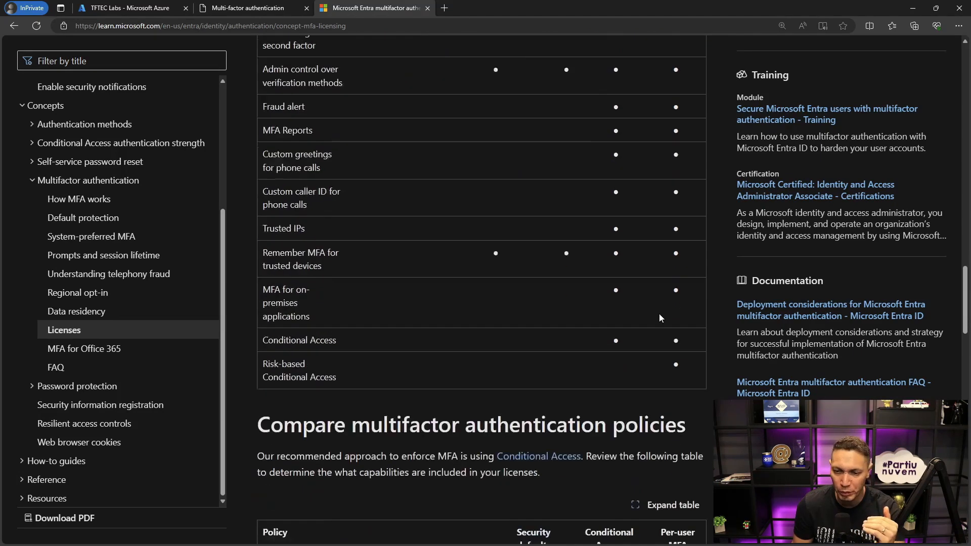
scroll(659, 317, down, 1)
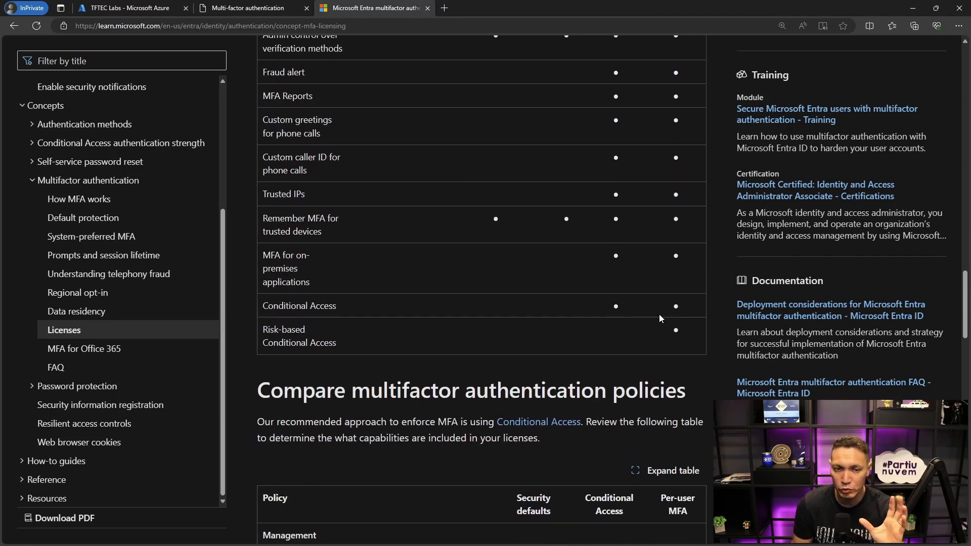
scroll(659, 318, up, 2)
drag(309, 362, 263, 332)
drag(346, 383, 262, 382)
scroll(408, 296, up, 3)
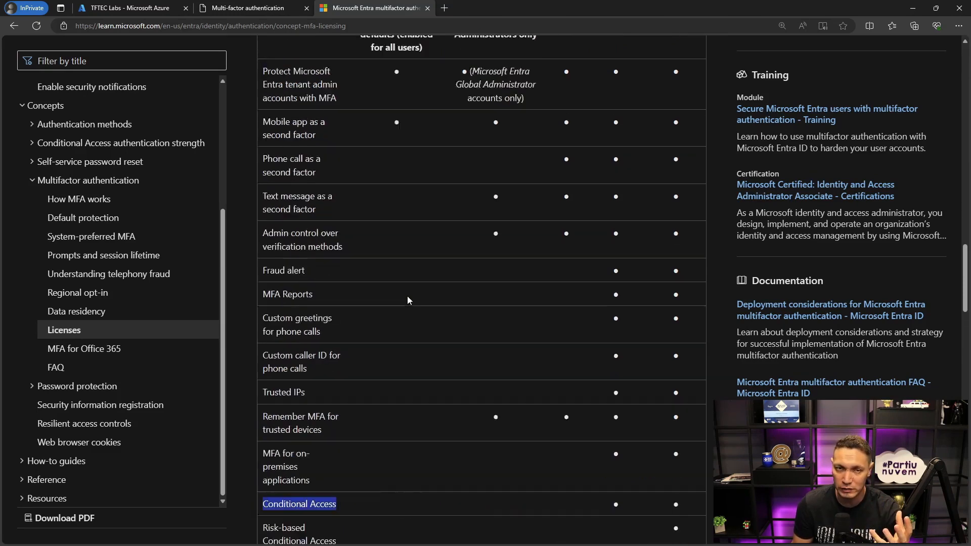
click(145, 5)
click(241, 9)
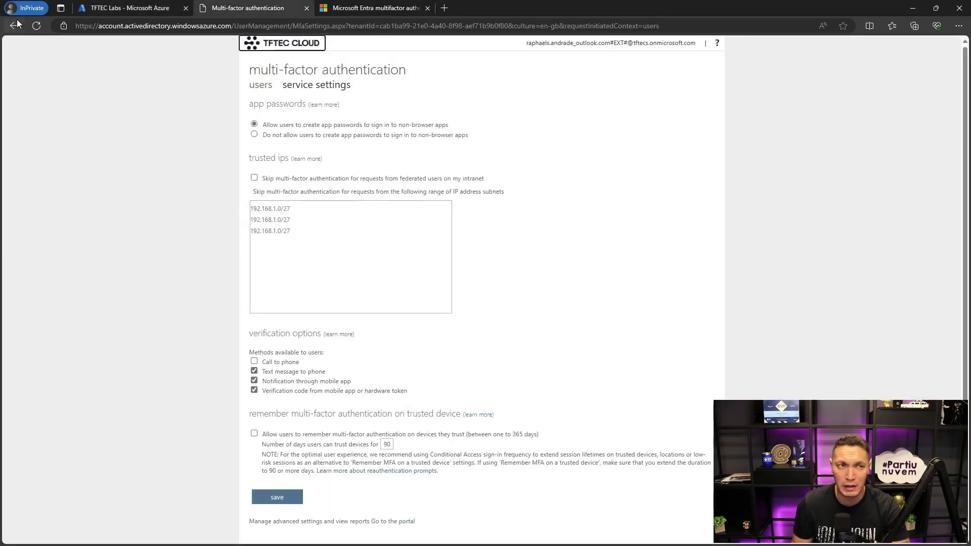
click(100, 9)
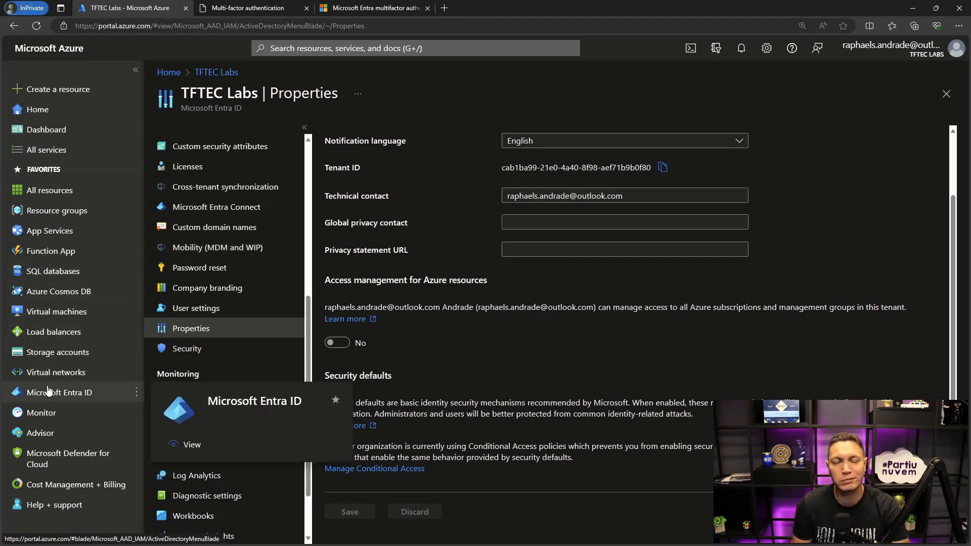
mouse_move(49, 239)
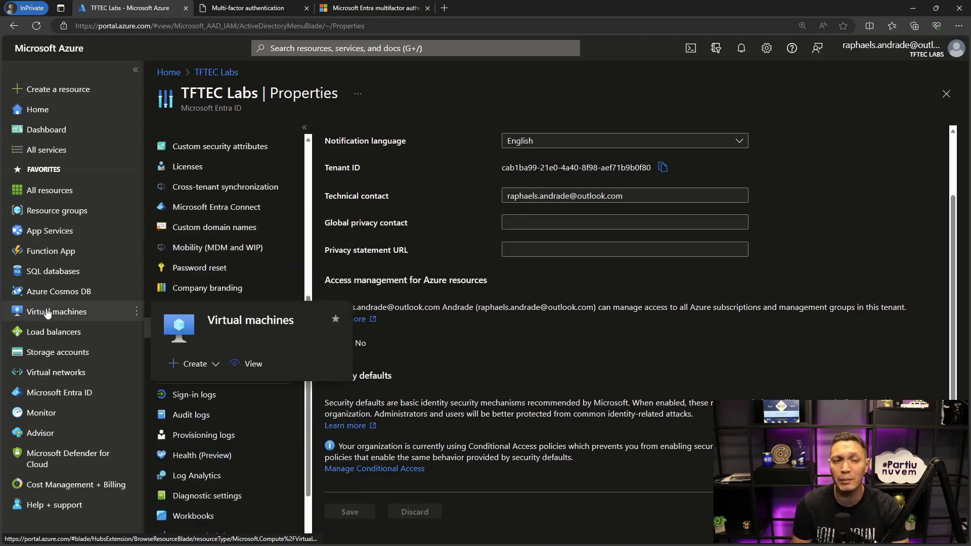
click(328, 50)
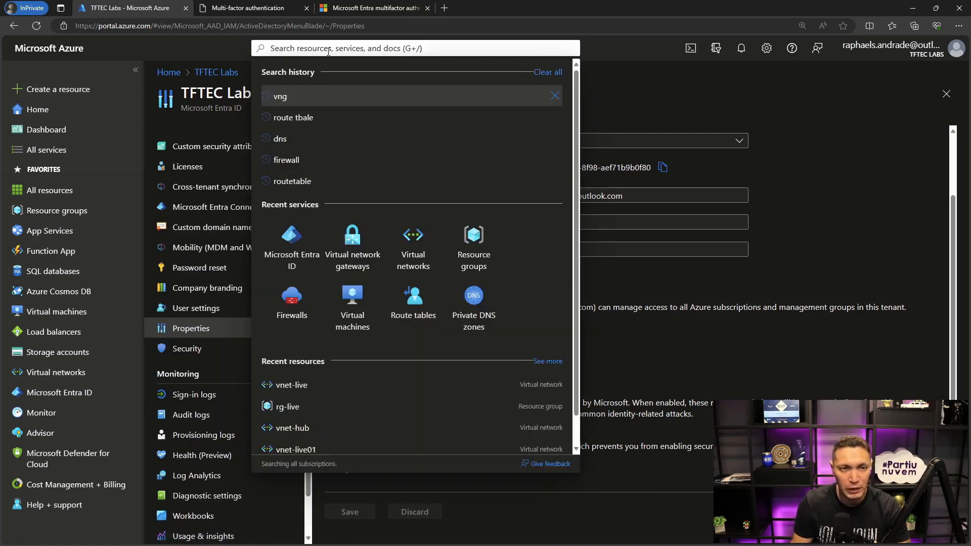
- Switch to the regular browser window, open the deployed vm-live resource, and copy its private IP address
click(598, 73)
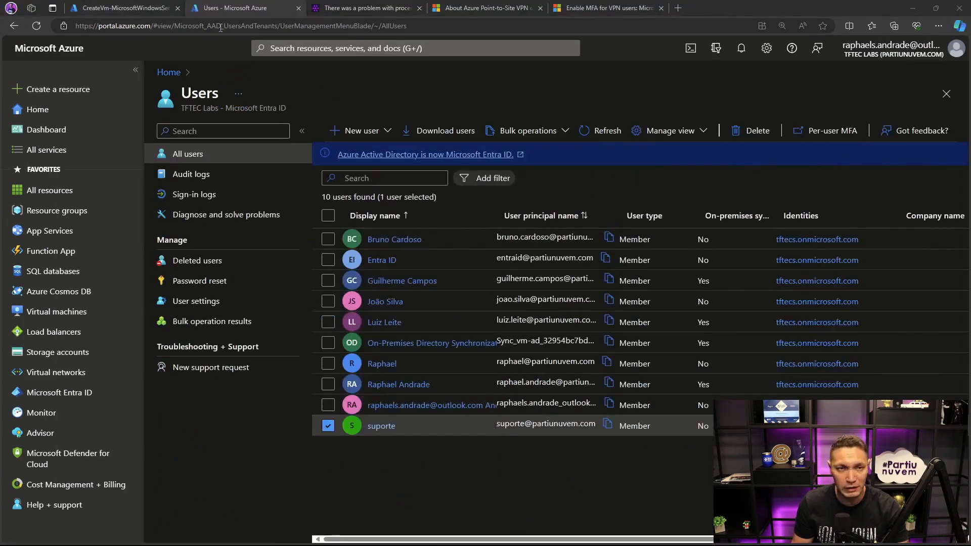
click(125, 8)
click(388, 340)
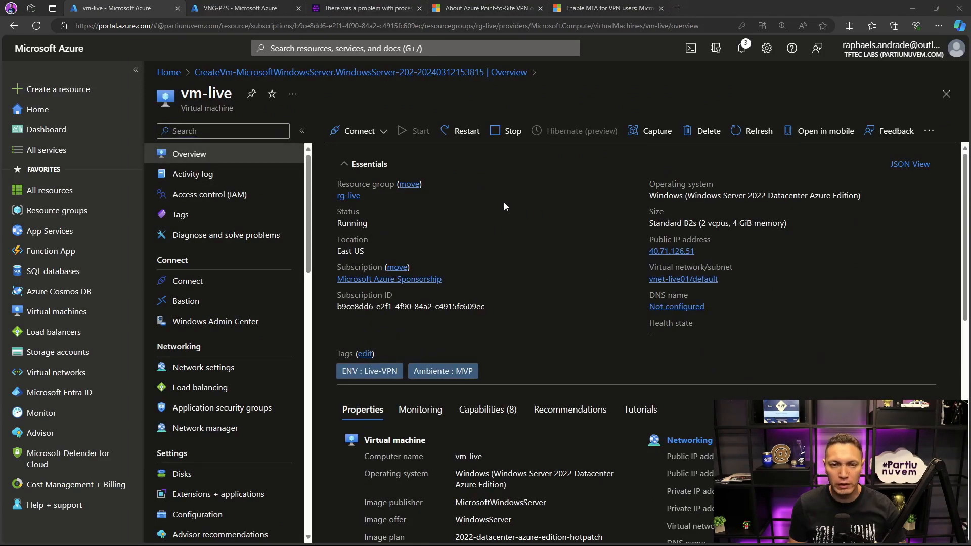
scroll(503, 203, down, 2)
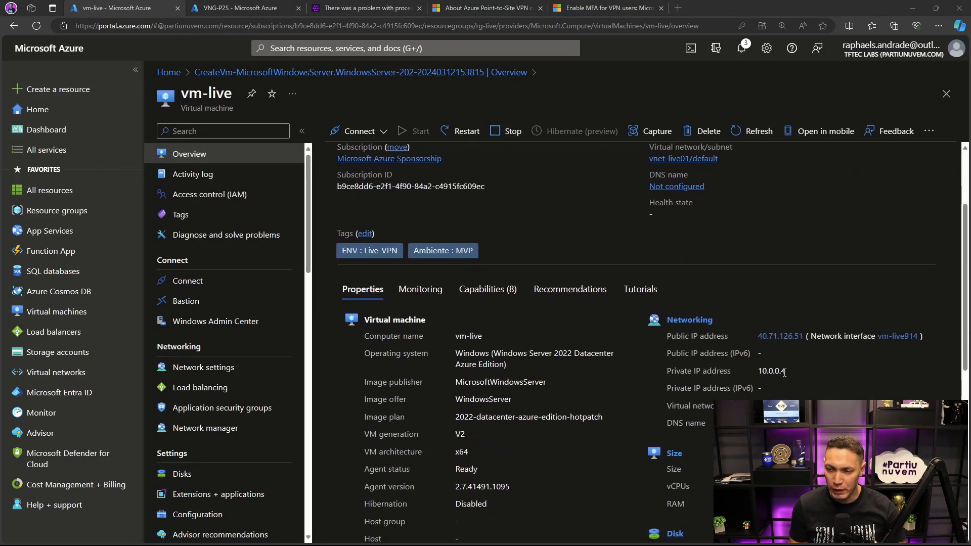
drag(784, 373, 757, 372)
key(ctrl+c)
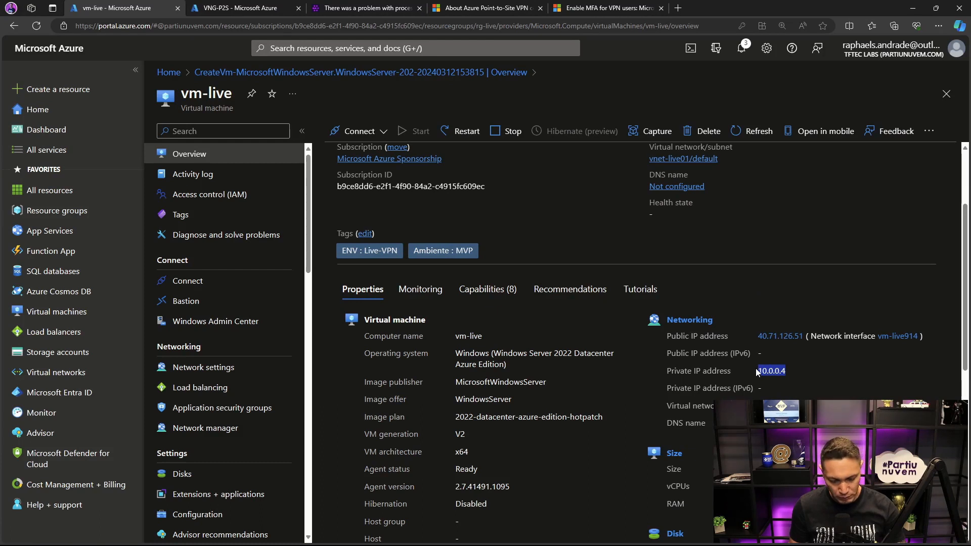
- Open a Command Prompt and ping vm-live's private IP address, 10.0.0.4
key(super)
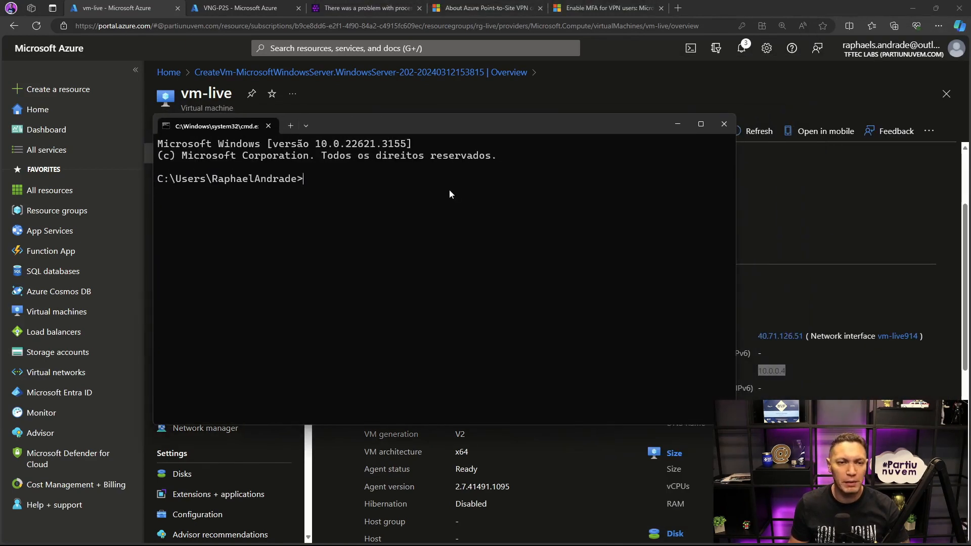
text(ping)
key(ctrl+v)
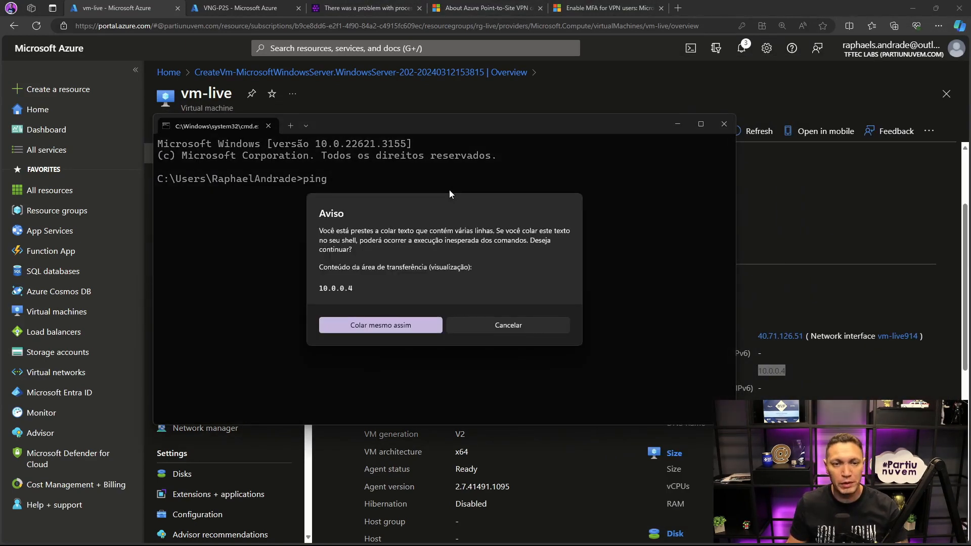
click(381, 327)
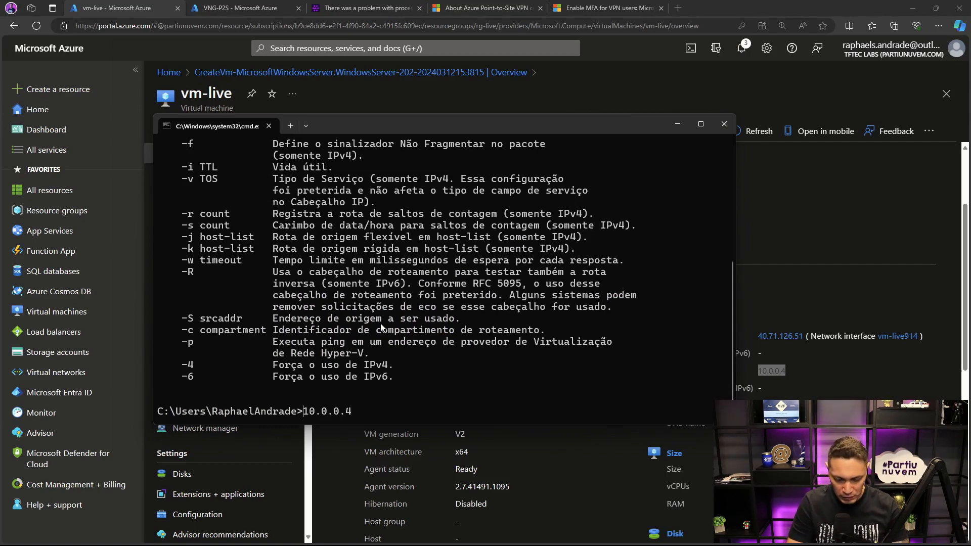
text(ping)
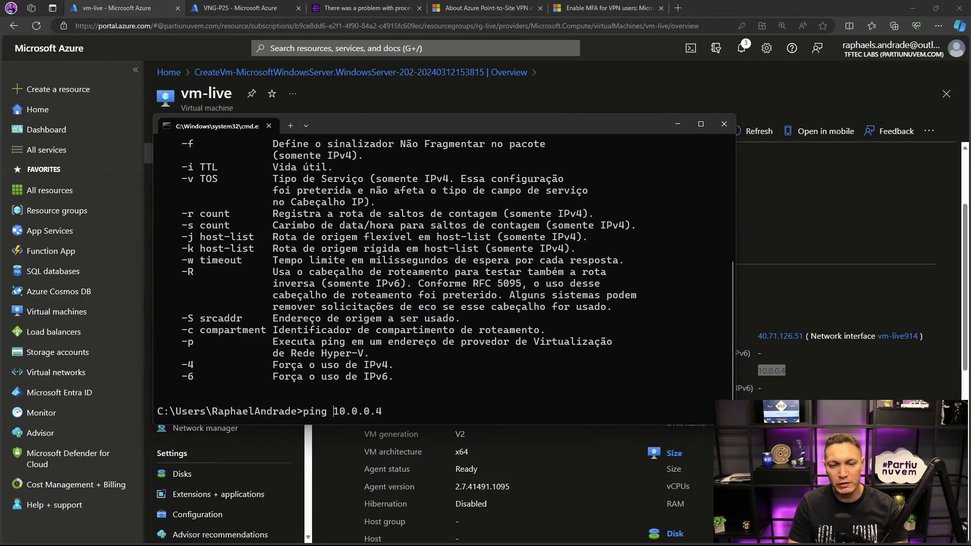
key(Return)
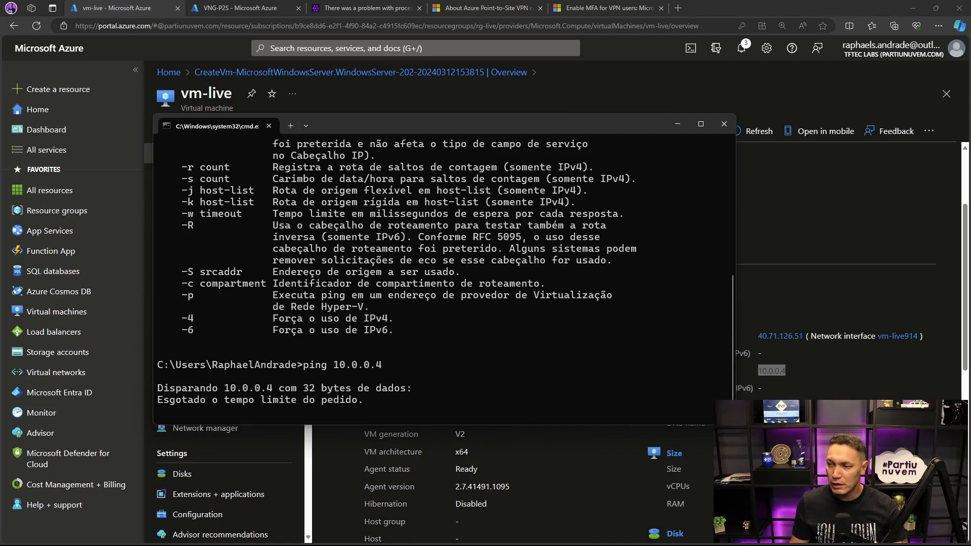
- Start a Remote Desktop connection to 10.0.0.4 and choose to authenticate with a different account
drag(970, 142, 446, 175)
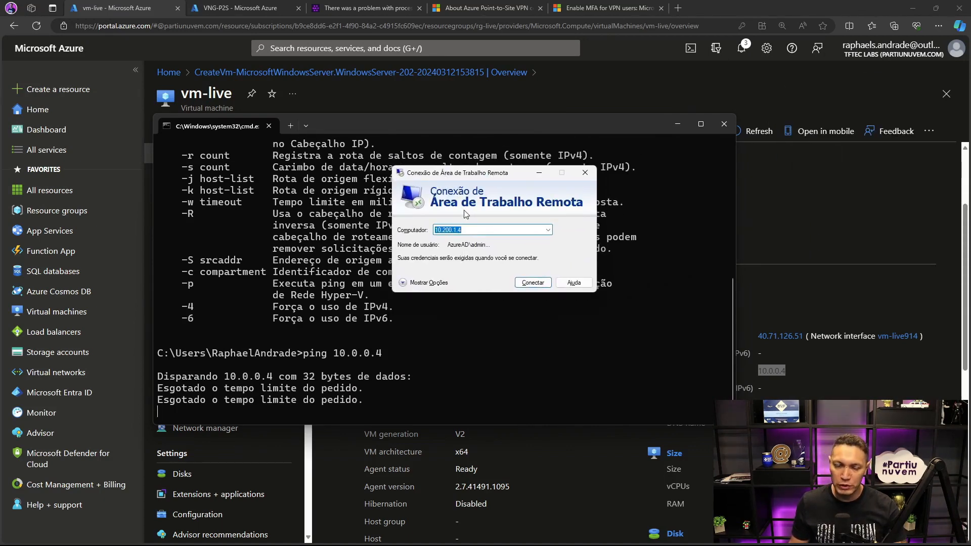
text(10.0)
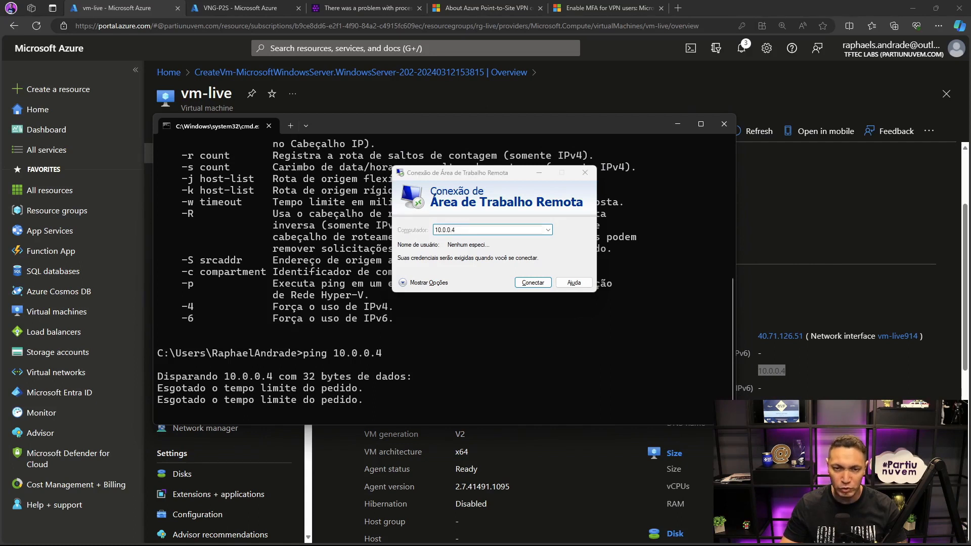
key(Return)
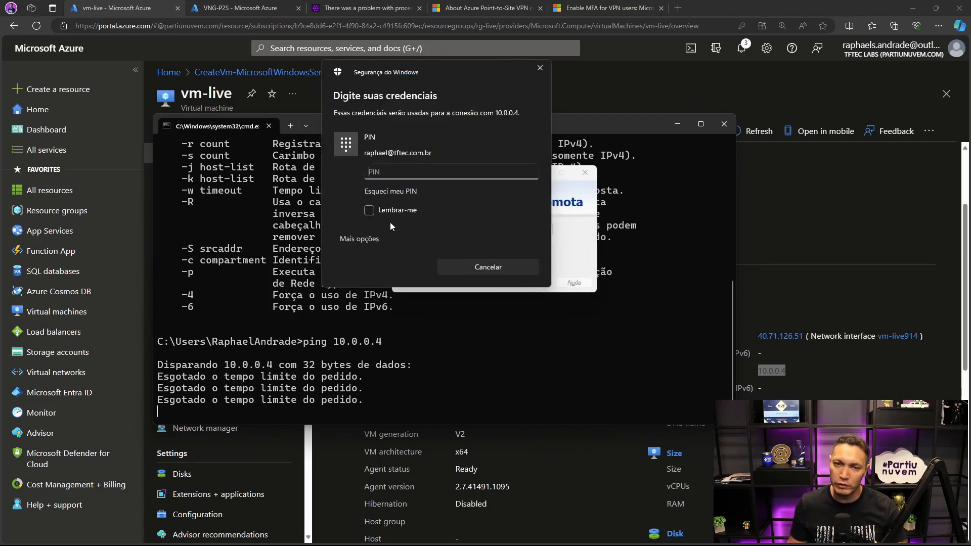
click(360, 238)
click(387, 300)
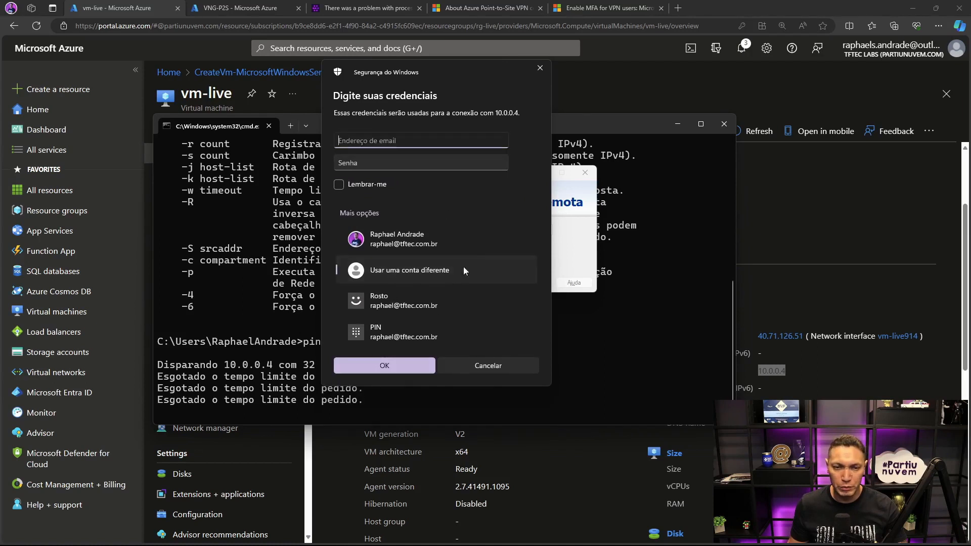
- Enter the VM administrator's username and password, and accept the untrusted certificate without being asked again for this computer
text(admin)
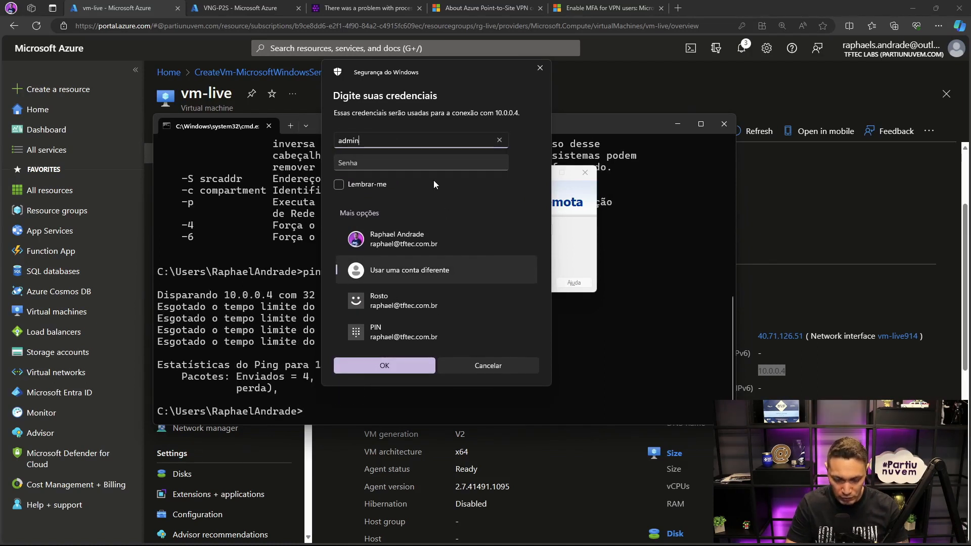
text(.raphael)
key(Tab)
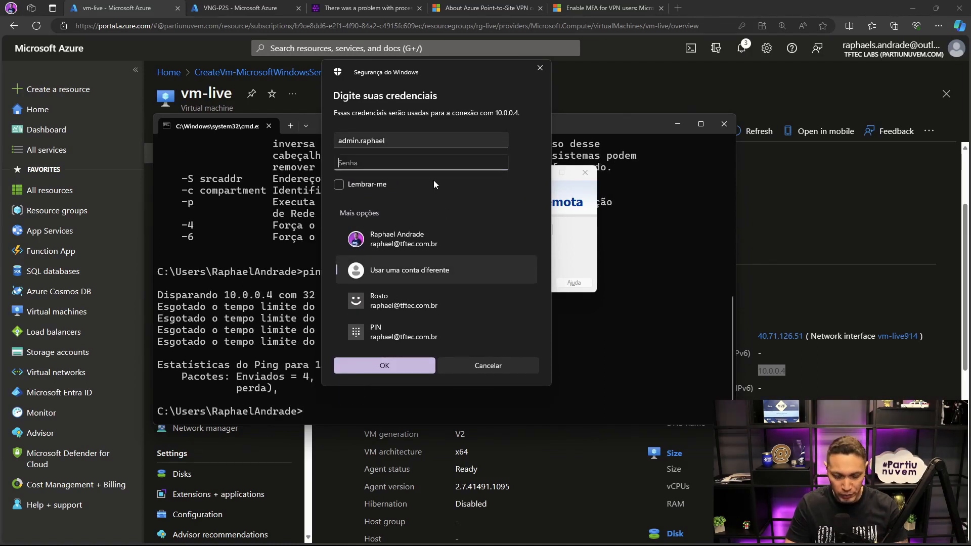
text(••••••••••••)
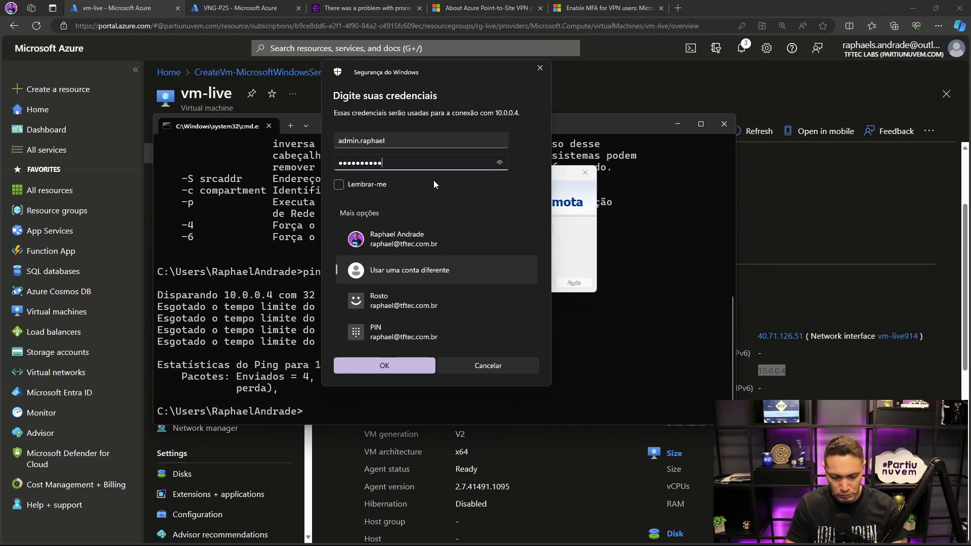
text(••)
key(Return)
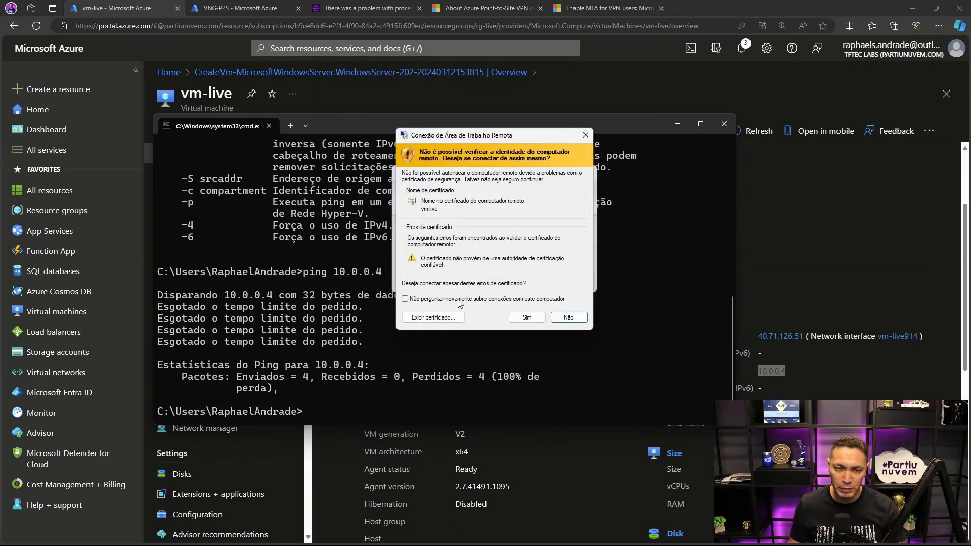
click(458, 299)
click(524, 320)
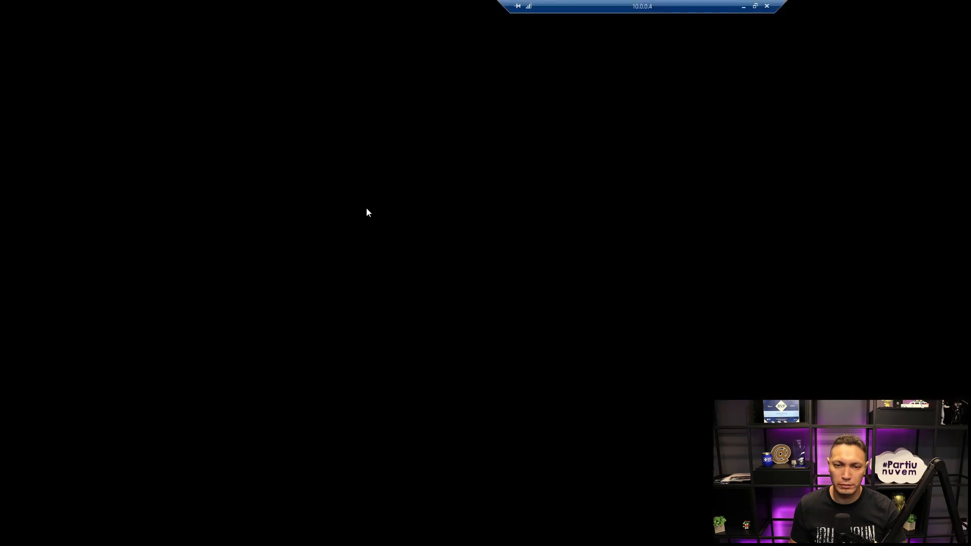
- Search for "firewall" on the remote vm-live desktop and open the Windows Defender Firewall settings
drag(636, 17, 519, 12)
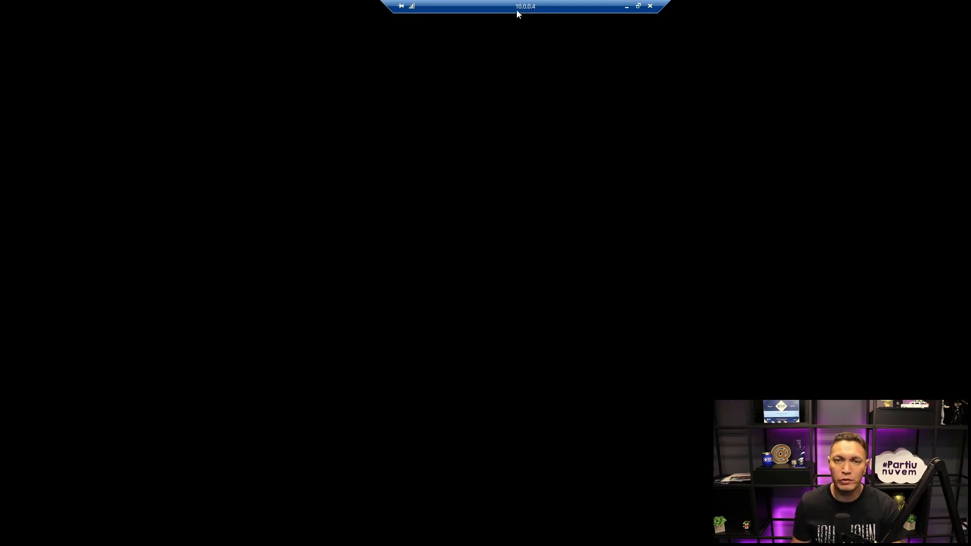
drag(445, 8, 389, 8)
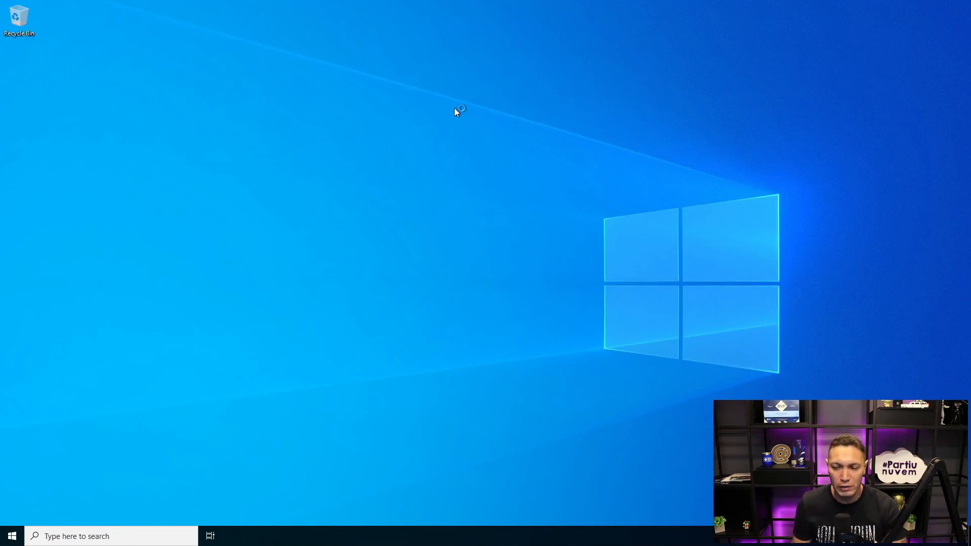
right_click(13, 536)
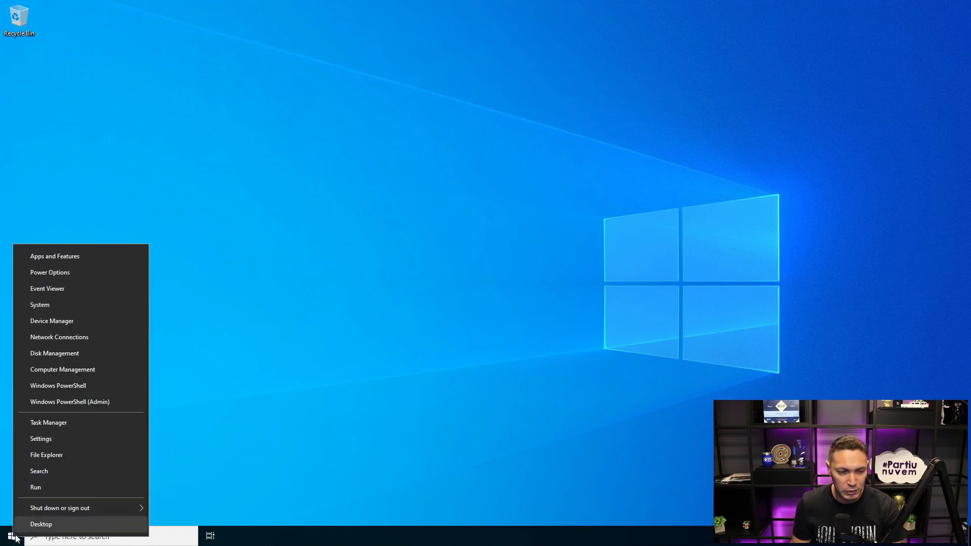
click(234, 447)
click(157, 541)
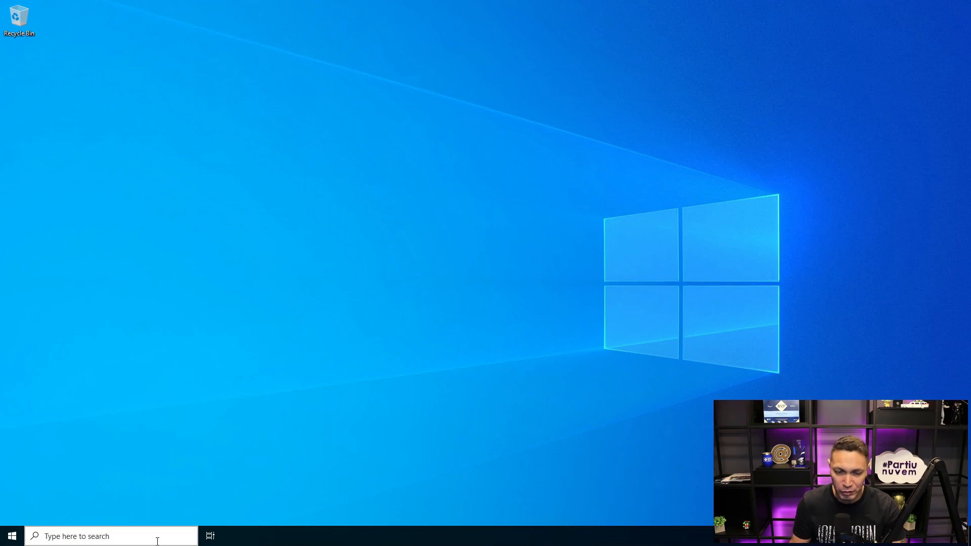
click(158, 541)
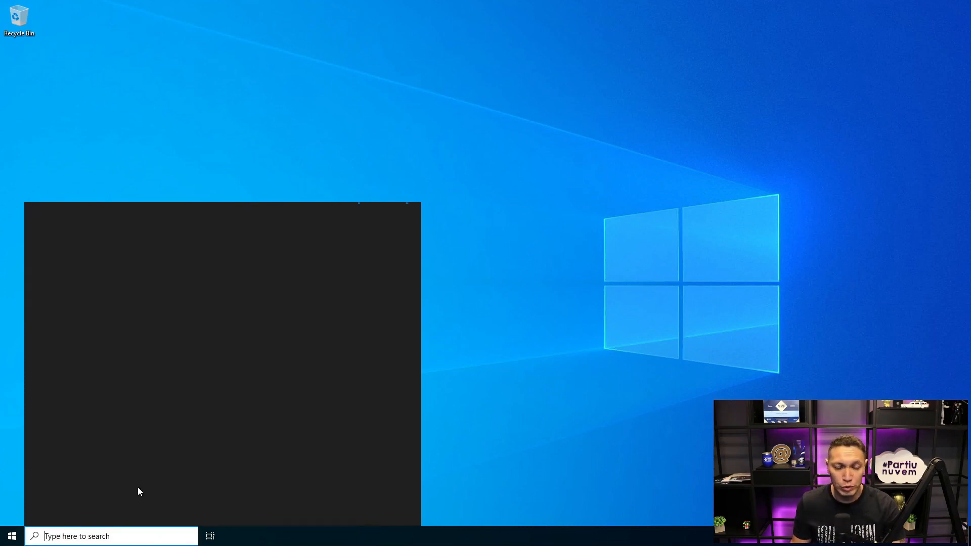
text(firewall)
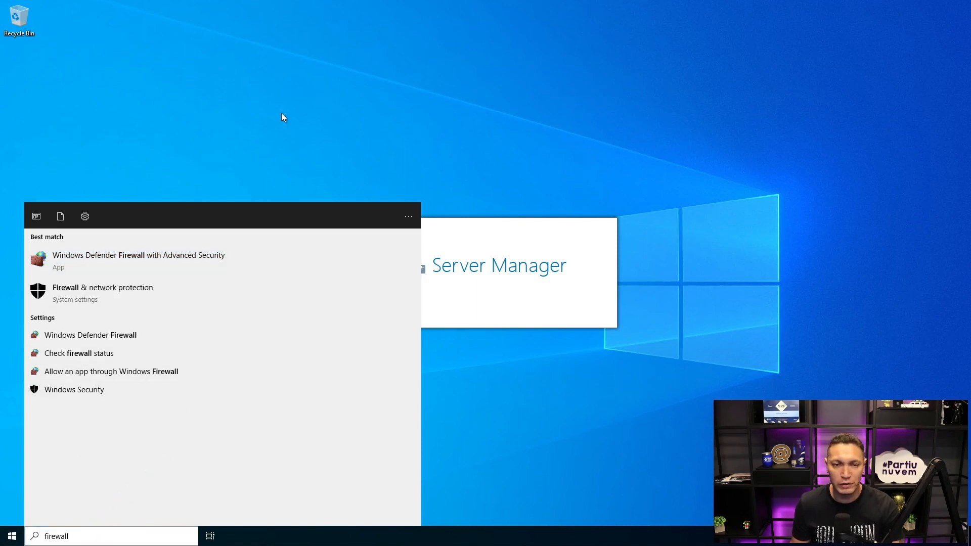
click(114, 332)
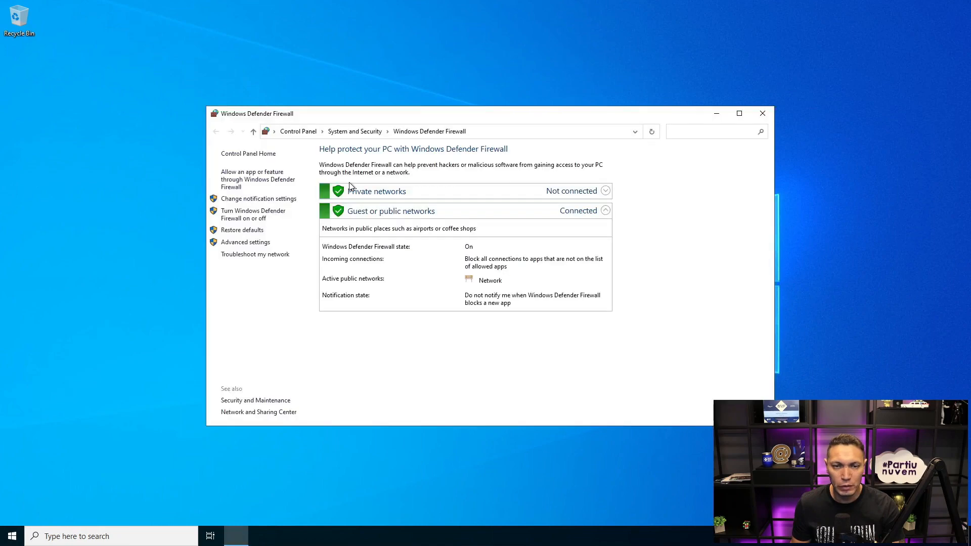
- Turn off Windows Defender Firewall on vm-live for both private and public networks
click(256, 217)
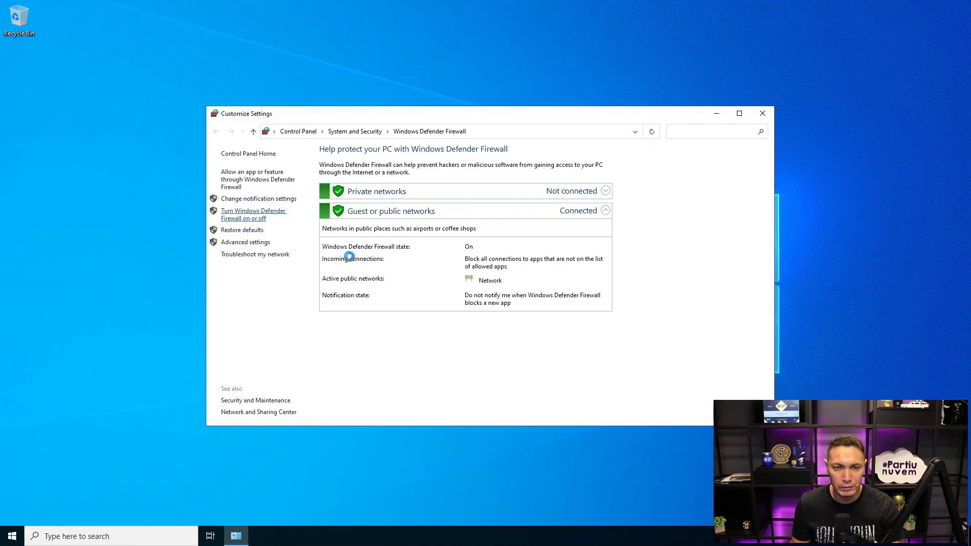
click(374, 226)
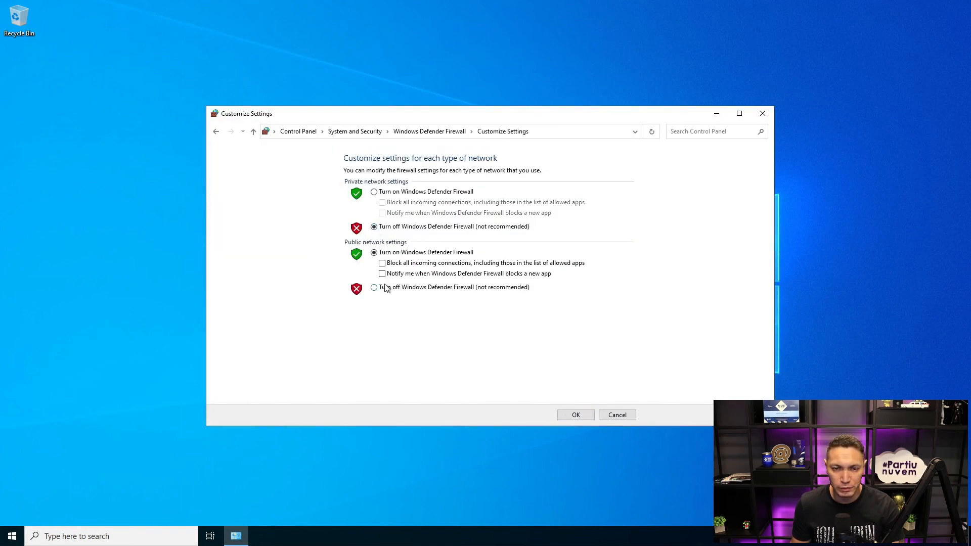
click(374, 288)
click(571, 414)
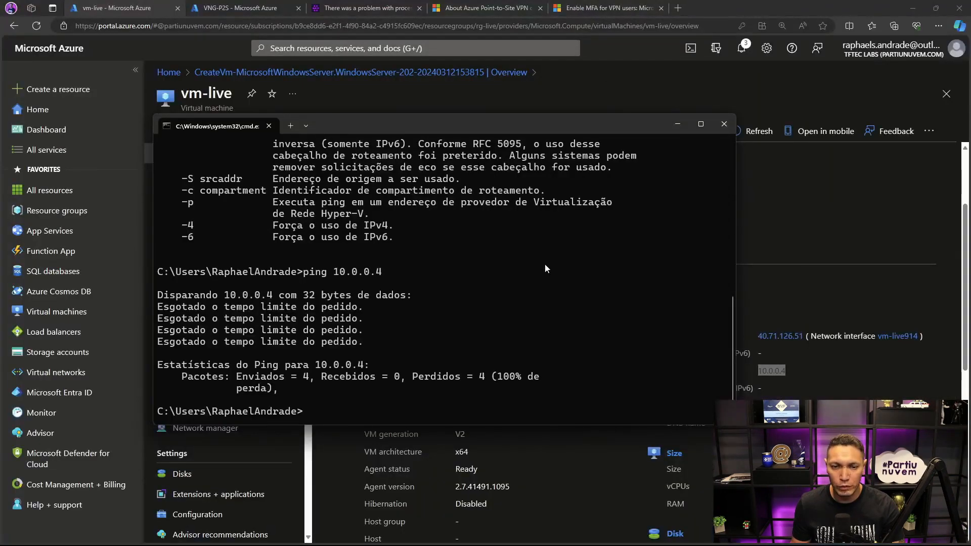
- Ping 10.0.0.4 again from the local Command Prompt, and minimize the window
key(Up)
key(Return)
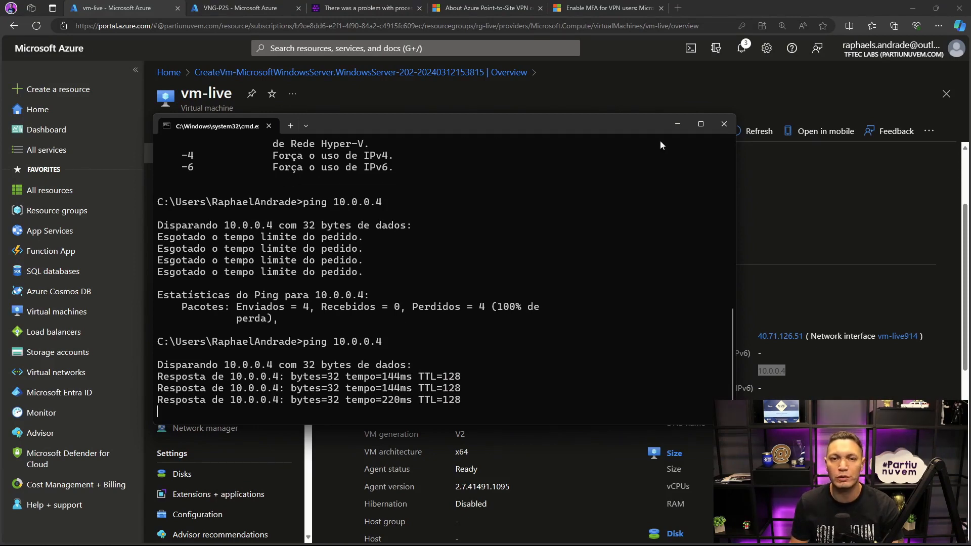
click(678, 125)
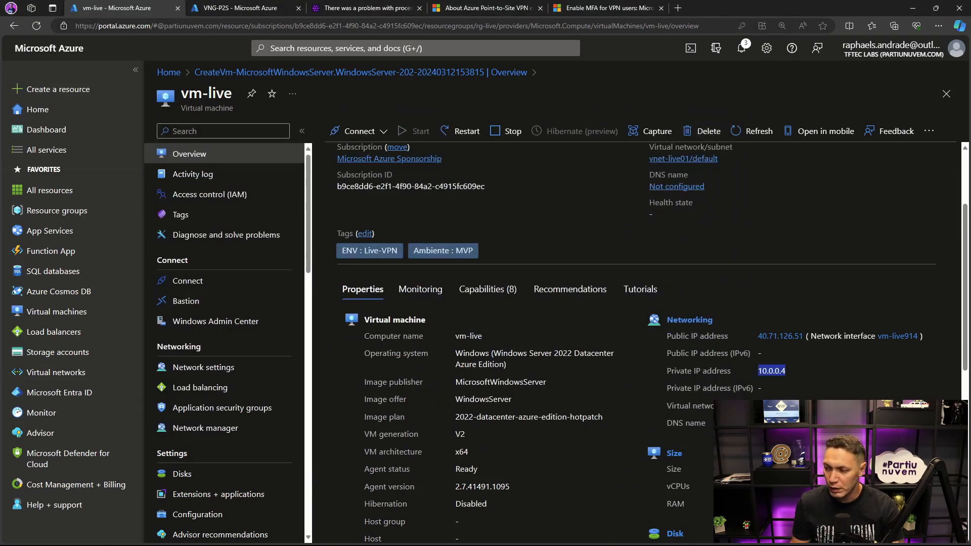
- Switch to the Azure VPN Client, disconnect VPN-Azure-Live, and minimize the client
key(alt+Tab)
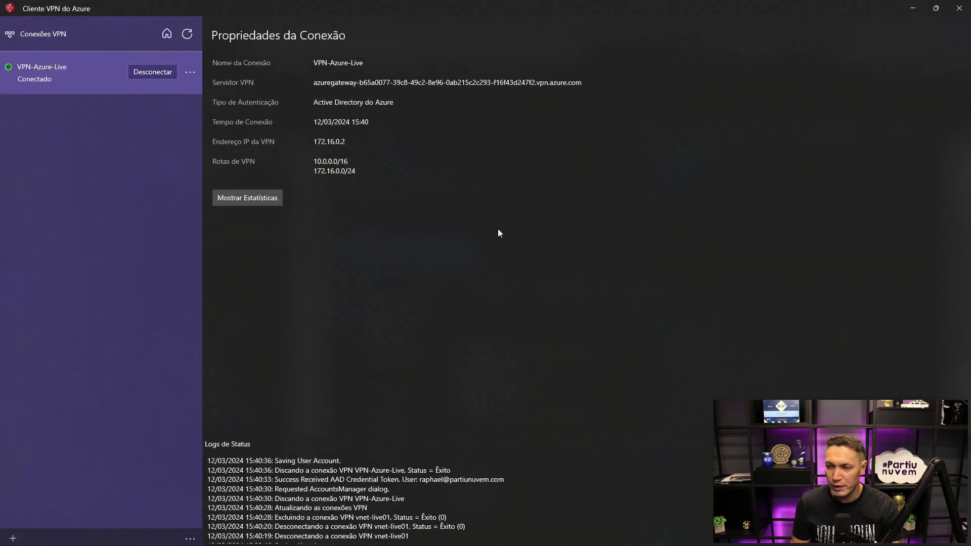
click(157, 74)
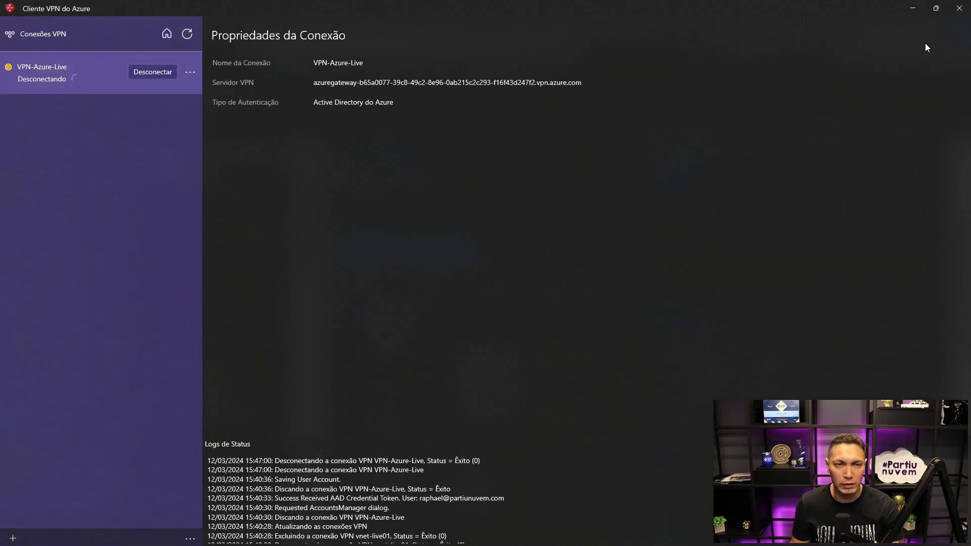
click(911, 9)
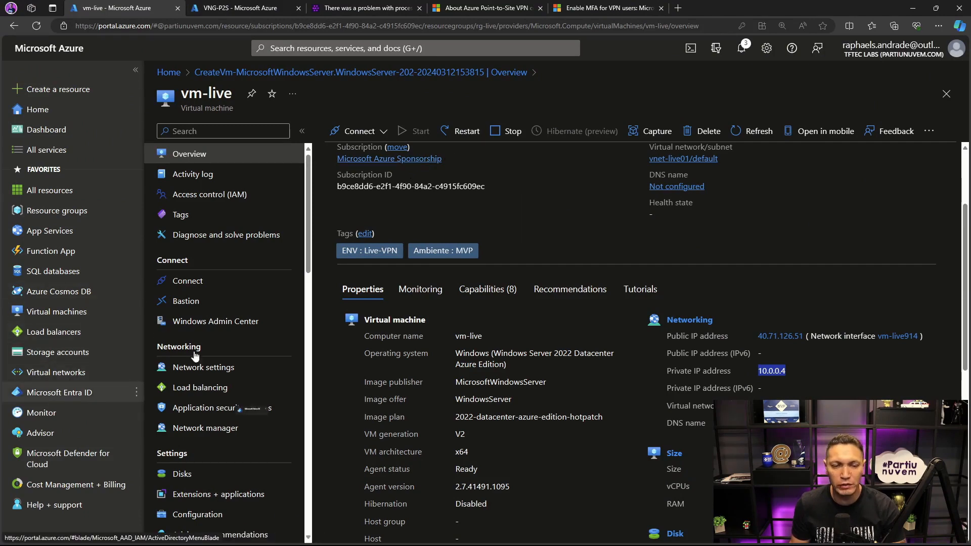
- Open the Microsoft Entra ID users list in the Azure portal and copy the first listed user's principal name
click(184, 233)
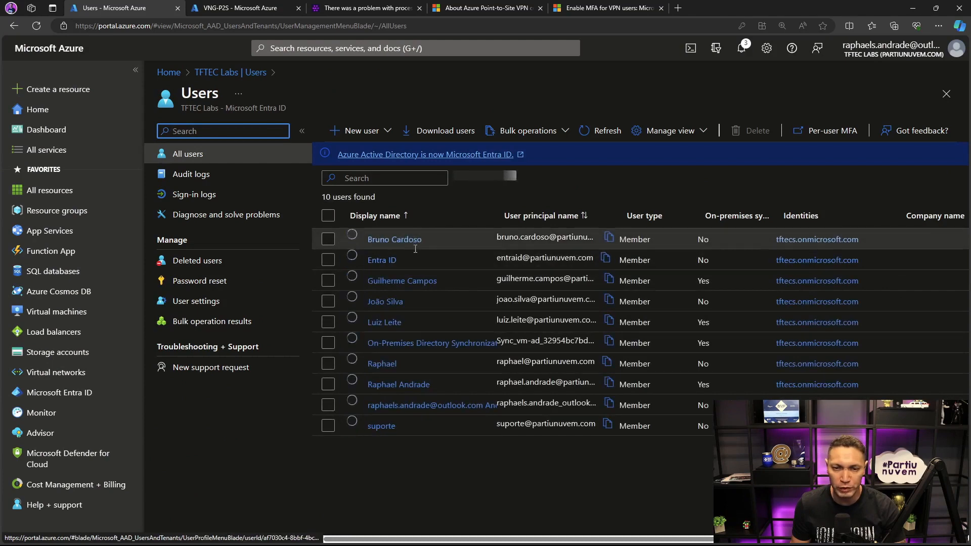
click(609, 239)
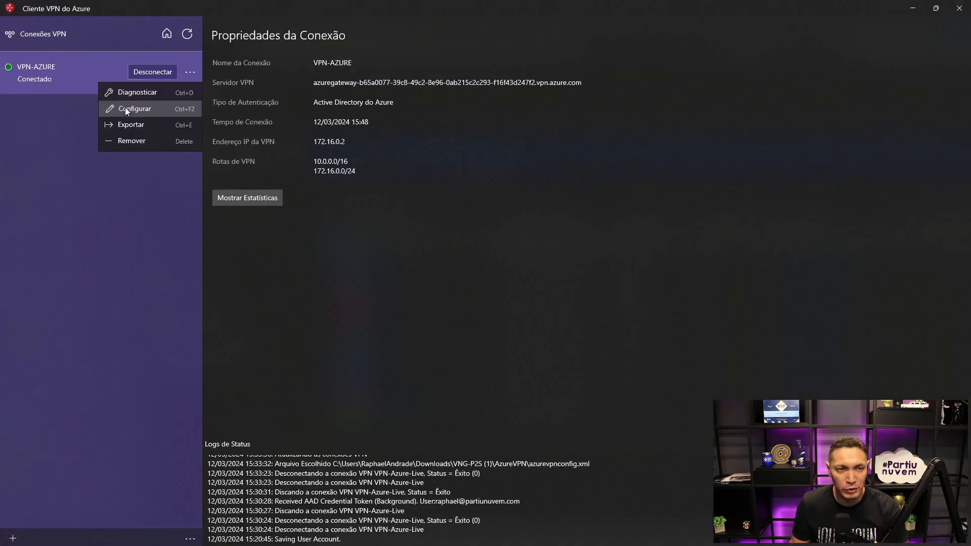
- In the Azure VPN Client, configure VPN-AZURE by clearing its saved account, disconnect it, and save the configuration
click(125, 107)
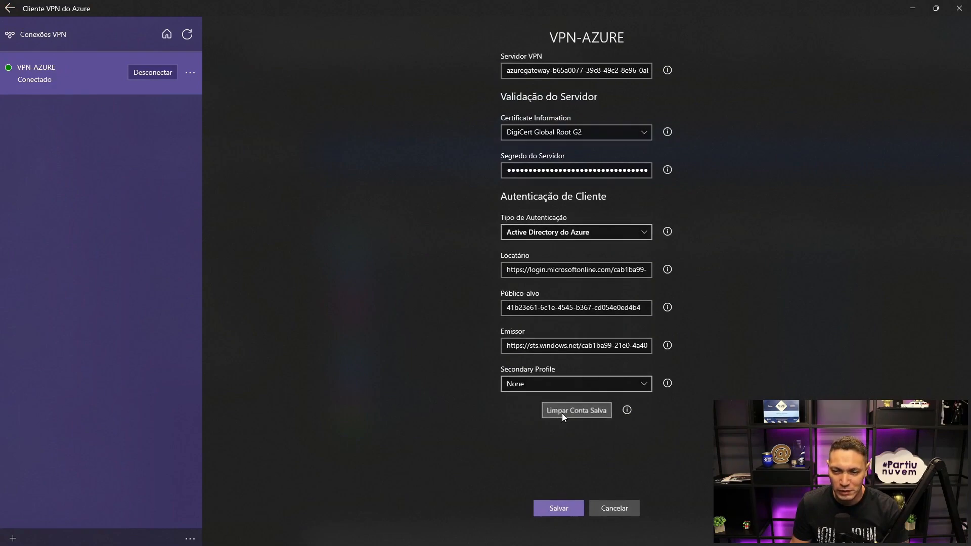
click(149, 69)
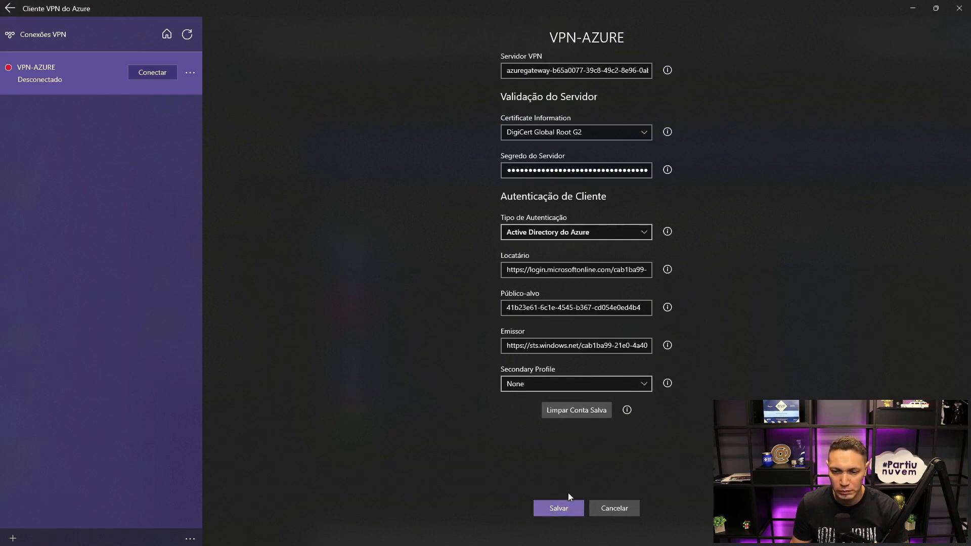
click(562, 505)
- Reconnect VPN-AZURE and continue with another work or school account
click(147, 73)
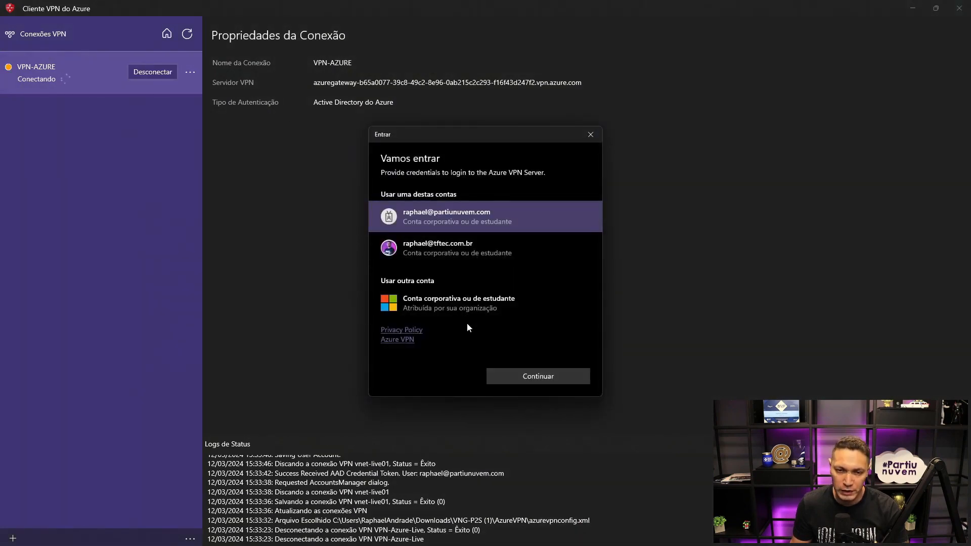
click(427, 294)
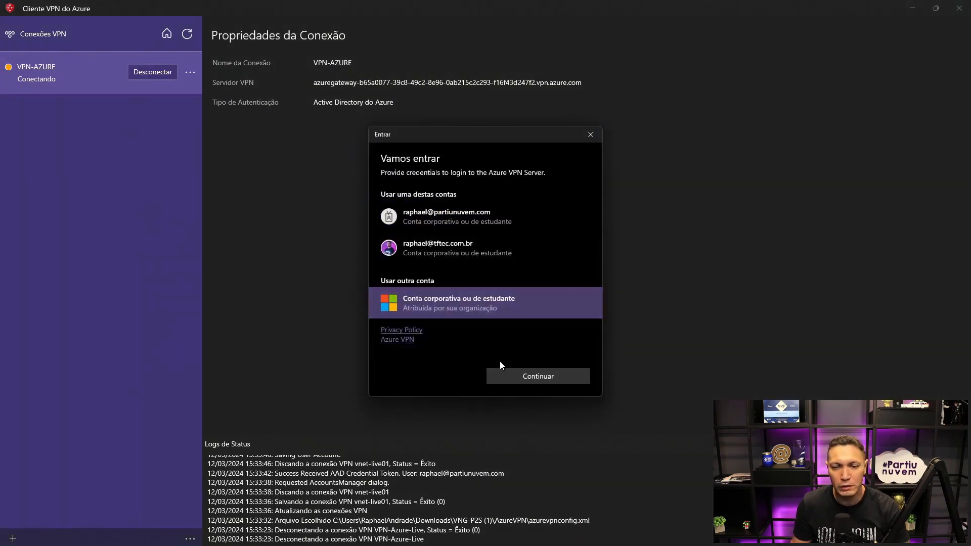
click(502, 374)
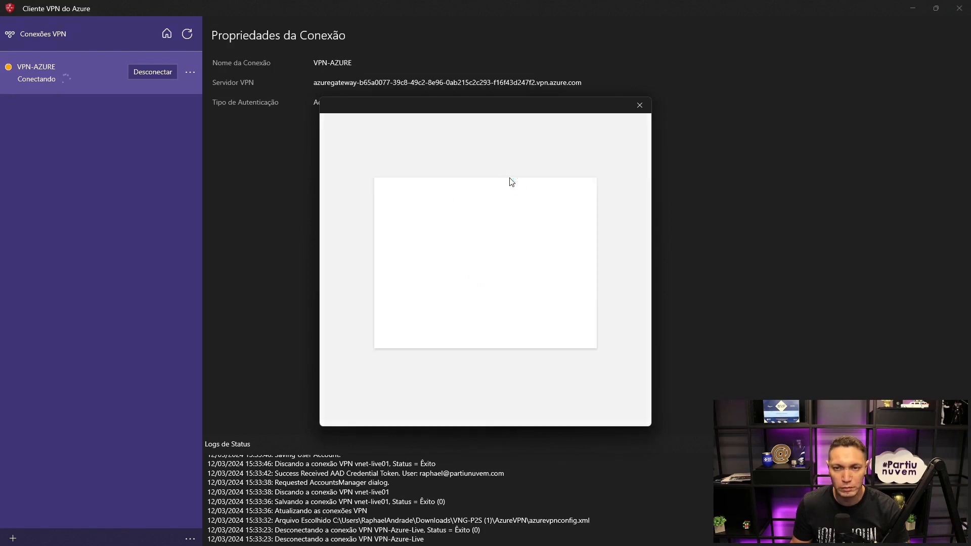
- Sign in to the Azure VPN with the copied user principal name and the account password
key(ctrl+v)
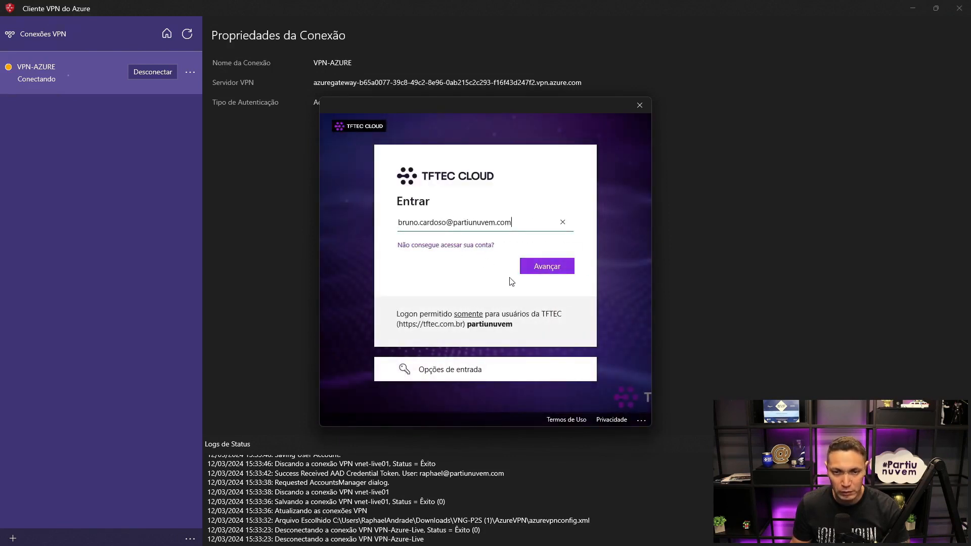
click(551, 270)
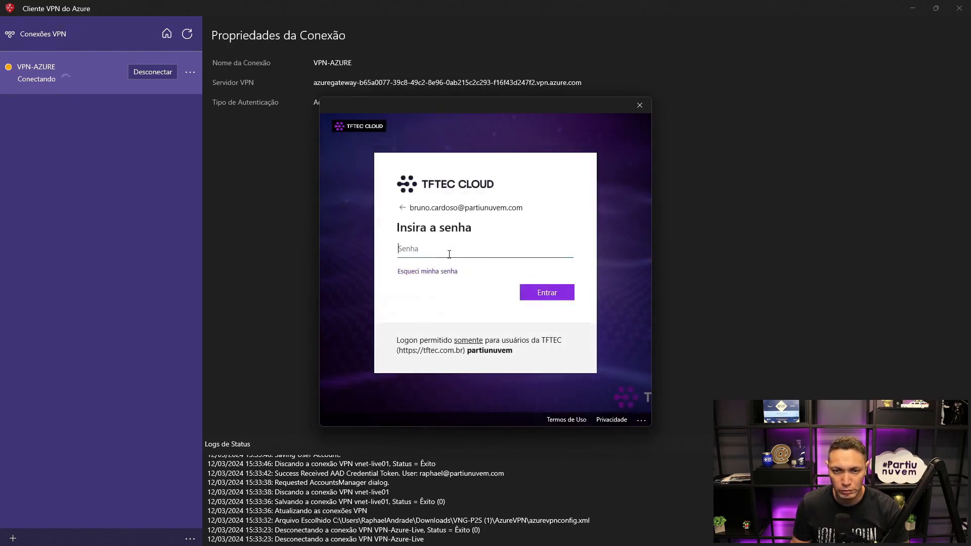
text(•••••••••••)
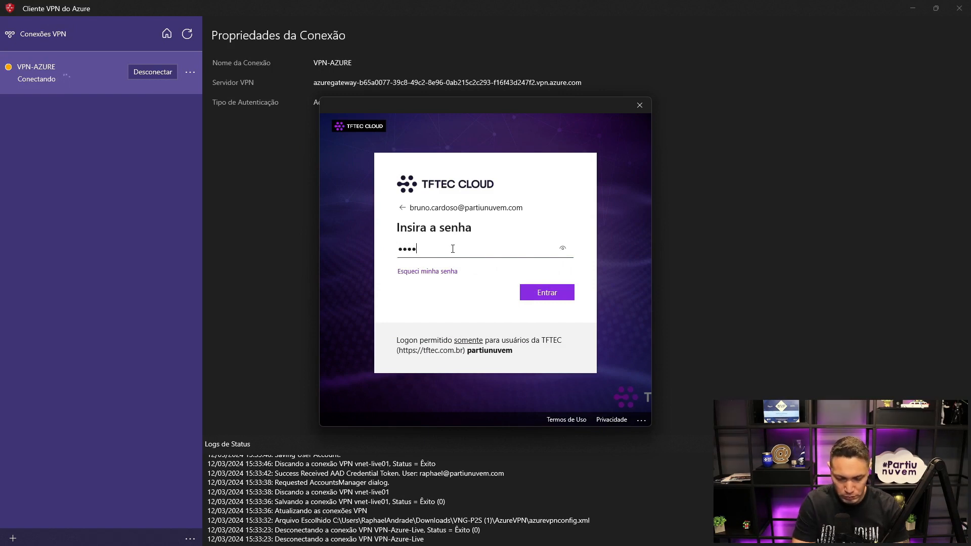
key(Return)
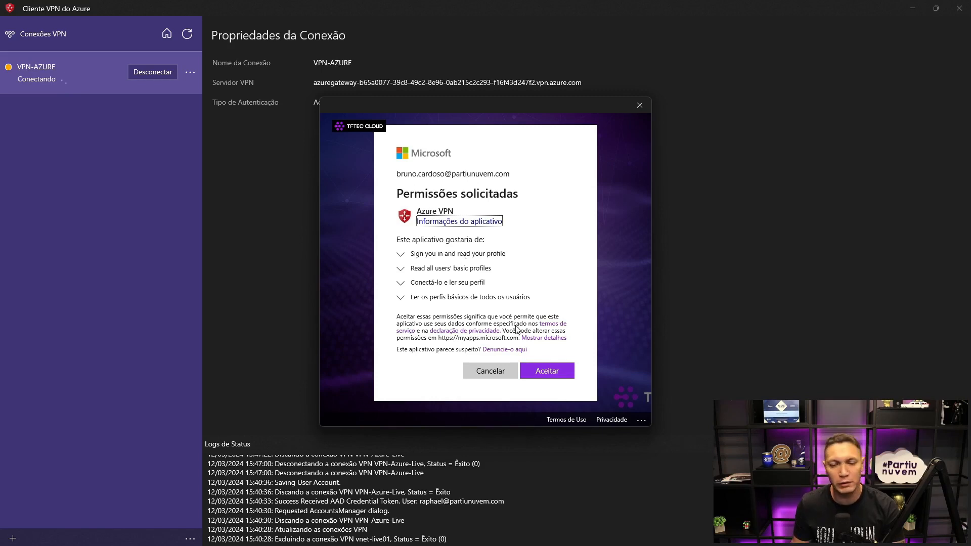
- Accept the permissions requested by Azure VPN, review the sign-in details shown, and continue past the dialog
click(542, 372)
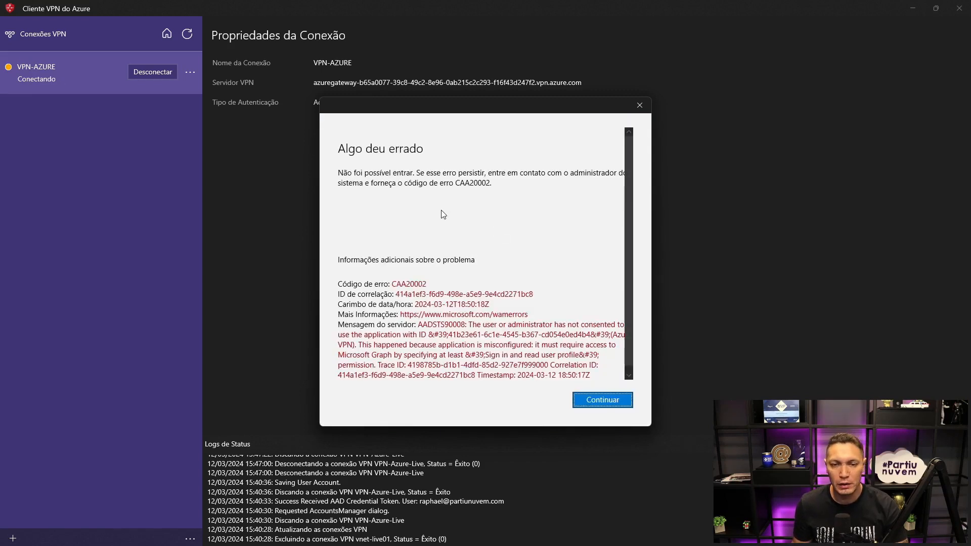
scroll(443, 214, down, 1)
scroll(570, 202, up, 1)
scroll(569, 201, down, 1)
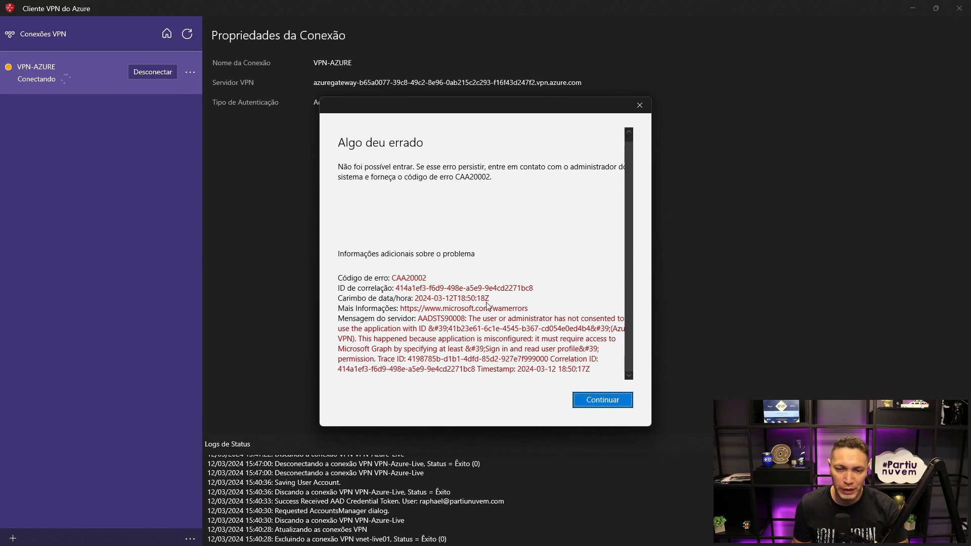
click(612, 399)
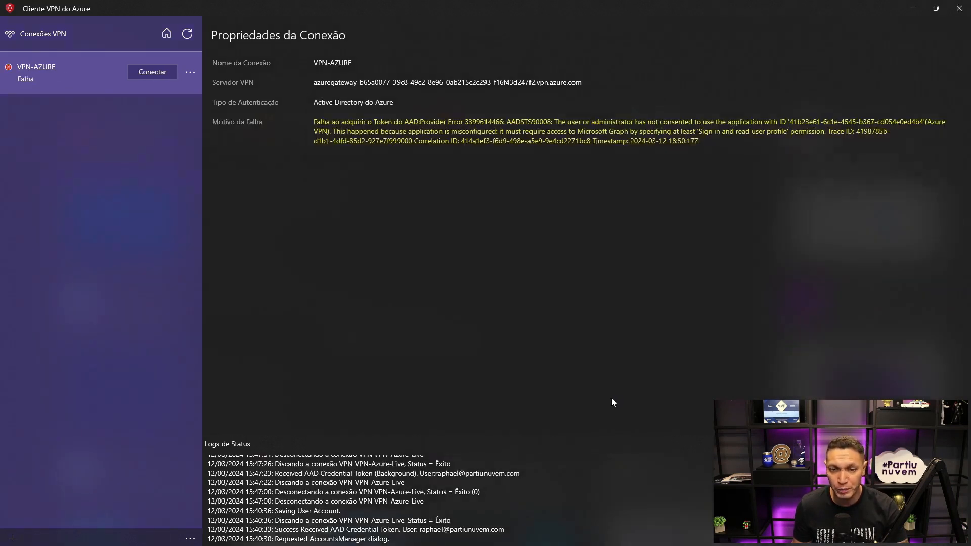
- Reconnect VPN-AZURE using another work or school account and submit the copied user principal name
click(153, 72)
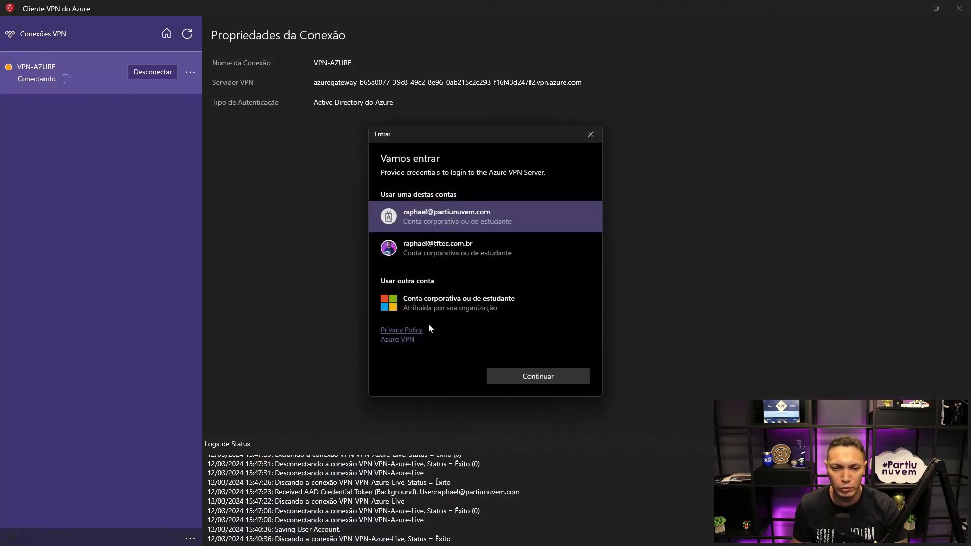
click(448, 306)
click(540, 380)
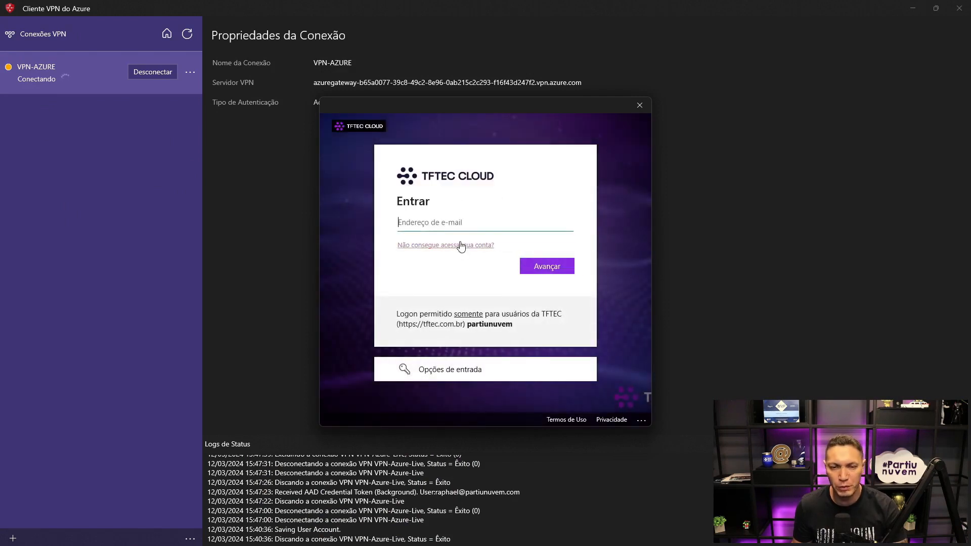
key(ctrl+v)
click(541, 267)
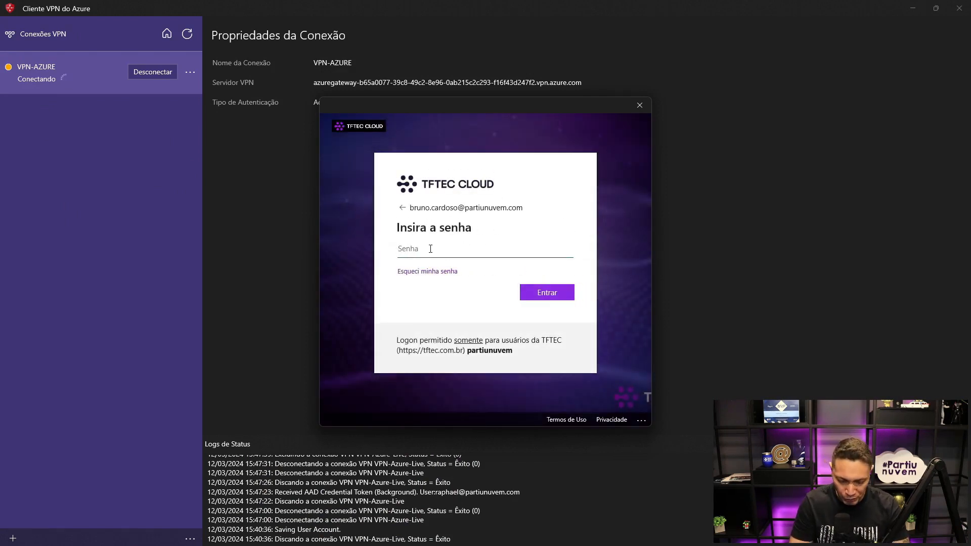
- Enter the account password, allow the account to stay signed in to all apps, and finish the sign-in
text(•)
key(BackSpace)
text(••)
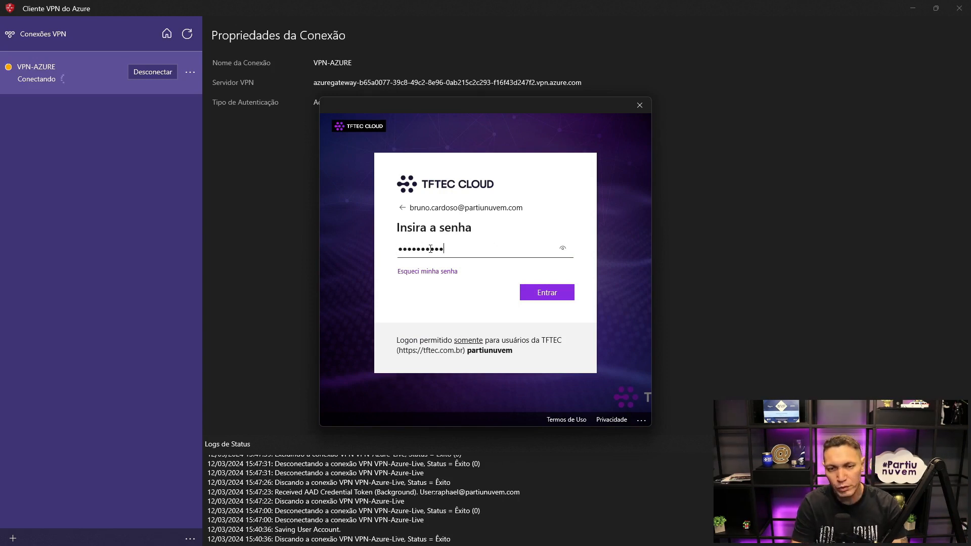
click(540, 295)
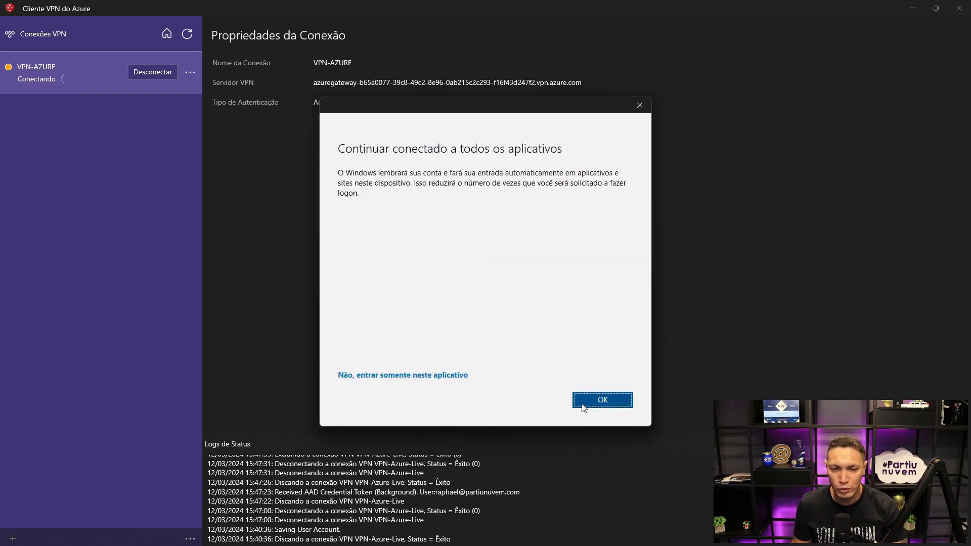
click(584, 407)
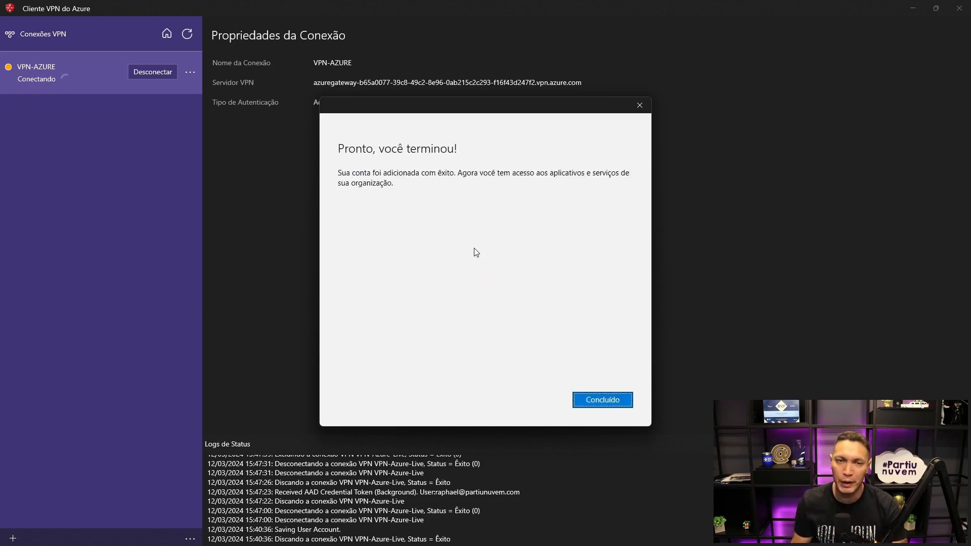
click(596, 402)
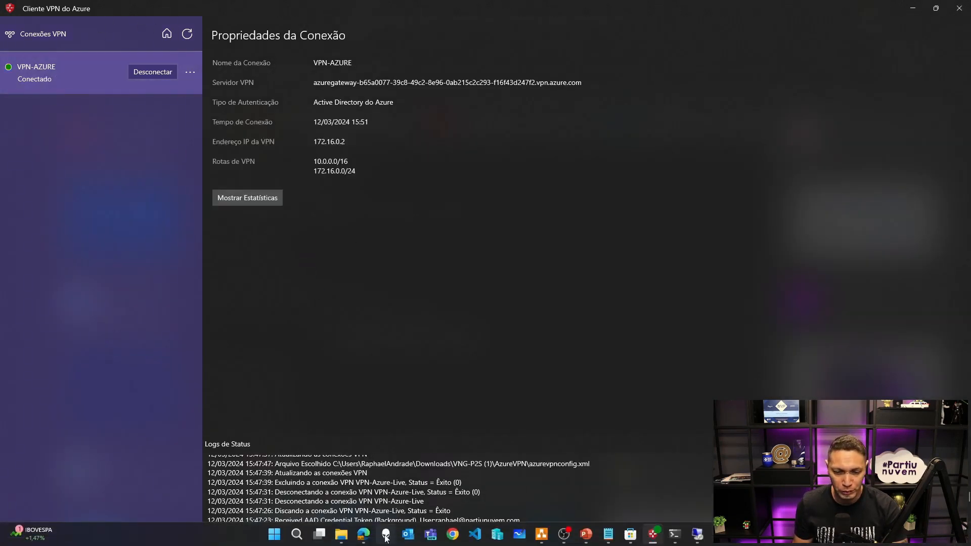
- Check the VPN status logs and open the Azure VPN enterprise application's Properties from Microsoft Entra ID in the Azure portal
scroll(412, 464, down, 4)
scroll(412, 464, down, 6)
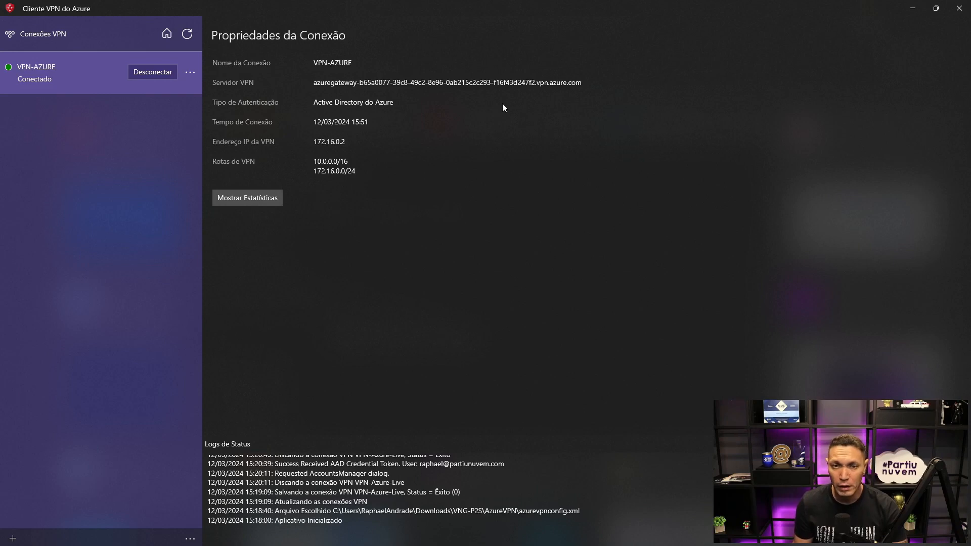
click(913, 8)
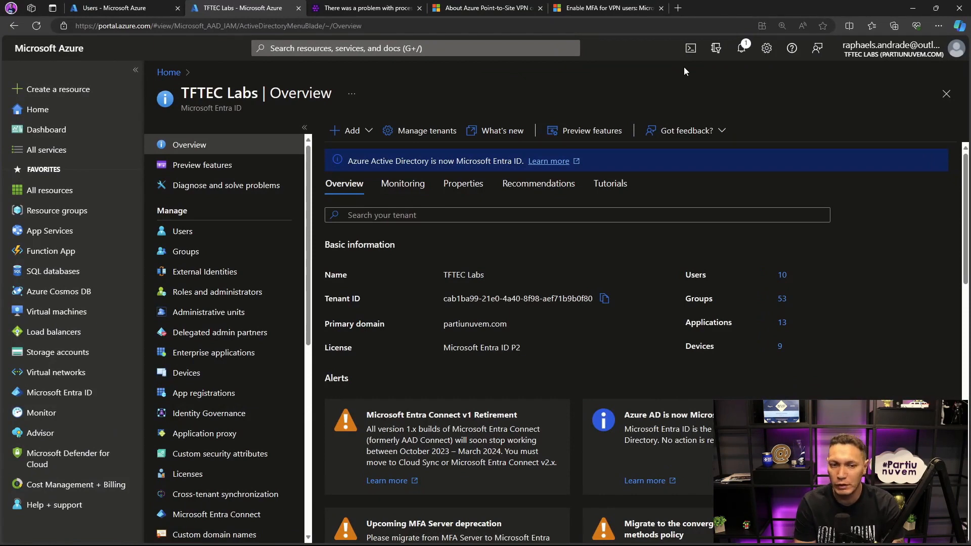
click(56, 393)
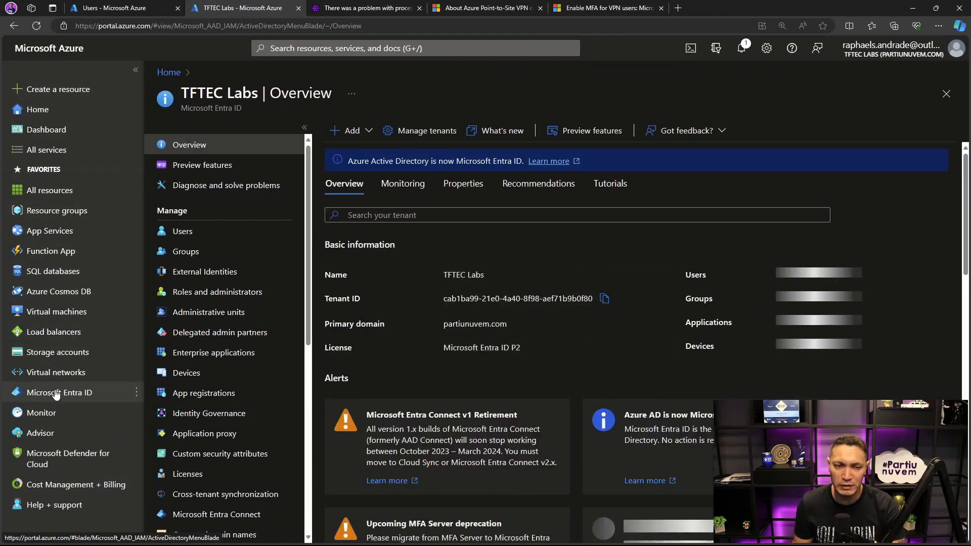
click(239, 354)
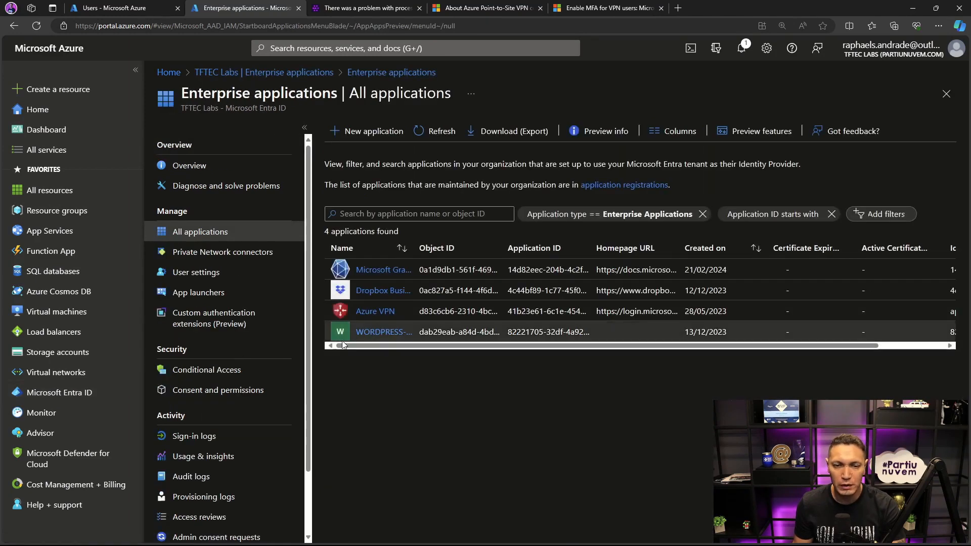
click(373, 312)
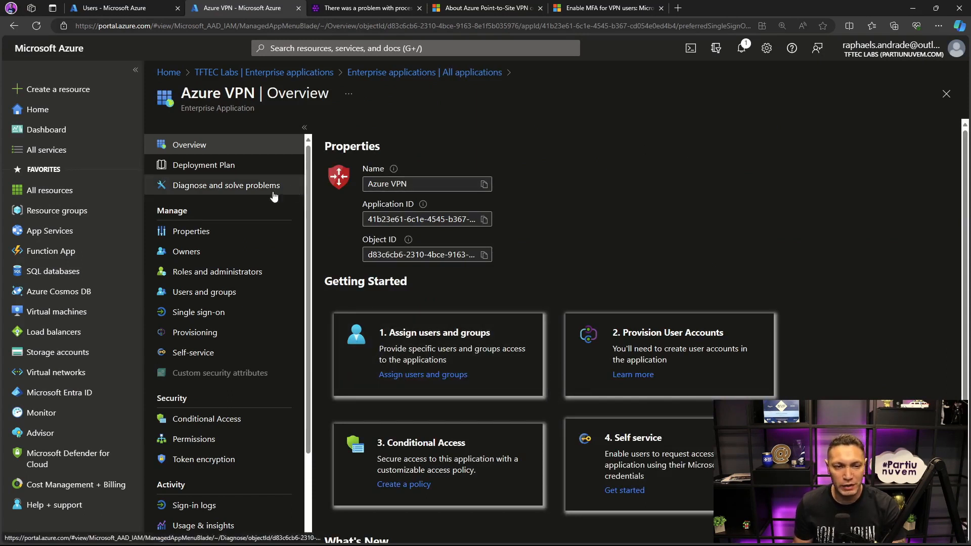
click(192, 232)
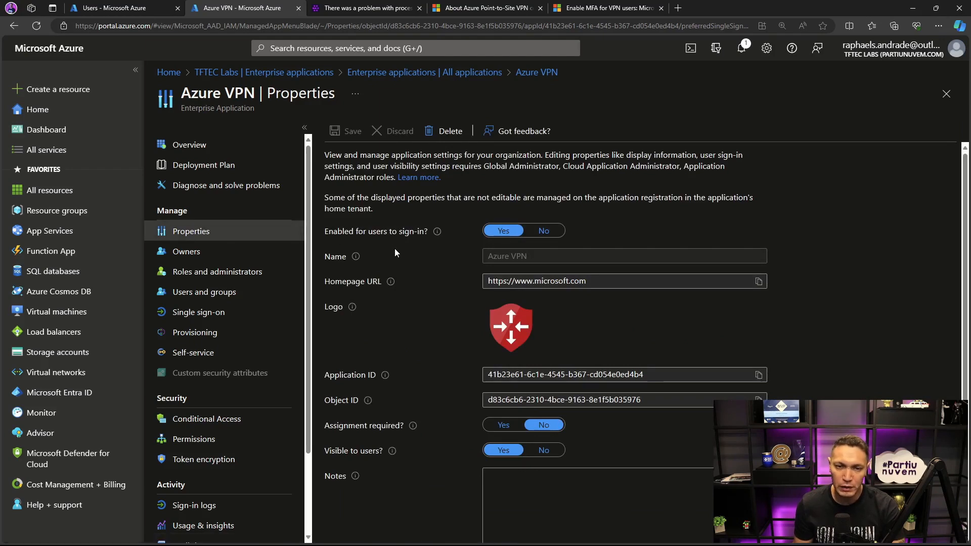
- Highlight the sign-in and assignment settings in Azure VPN's properties, set Assignment required to Yes, and save
scroll(369, 275, down, 1)
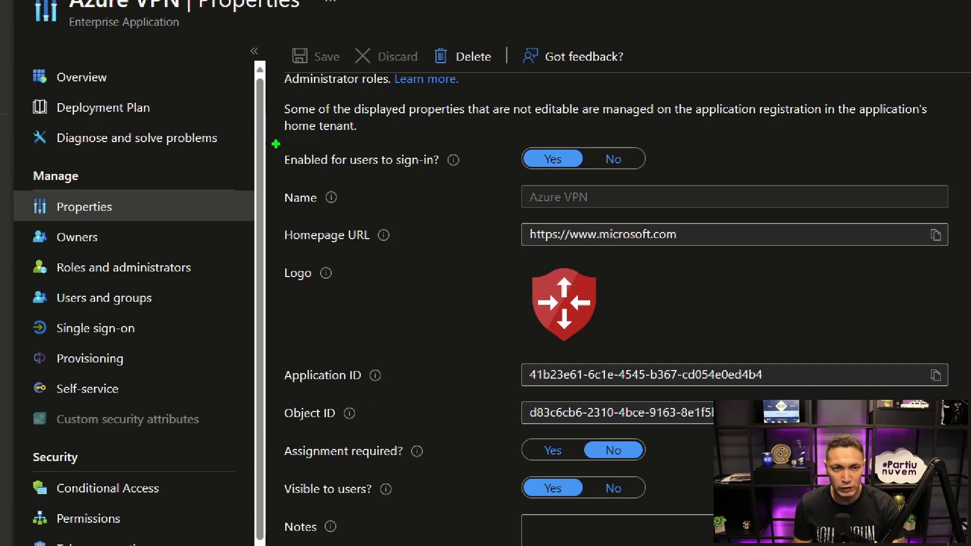
mouse_move(273, 142)
mouse_down()
mouse_move(528, 178)
mouse_move(668, 176)
mouse_up()
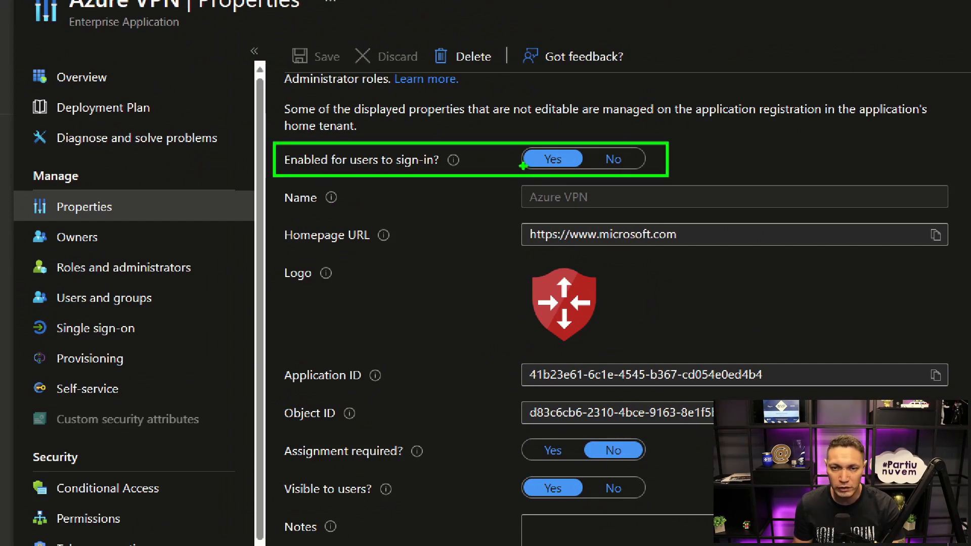
drag(524, 165, 584, 166)
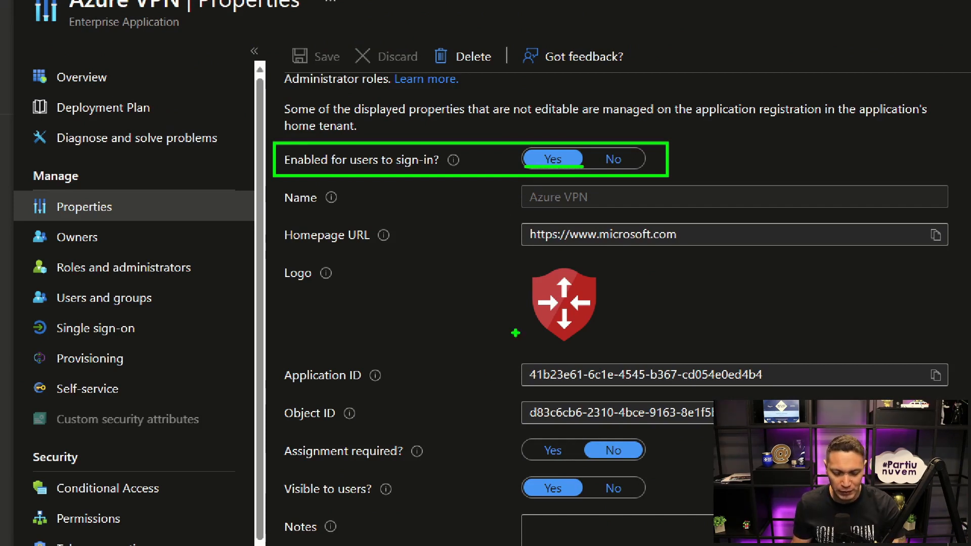
key(p)
drag(277, 435, 665, 463)
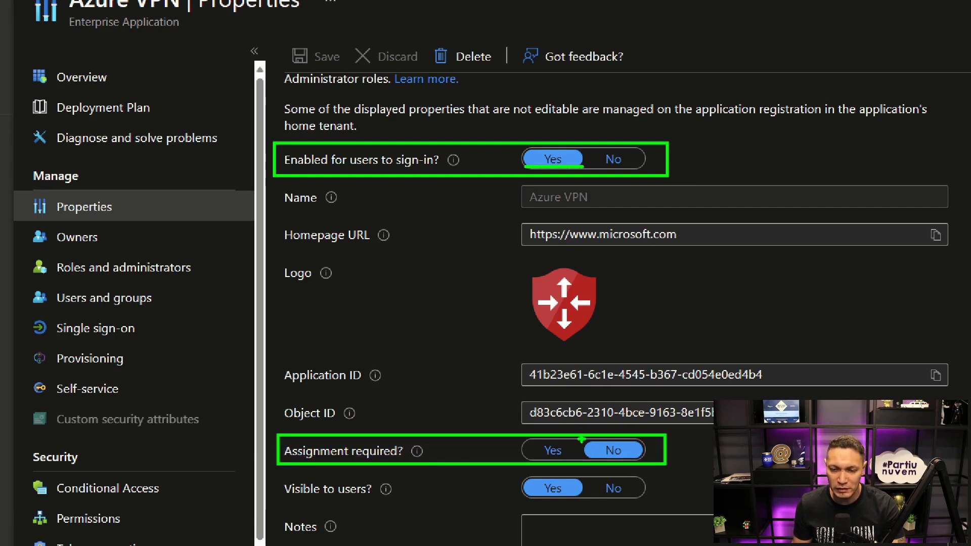
mouse_move(583, 439)
mouse_down()
mouse_move(584, 459)
mouse_move(639, 447)
mouse_move(640, 461)
mouse_up()
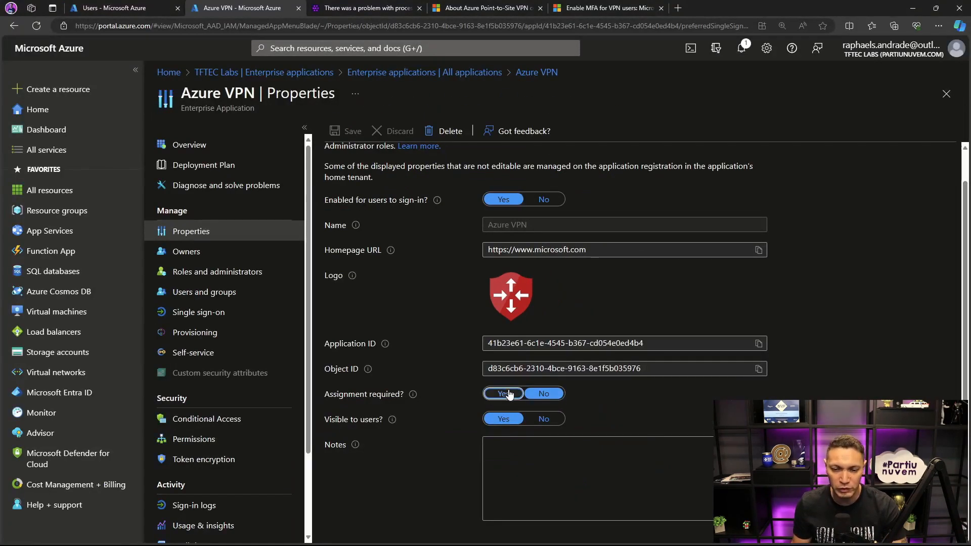
click(509, 395)
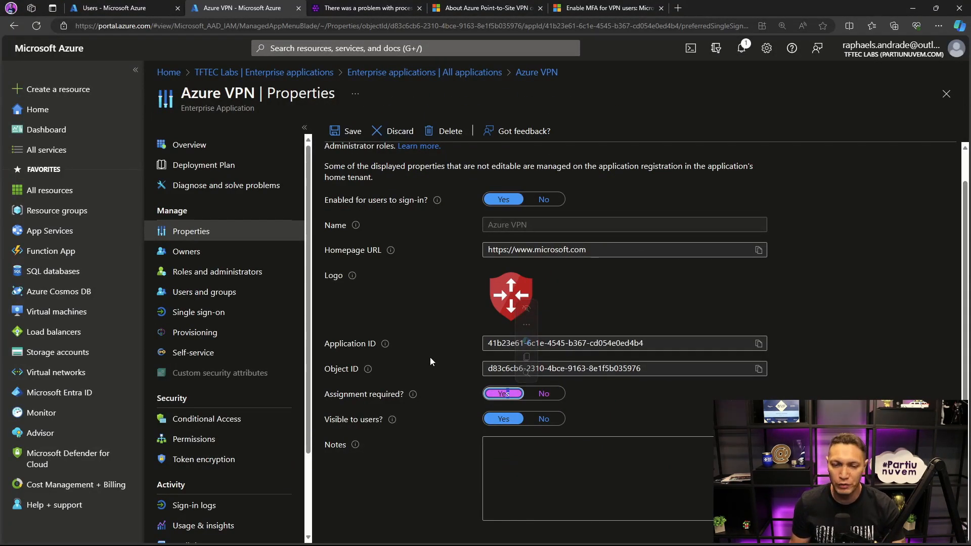
click(343, 132)
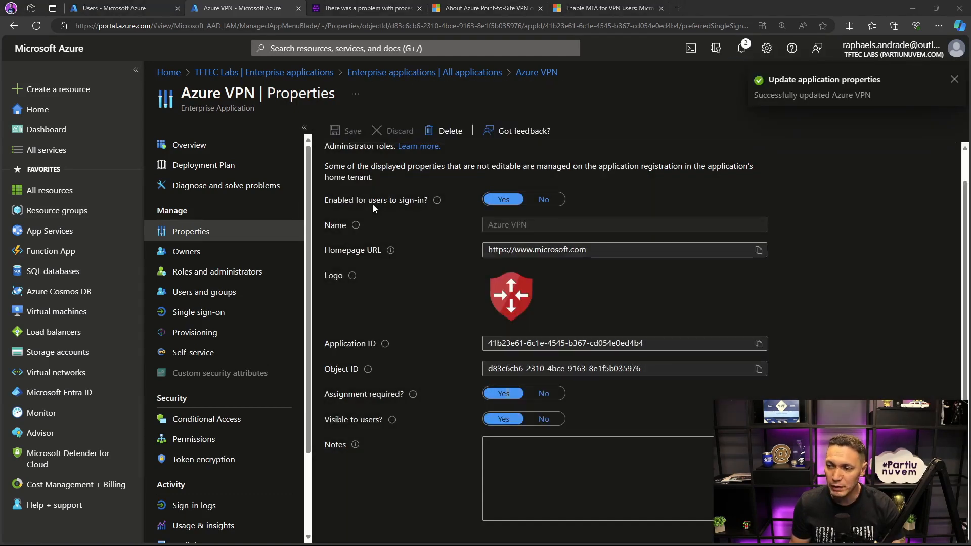
- Switch to the Azure VPN Client, disconnect VPN-AZURE, and return to the Azure portal
key(alt+Tab)
click(140, 72)
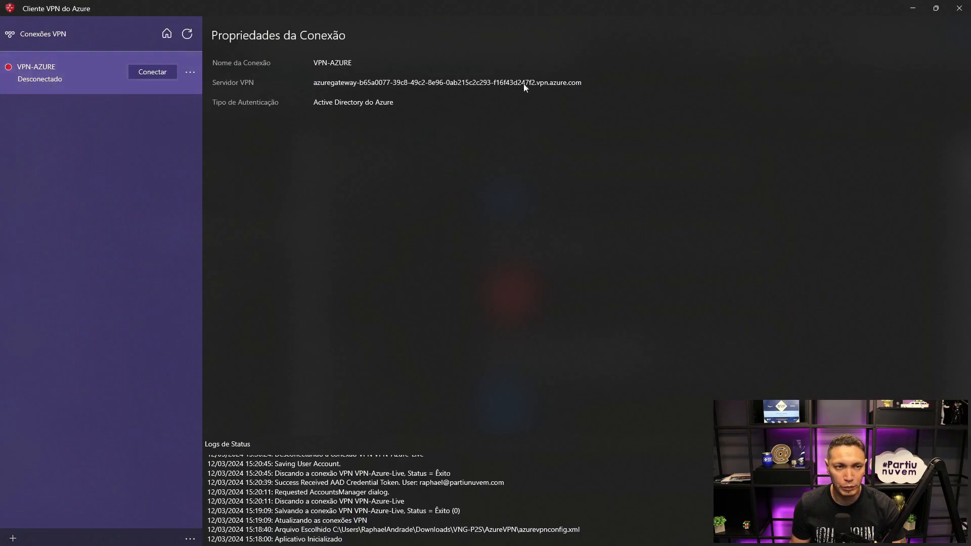
key(alt+Tab)
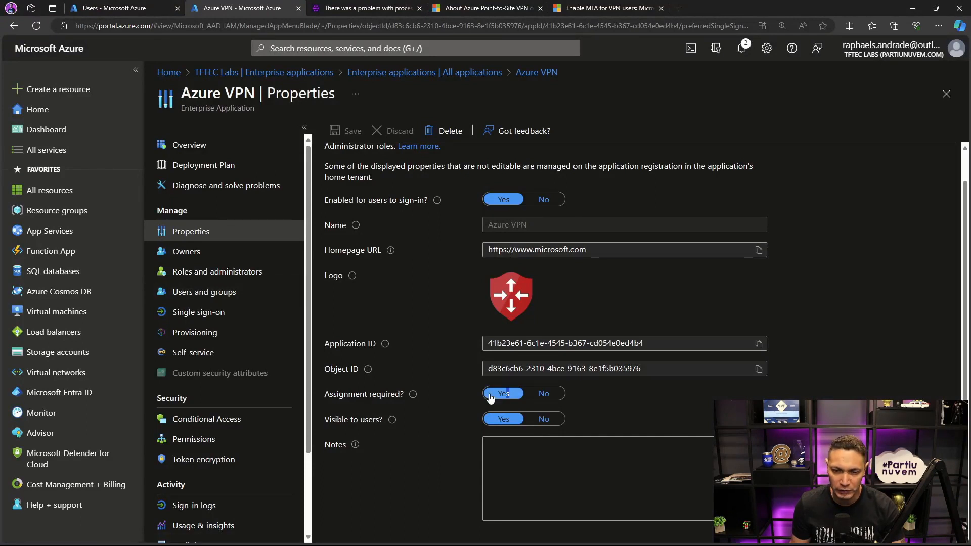
- Remove the first listed user from the Azure VPN application's users and groups assignments
click(209, 293)
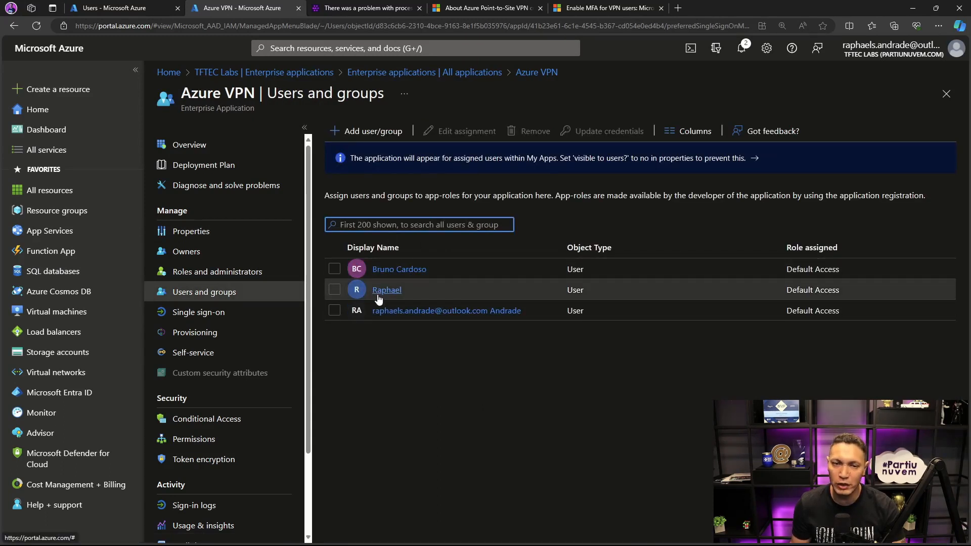
click(333, 269)
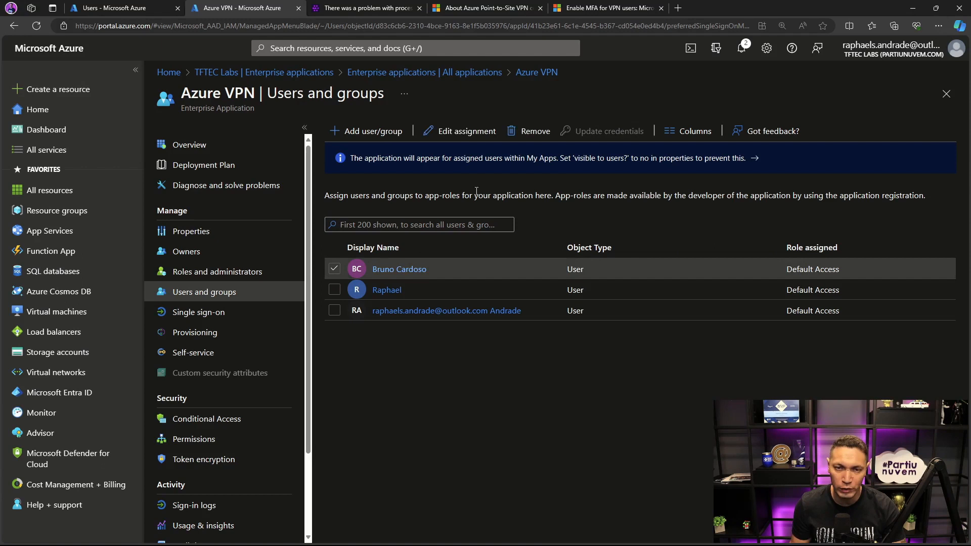
click(523, 134)
click(353, 197)
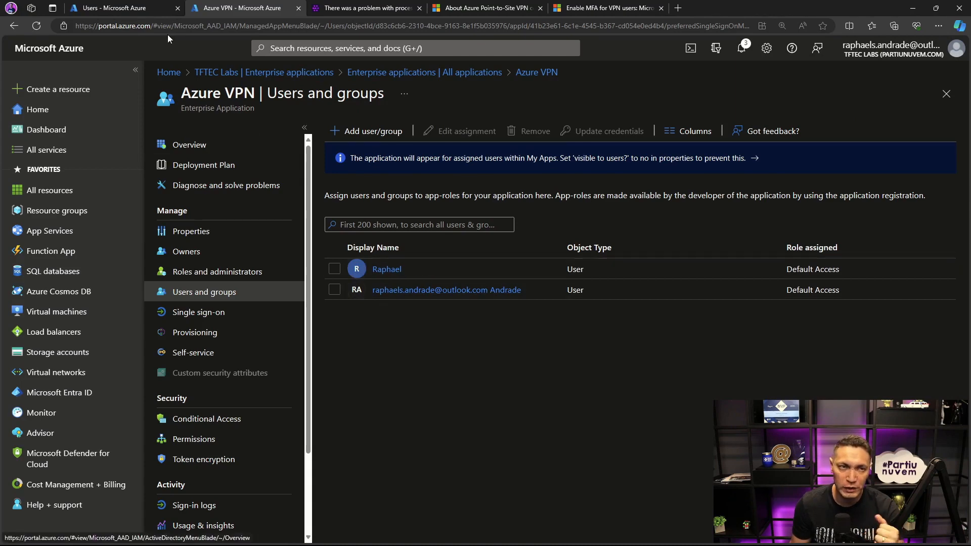
- Check the tenant's license on the Microsoft Entra ID overview, and return to Azure VPN's users and groups
click(133, 8)
click(59, 392)
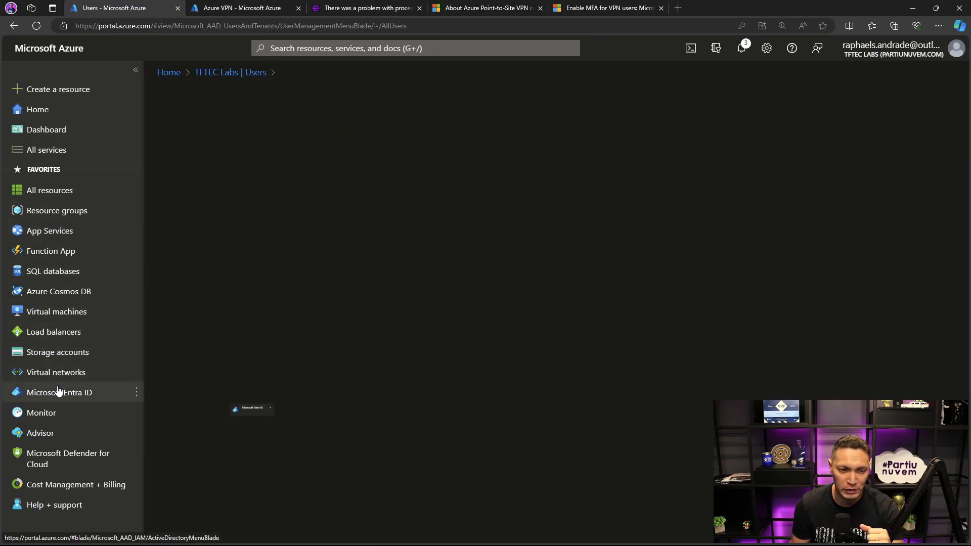
drag(444, 347, 520, 346)
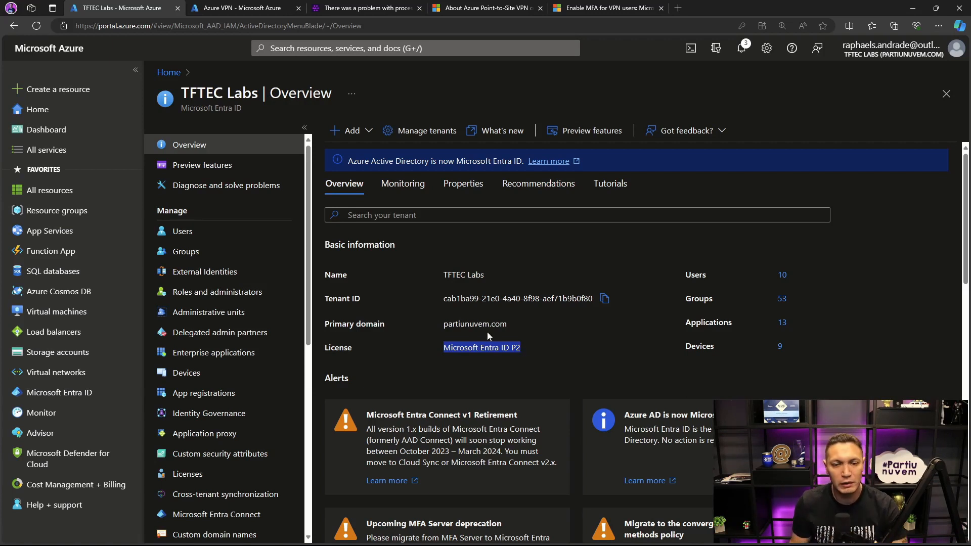
click(243, 10)
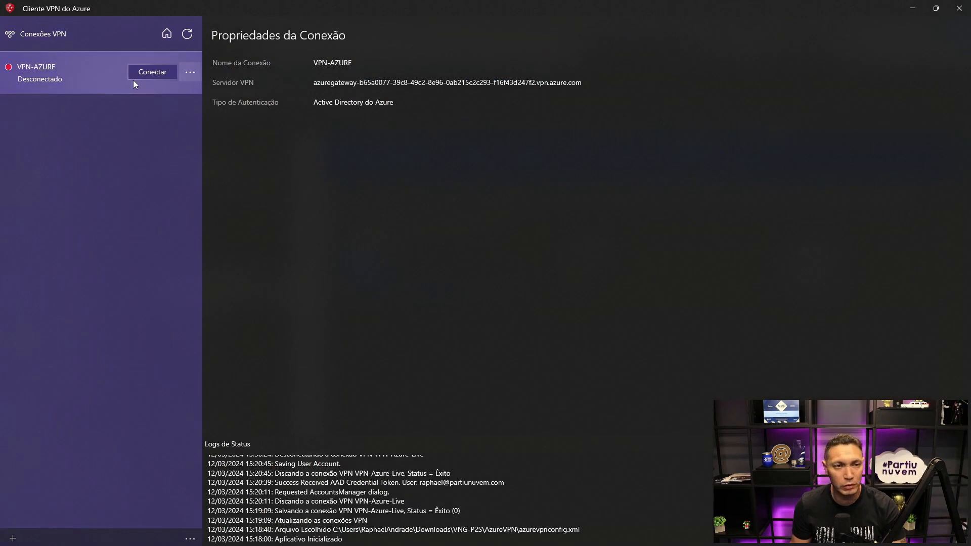
- Reconnect VPN-AZURE in the Azure VPN Client, review its status logs, and disconnect it again
click(140, 72)
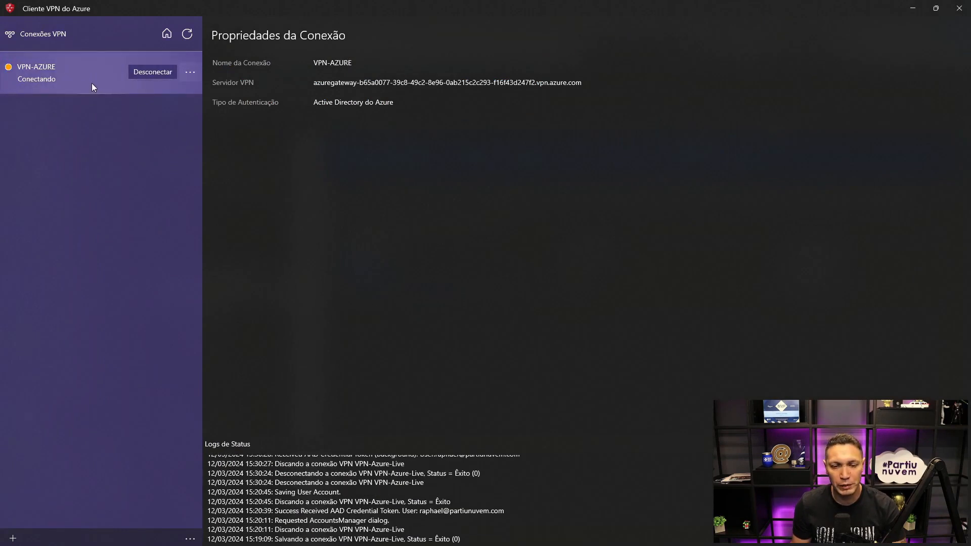
scroll(393, 491, down, 2)
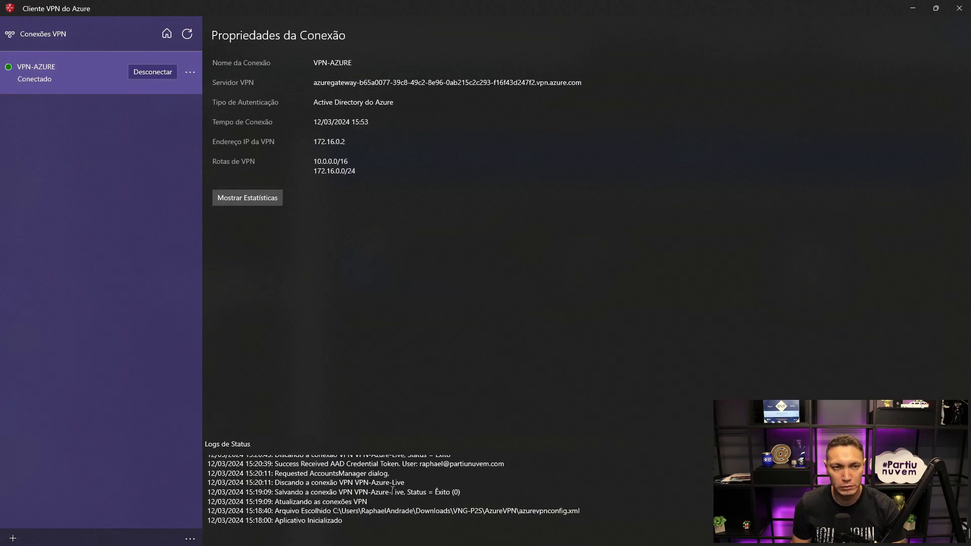
click(190, 72)
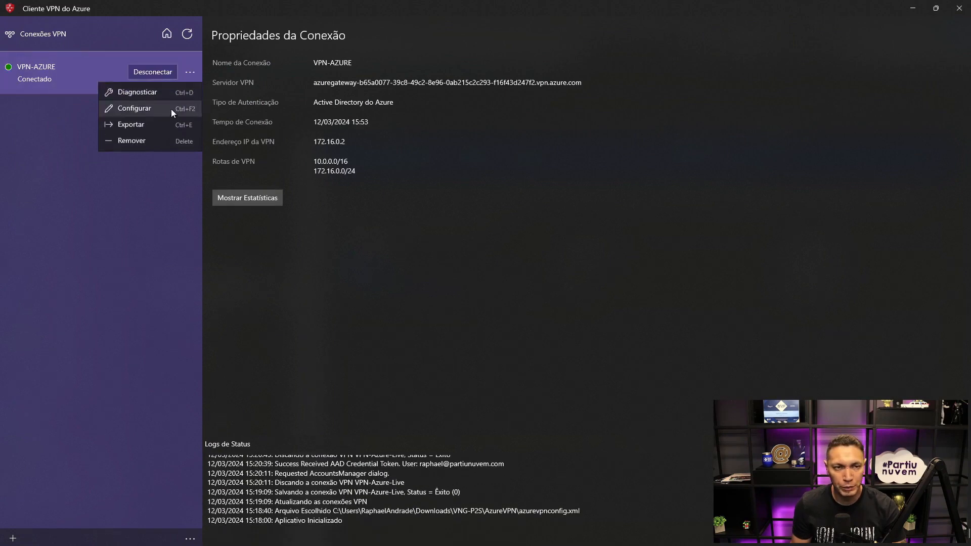
click(147, 75)
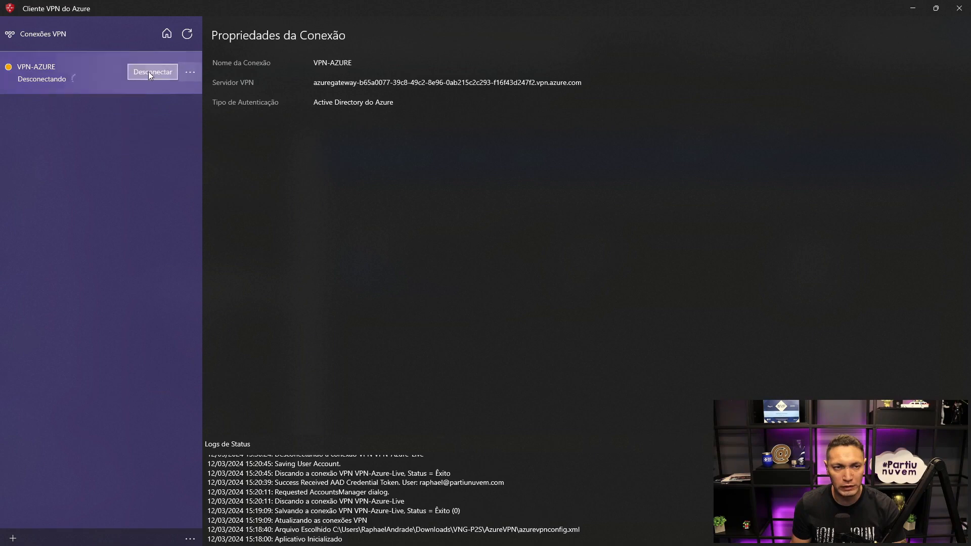
- Clear the saved account in VPN-AZURE's configuration and save the profile
click(189, 72)
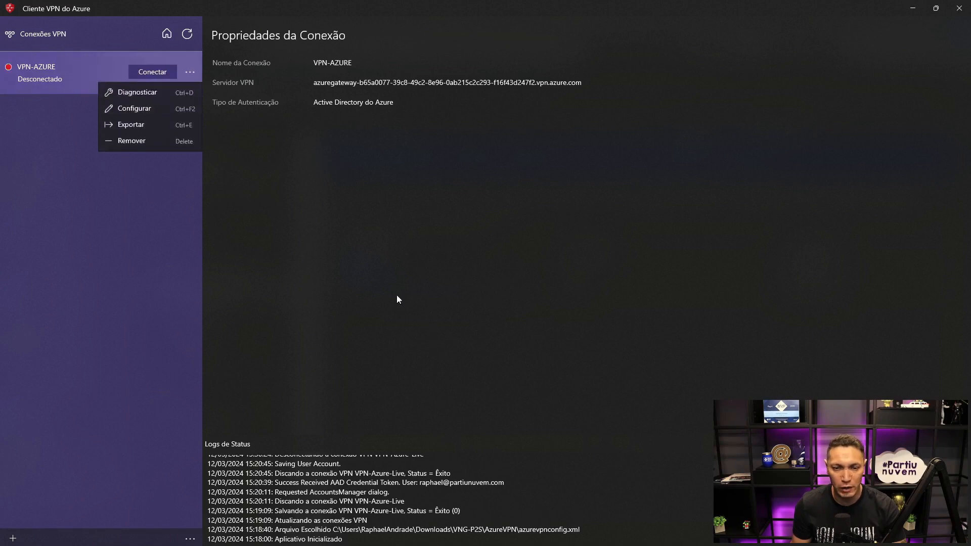
click(141, 106)
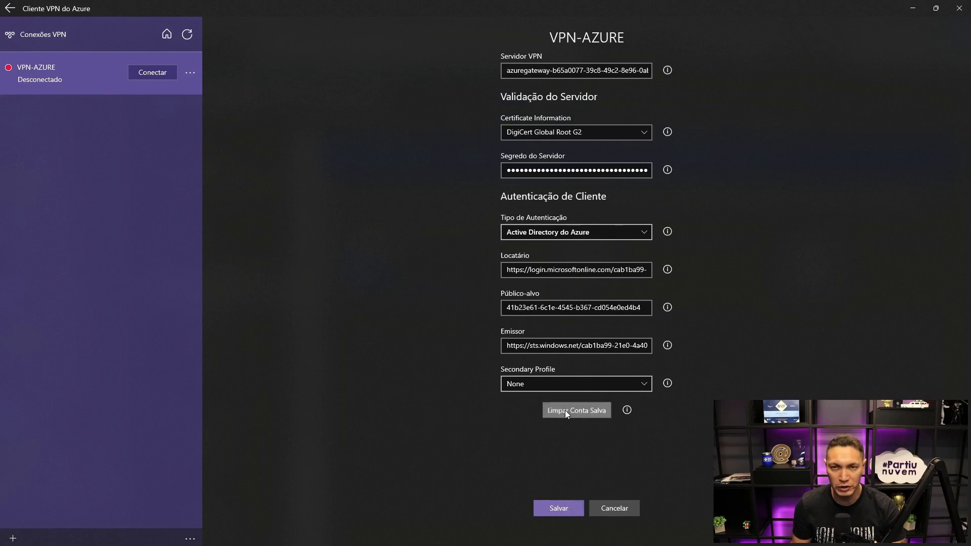
click(550, 515)
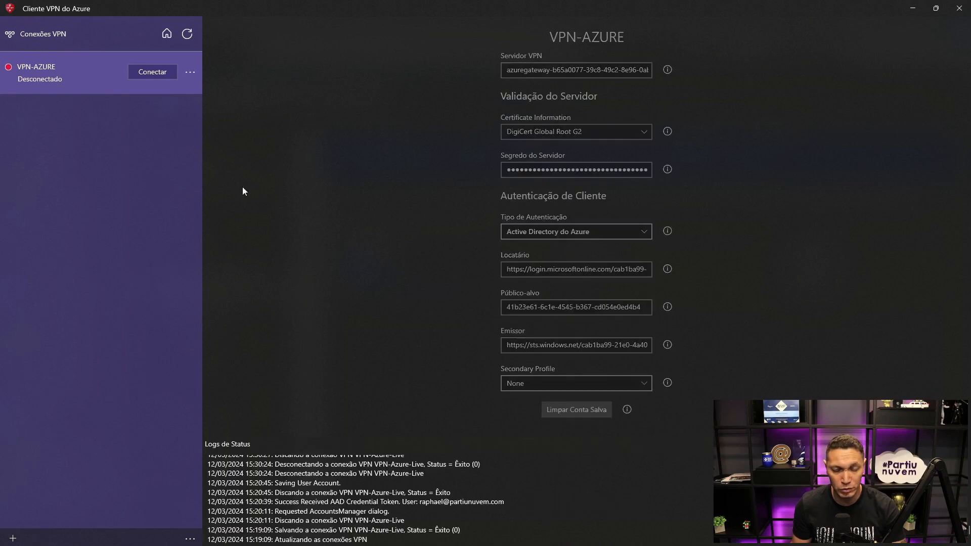
- Try to connect VPN-AZURE with the third listed account, read the sign-in message, and close the sign-in window
click(144, 74)
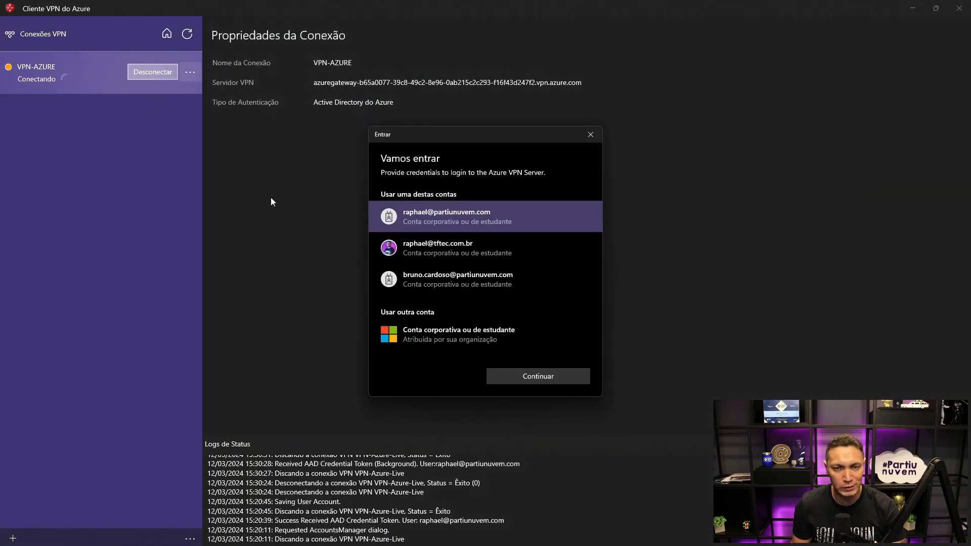
click(463, 280)
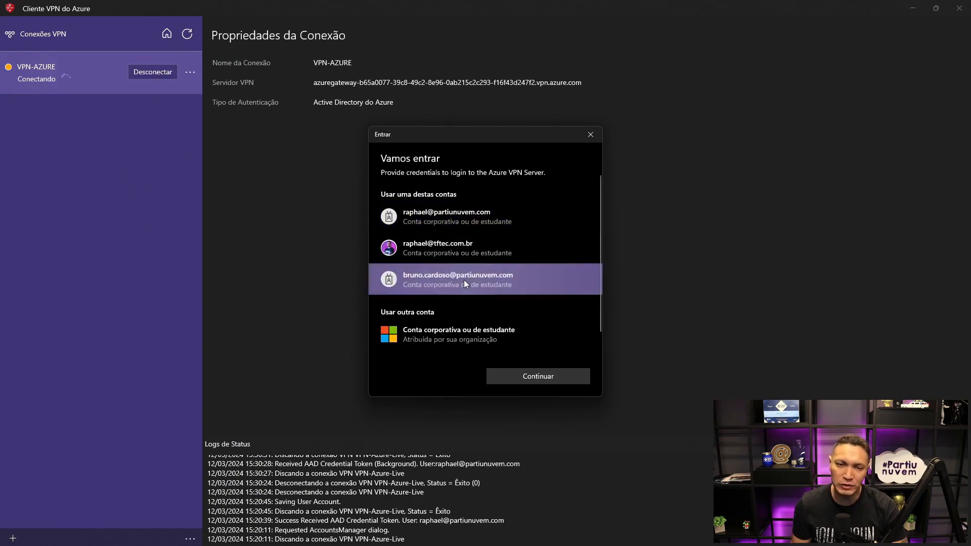
click(530, 378)
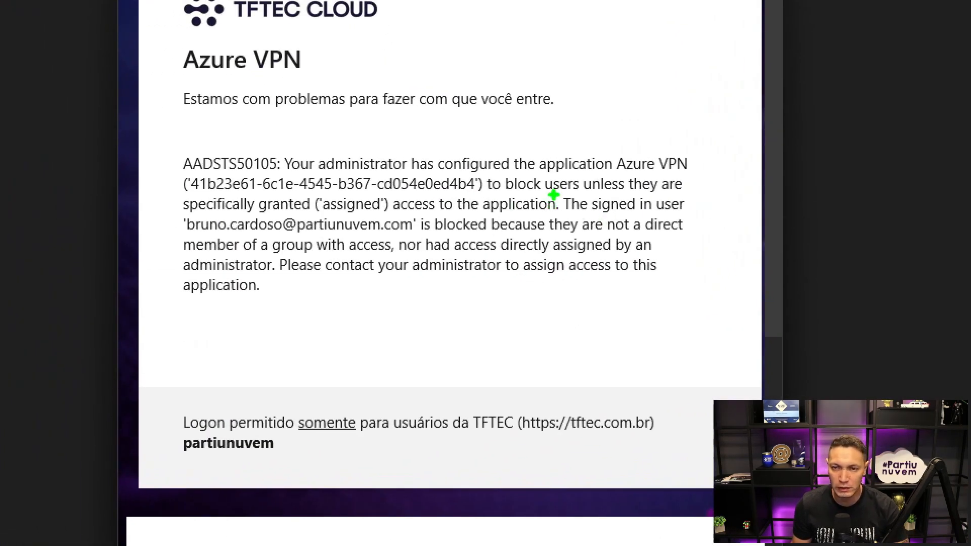
drag(559, 219, 703, 216)
drag(185, 231, 697, 235)
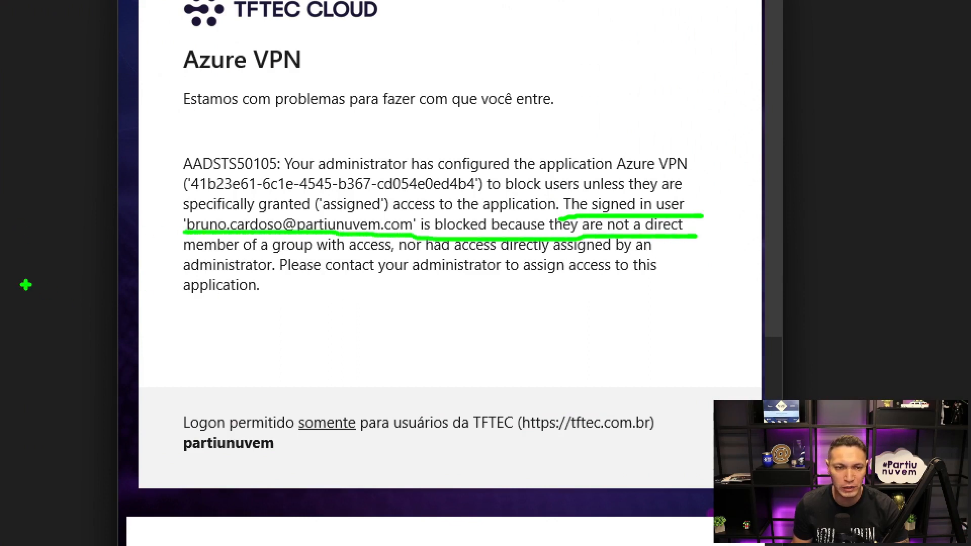
drag(180, 256, 398, 257)
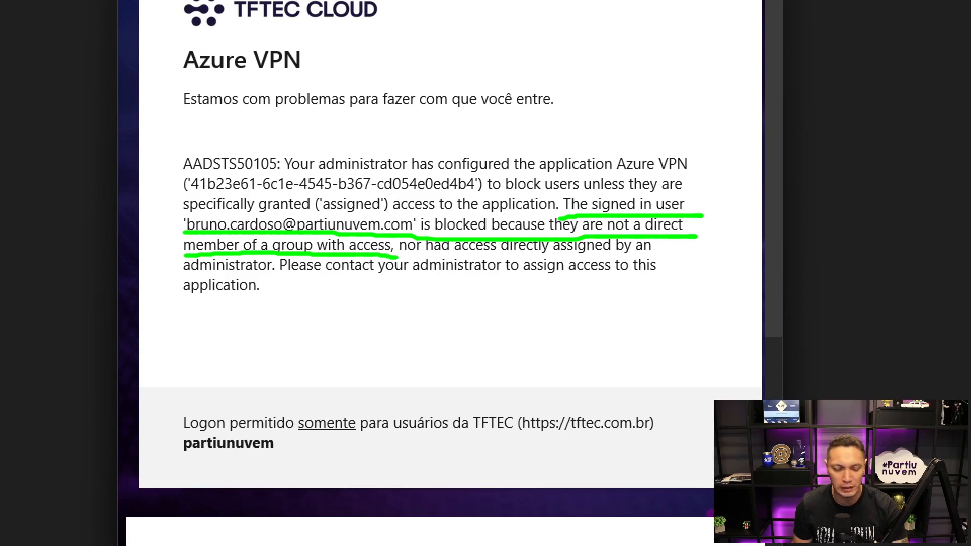
key(Escape)
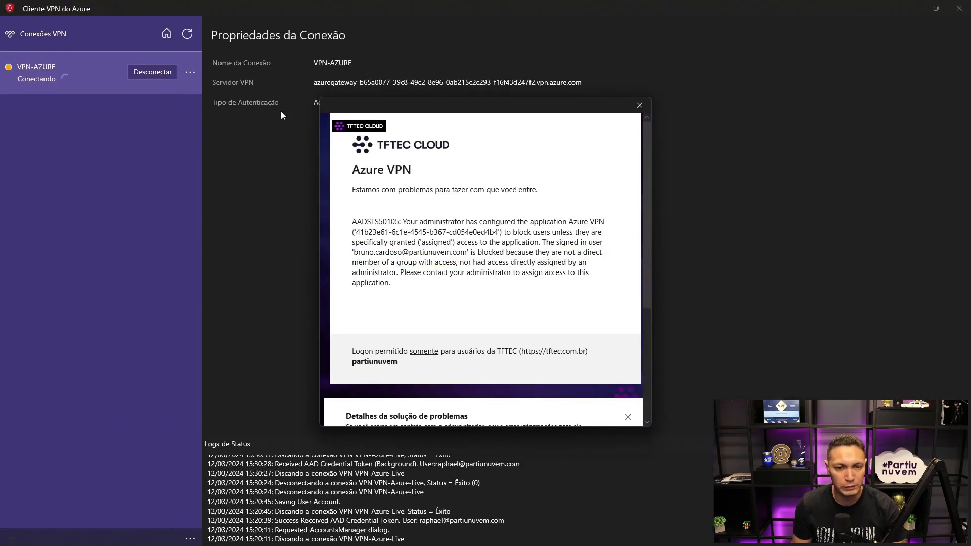
click(639, 104)
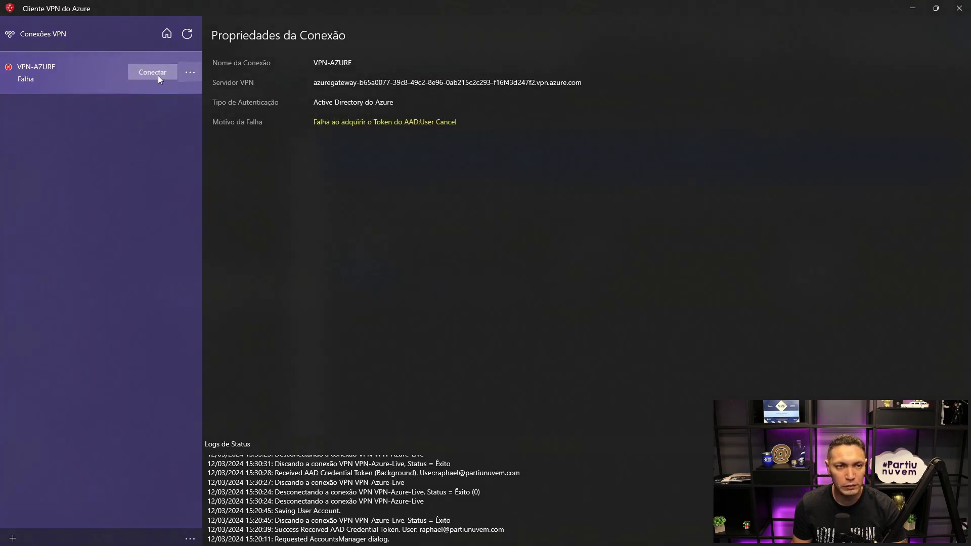
- Connect VPN-AZURE with the first listed account, and disconnect it again
click(153, 72)
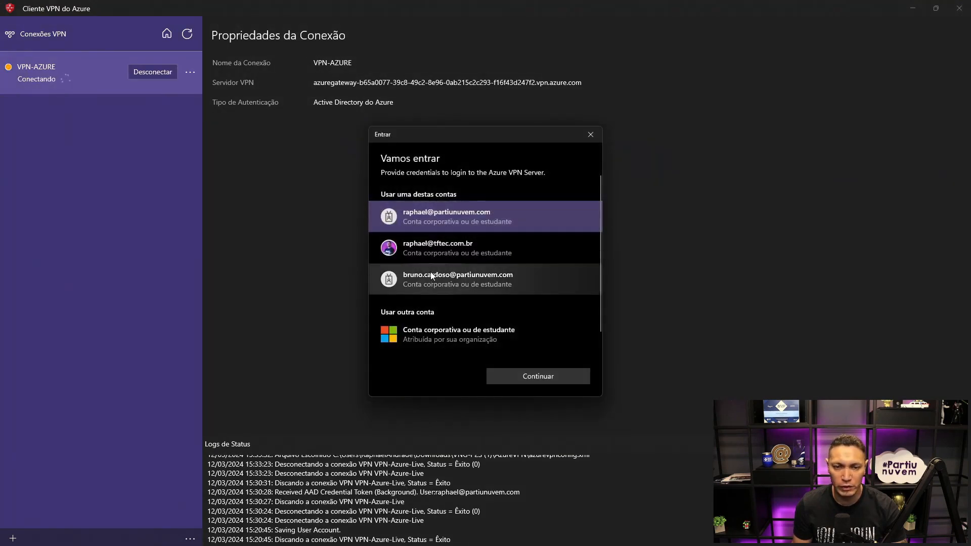
click(511, 374)
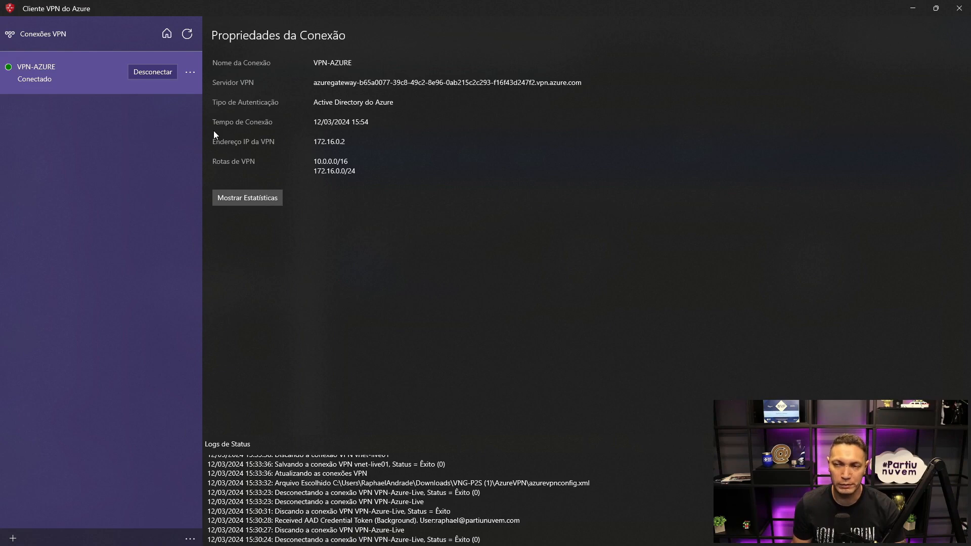
click(144, 73)
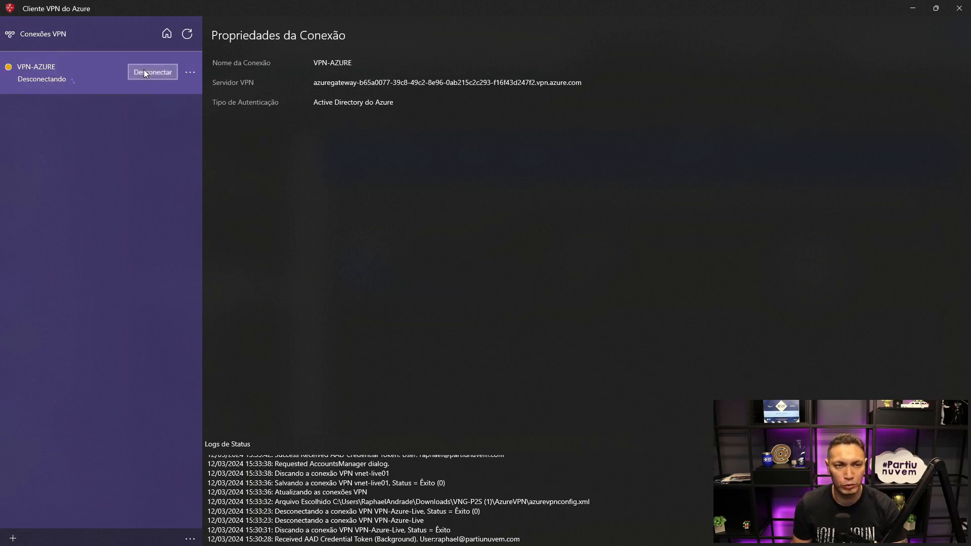
- Clear VPN-AZURE's saved account once more, save the configuration, and return to the Azure portal
click(191, 73)
click(130, 108)
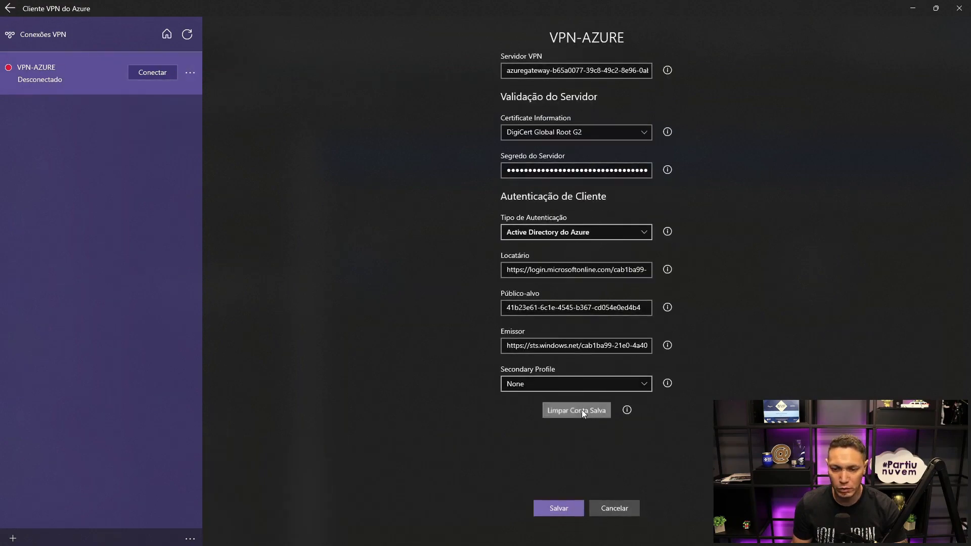
click(556, 508)
click(912, 8)
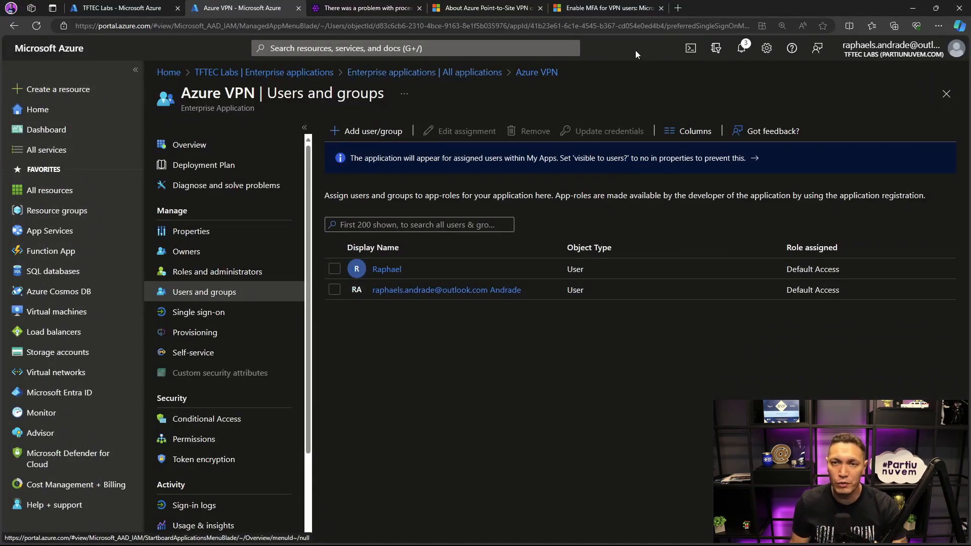
- Examine the licensing requirement under Option 2 - Conditional Access in the Microsoft Learn article on MFA for VPN users
click(609, 12)
scroll(412, 294, down, 4)
scroll(412, 295, down, 7)
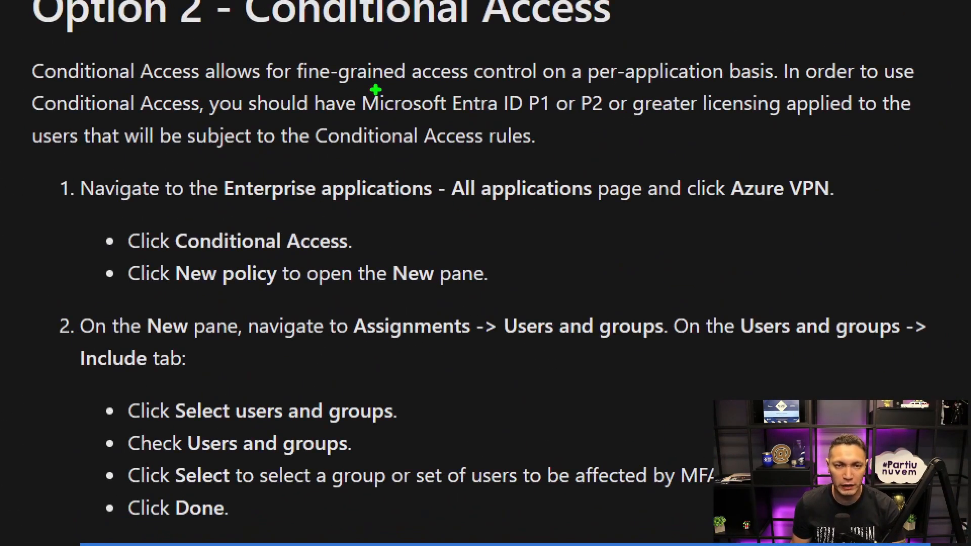
drag(349, 88, 617, 121)
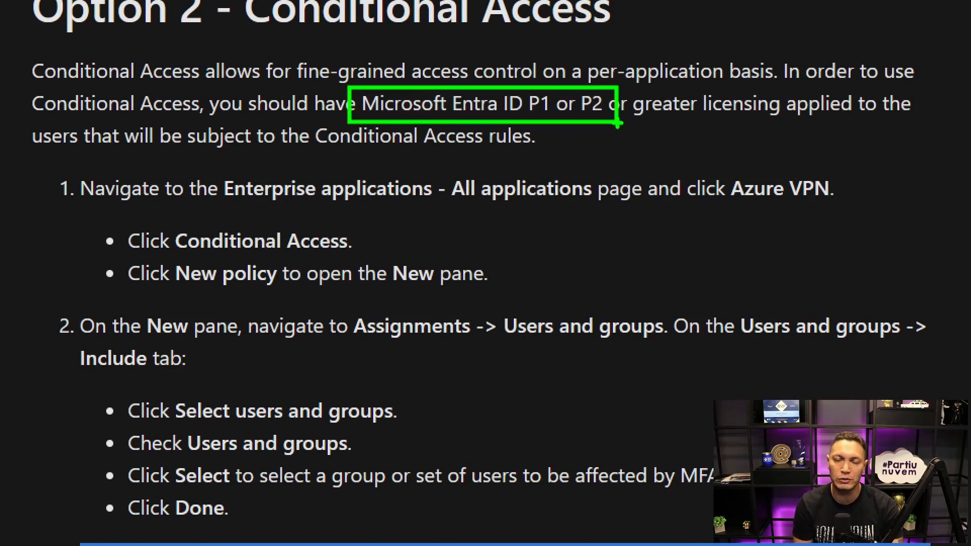
key(Escape)
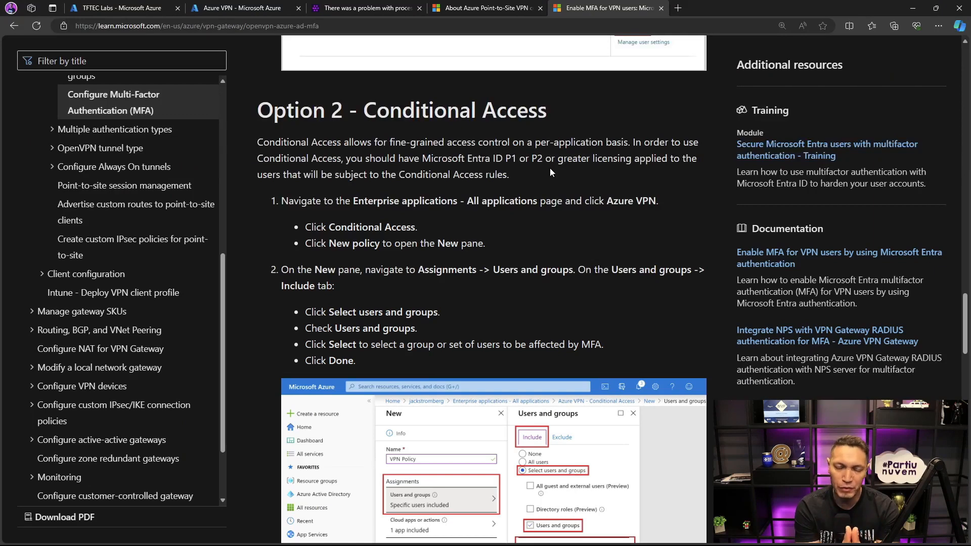
- Return to the Azure portal and open the tenant's Users list in Microsoft Entra ID
click(250, 10)
click(55, 390)
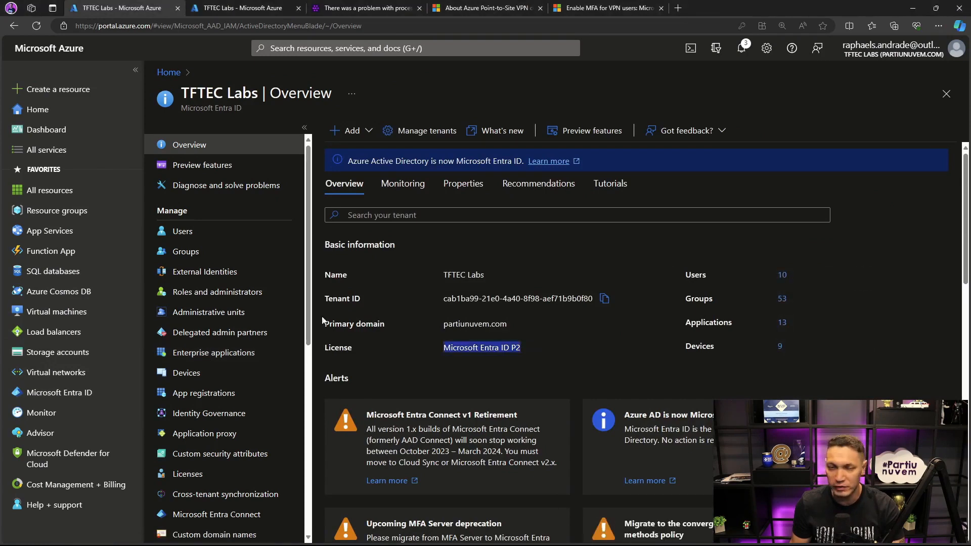
click(198, 233)
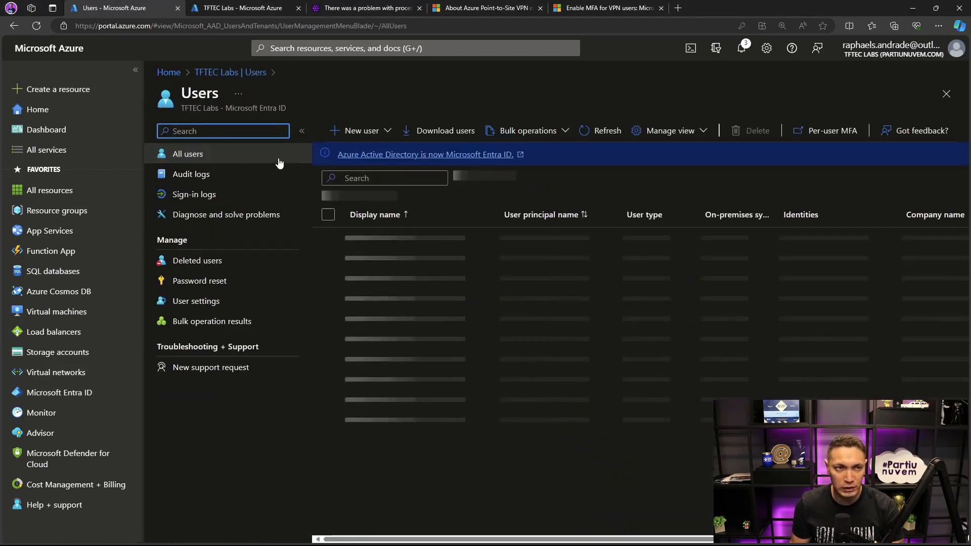
- Switch to the InPrivate portal window, select the first user in the tenant's Users list, and open Per-user MFA
key(ctrl+Tab)
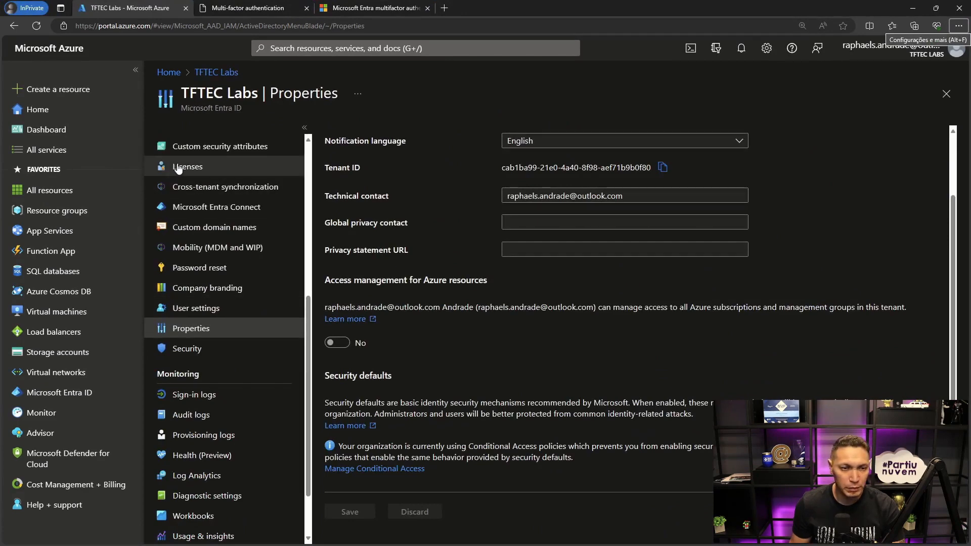
scroll(182, 168, up, 5)
scroll(182, 168, up, 1)
click(180, 242)
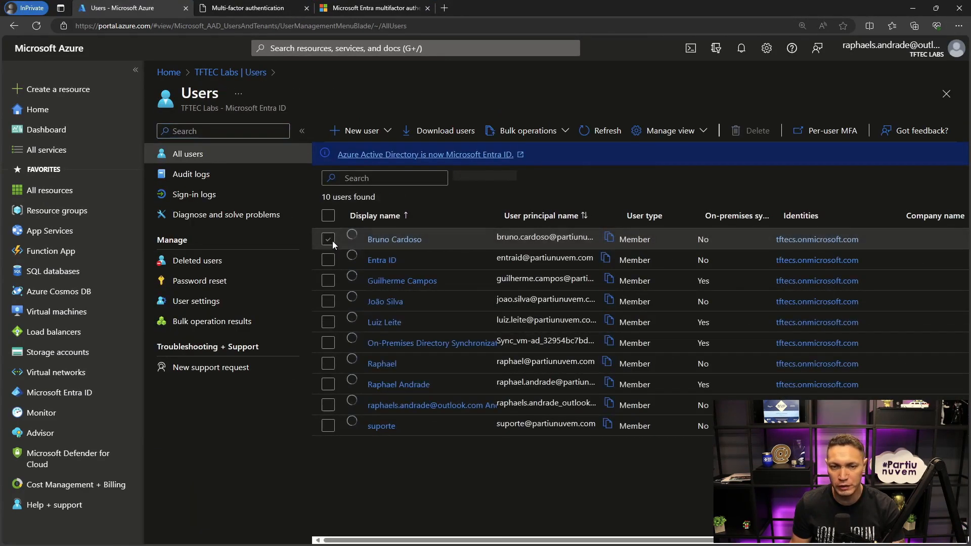
click(328, 239)
click(829, 130)
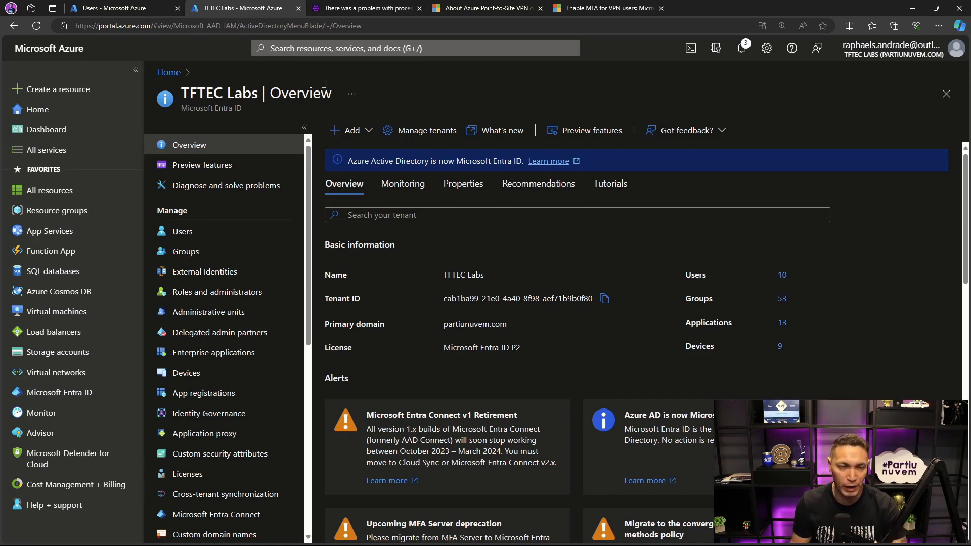
- Search the portal for vng and open the VNG-P2S virtual network gateway's overview
click(358, 48)
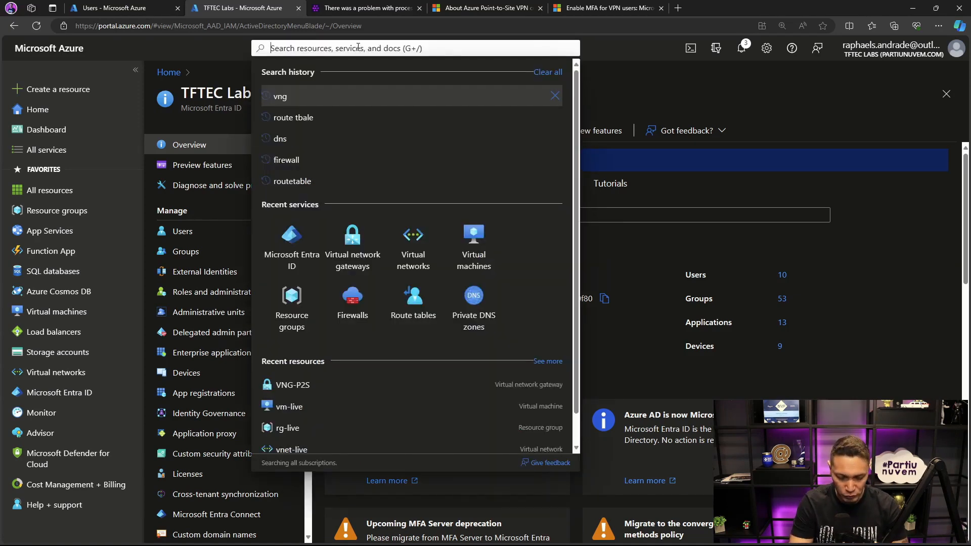
text(vpn)
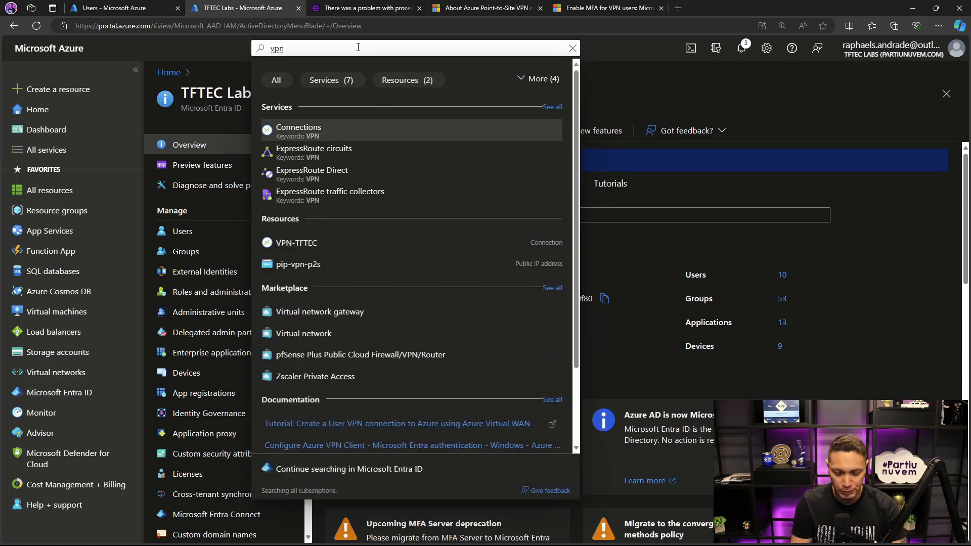
key(BackSpace)
key(BackSpace)
key(BackSpace)
text(vg)
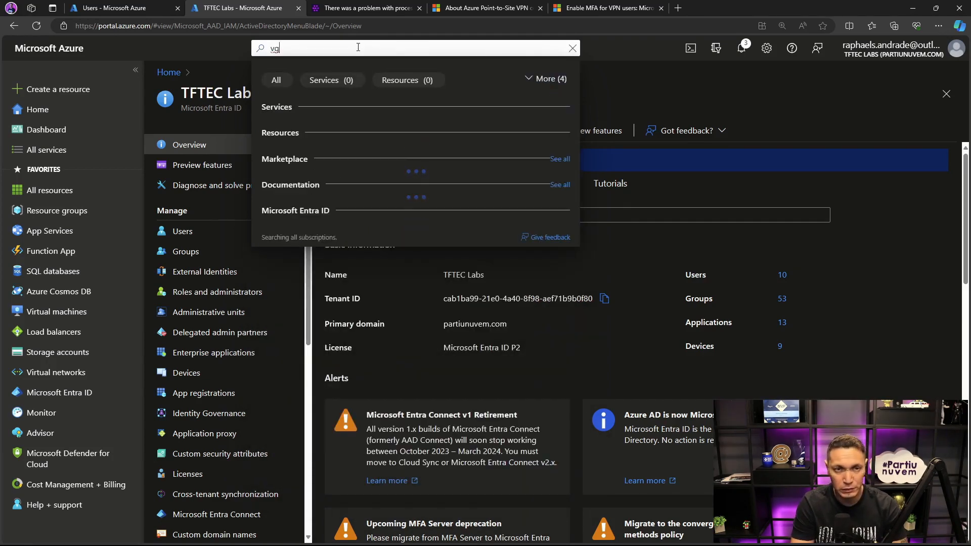
key(BackSpace)
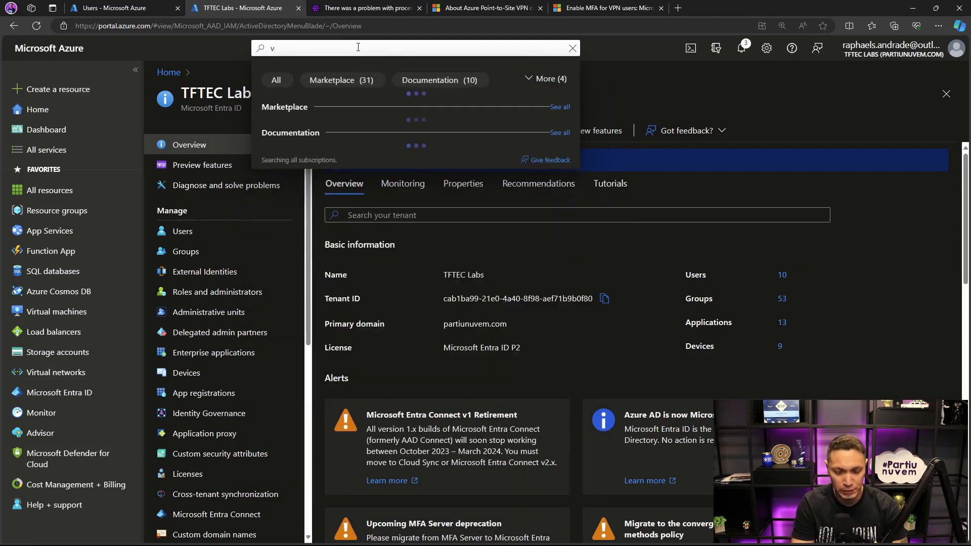
text(ng)
key(Return)
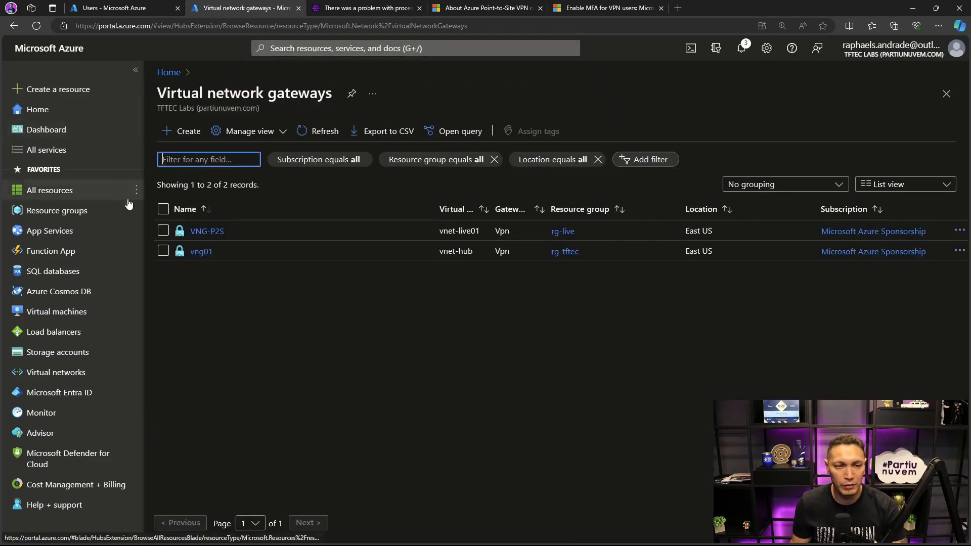
click(207, 231)
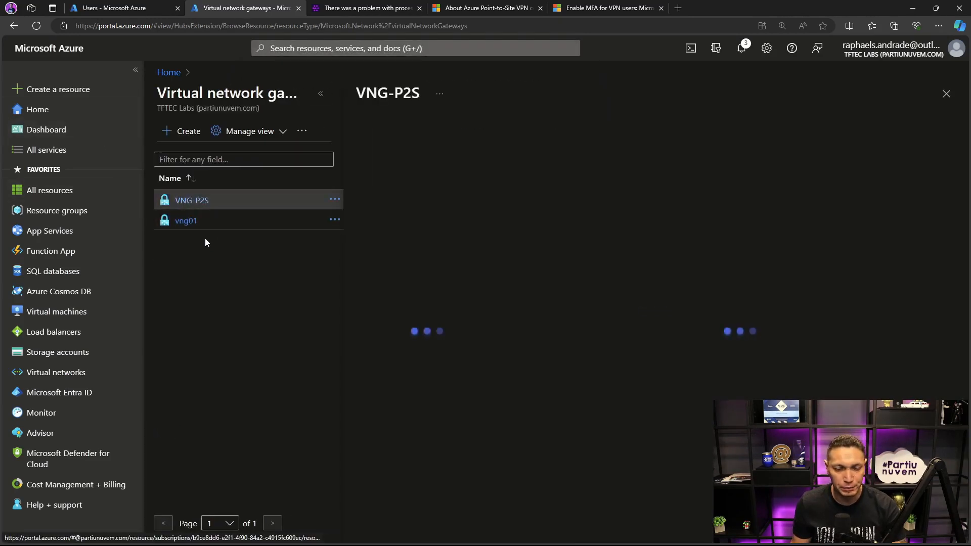
click(320, 94)
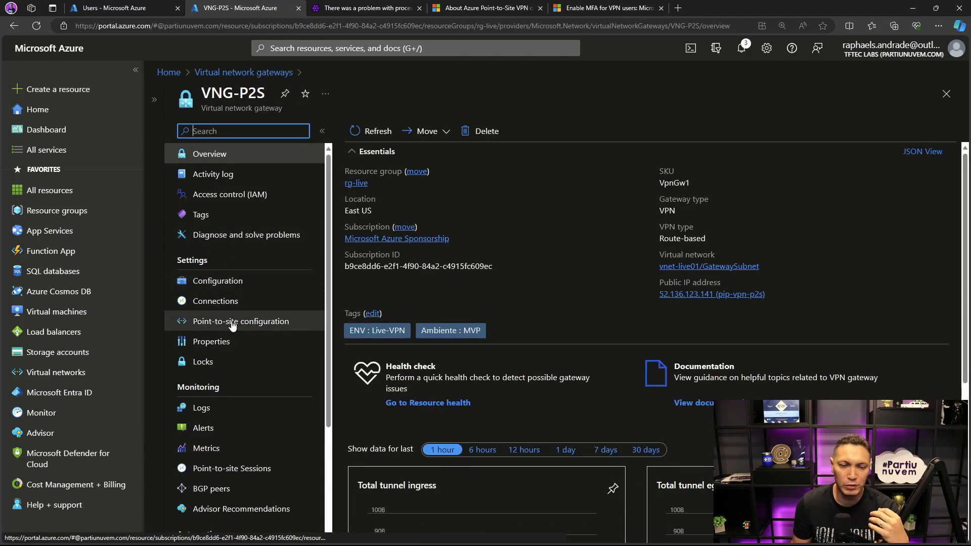
scroll(229, 354, down, 2)
scroll(241, 296, up, 2)
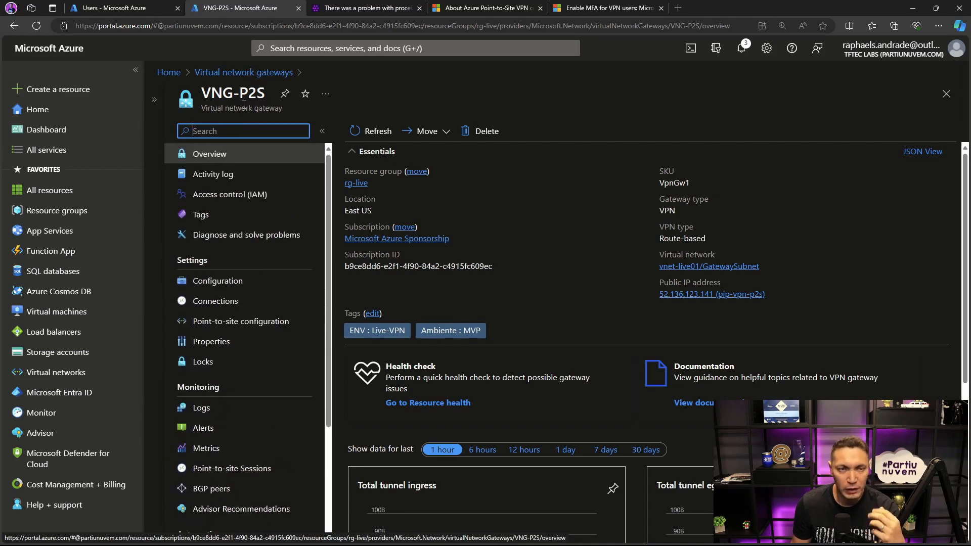
mouse_move(144, 11)
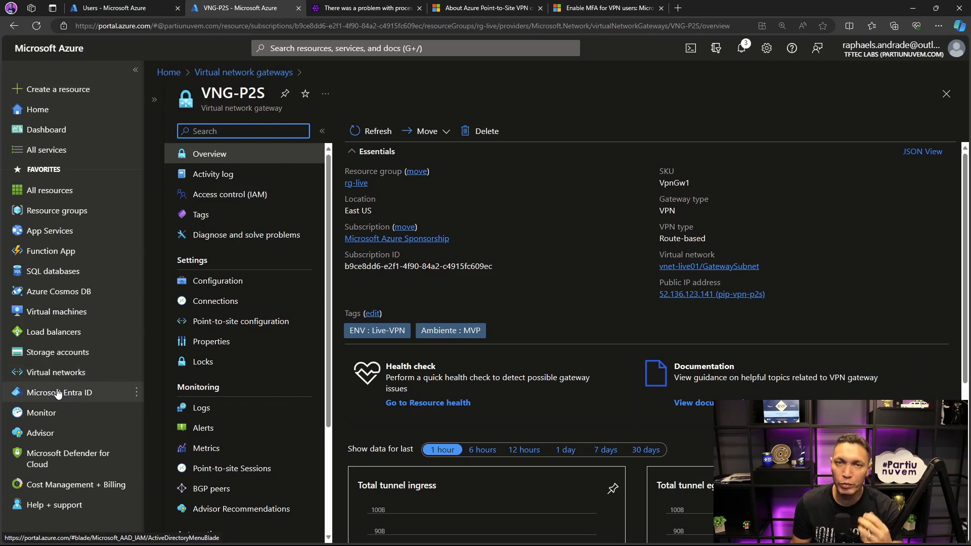
- Open the tenant's enterprise applications list in Microsoft Entra ID
mouse_move(58, 394)
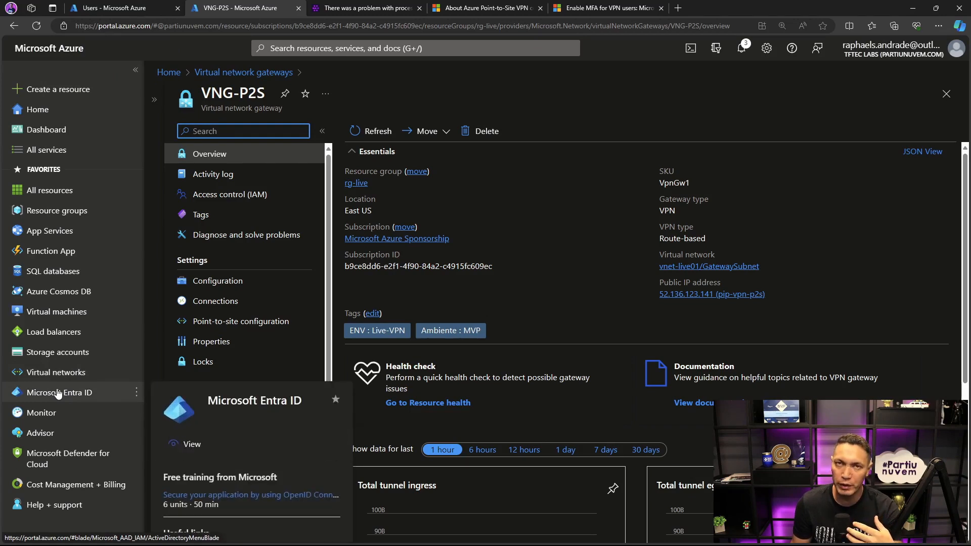
click(58, 394)
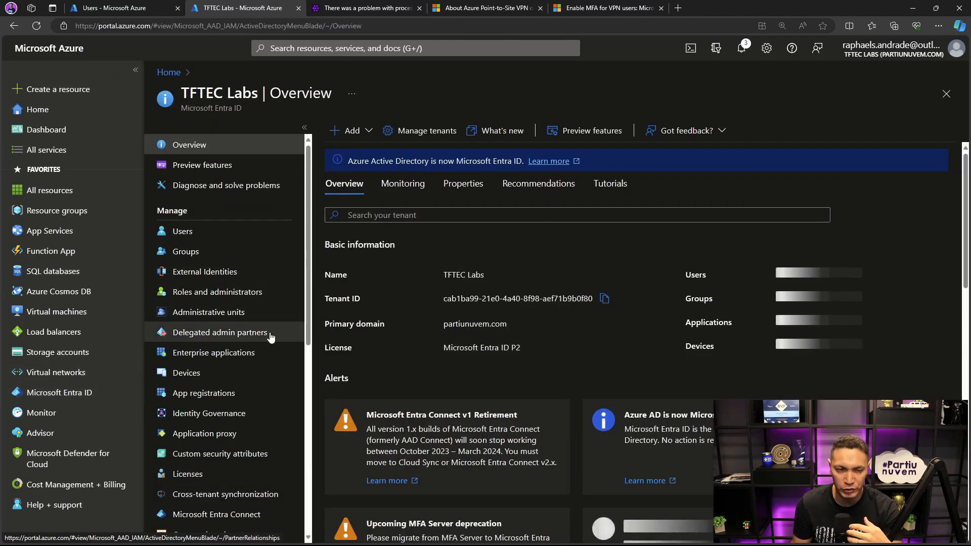
click(298, 352)
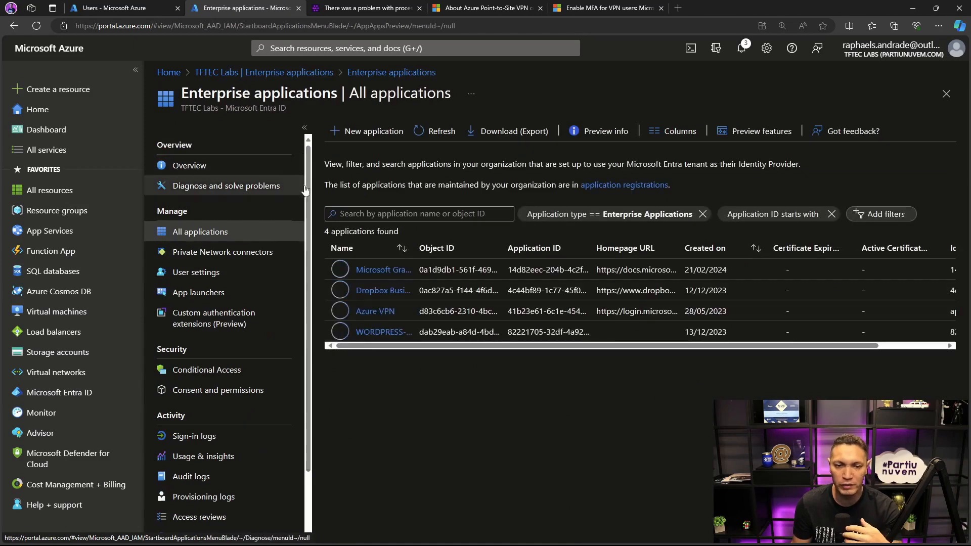
- Open the Azure VPN enterprise application's overview and examine where Conditional Access is offered
click(374, 312)
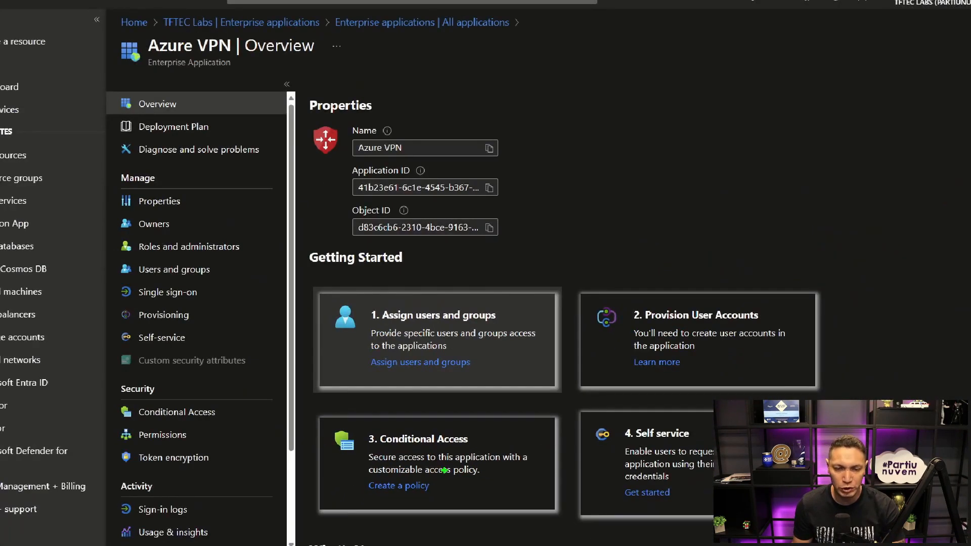
mouse_move(318, 409)
mouse_down()
mouse_move(412, 464)
mouse_move(561, 516)
mouse_up()
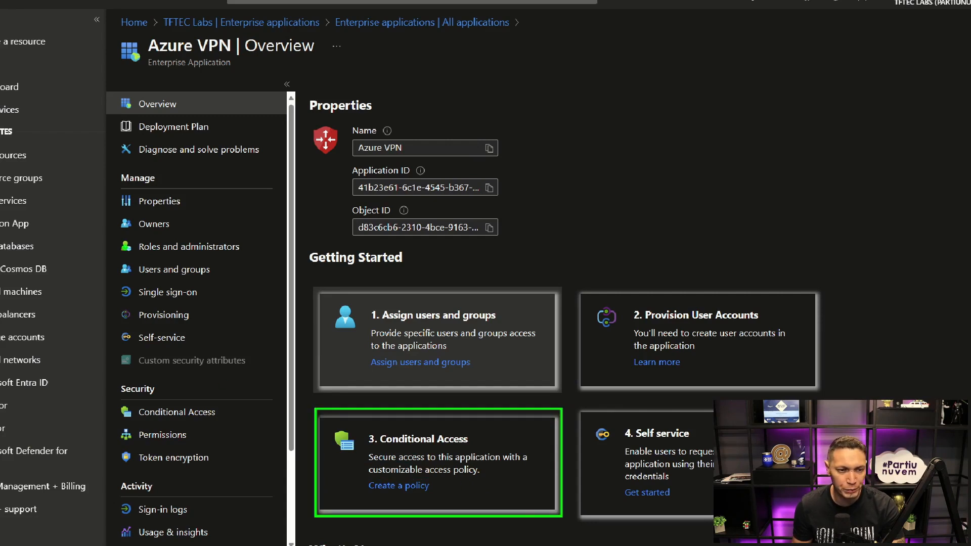
drag(116, 392, 234, 429)
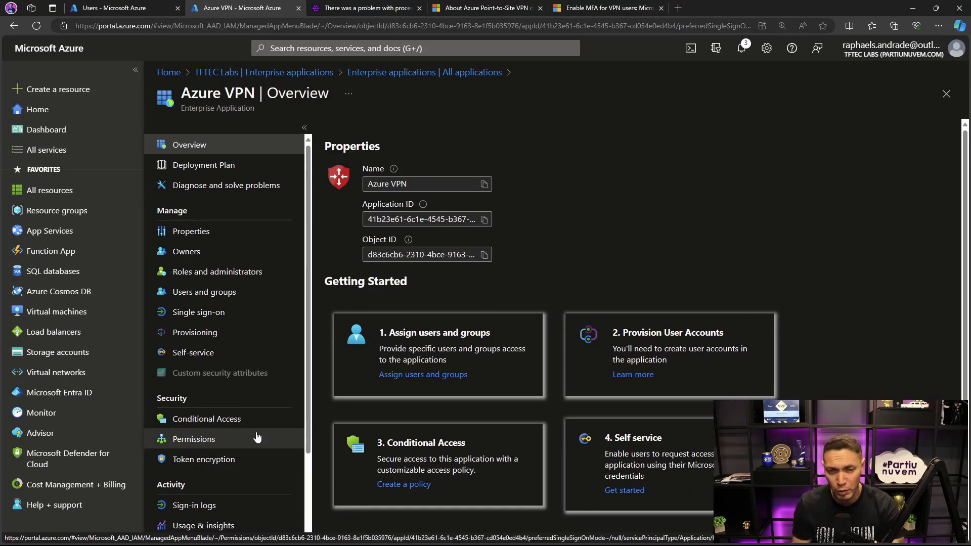
- Return to the tenant's Users page and open Conditional Access within Microsoft Entra ID's Security section
click(117, 8)
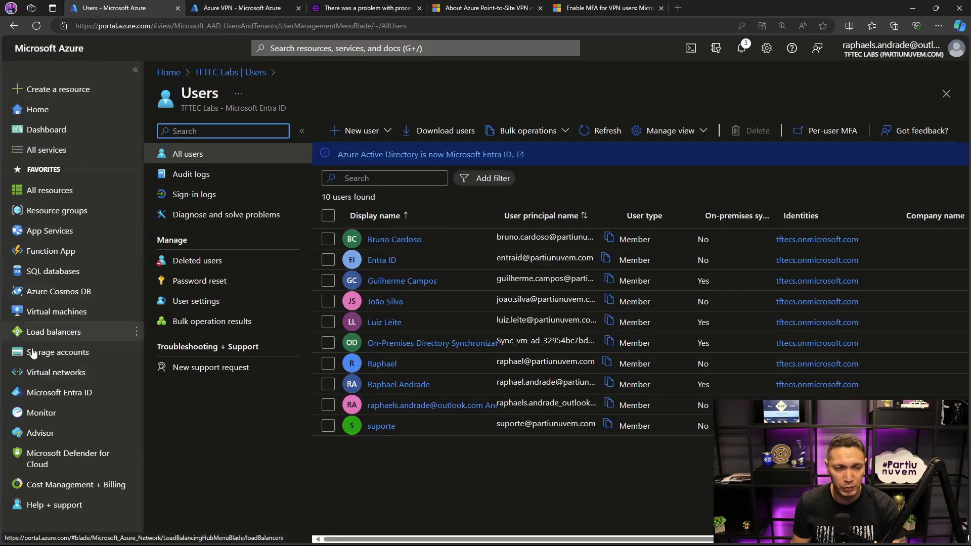
click(50, 392)
scroll(204, 418, down, 3)
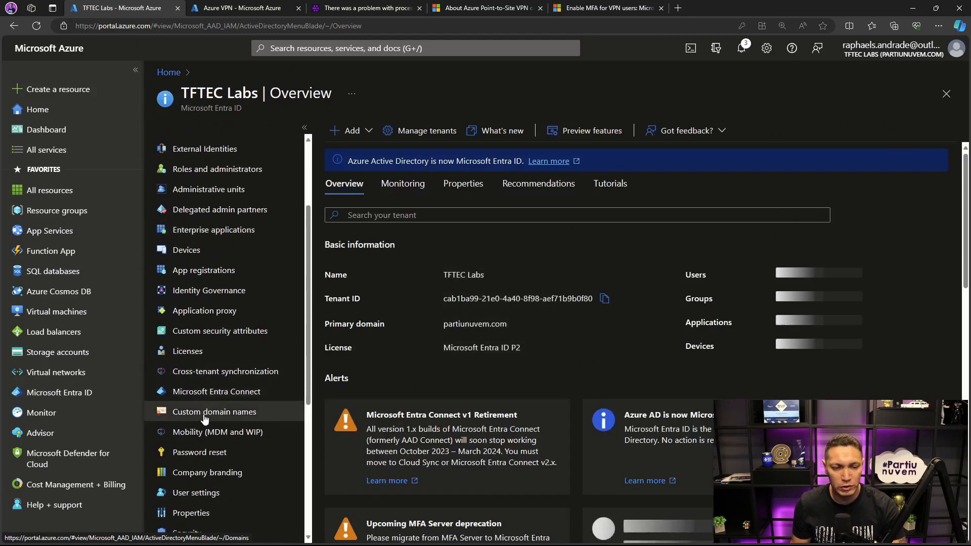
scroll(205, 419, down, 3)
click(192, 470)
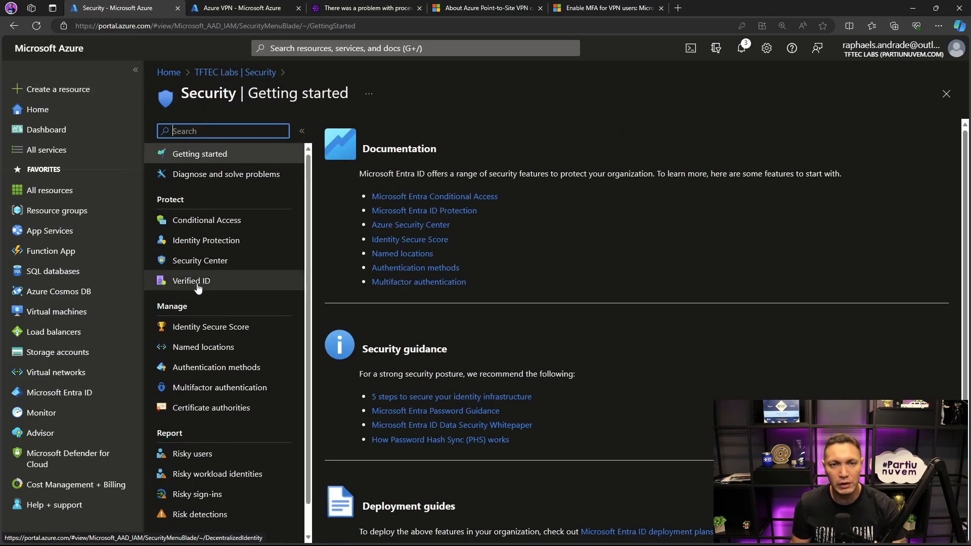
click(203, 221)
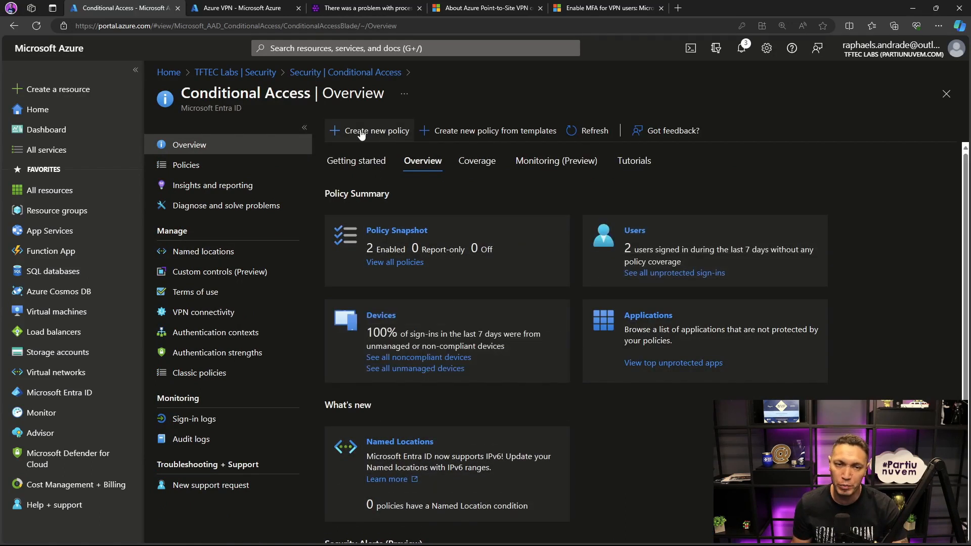
- Start a tenant-level Conditional Access policy, limit its target resources to selected cloud apps, and search the apps for azure v
click(360, 132)
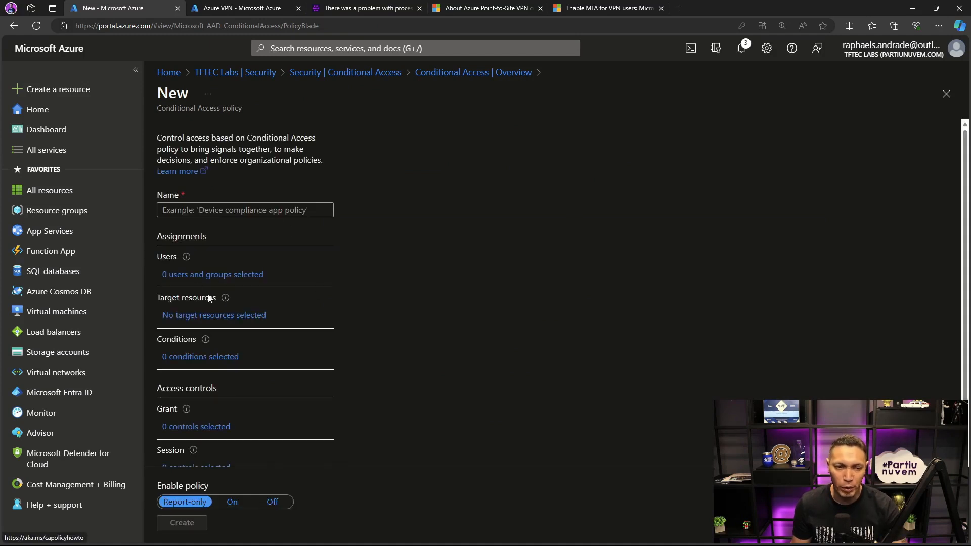
click(186, 316)
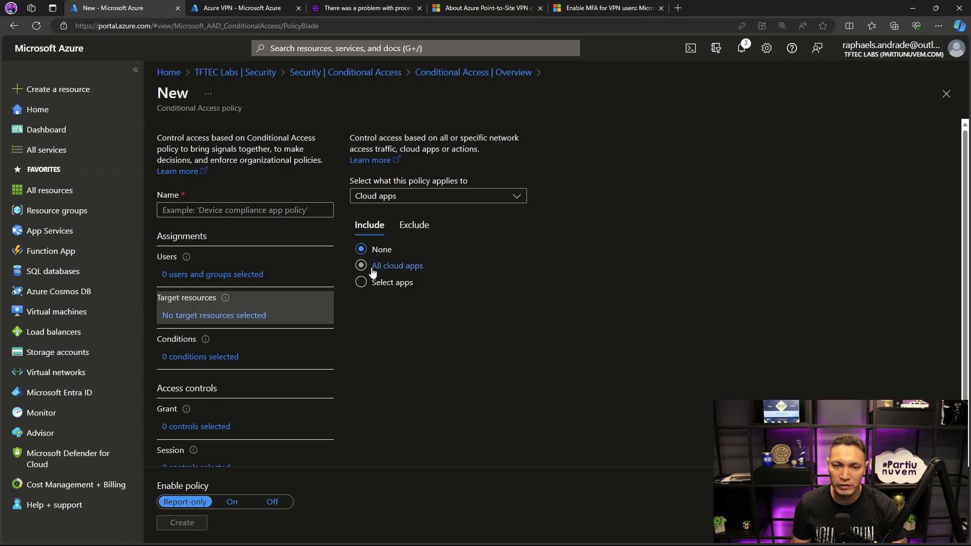
click(361, 282)
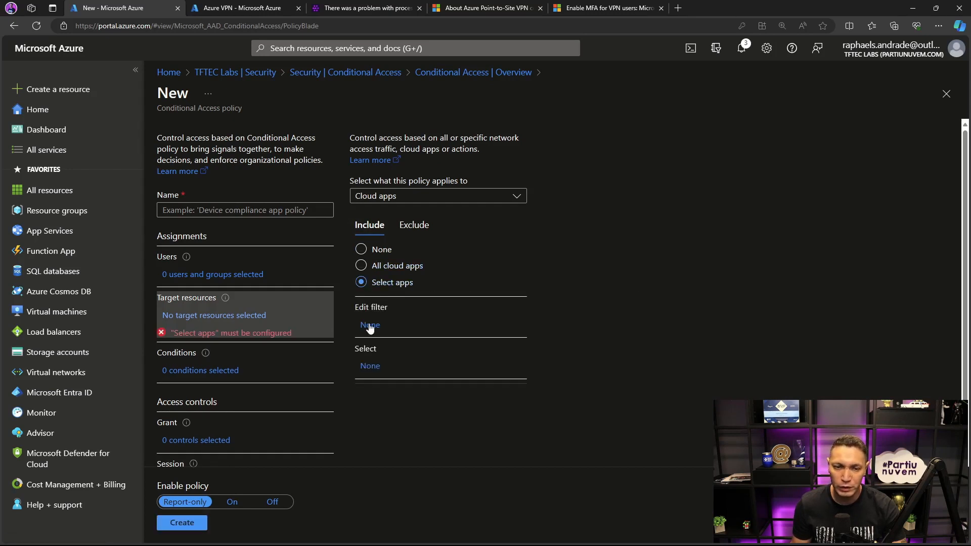
click(370, 365)
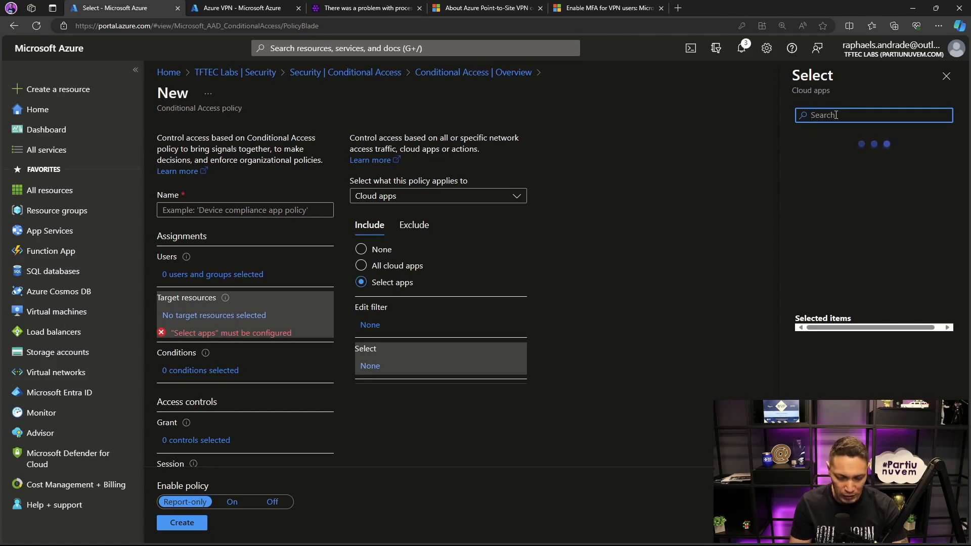
text(vpn)
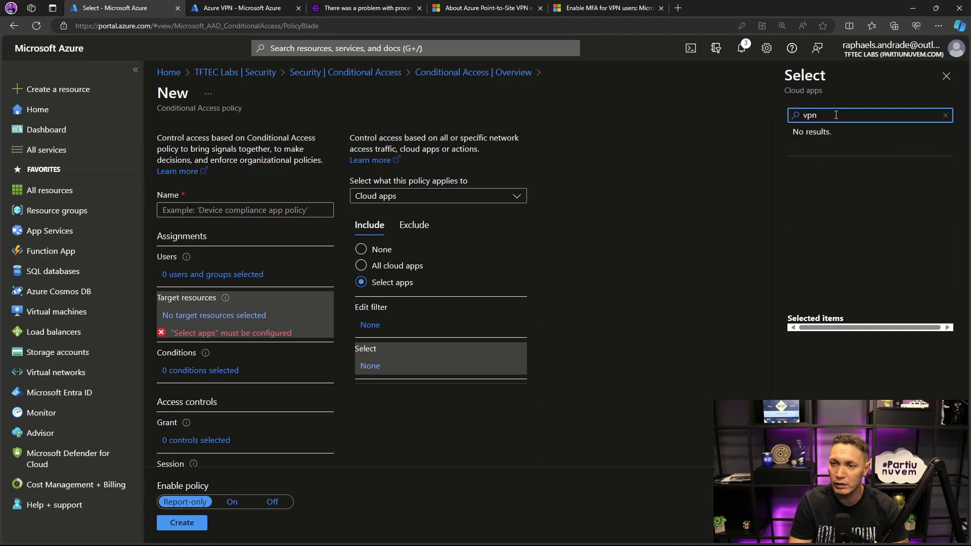
key(BackSpace)
key(BackSpace)
text(azu)
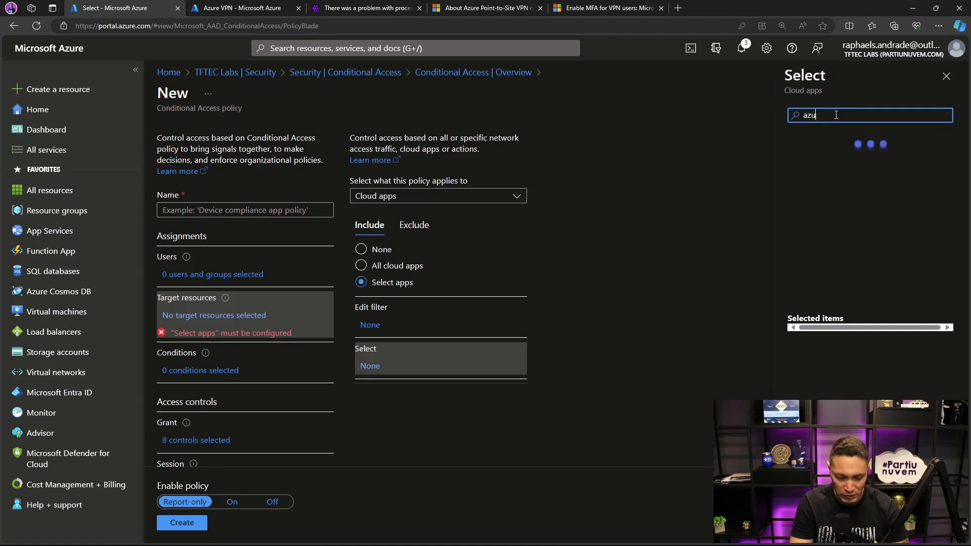
text(re v)
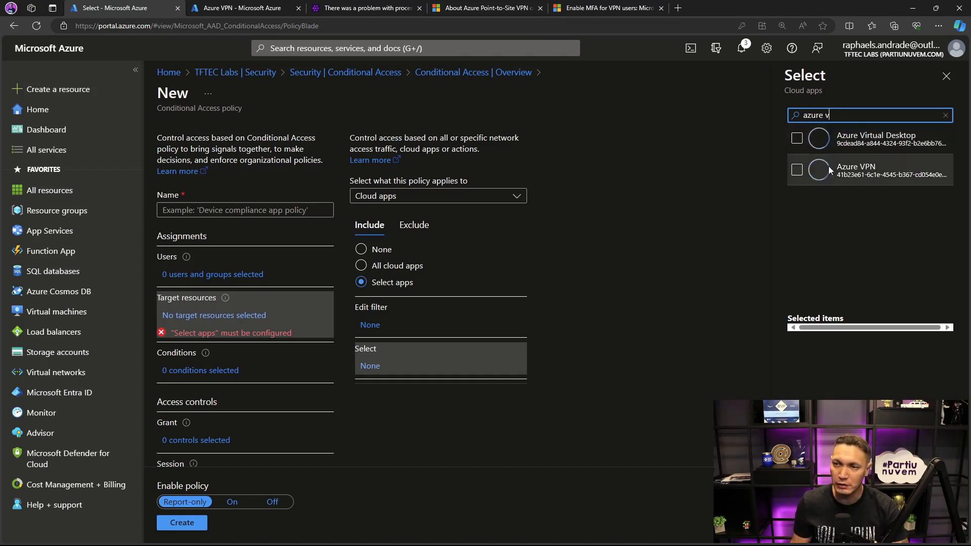
- Start a new Conditional Access policy from the Azure VPN enterprise application and review its target resources
click(250, 11)
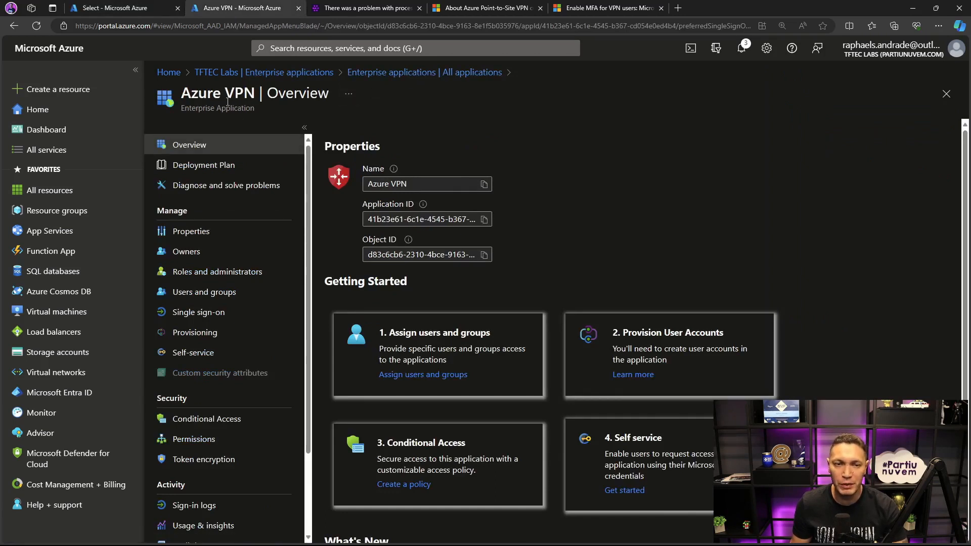
click(408, 484)
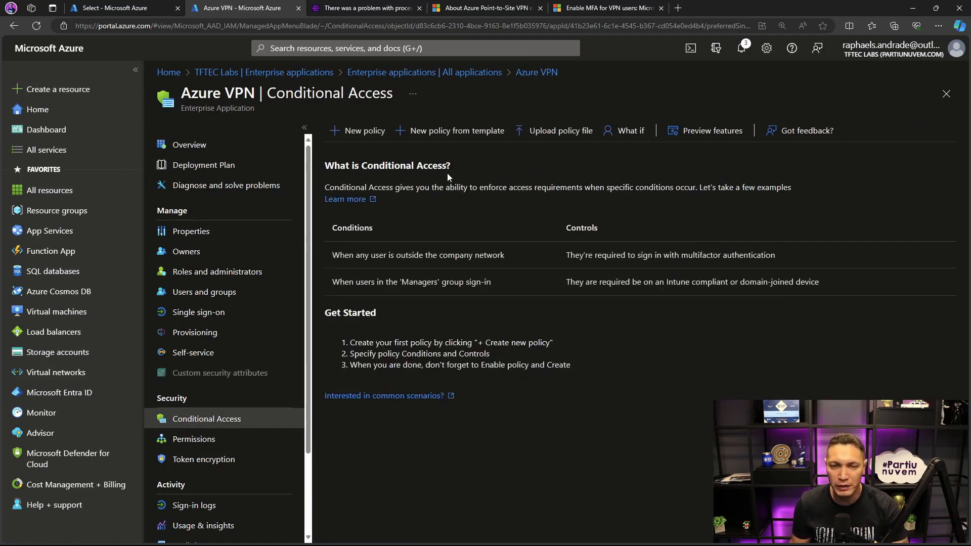
click(358, 132)
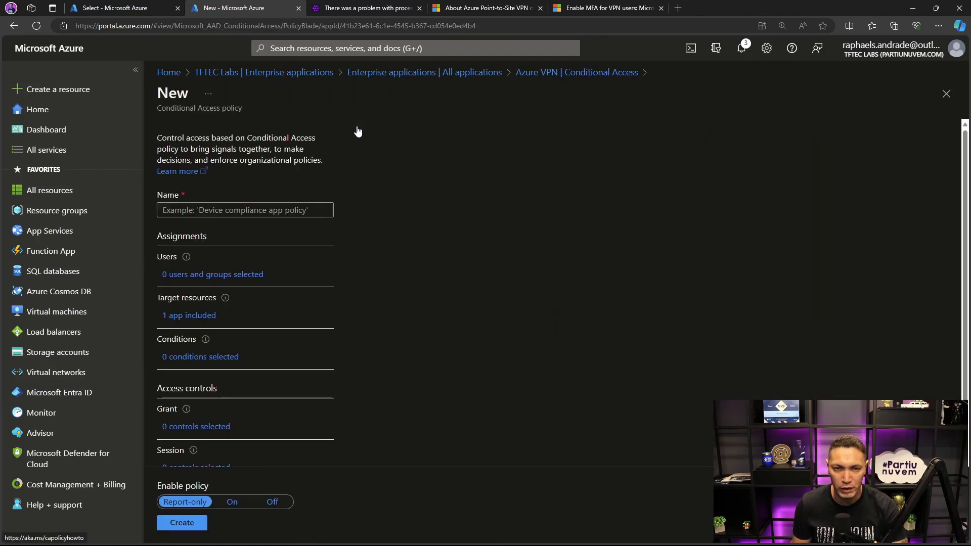
click(184, 320)
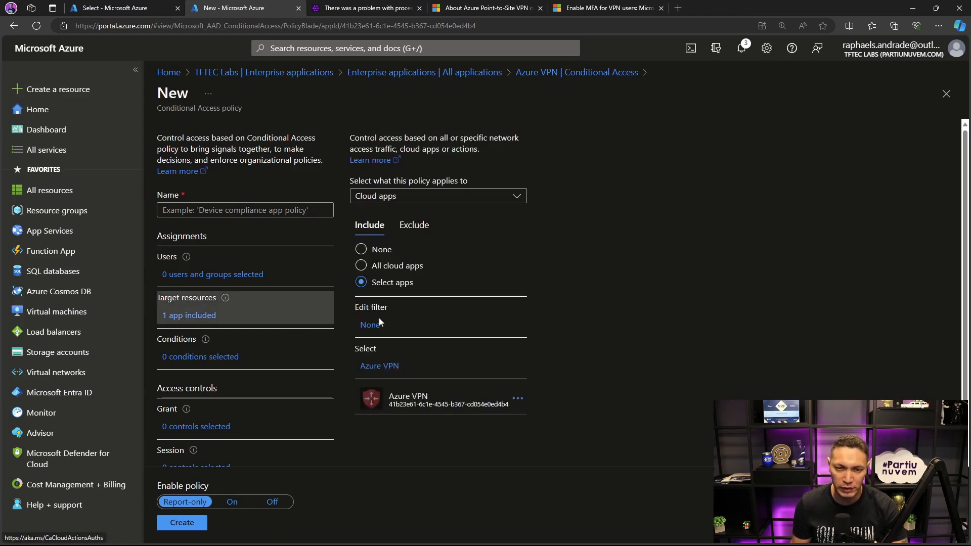
- Limit the policy's included users to specific users and groups, searching by name and selecting the first matching user
click(230, 274)
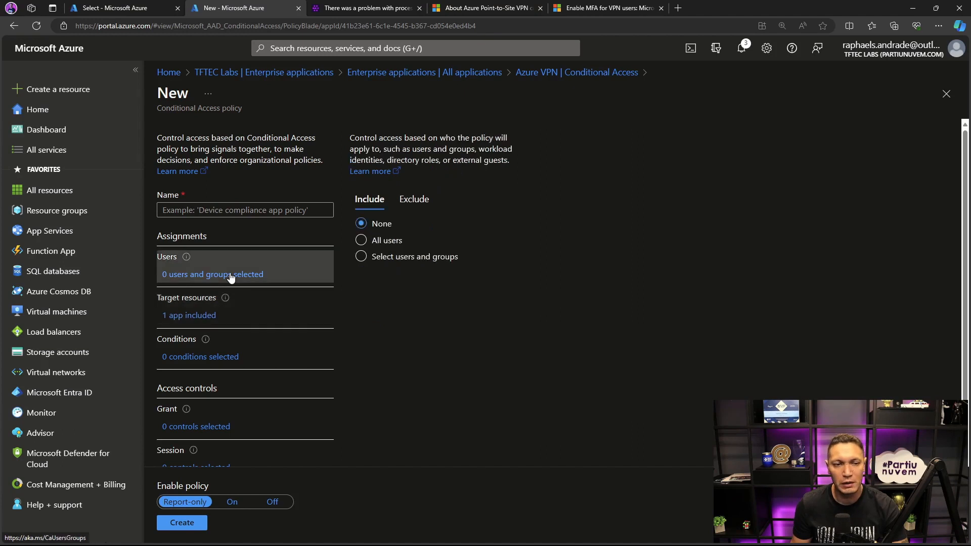
click(360, 257)
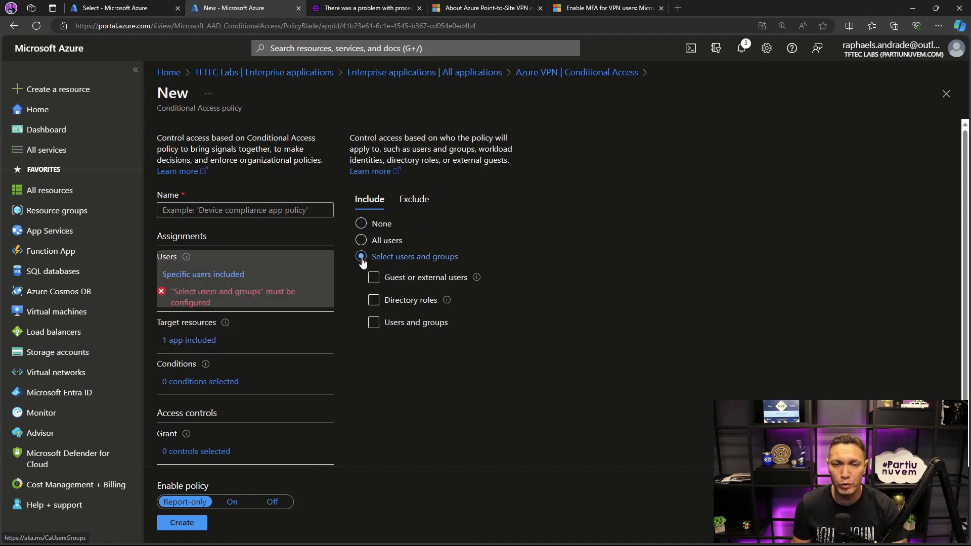
click(373, 324)
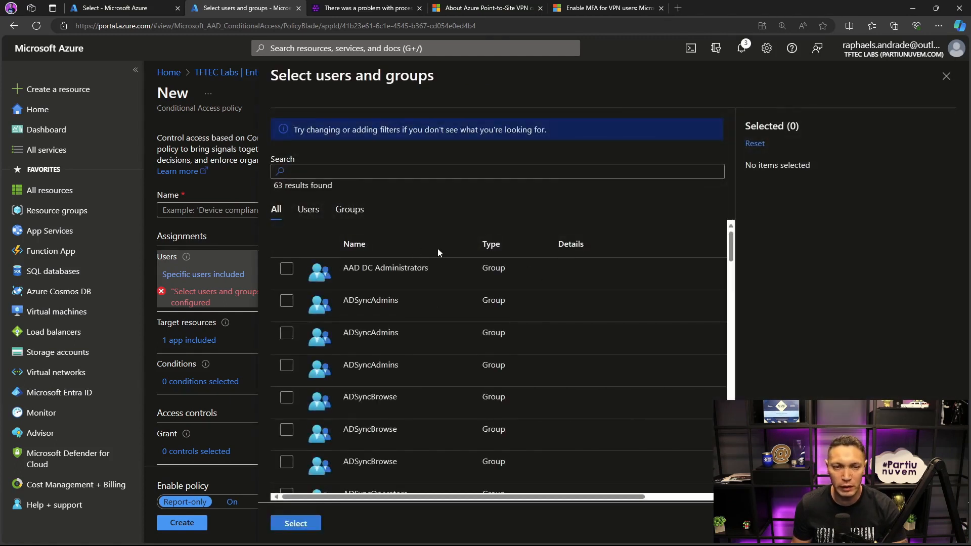
click(378, 170)
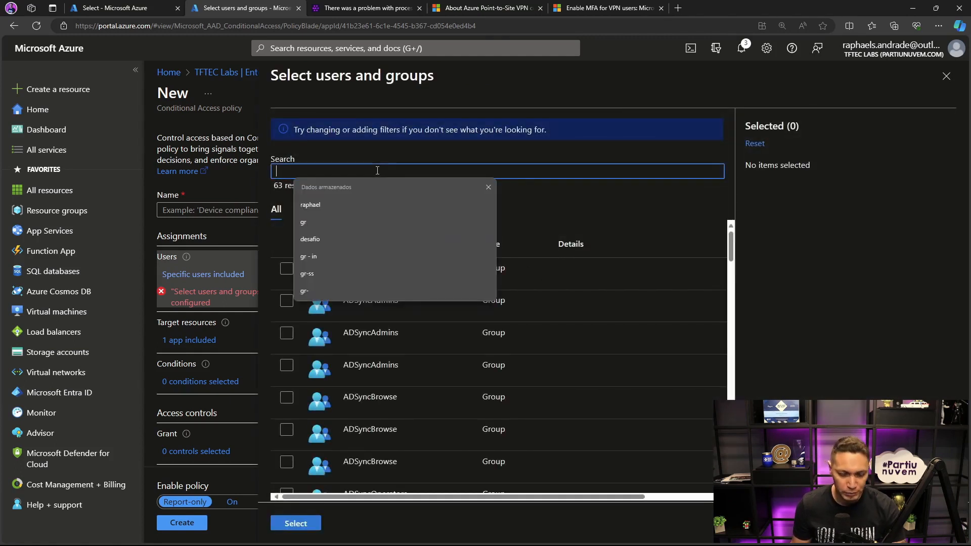
text(raphael)
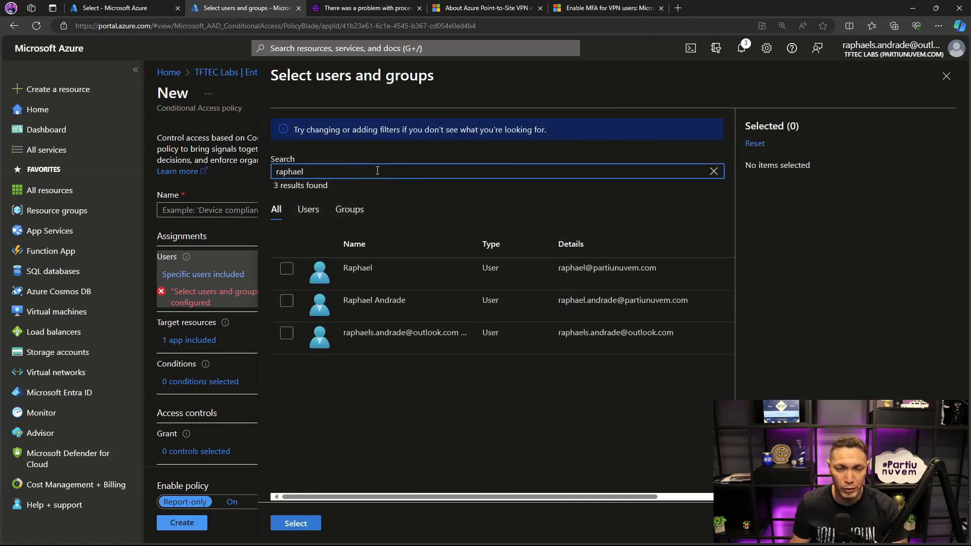
click(286, 270)
click(295, 523)
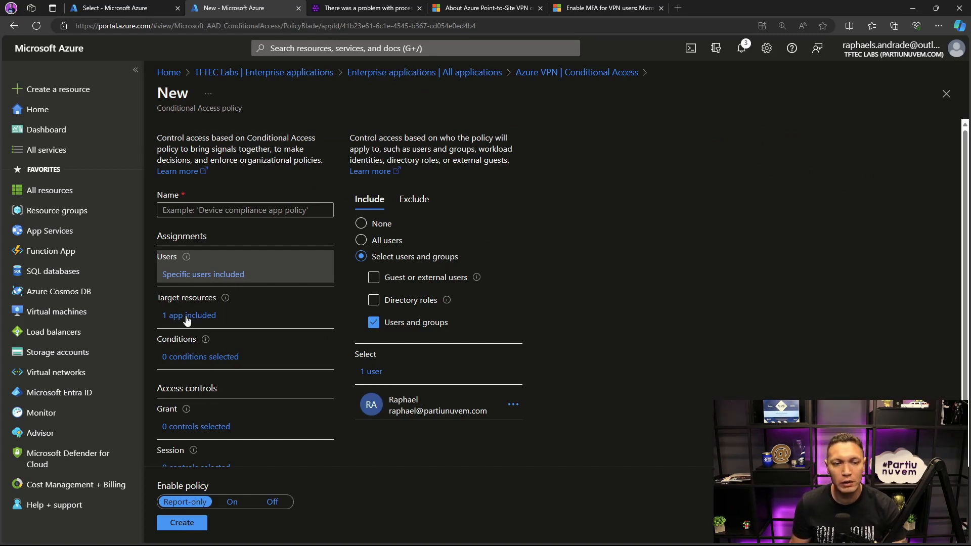
- Set the policy's grant control to allow access only with Require multifactor authentication
scroll(187, 322, down, 1)
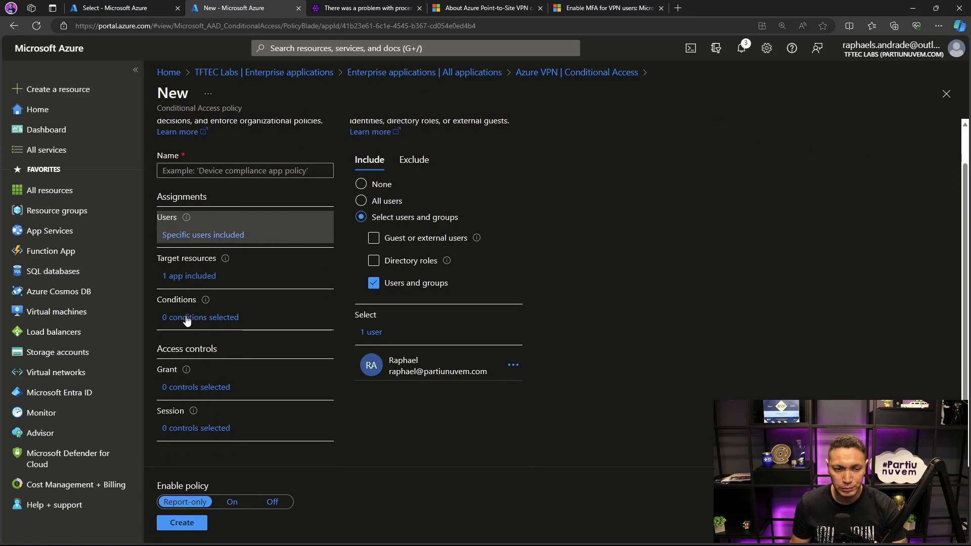
click(184, 388)
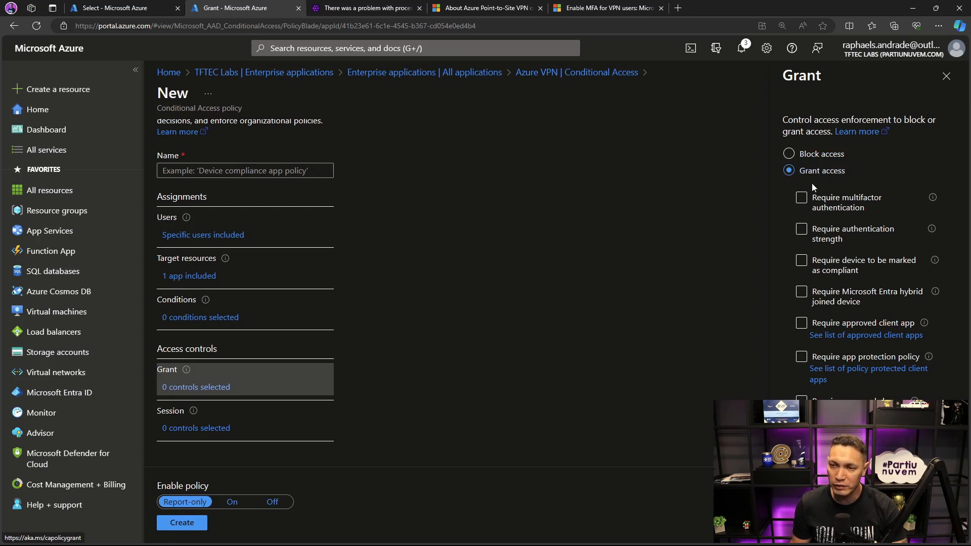
click(802, 198)
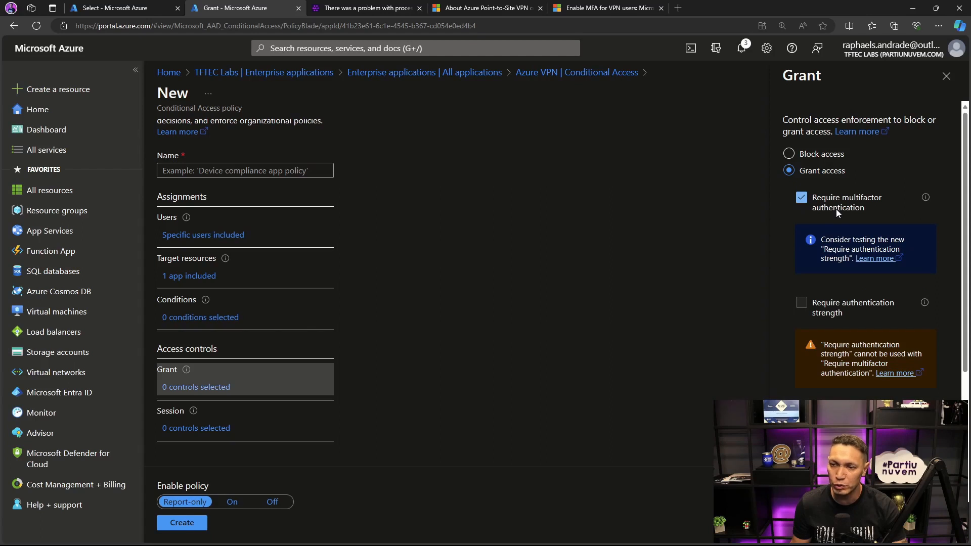
click(806, 523)
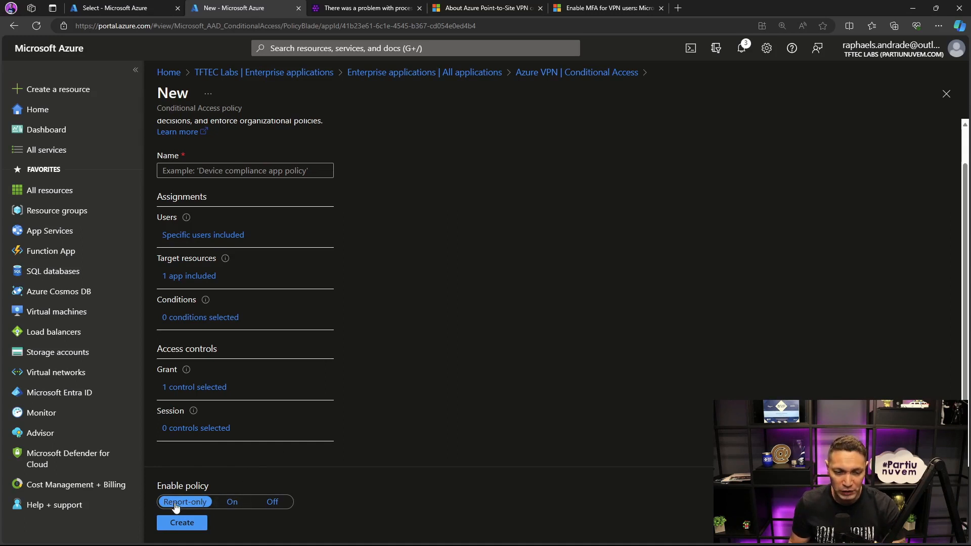
- Enable the policy as On, name it MFA-VPN-P2S, and create it
click(226, 505)
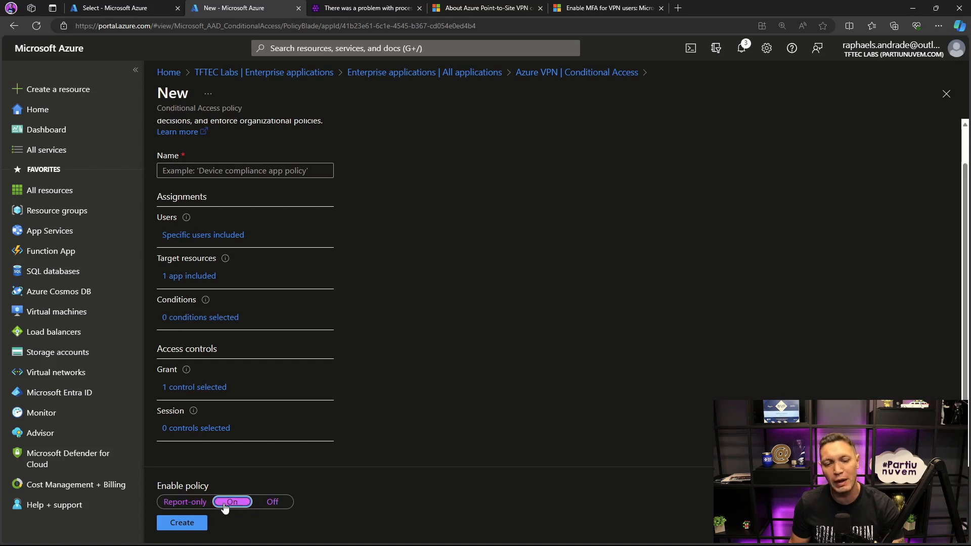
click(182, 524)
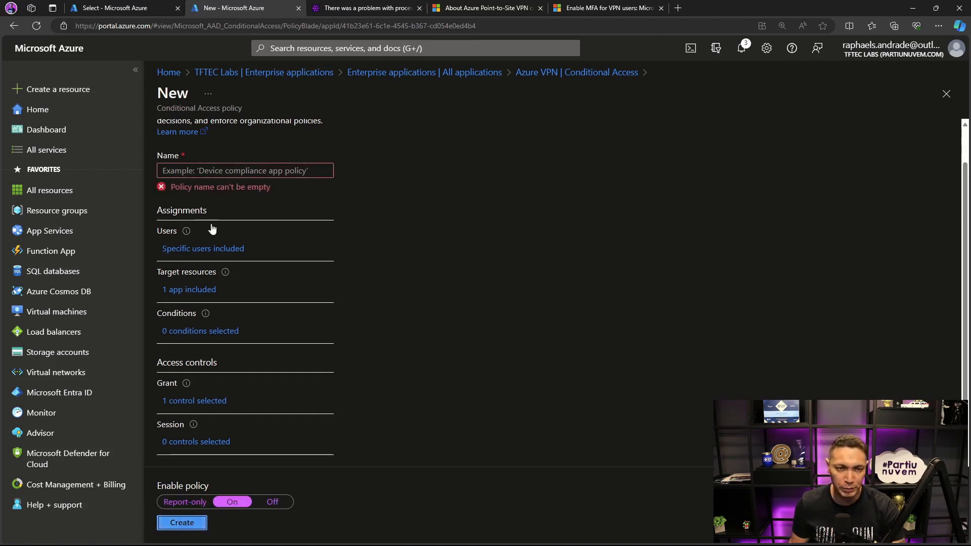
click(213, 170)
text(M)
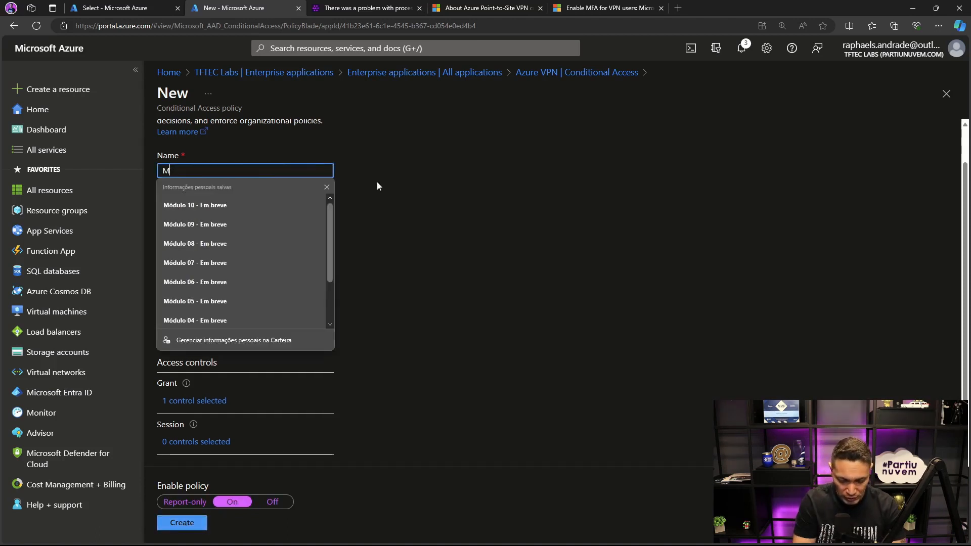
text(FA-VPN-)
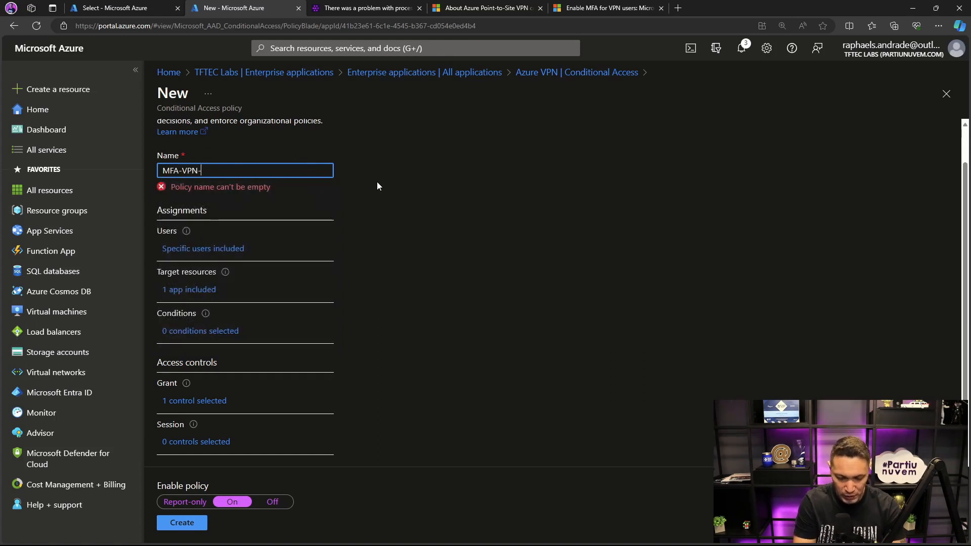
text(P2S)
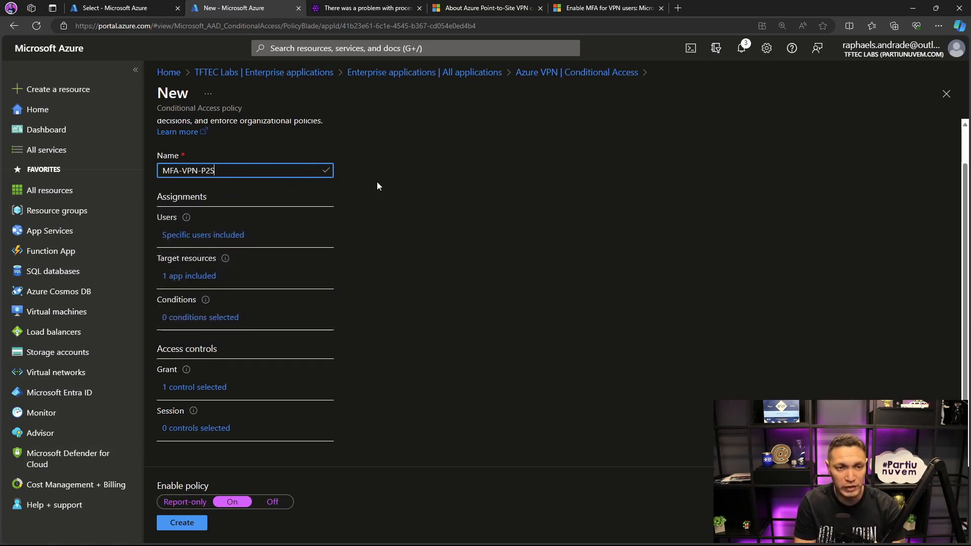
click(186, 522)
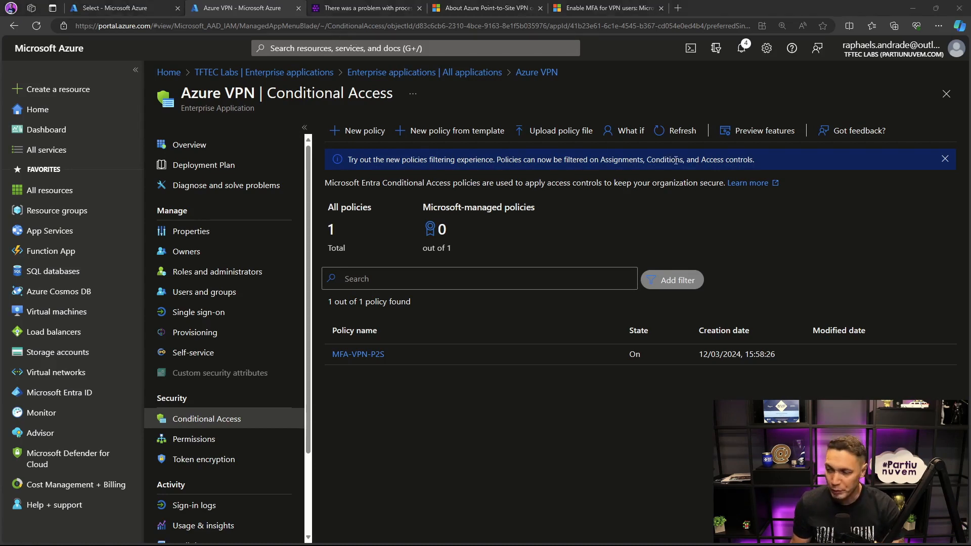
- Switch to the Azure VPN client and connect VPN-AZURE with the first listed work account
key(alt+Tab)
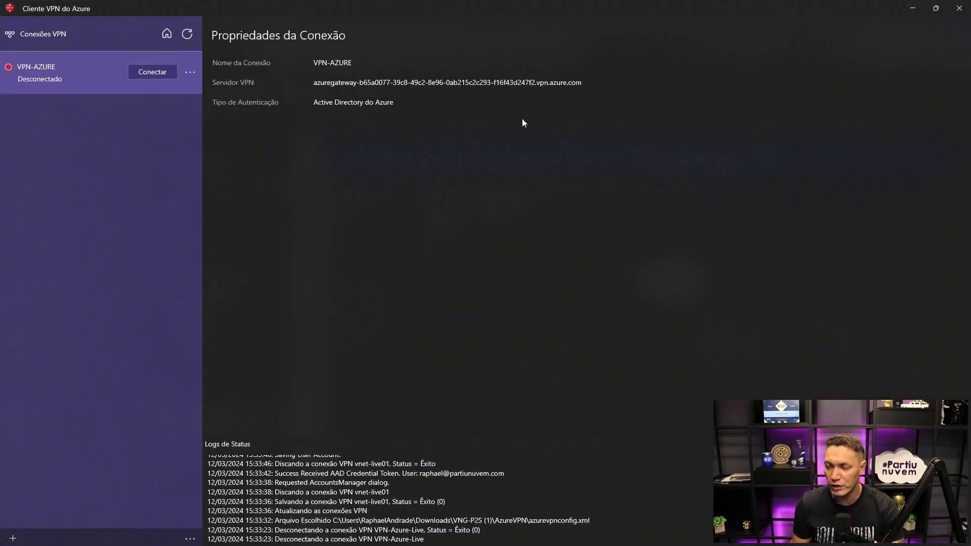
click(148, 74)
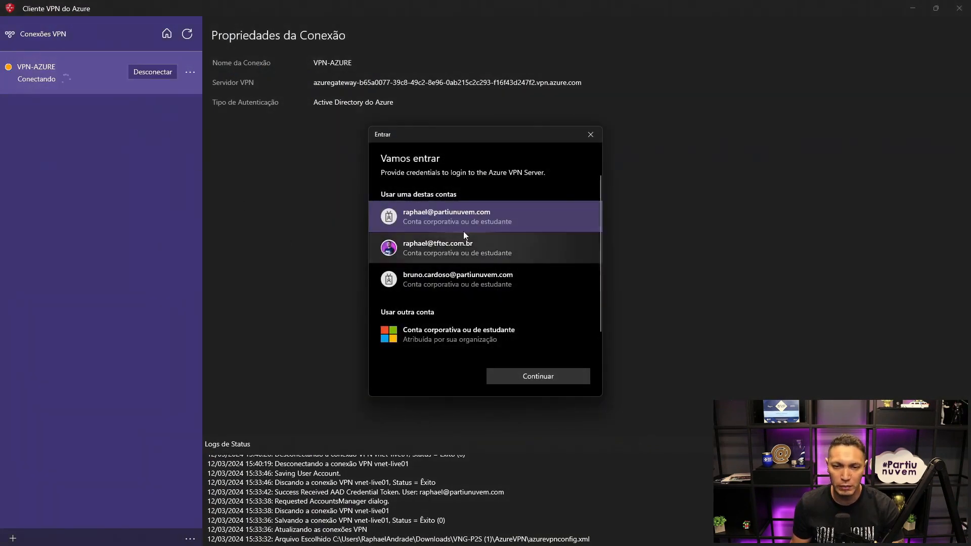
click(533, 376)
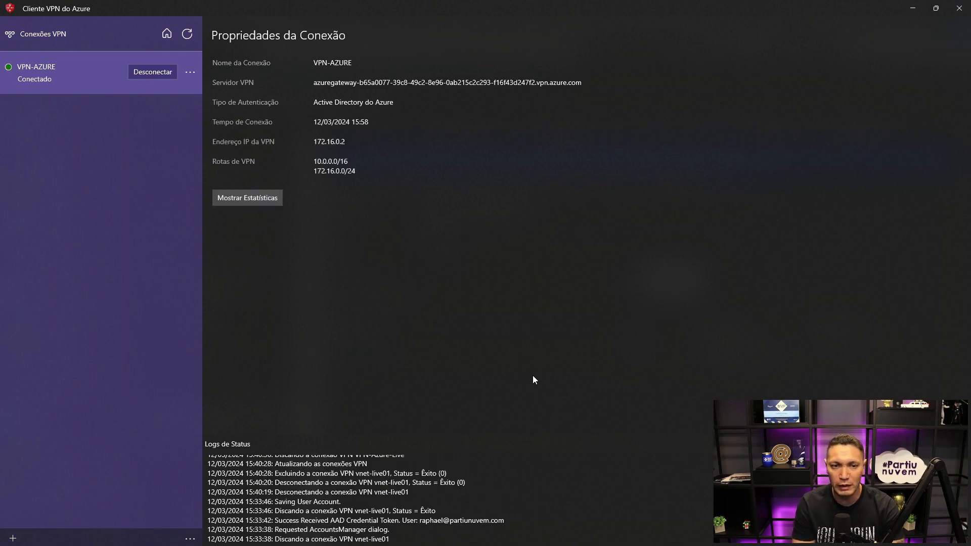
- Disconnect VPN-AZURE, clear the saved account in its configuration, and save the connection
click(190, 73)
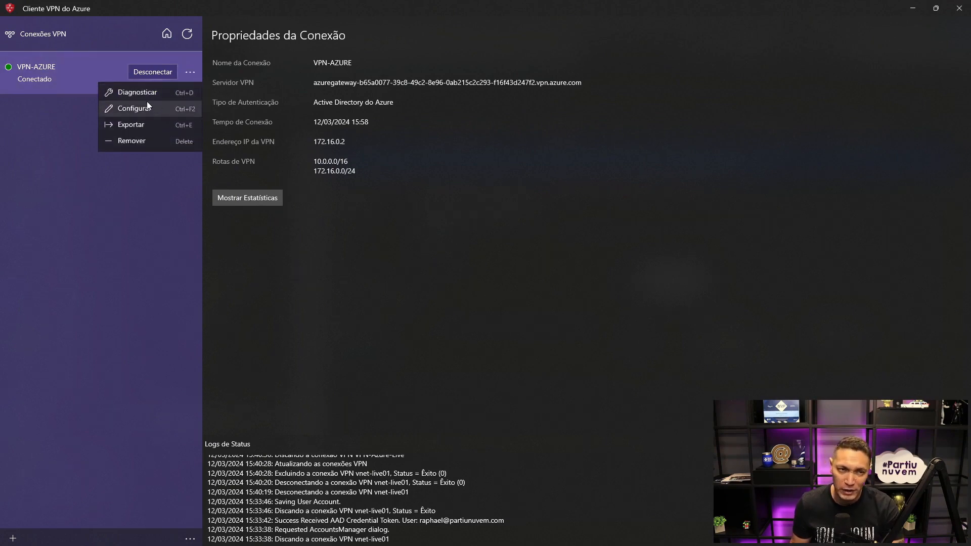
click(150, 72)
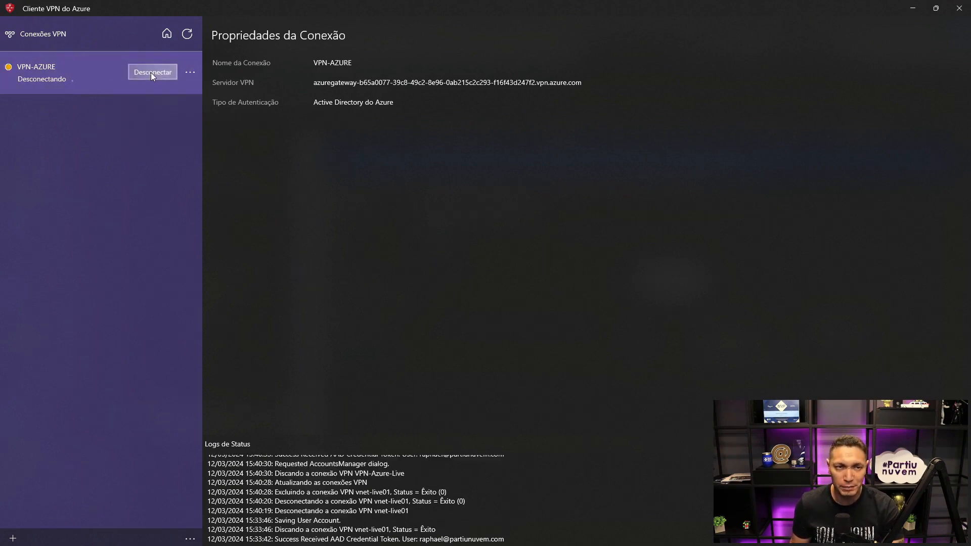
click(192, 72)
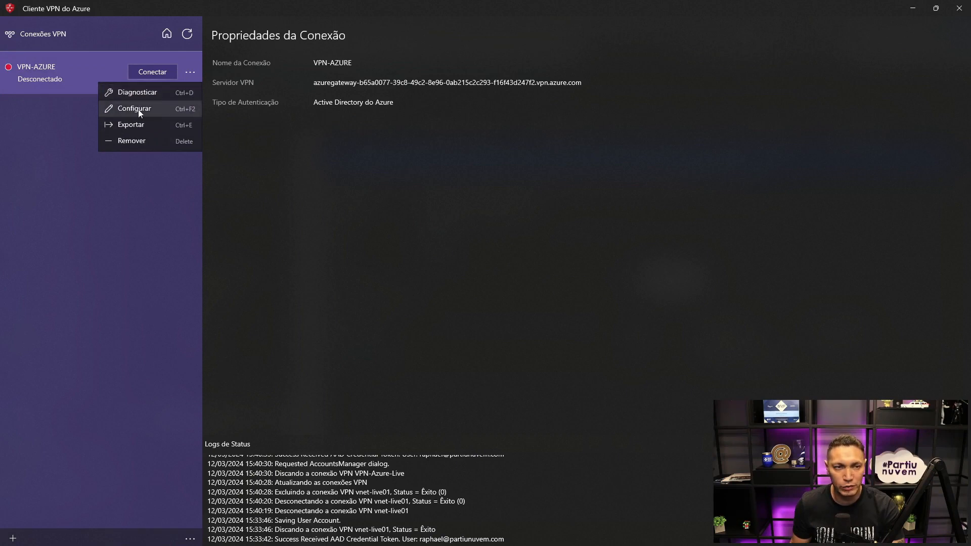
click(138, 109)
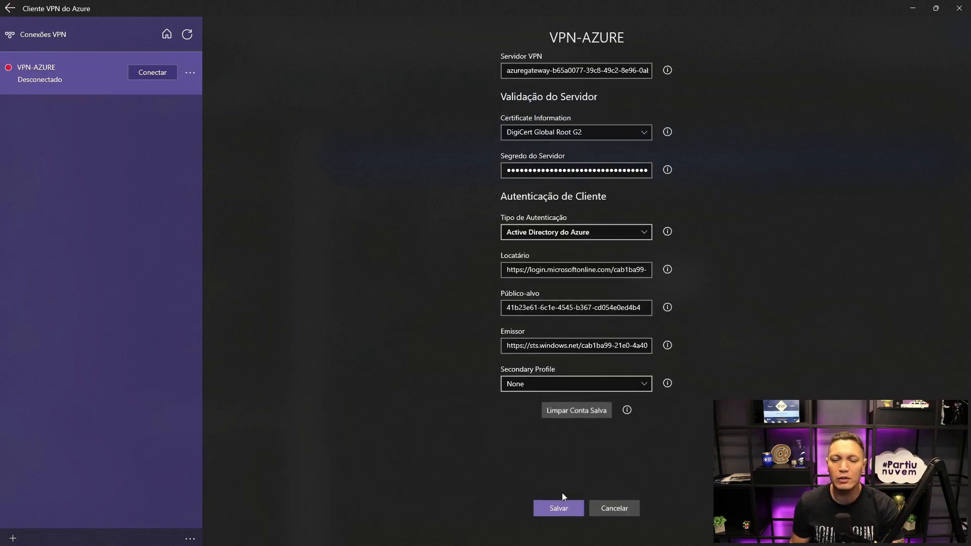
click(558, 508)
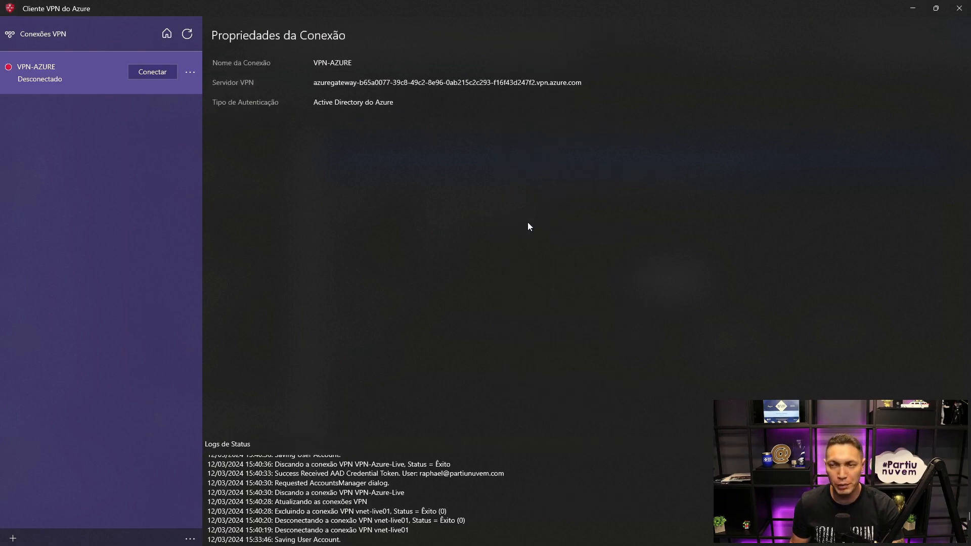
- Connect VPN-AZURE again, signing in with the first listed work account, and try to show the connection statistics
click(159, 72)
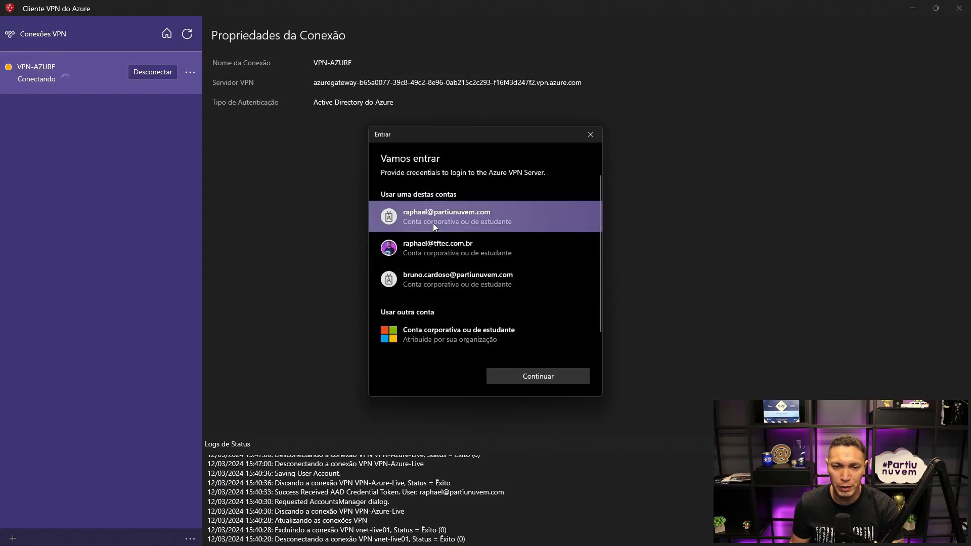
click(433, 216)
click(515, 375)
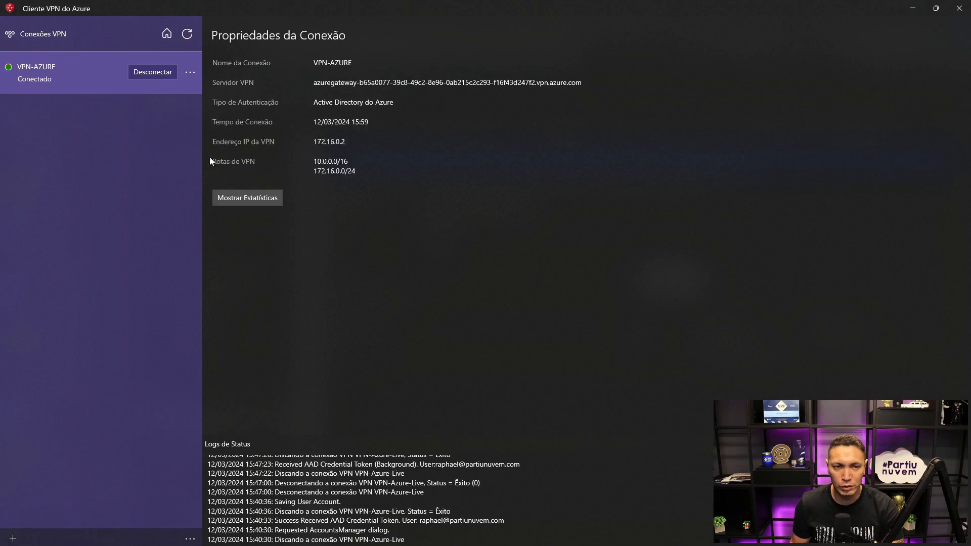
click(267, 197)
click(550, 313)
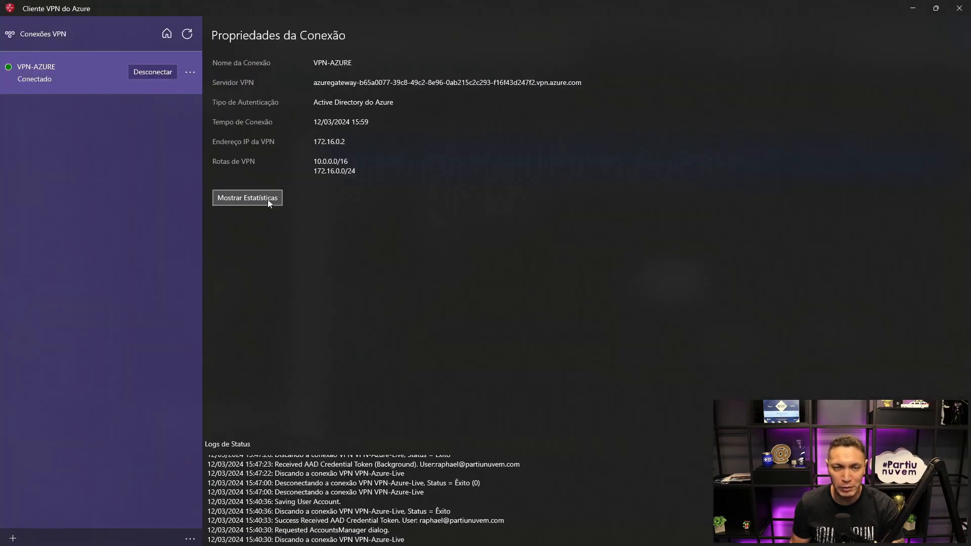
- Disconnect VPN-AZURE once more and save its configuration with the stored account cleared
click(161, 69)
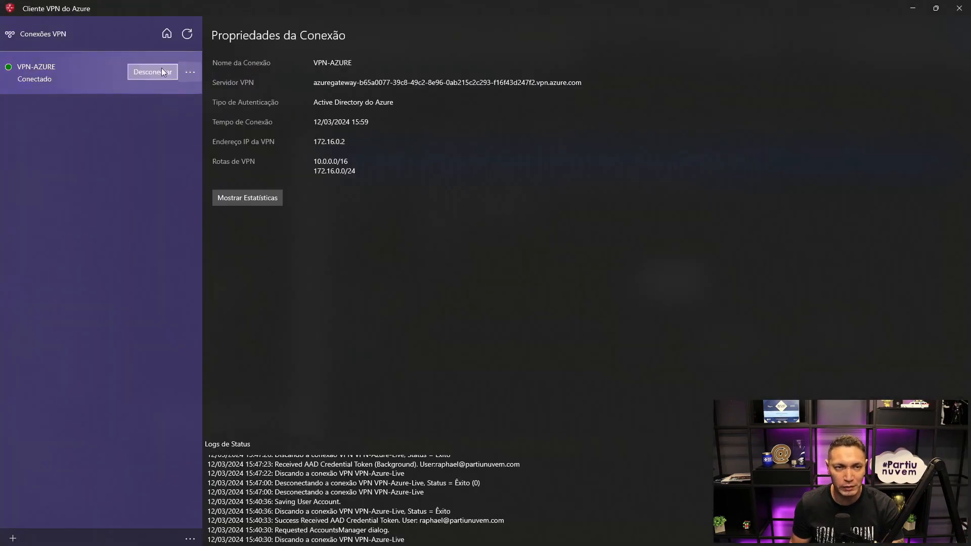
click(189, 73)
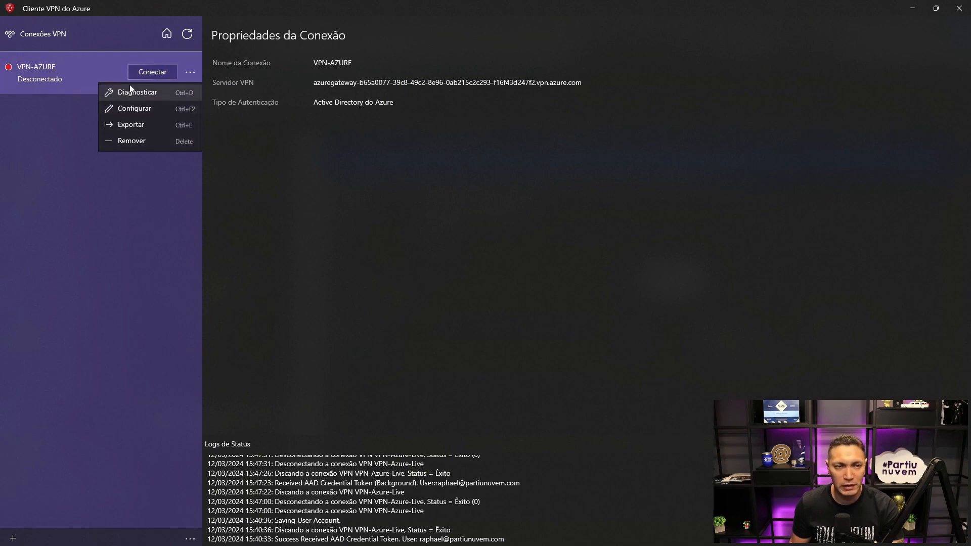
click(135, 109)
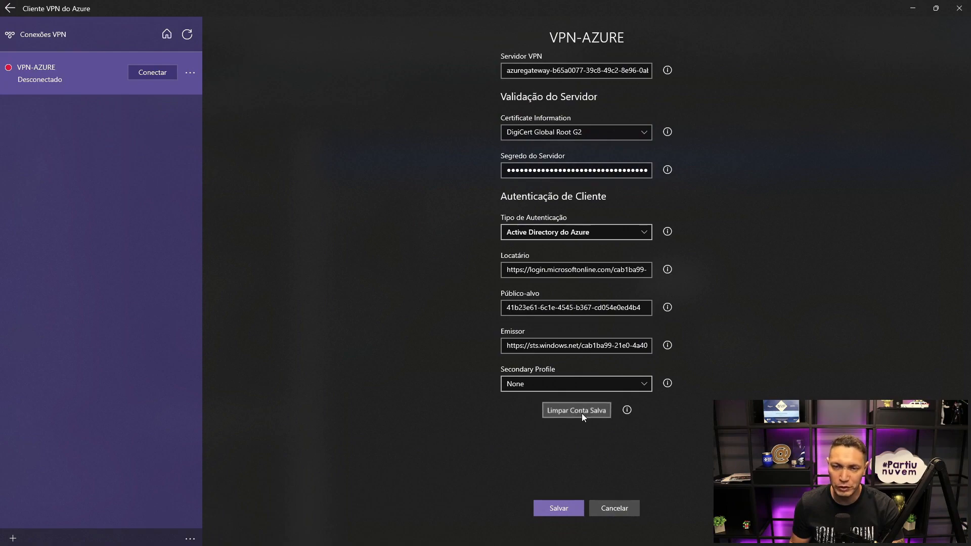
click(562, 506)
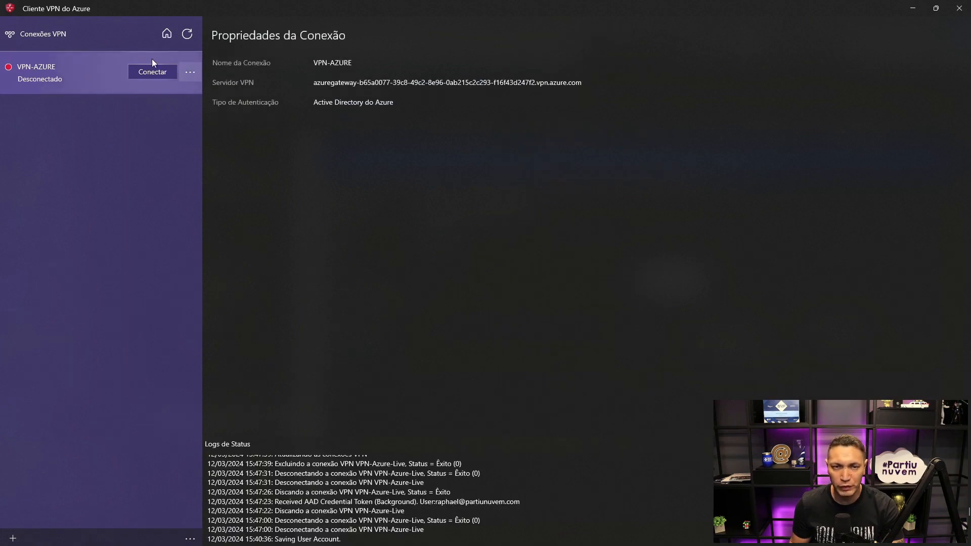
- Return to the browser, discard the unsaved policy draft, and copy the fourth user's principal name from the Microsoft Entra ID users list
click(906, 9)
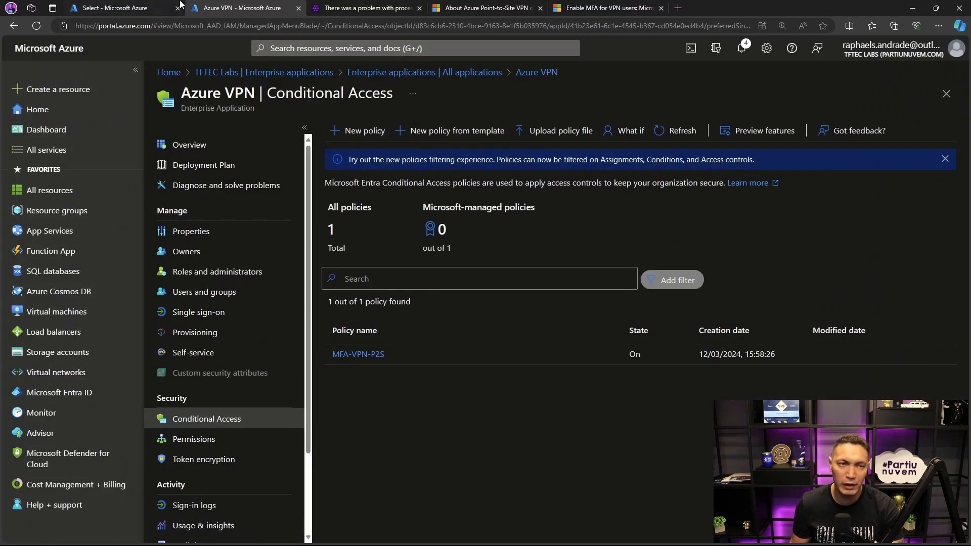
click(151, 7)
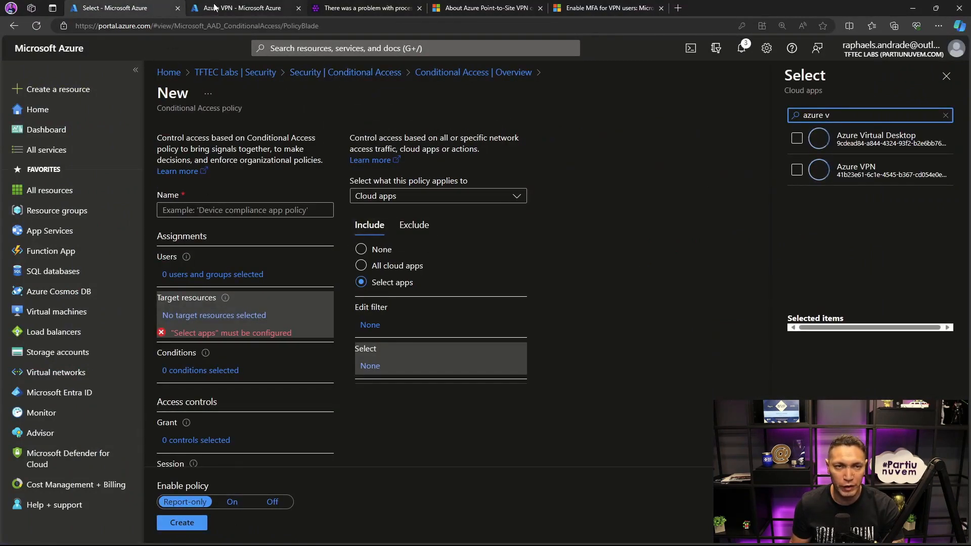
click(263, 8)
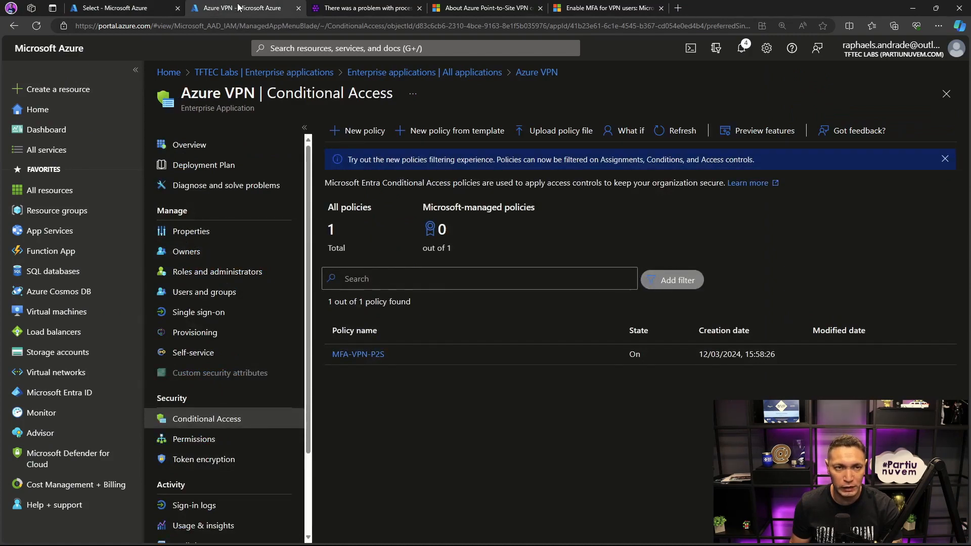
click(127, 8)
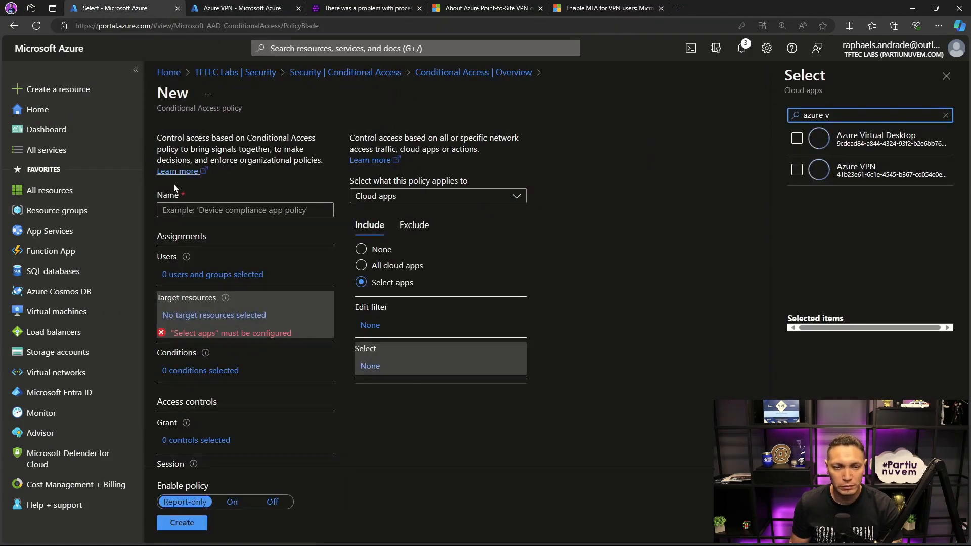
click(54, 394)
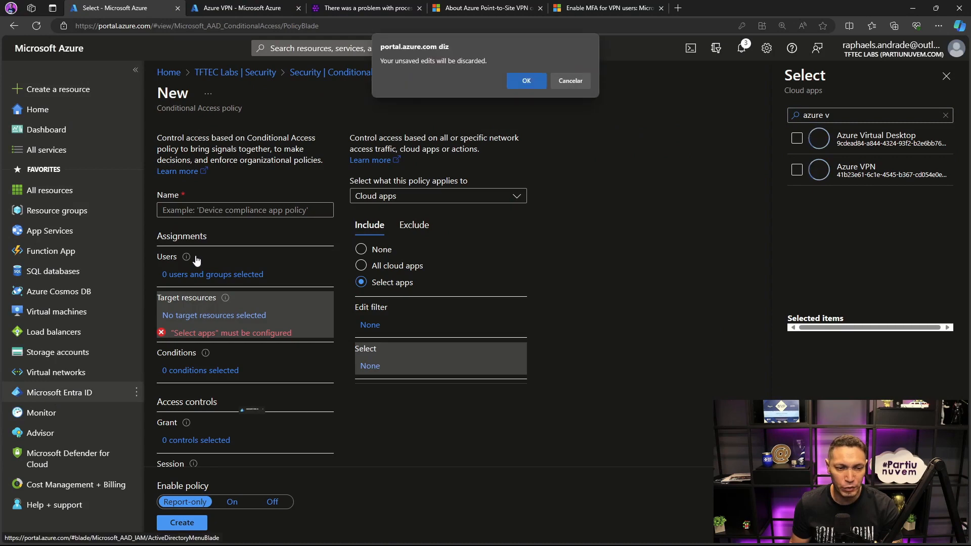
click(524, 82)
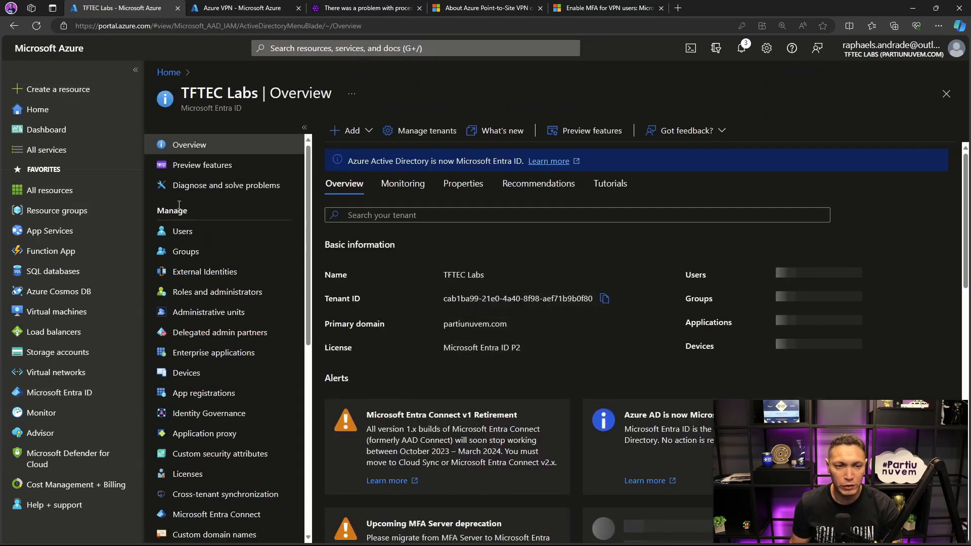
click(183, 232)
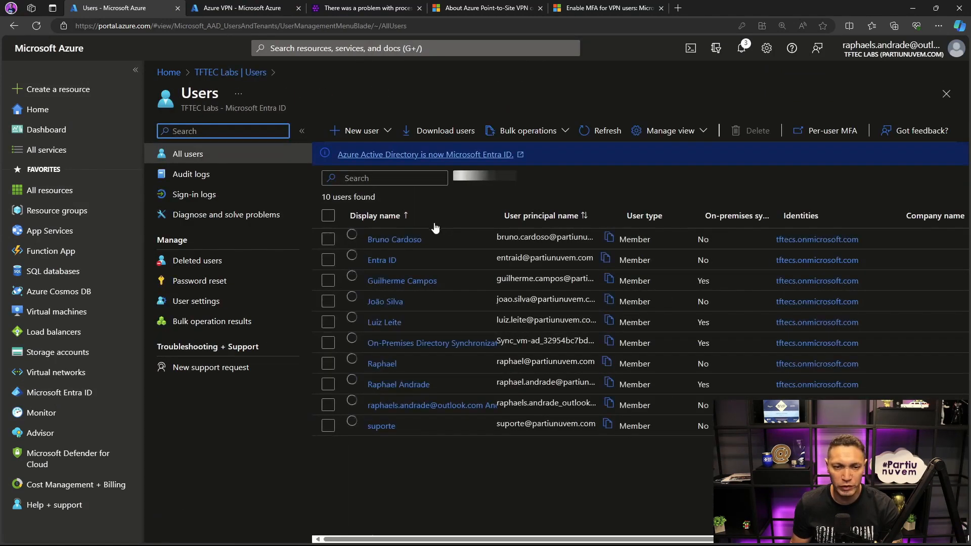
click(598, 298)
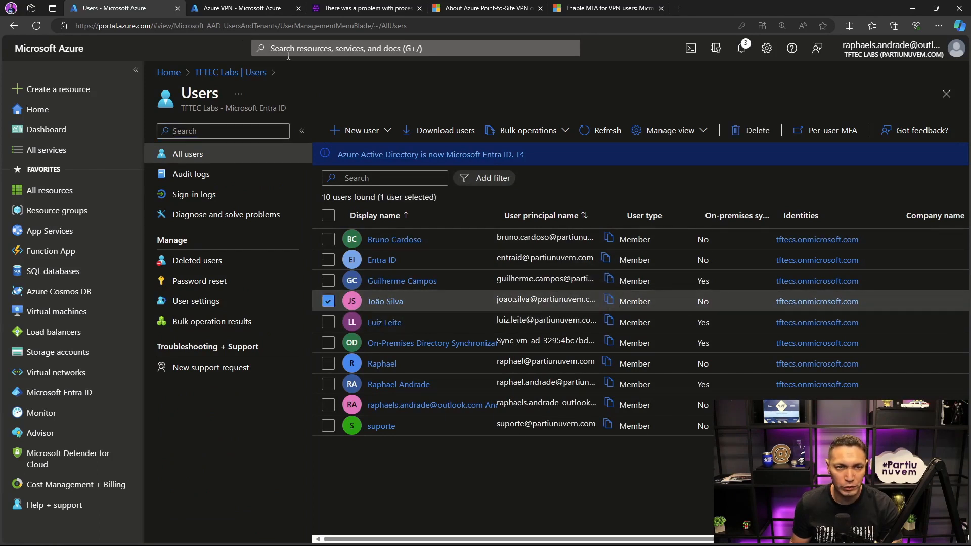
- Assign the user with the copied principal name to the Azure VPN enterprise application
click(58, 392)
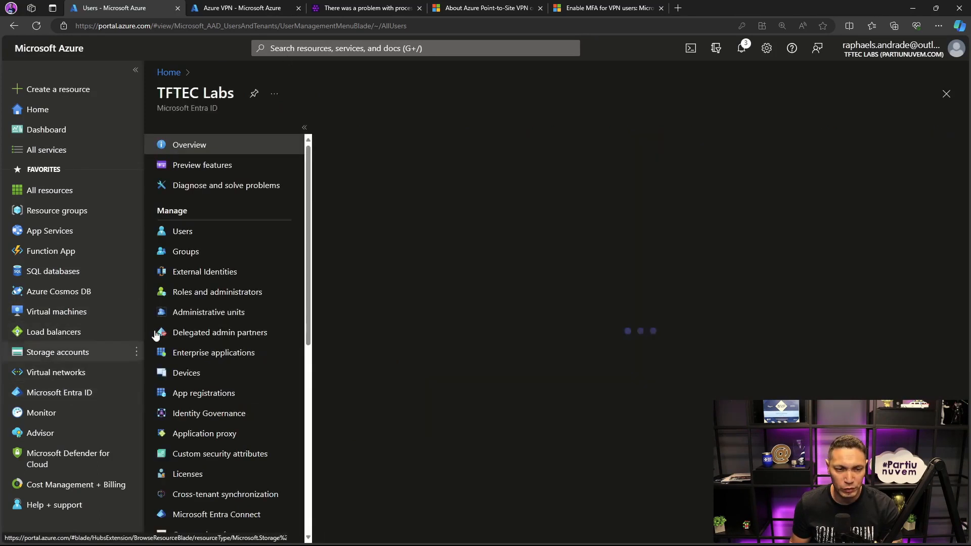
click(208, 353)
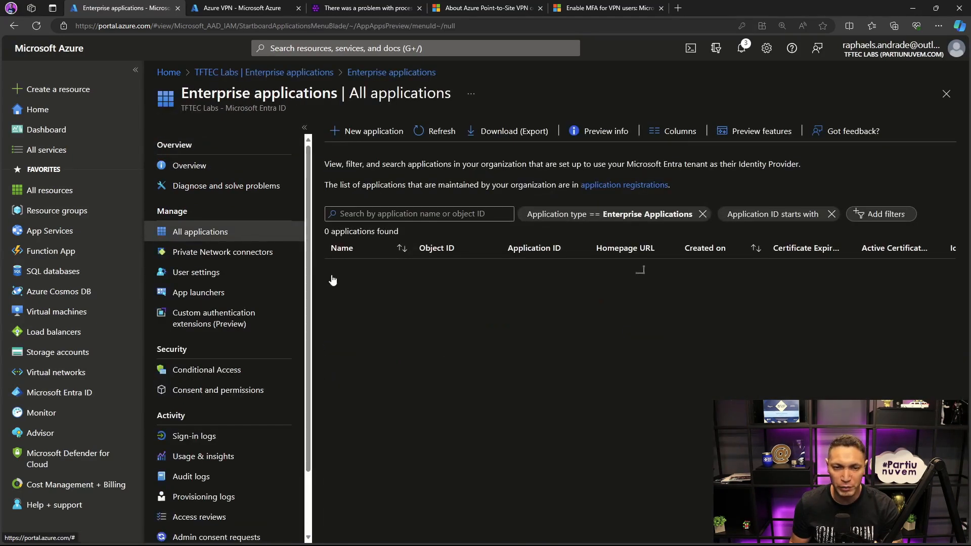
click(376, 311)
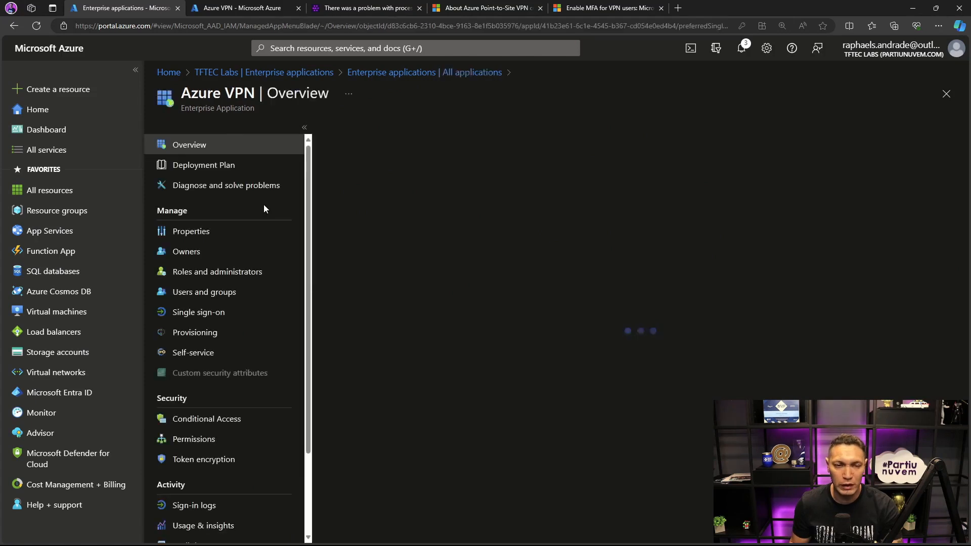
click(200, 291)
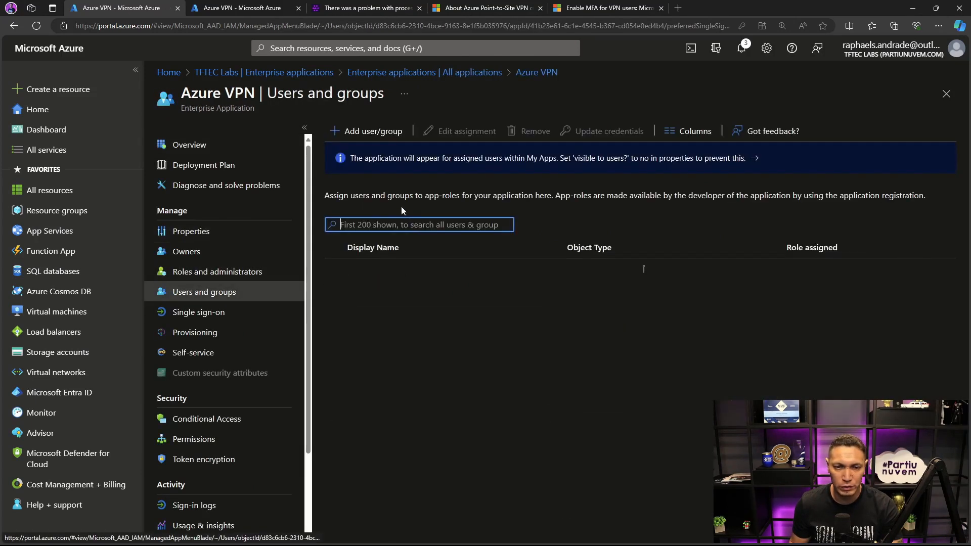
click(366, 132)
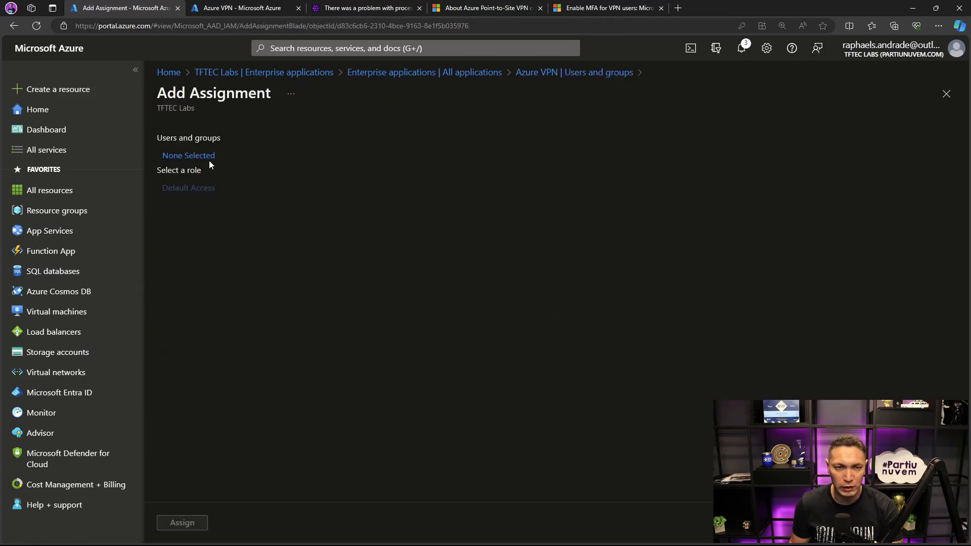
click(195, 155)
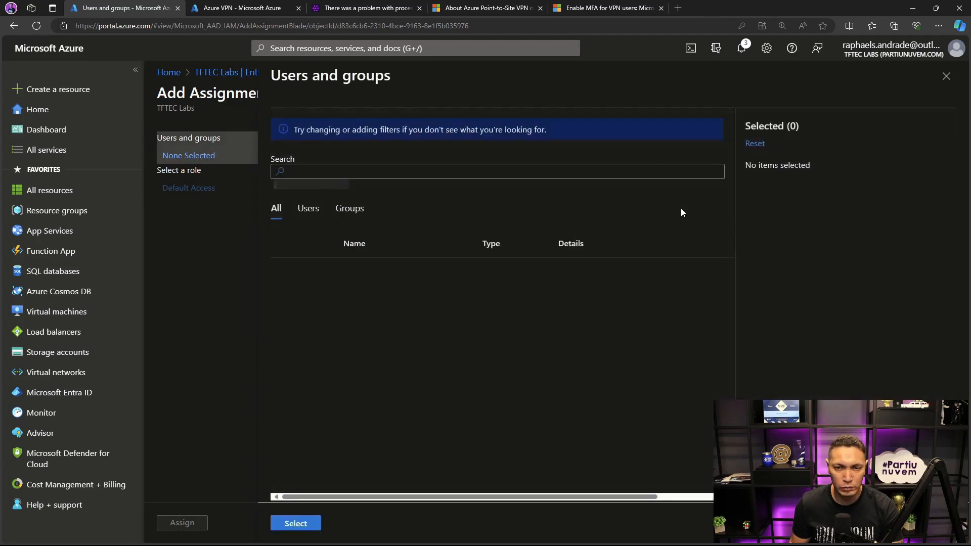
click(551, 168)
key(ctrl+v)
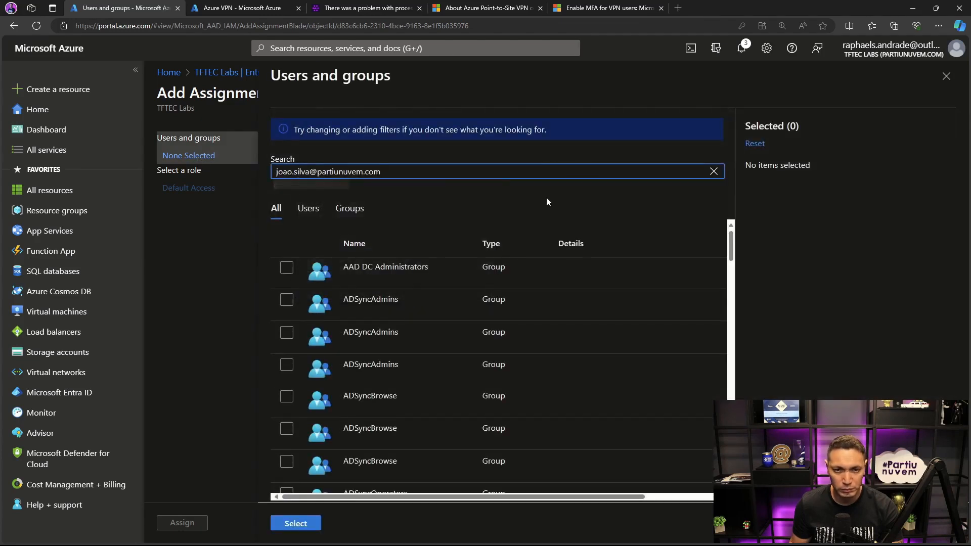
click(286, 269)
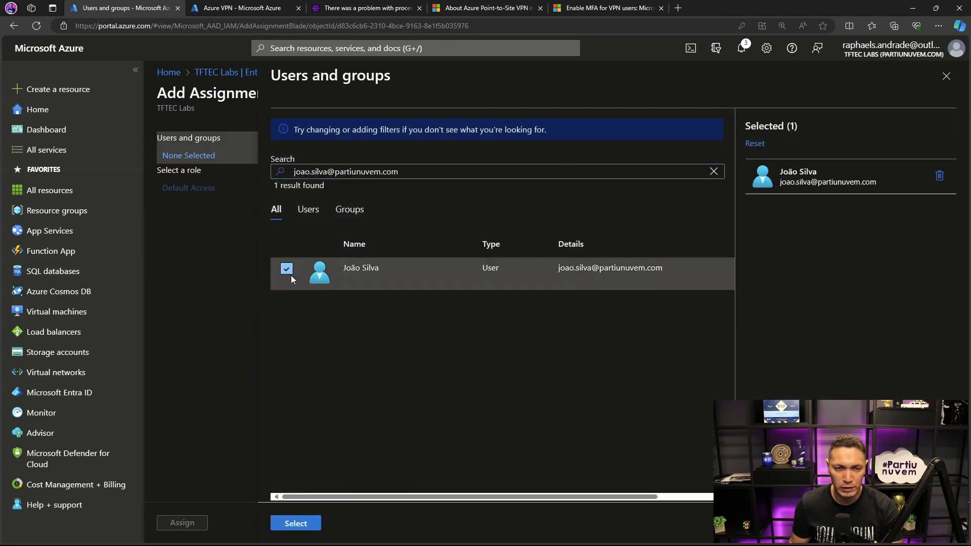
click(298, 523)
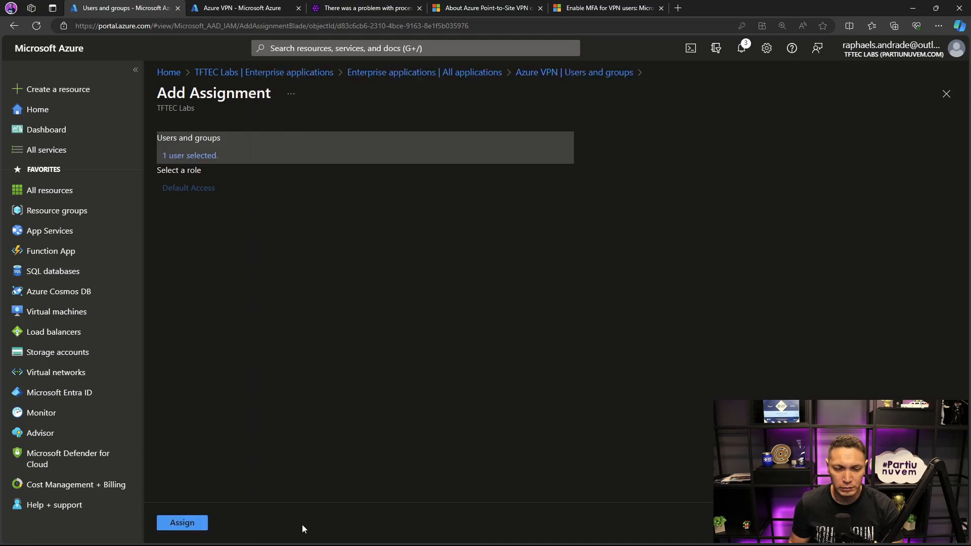
click(182, 522)
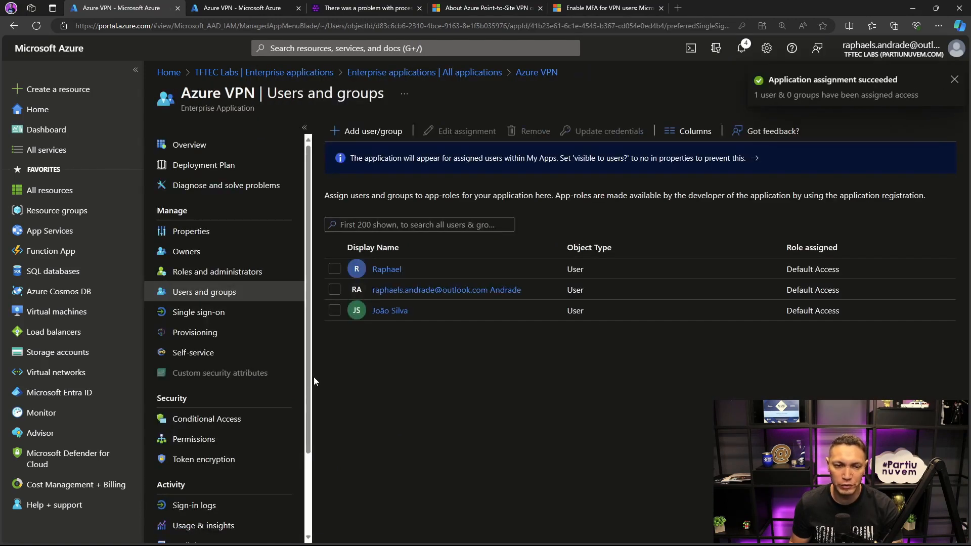
- Add the user with the copied principal name to the MFA-VPN-P2S Conditional Access policy's included users and save the policy
click(237, 422)
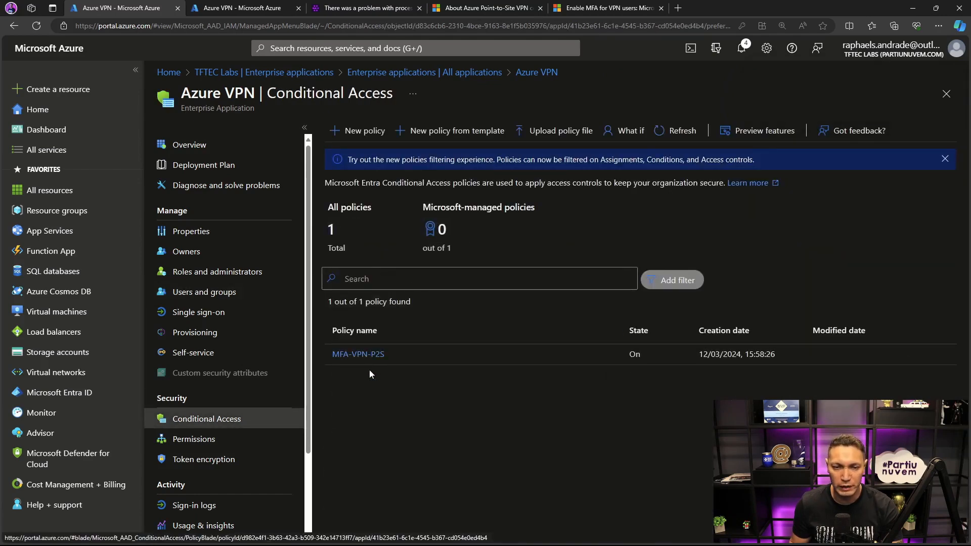
click(369, 354)
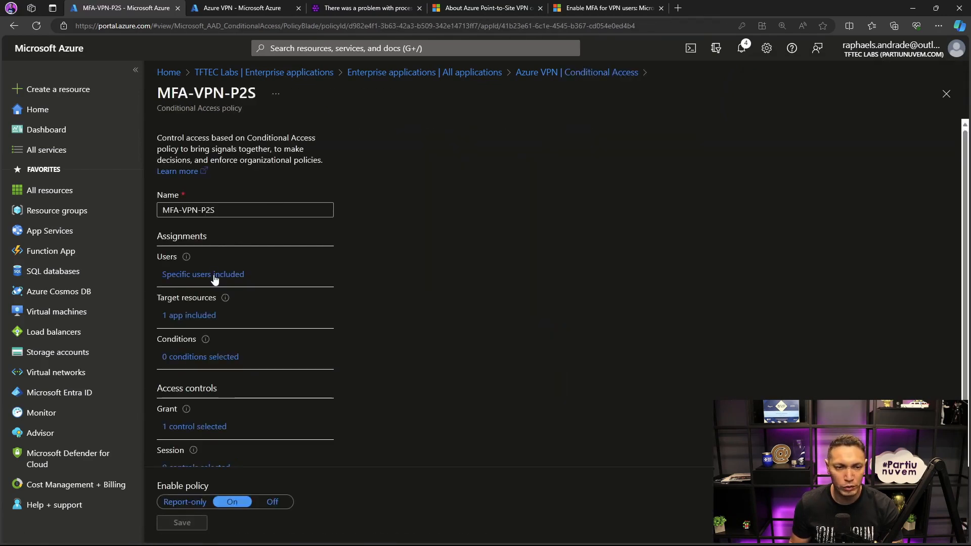
click(215, 277)
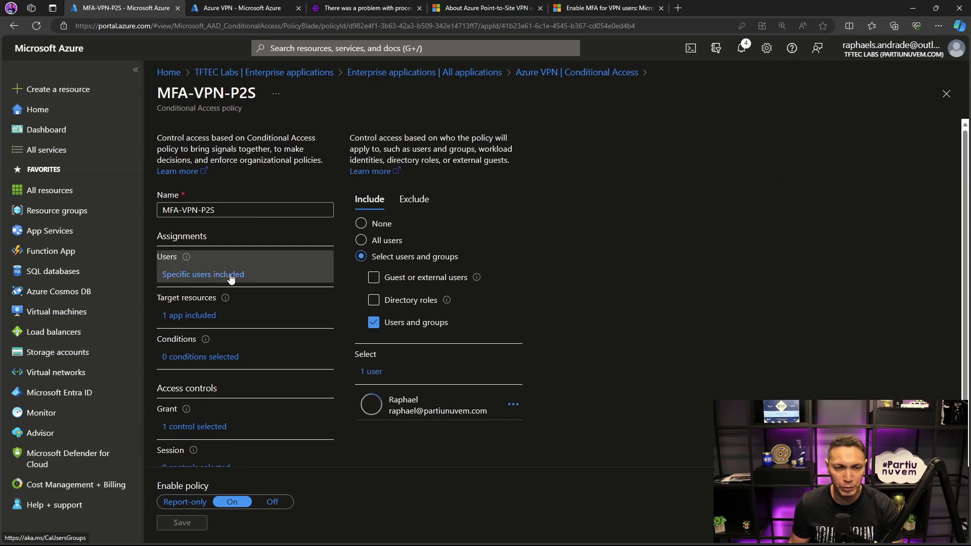
click(369, 373)
click(390, 171)
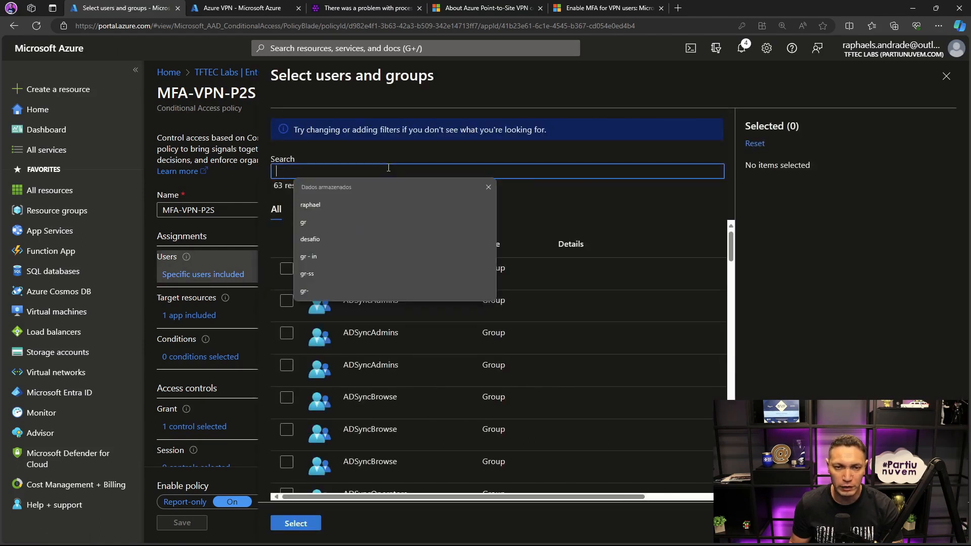
key(ctrl+v)
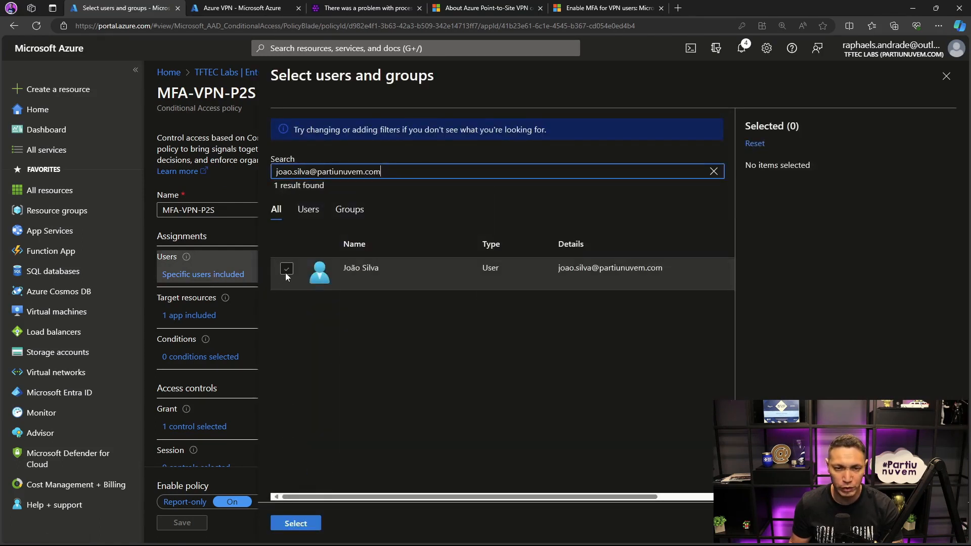
click(286, 268)
click(296, 523)
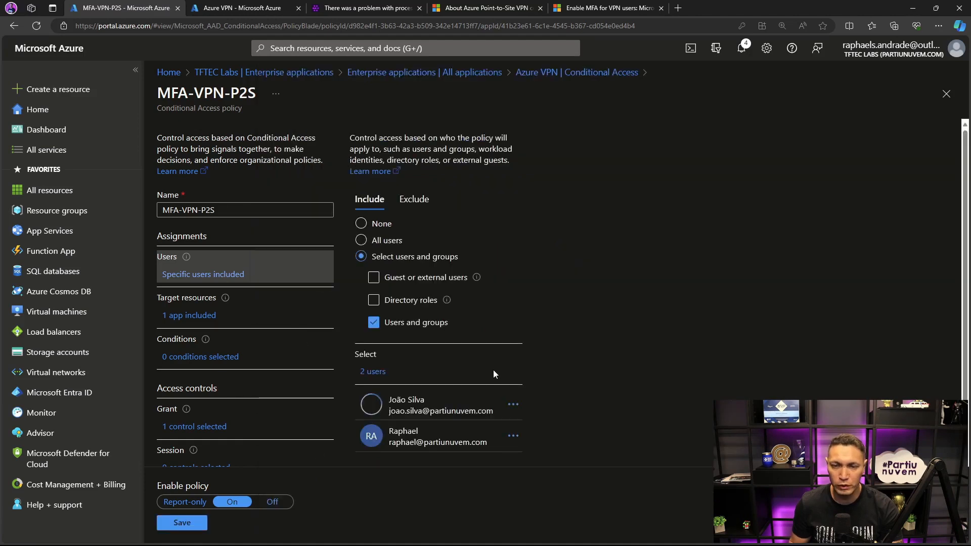
click(180, 524)
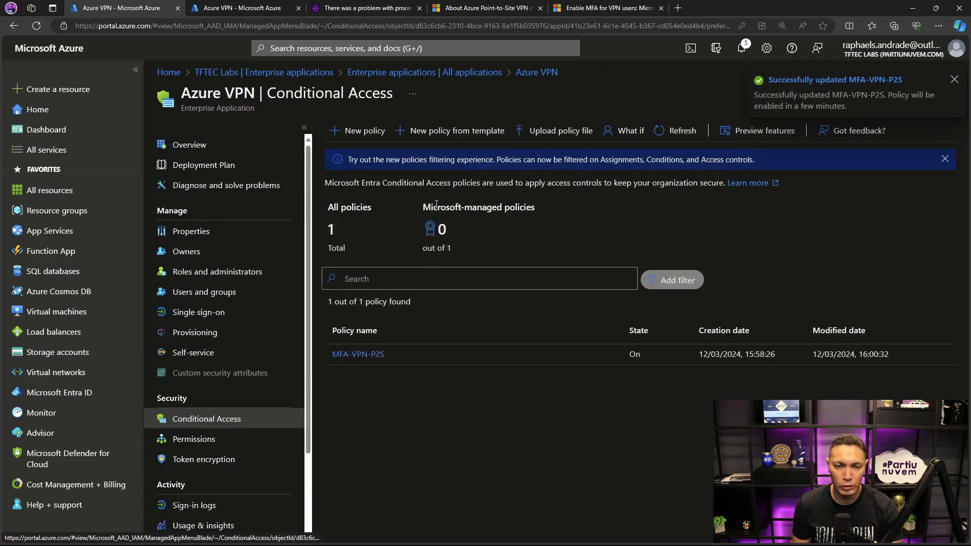
- Switch to Azure VPN Client and save the VPN-AZURE configuration with the stored account cleared
key(alt+Tab)
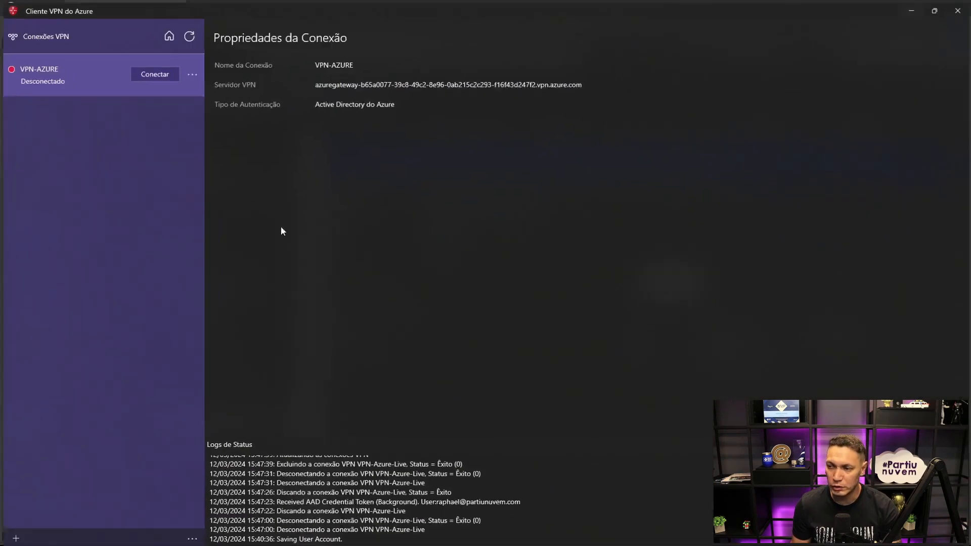
click(191, 74)
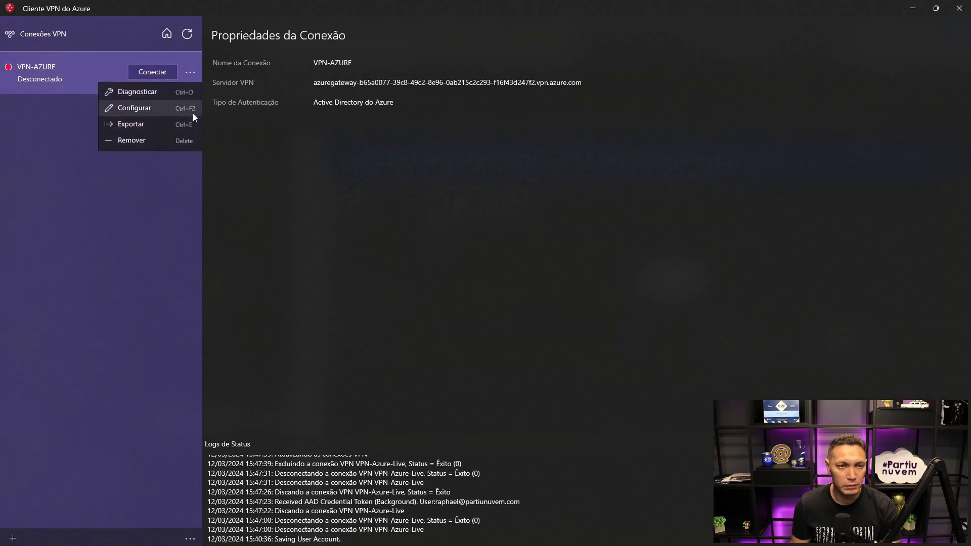
click(146, 110)
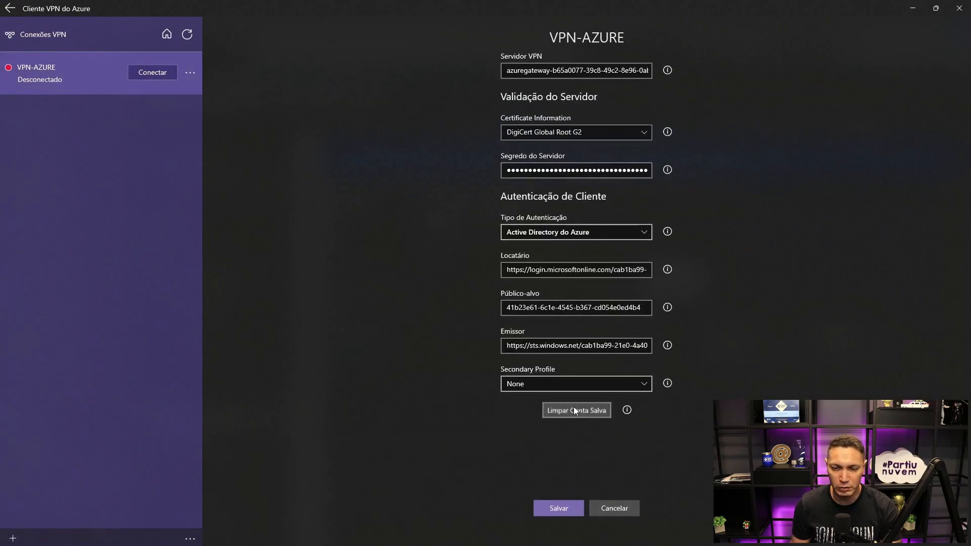
click(568, 506)
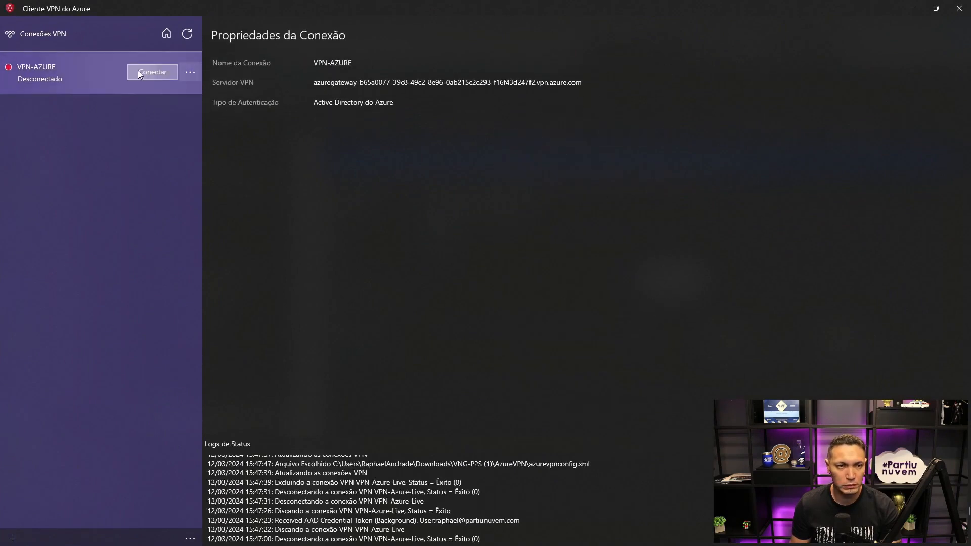
- Connect VPN-AZURE using another work or school account, signing in with the copied user principal name and the account password
click(138, 74)
click(432, 331)
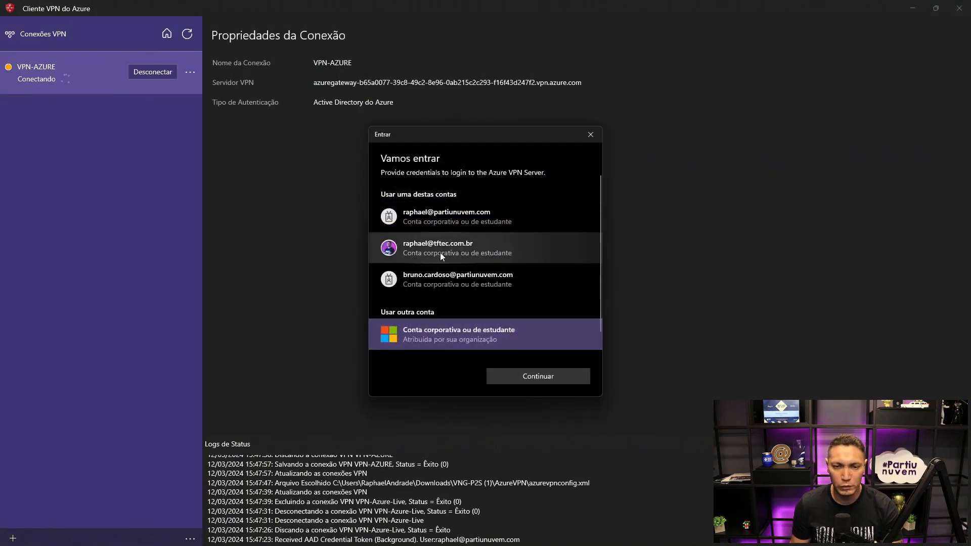
click(518, 379)
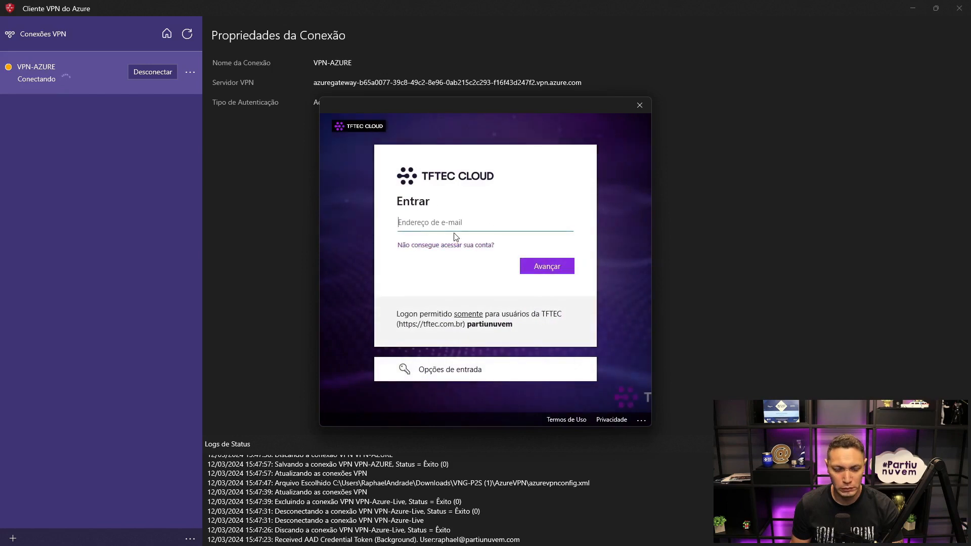
key(ctrl+v)
click(540, 266)
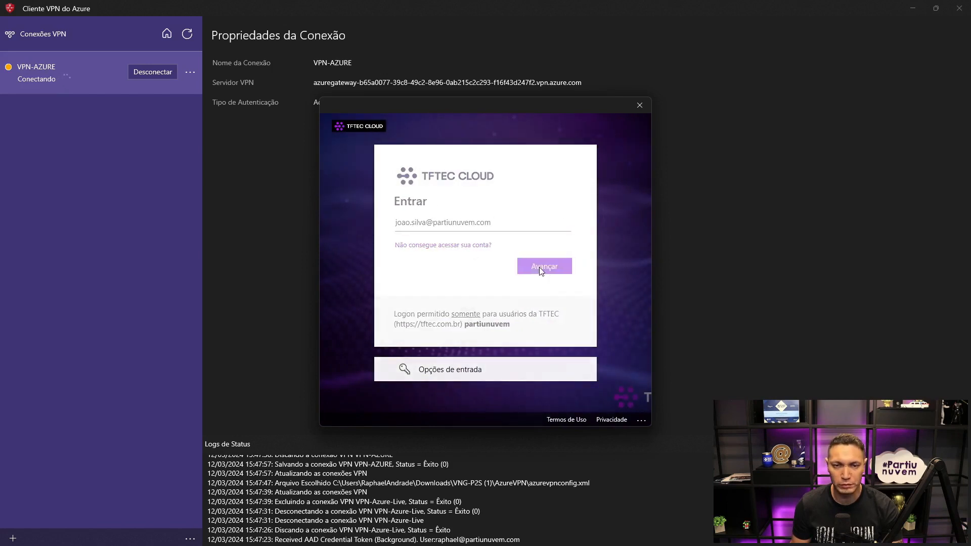
text(******)
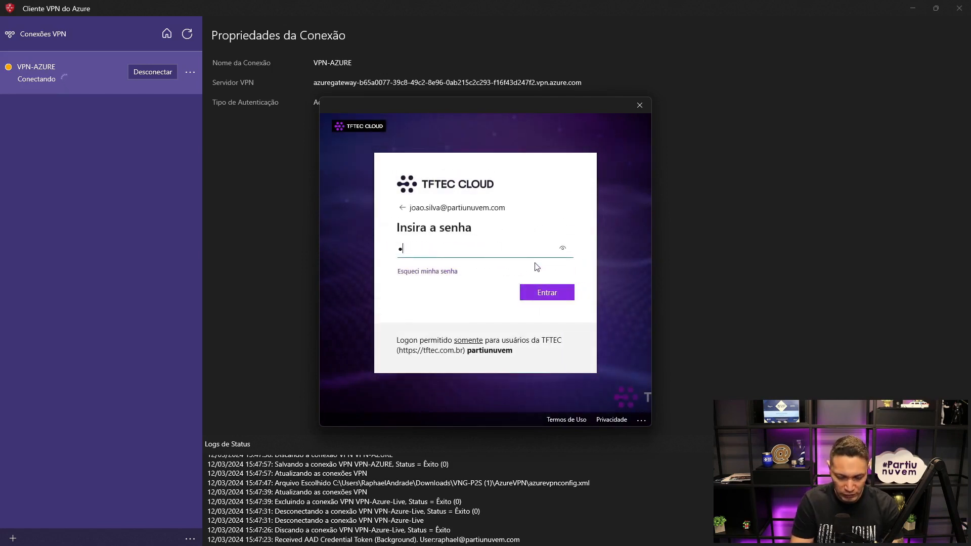
text(*****)
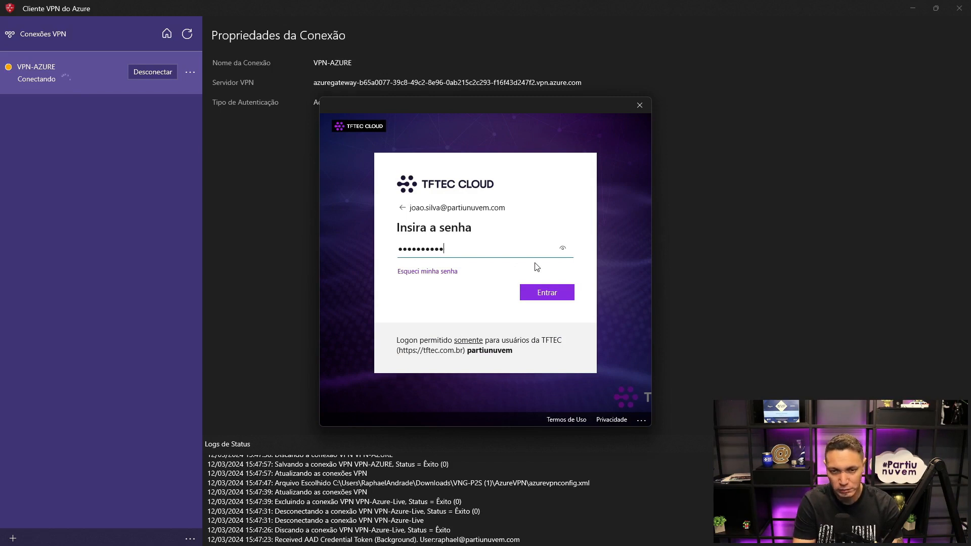
key(Return)
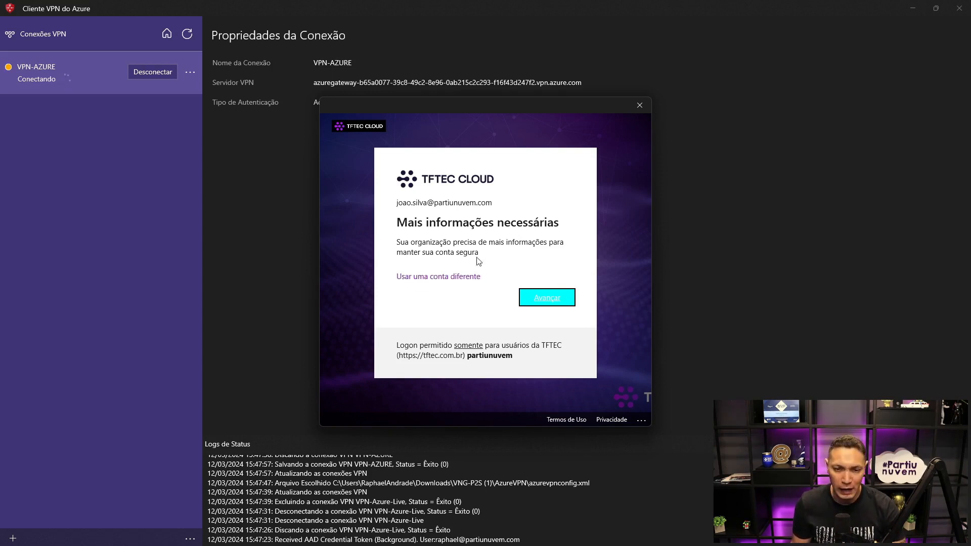
- Register Microsoft Authenticator as the account's sign-in method using the QR code and finish the security setup
click(545, 297)
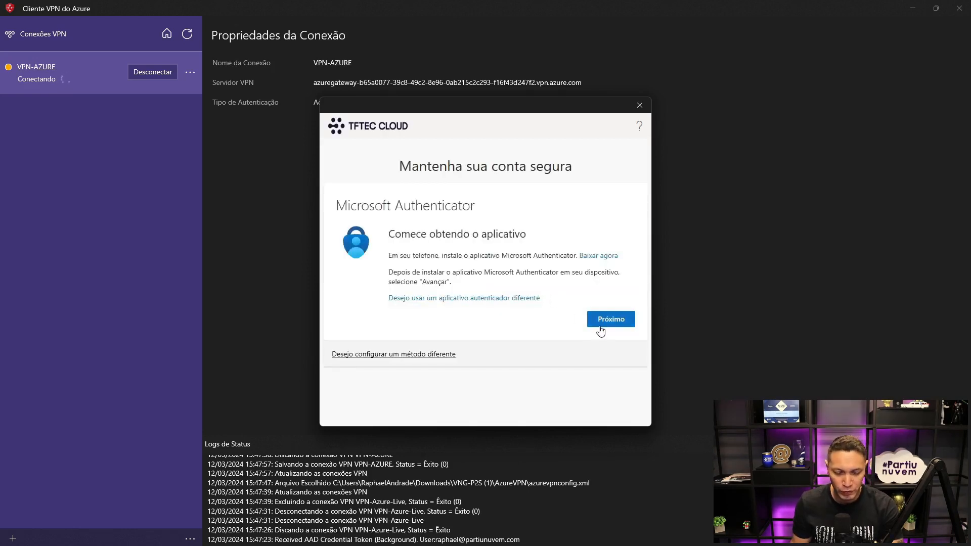
click(615, 322)
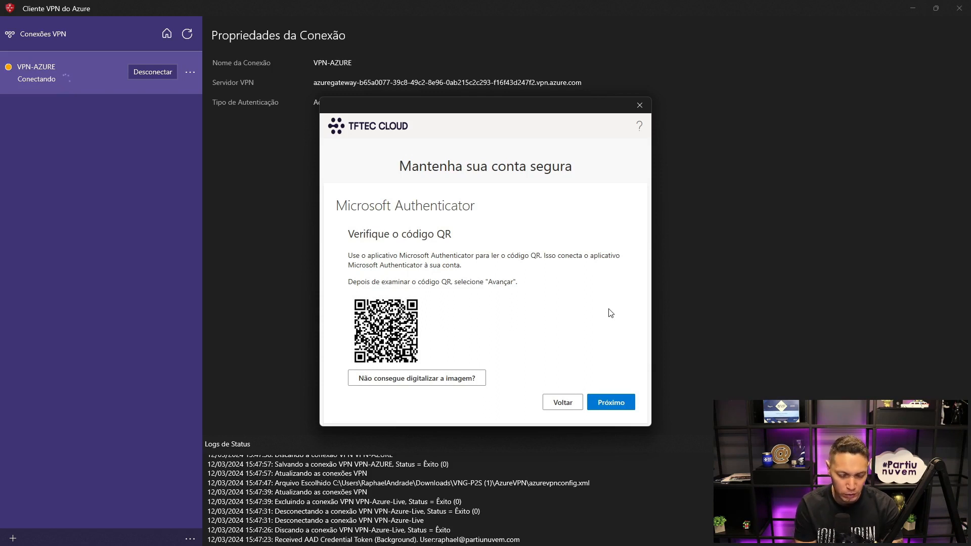
click(626, 406)
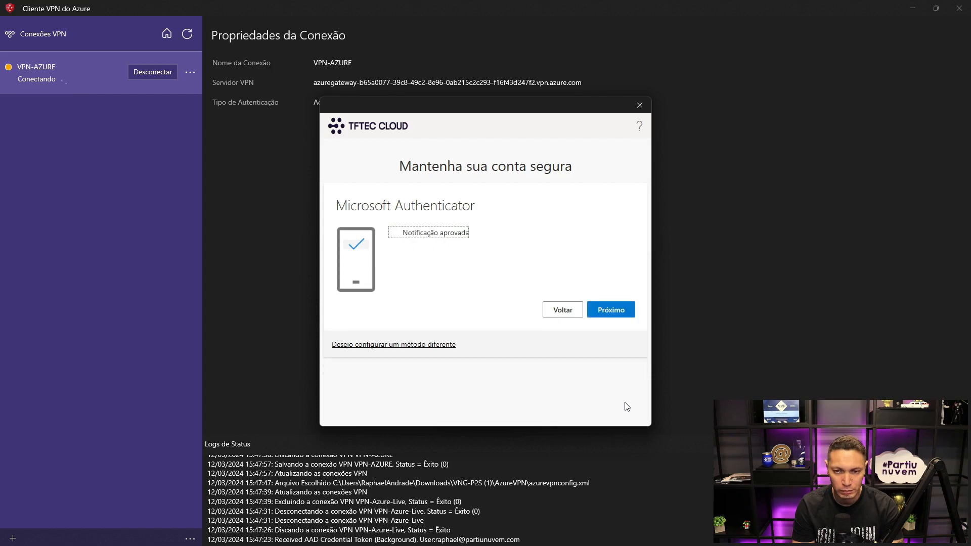
click(605, 305)
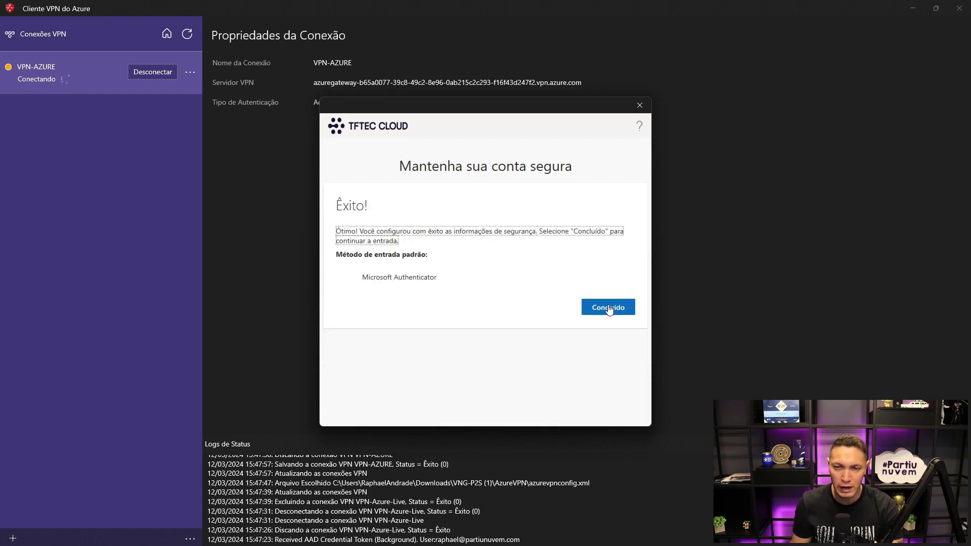
click(626, 315)
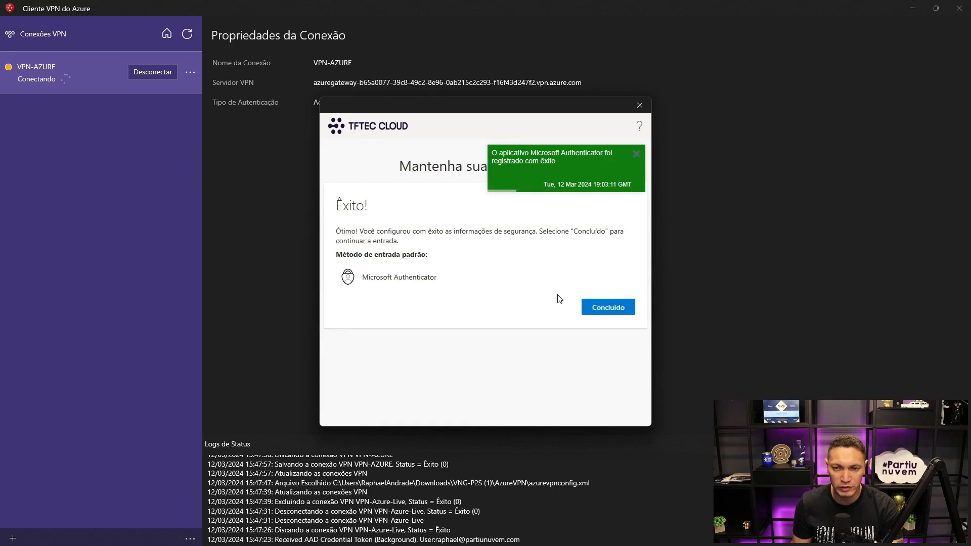
click(614, 307)
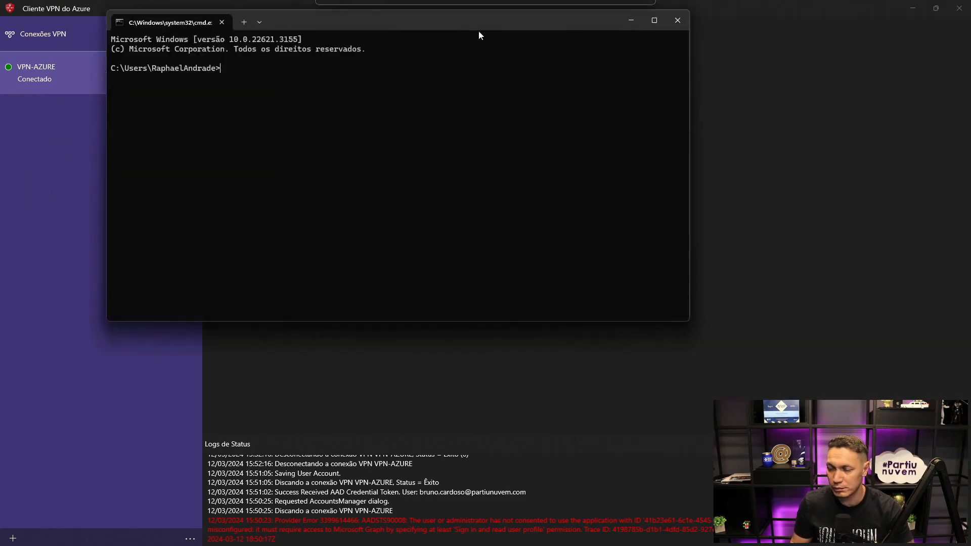
- Ping 10.0.0.4 from a Command Prompt window to test the VPN connection, and close the window
drag(478, 30, 527, 103)
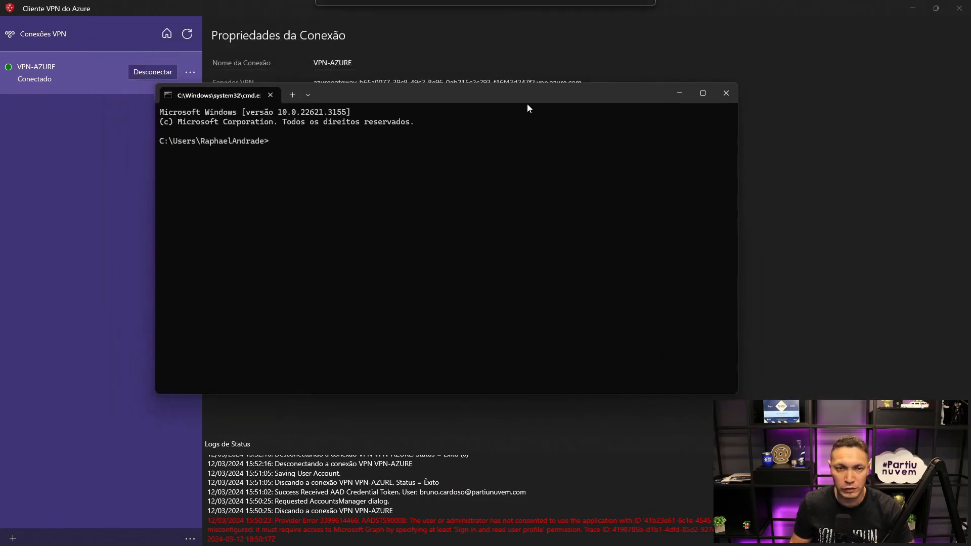
text(ping )
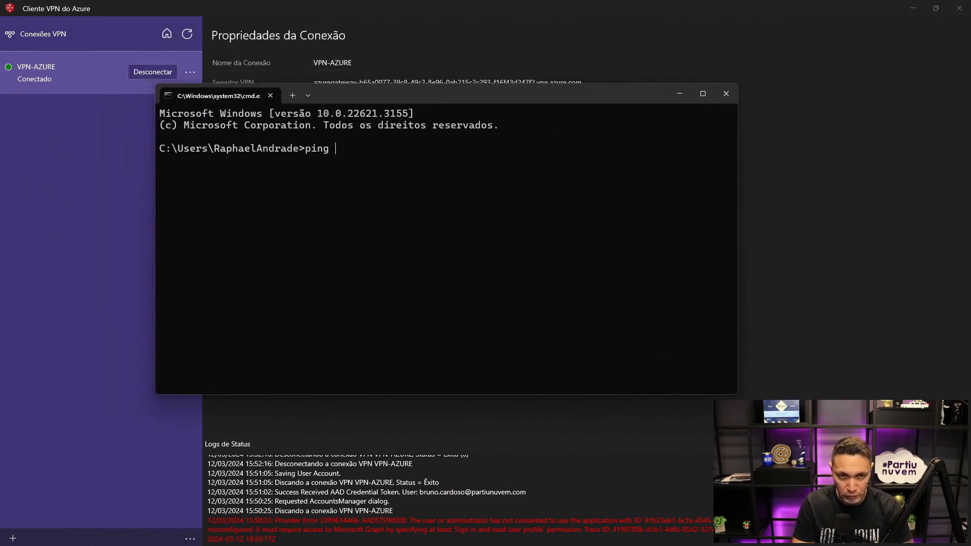
text(10.0.0.4)
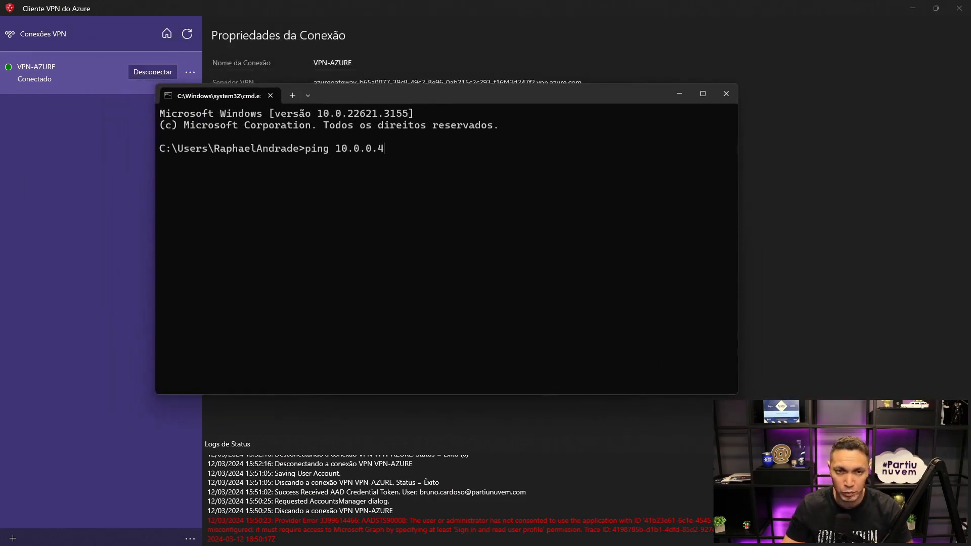
key(Return)
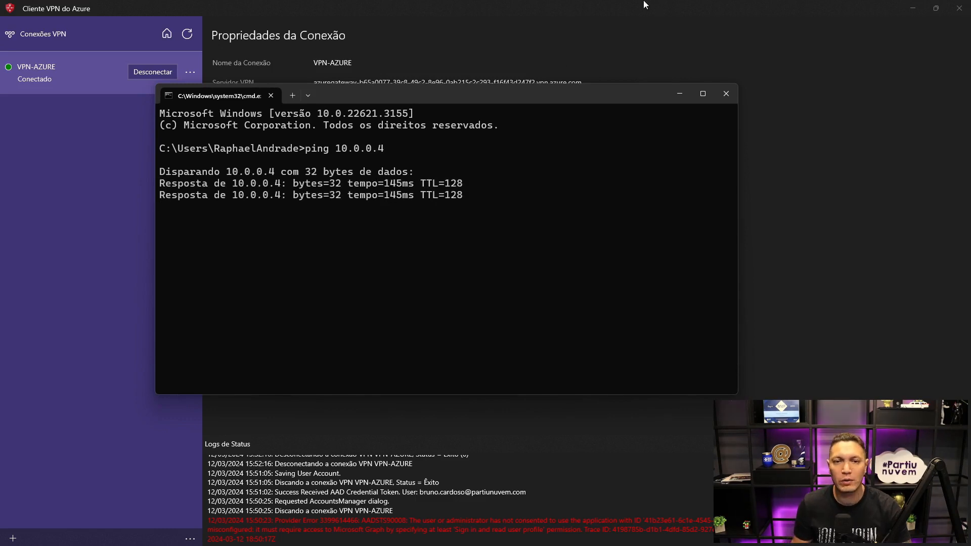
click(725, 95)
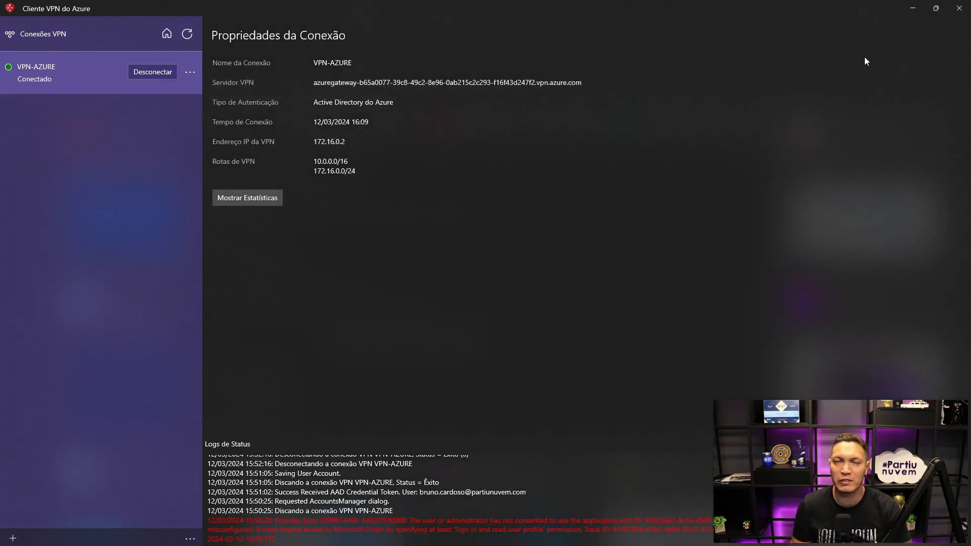